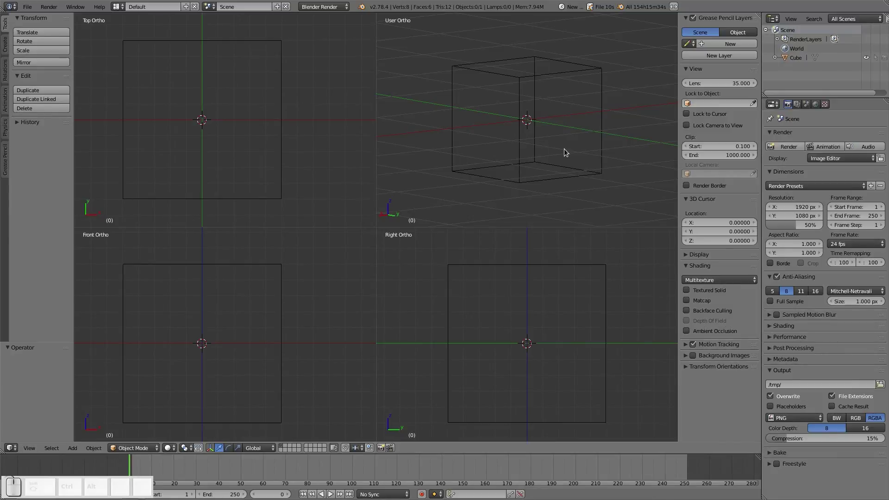
Step: Add a cylinder mesh at the centre of the scene
middle_drag(564, 148, 543, 161)
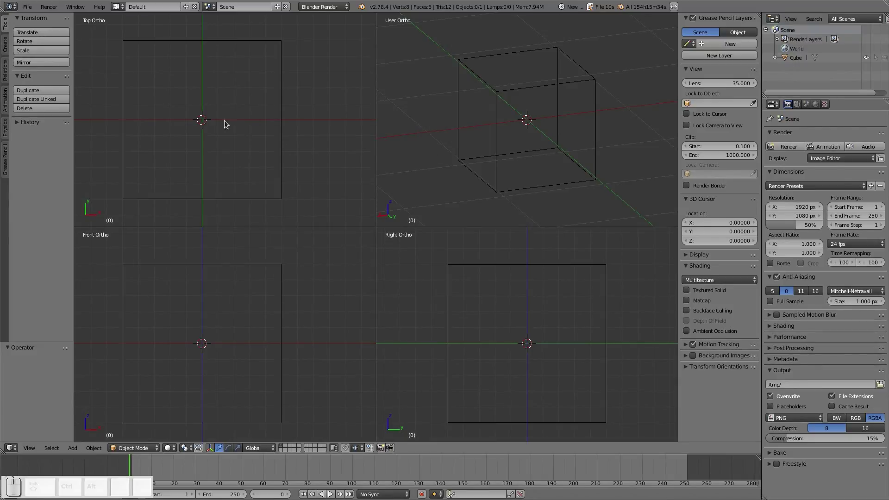
key(shift+a)
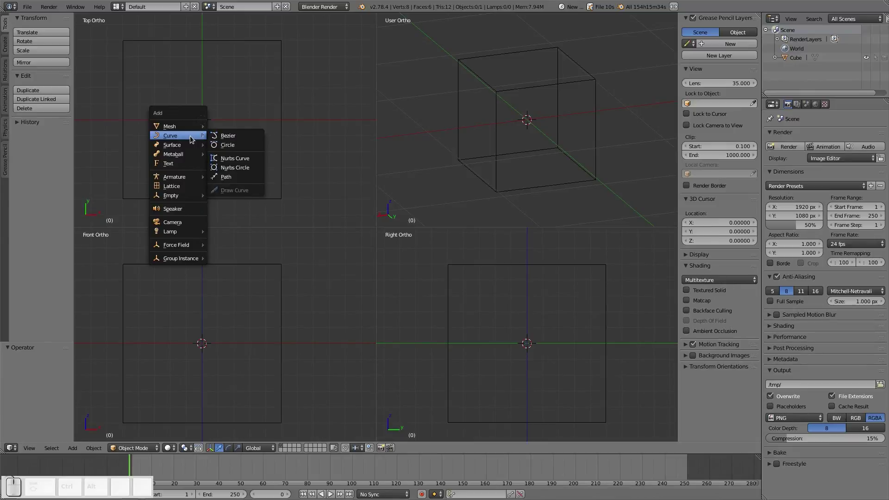
mouse_move(190, 129)
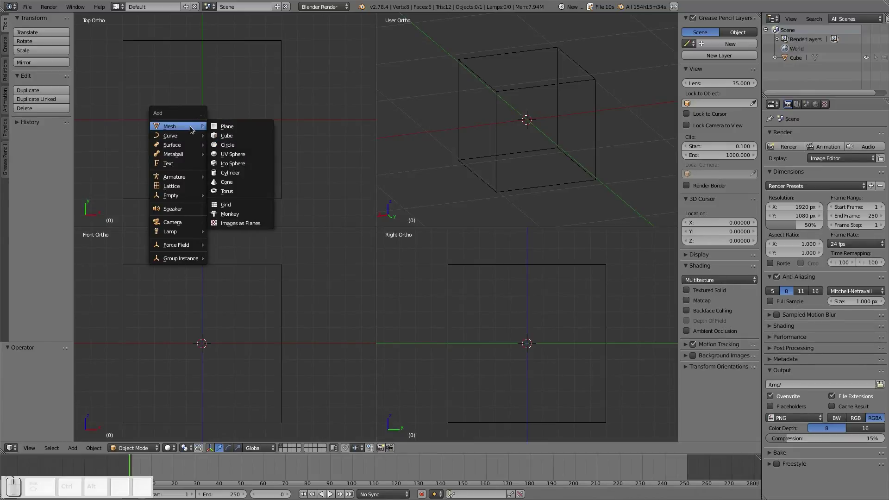
click(220, 173)
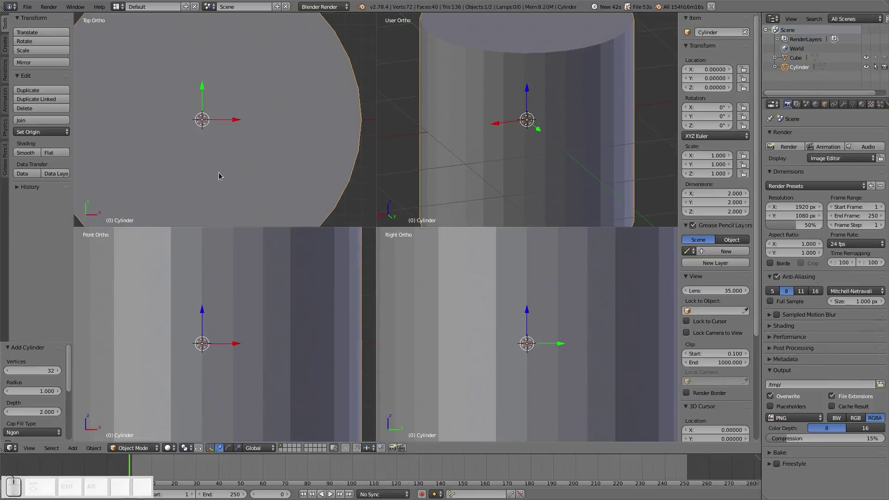
Step: Reduce the new cylinder's vertex count to 3 to make a triangular prism
scroll(29, 373, down, 2)
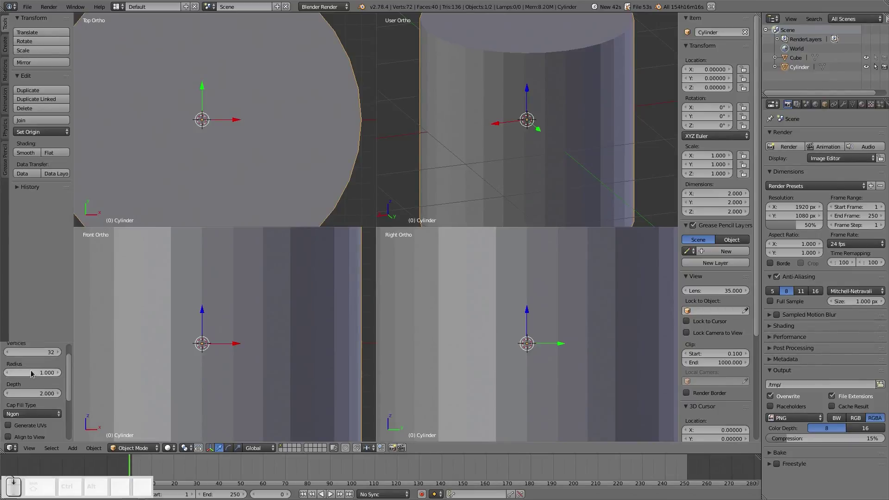
scroll(29, 372, up, 2)
mouse_move(30, 371)
mouse_down()
mouse_move(6, 371)
mouse_move(45, 374)
mouse_move(37, 374)
mouse_up()
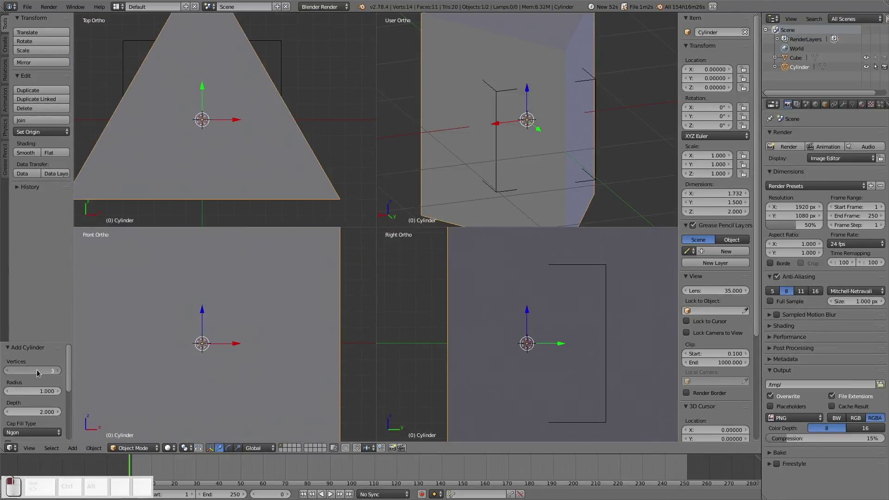
scroll(147, 138, down, 3)
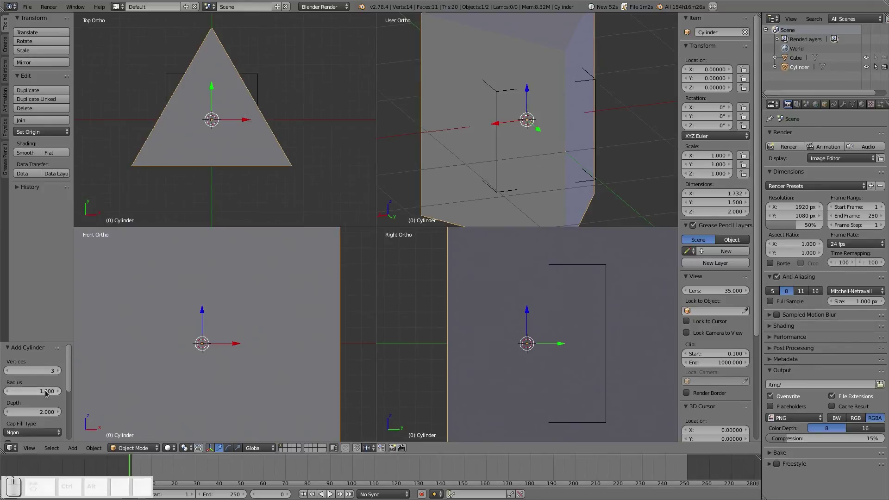
Step: Raise the triangular prism's vertex count one by one to 8
click(58, 371)
click(58, 370)
click(57, 370)
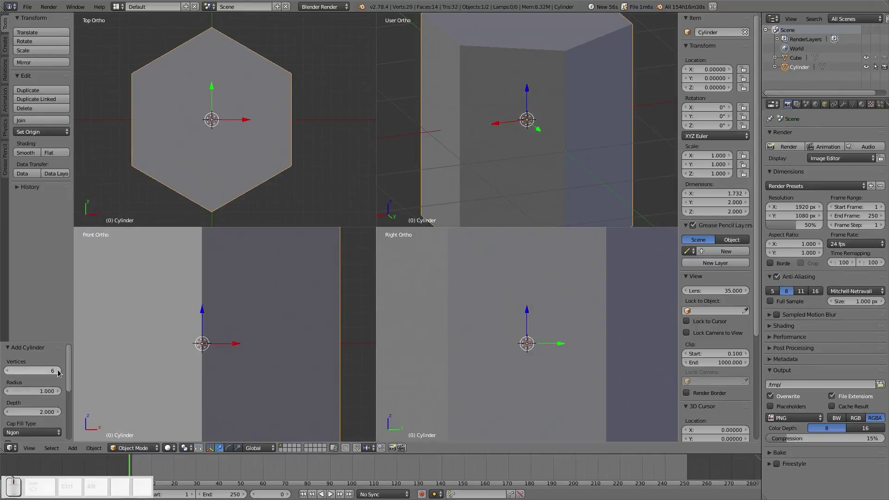
click(57, 371)
click(58, 371)
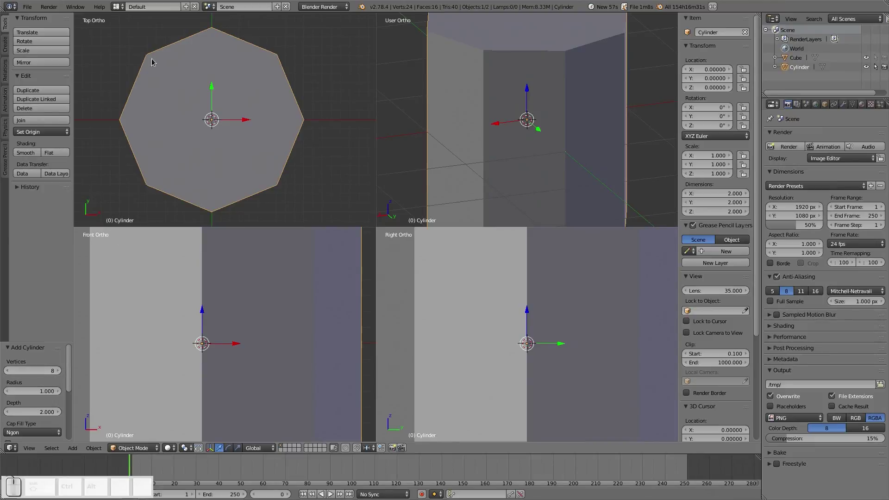
Step: Try a very smooth cylinder with 214 vertices and bring the count back down to 8
click(32, 371)
drag(32, 371, 78, 376)
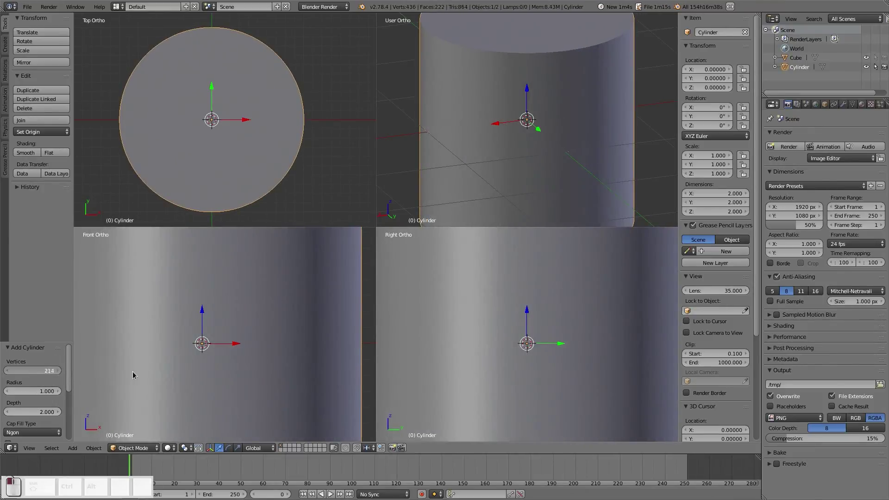
drag(132, 371, 8, 374)
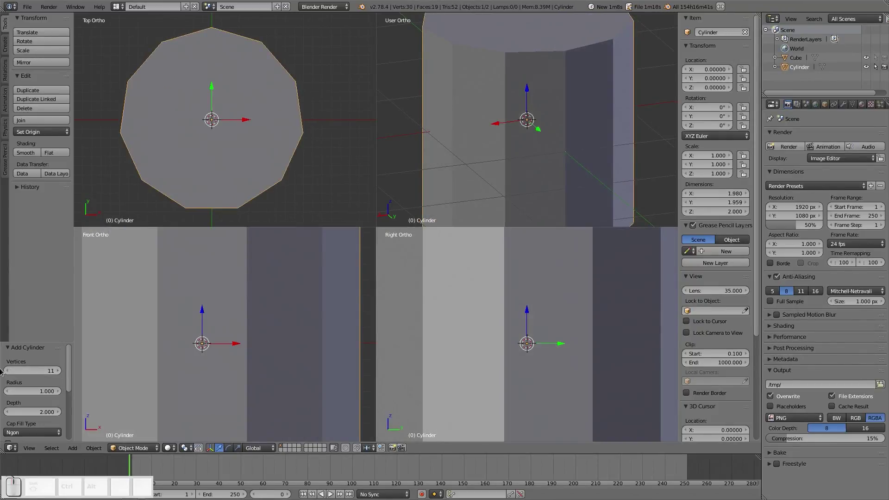
click(7, 371)
click(6, 371)
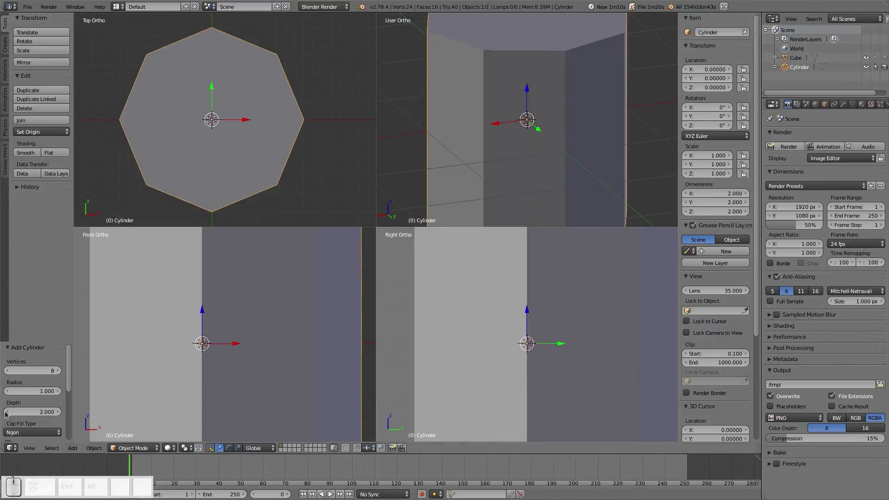
Step: Increase the cylinder's vertex count step by step through 12 to 16
click(58, 371)
click(58, 371)
click(58, 371)
click(59, 371)
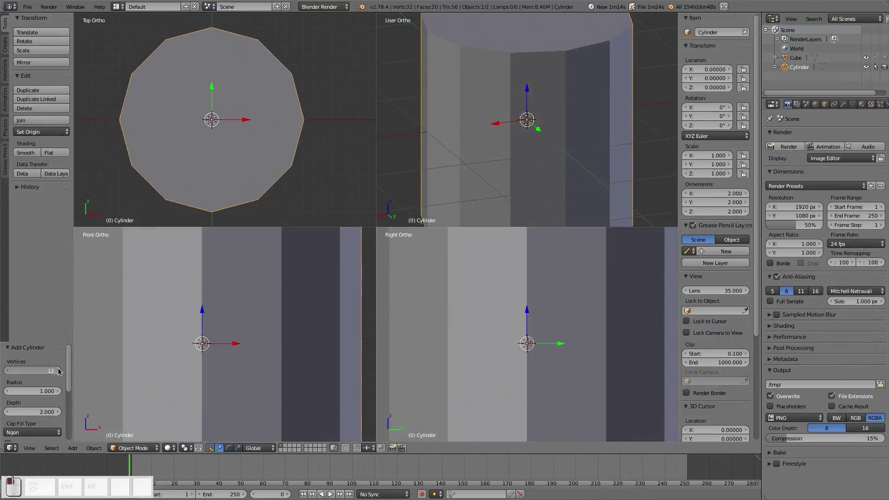
click(59, 371)
click(59, 371)
click(59, 371)
click(59, 371)
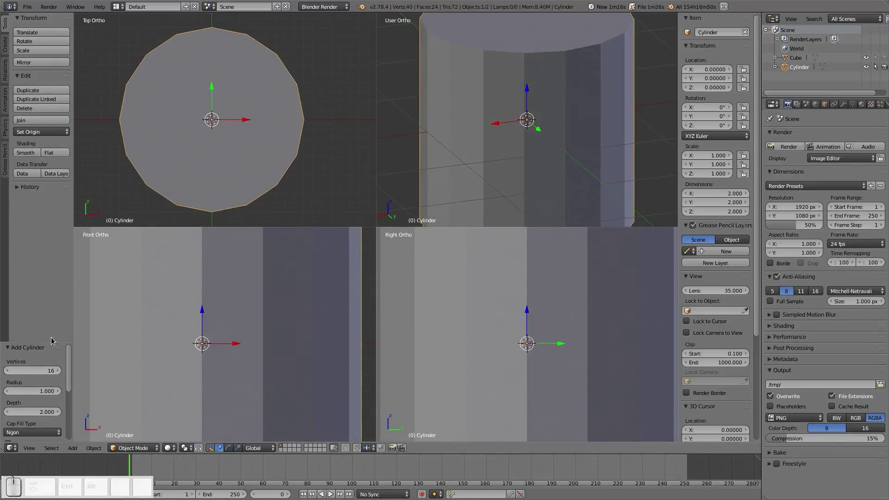
Step: Increase the cylinder's vertex count through 28 to 31 and compare its roundness in the top and front views
drag(30, 373, 51, 376)
click(56, 371)
click(55, 371)
click(56, 371)
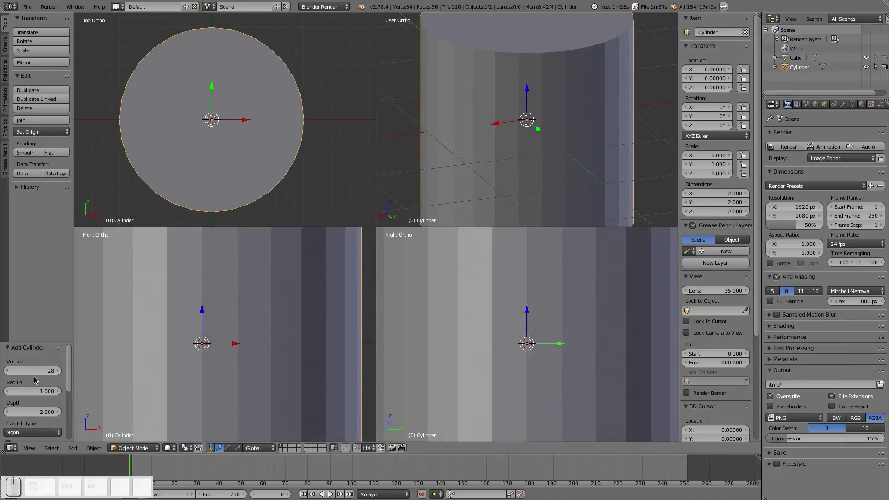
click(58, 372)
click(58, 371)
click(58, 371)
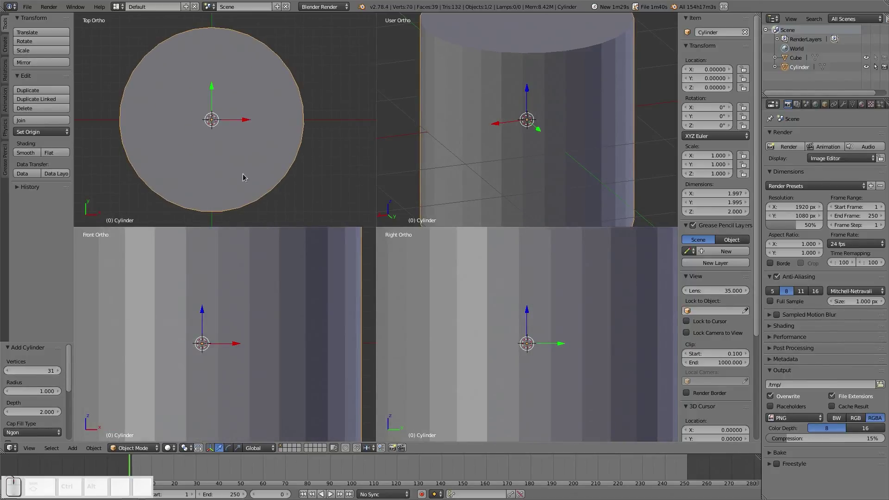
scroll(233, 304, down, 5)
scroll(233, 304, up, 2)
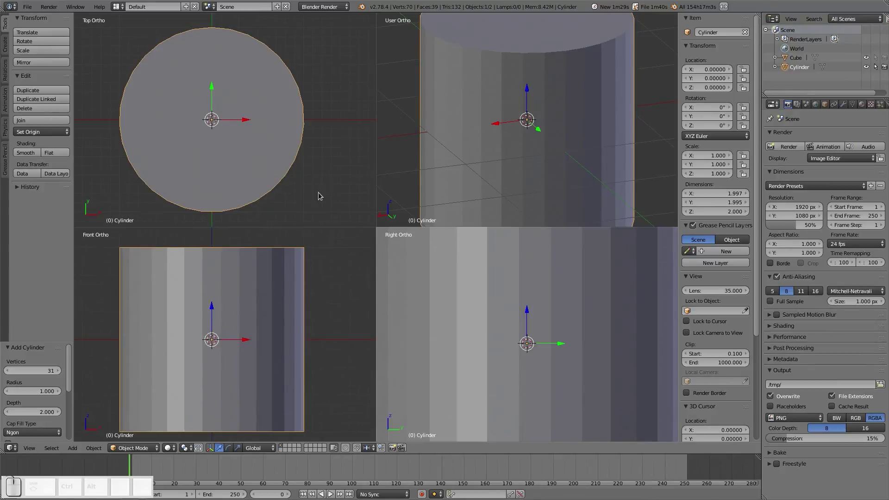
Step: Set the cylinder to 8 vertices with a radius of 0.5
click(25, 371)
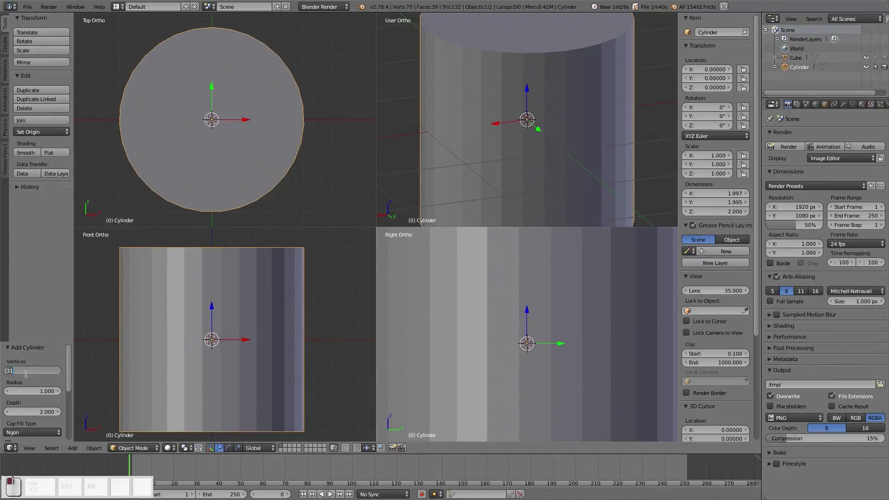
text(8)
key(Return)
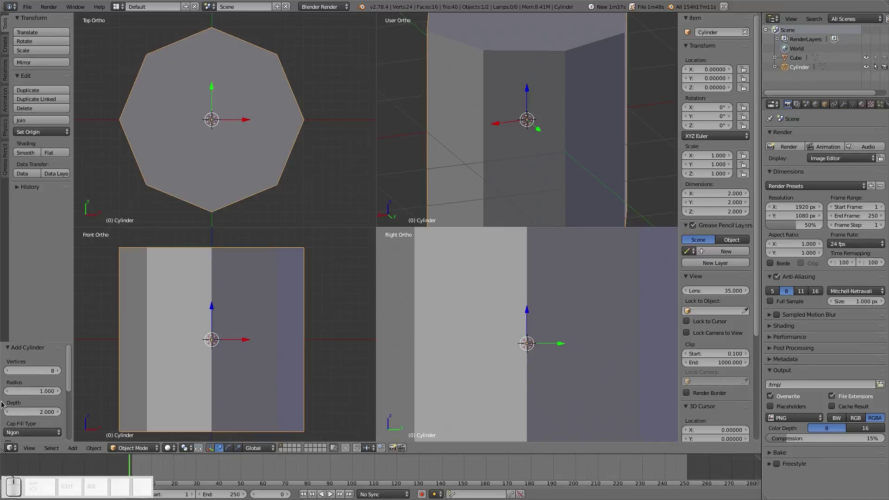
drag(7, 395, 0, 395)
click(37, 391)
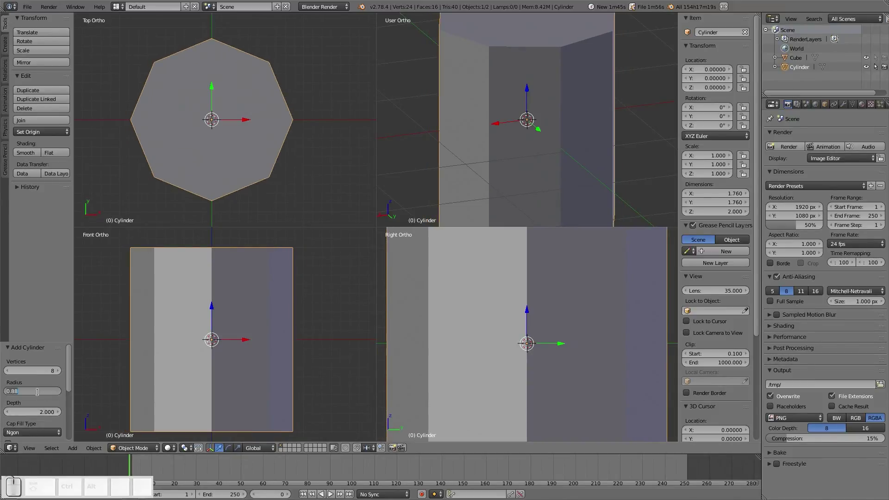
text(0.5)
key(Return)
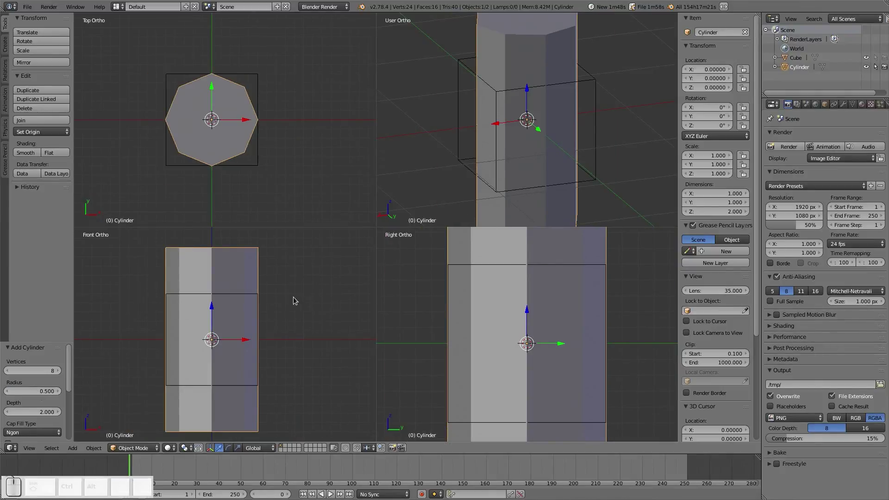
Step: Set the cylinder's depth to 1 and its radius to 0.25
click(33, 412)
text(1)
key(Return)
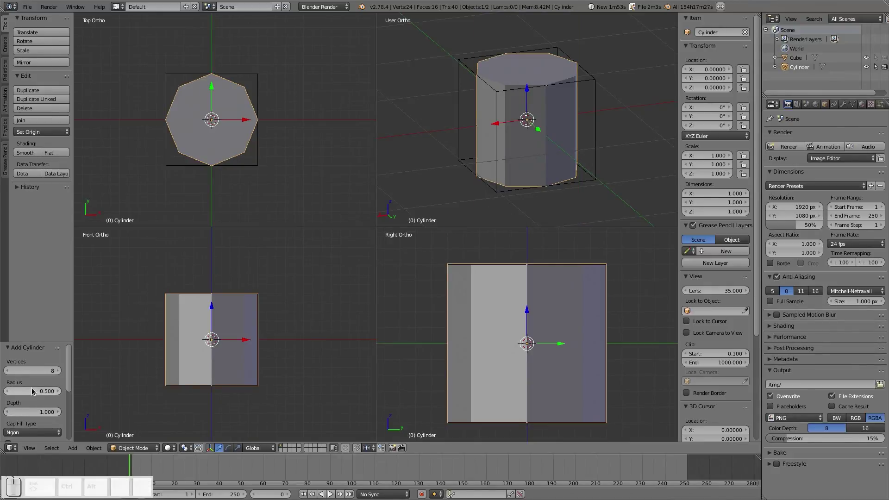
drag(11, 395, 8, 394)
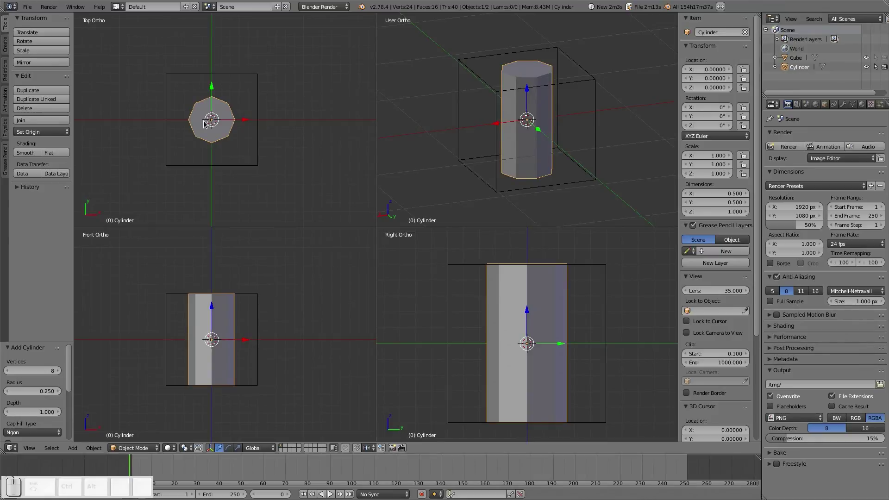
Step: Add a cube mesh at the scene centre with a radius of 0.5
key(shift+a)
mouse_move(248, 137)
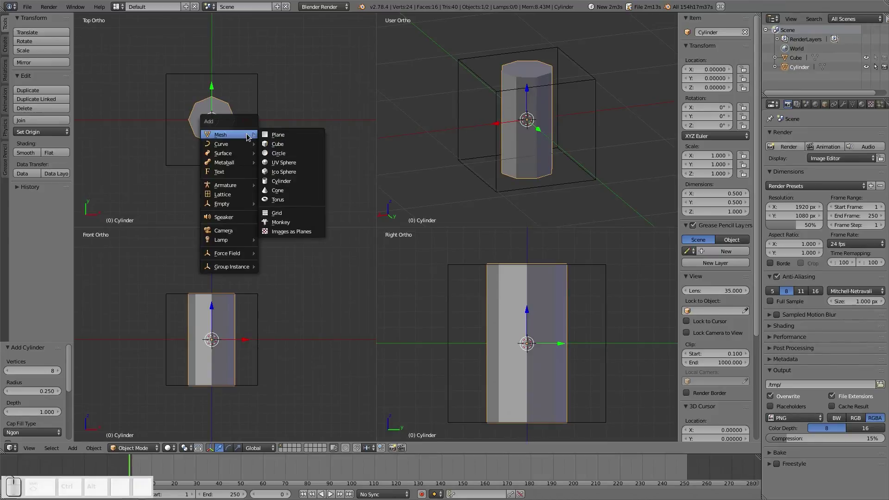
click(286, 145)
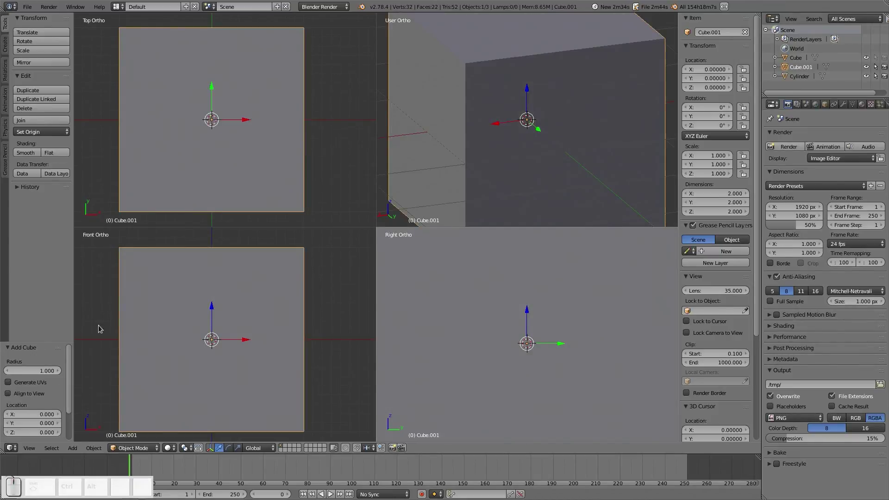
click(24, 371)
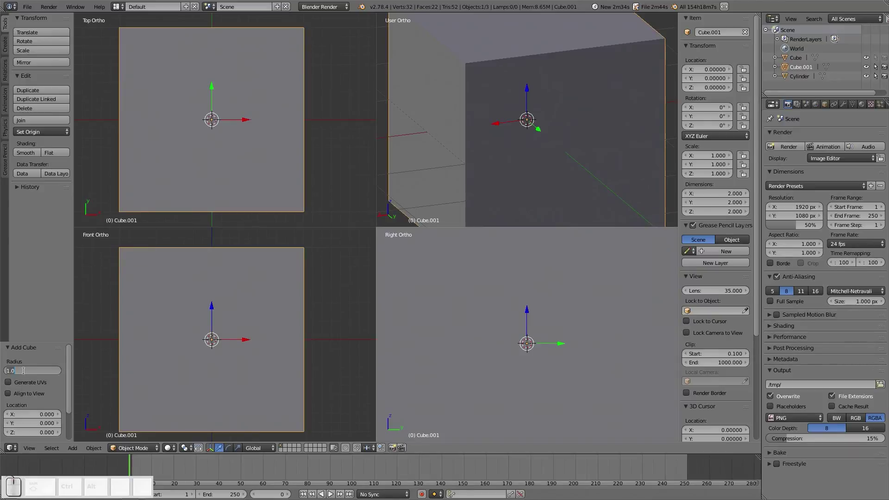
text(0.5)
key(Return)
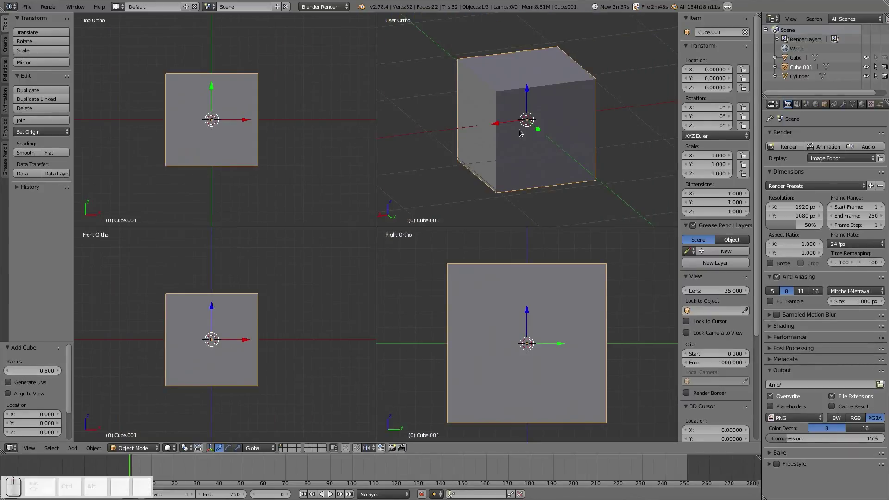
Step: Enter Edit Mode on the new cube and switch the viewport shading to wireframe
key(Tab)
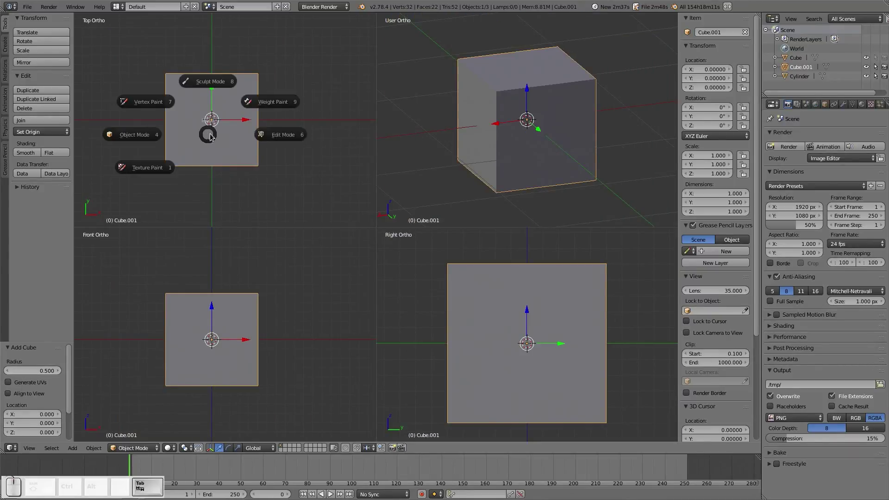
click(279, 137)
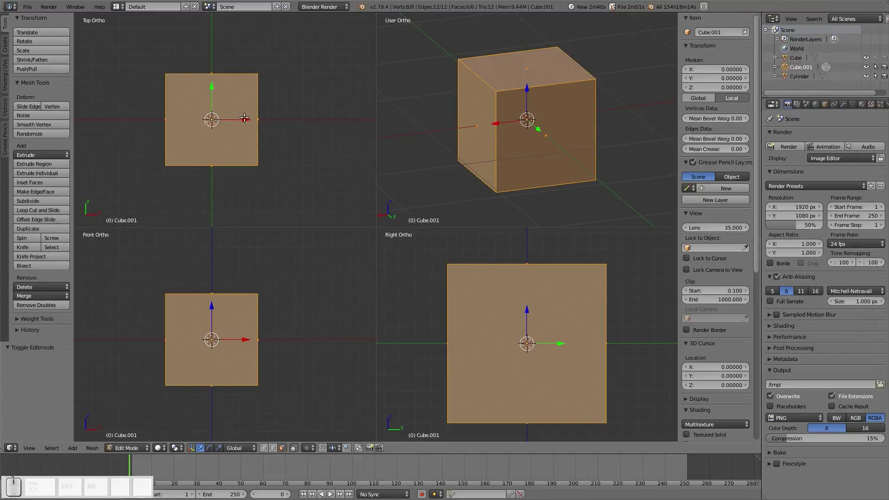
key(z)
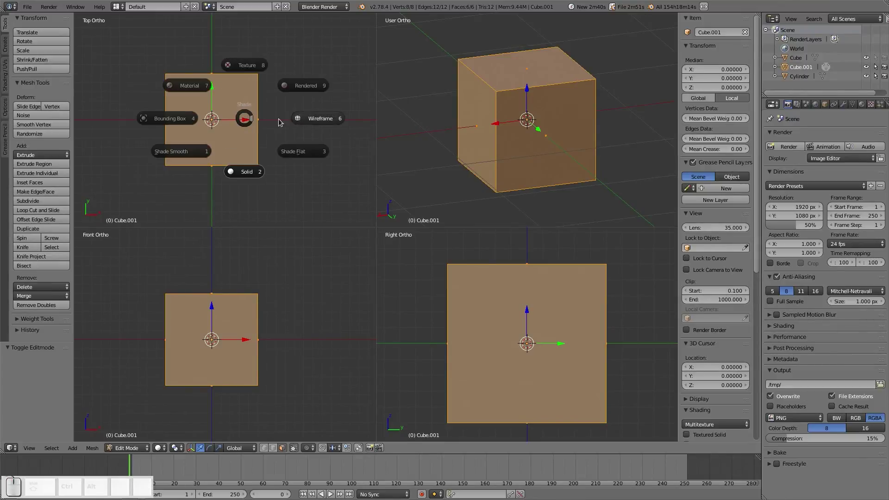
click(308, 118)
scroll(263, 123, up, 1)
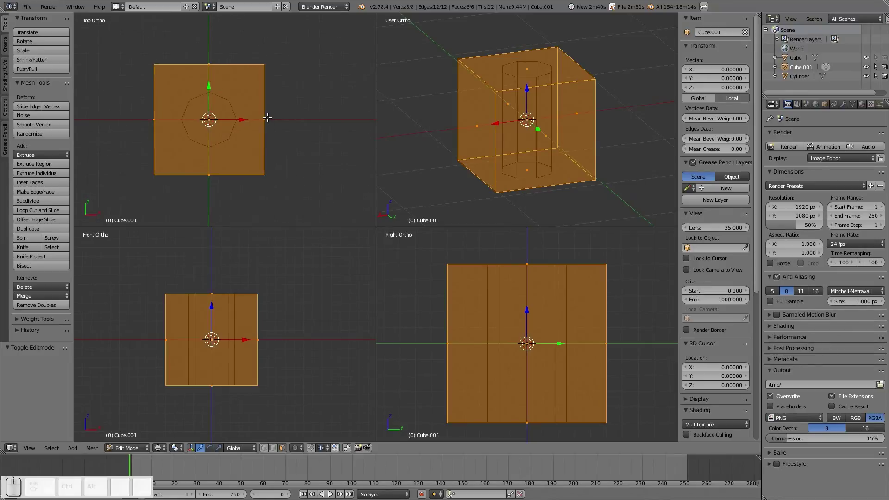
Step: Move the new cube's positive-X side face inward along X by 0.3
right_click(264, 120)
right_click(153, 119)
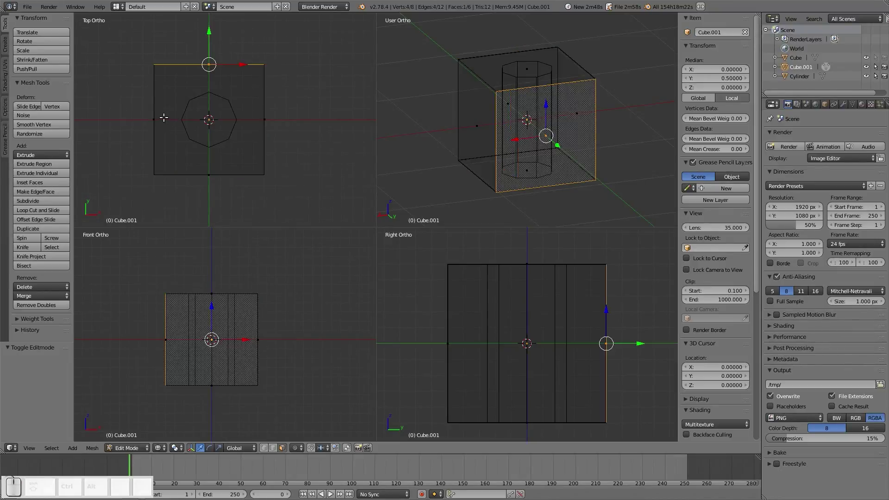
right_click(220, 158)
right_click(263, 121)
scroll(268, 138, up, 3)
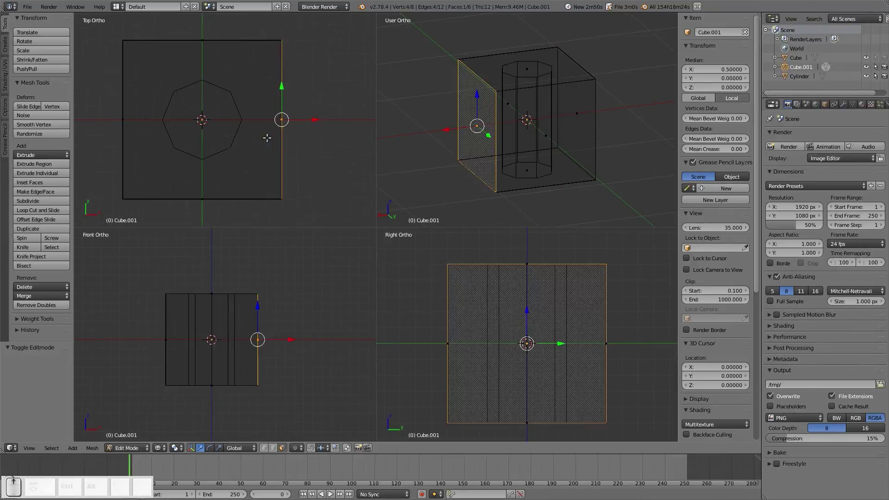
shift+middle_drag(267, 138, 286, 144)
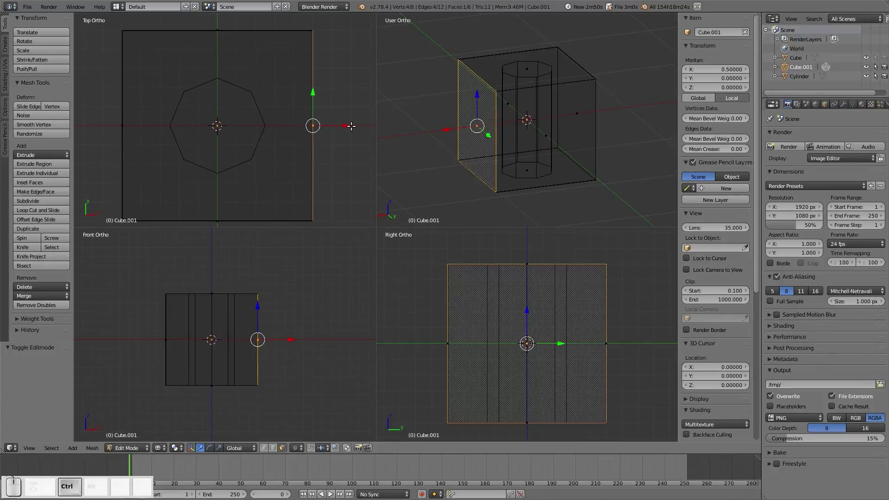
key(g)
key(x)
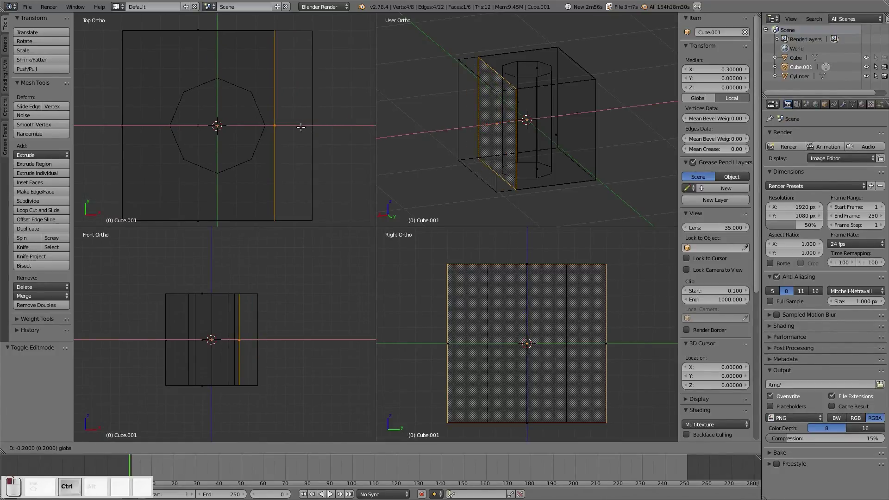
click(299, 127)
Step: Move the new cube's negative-Y side face inward along Y by 0.3
right_click(190, 220)
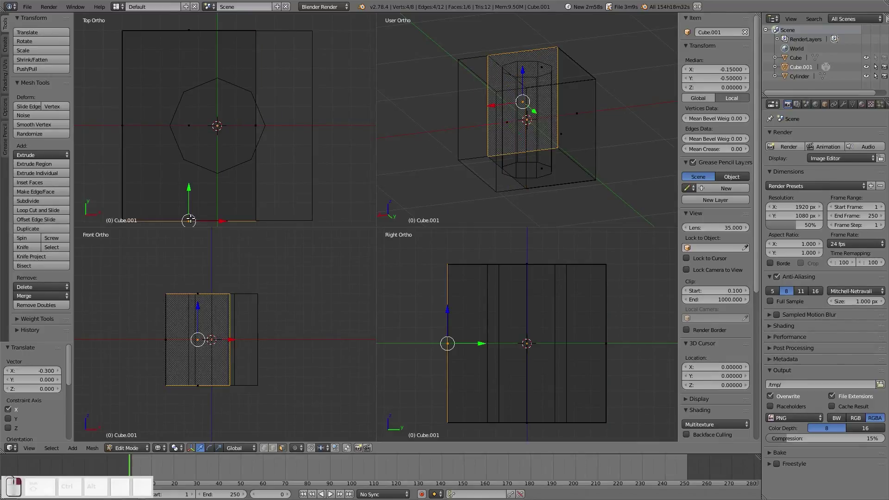
key(g)
key(y)
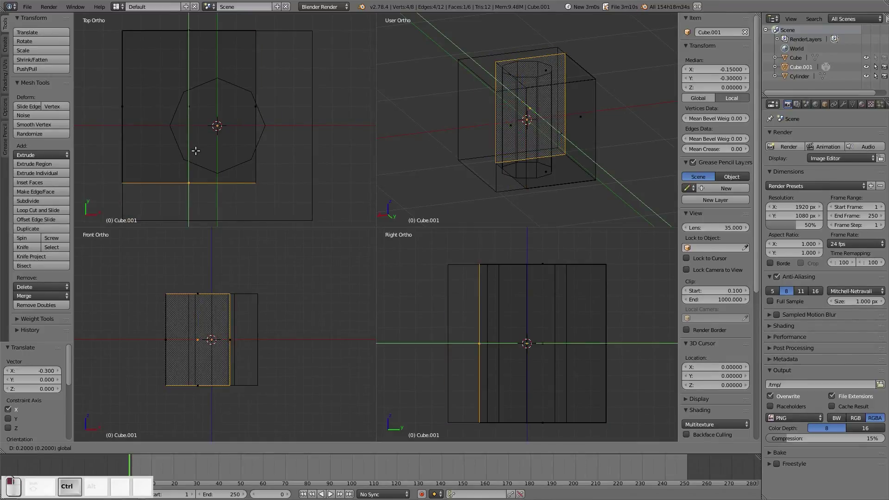
click(196, 150)
Step: Move the new cube's negative-X side face inward along X by 0.3
right_click(122, 105)
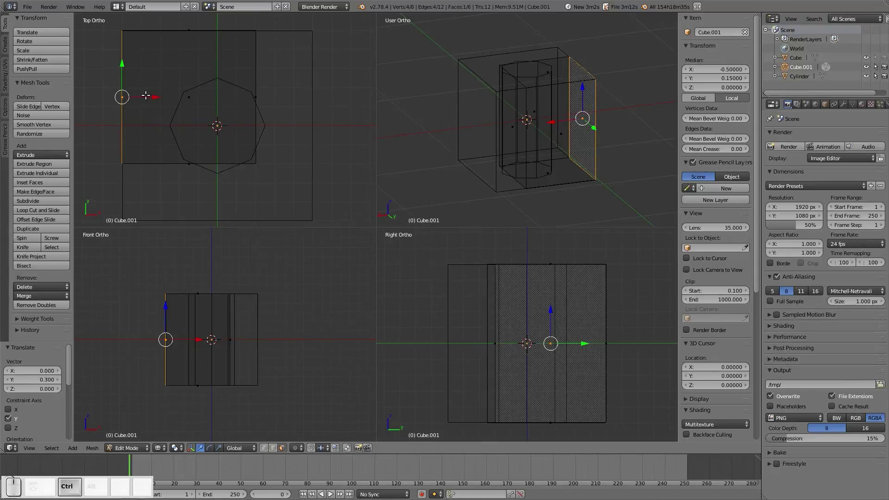
key(g)
key(x)
click(193, 105)
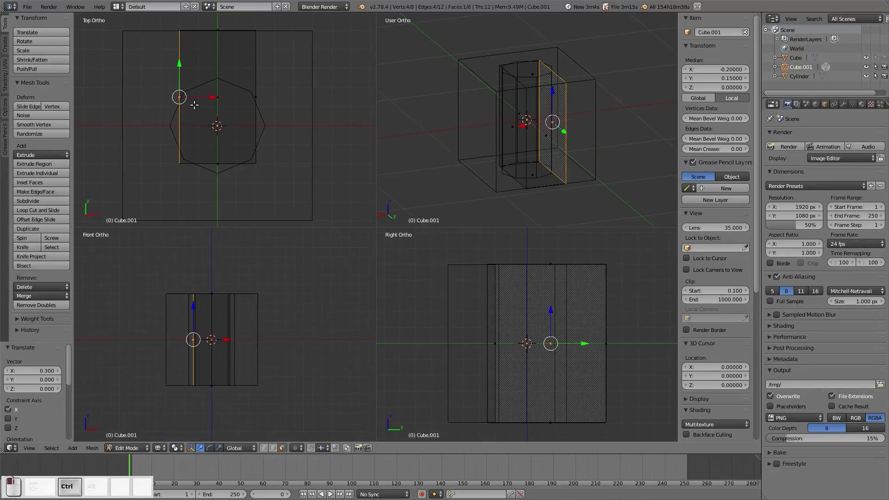
Step: Move the new cube's positive-Y side face inward along Y by 0.3 and return to Object Mode
right_click(231, 32)
scroll(227, 72, down, 1)
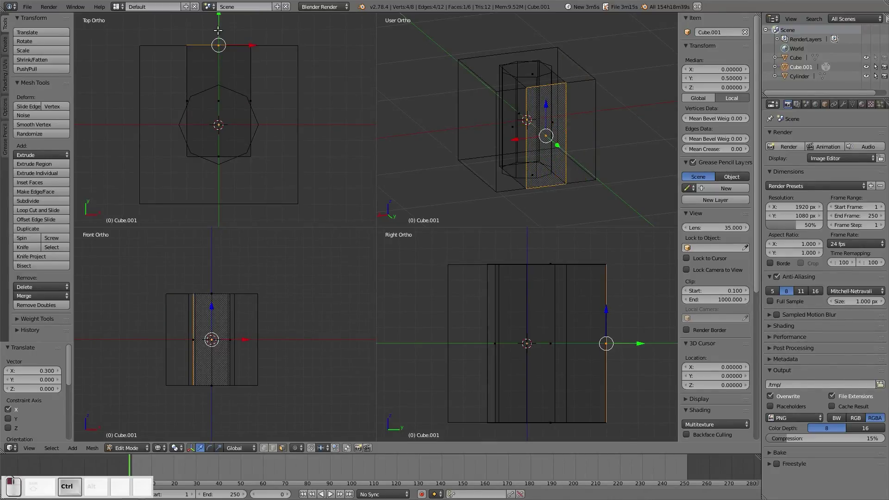
key(g)
key(y)
ctrl+click(218, 96)
key(Tab)
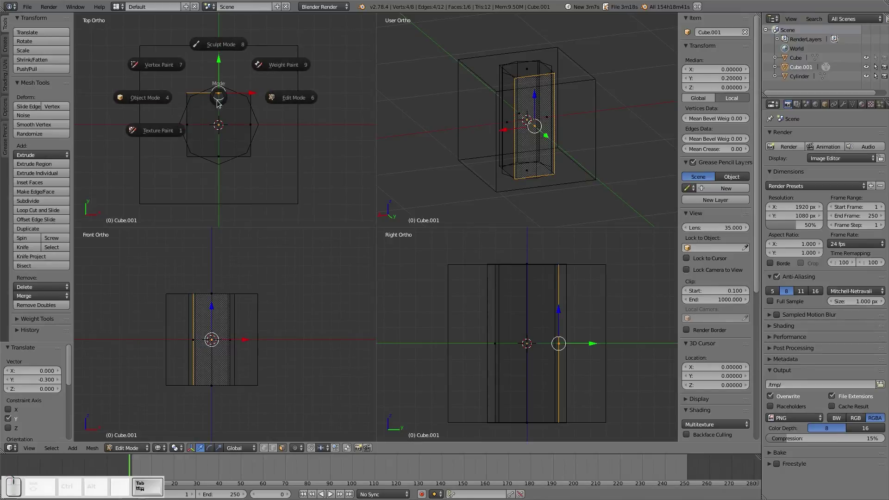
click(145, 98)
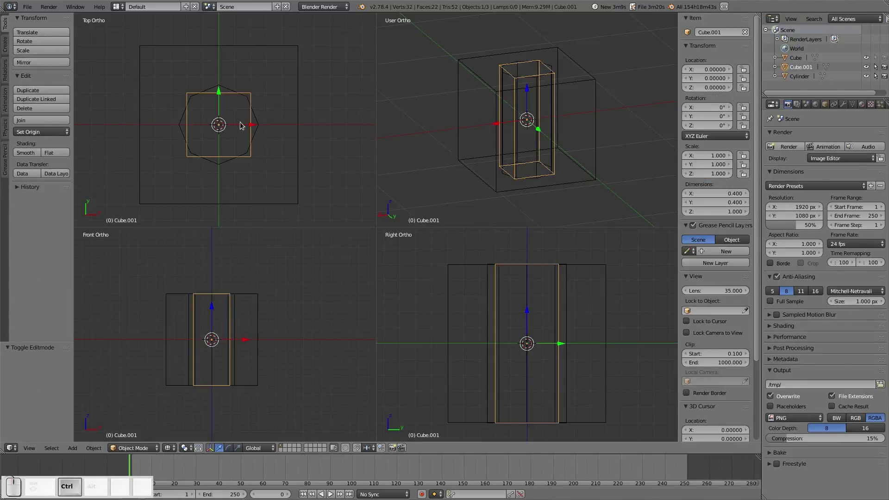
Step: Move the narrowed box 1 unit along X, out of the reference cube, and deselect everything
ctrl+drag(240, 125, 97, 128)
scroll(244, 141, down, 2)
key(a)
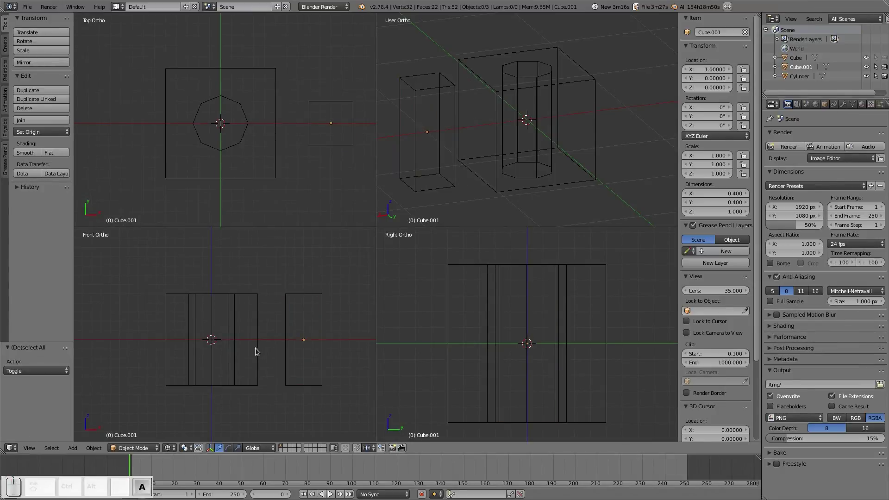
Step: Lower the cylinder's top face by 0.2 along Z in Edit Mode, then return to Object Mode
right_click(438, 90)
right_click(237, 141)
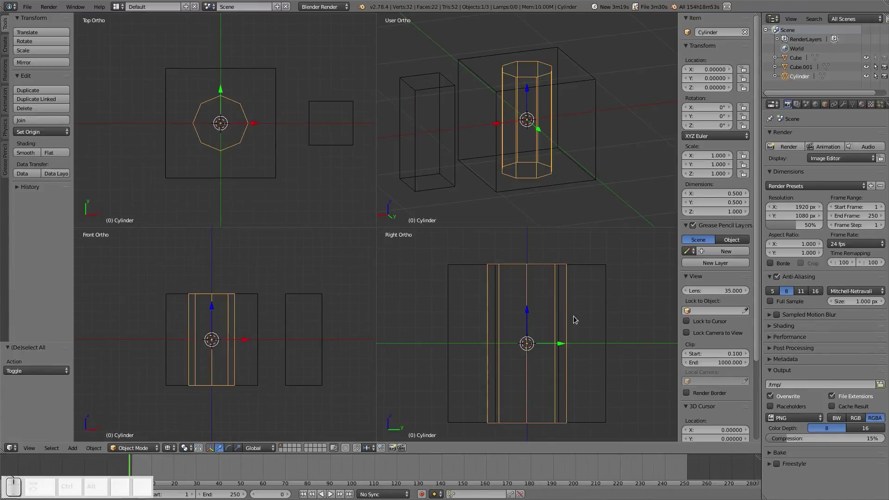
key(Tab)
click(525, 268)
right_click(526, 265)
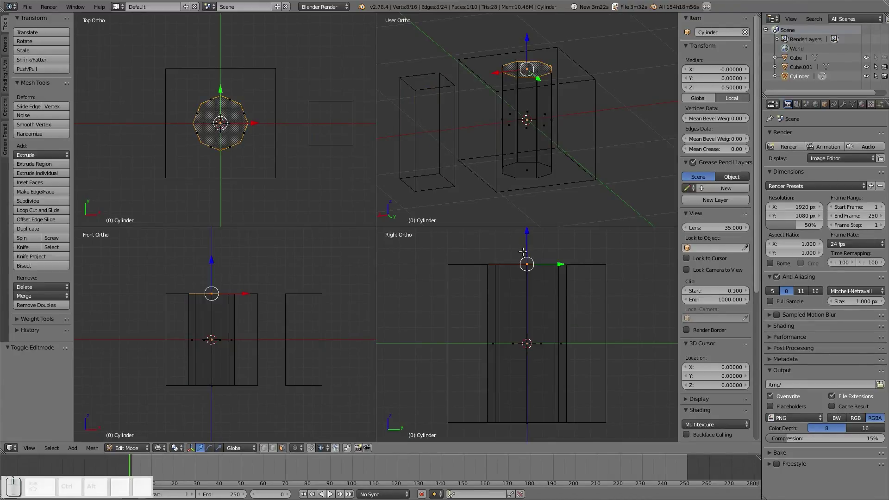
ctrl+drag(524, 243, 525, 268)
key(Tab)
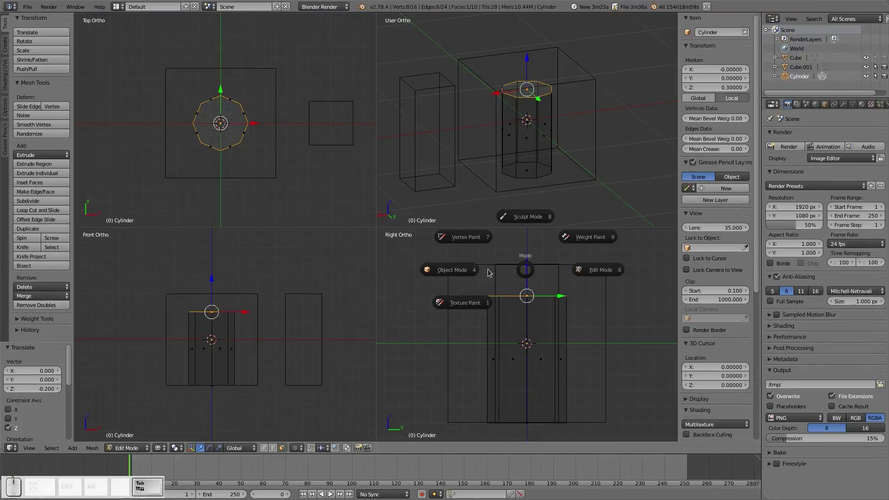
click(499, 278)
Step: Lower the narrow box's top face by 0.2 along Z in Edit Mode, then return to Object Mode
right_click(499, 278)
key(Tab)
click(562, 281)
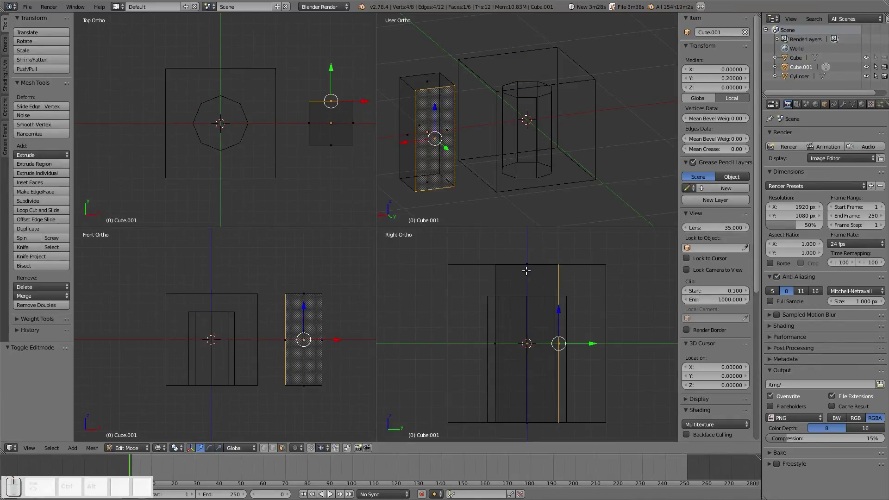
ctrl+drag(526, 251, 526, 274)
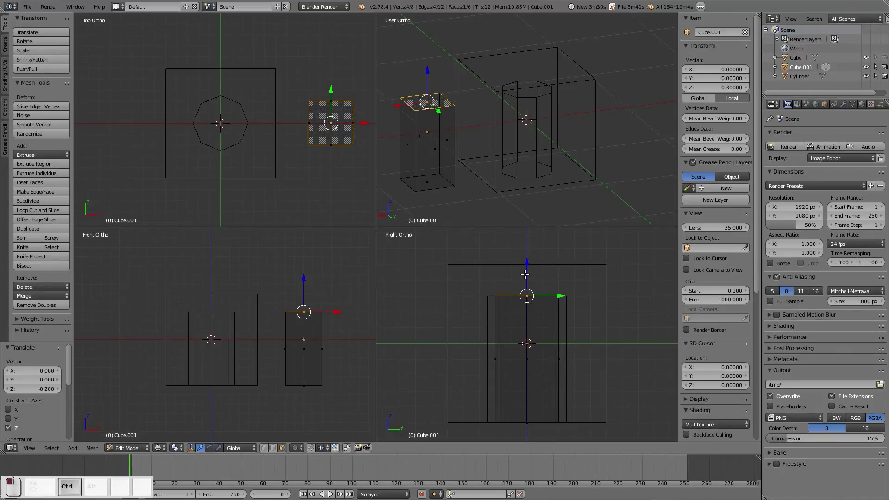
key(Tab)
click(444, 278)
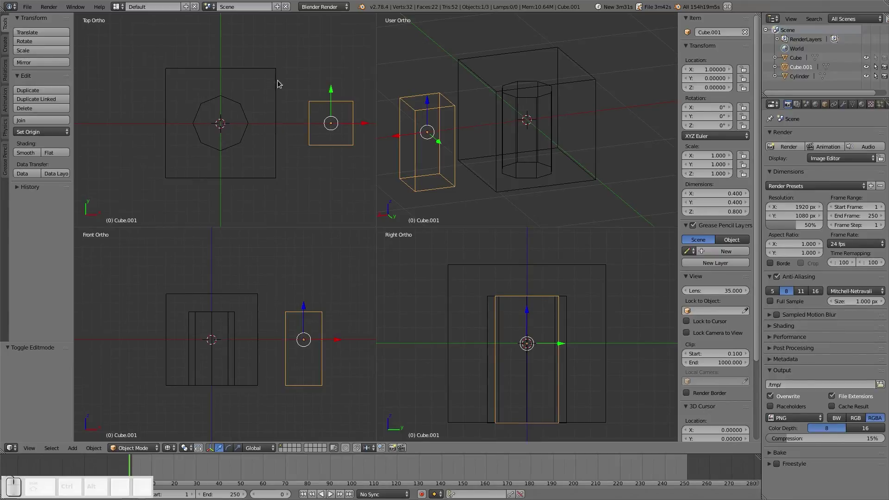
Step: Examine the grid scale around the cylinder and box in the top view at different zoom levels
scroll(240, 154, up, 6)
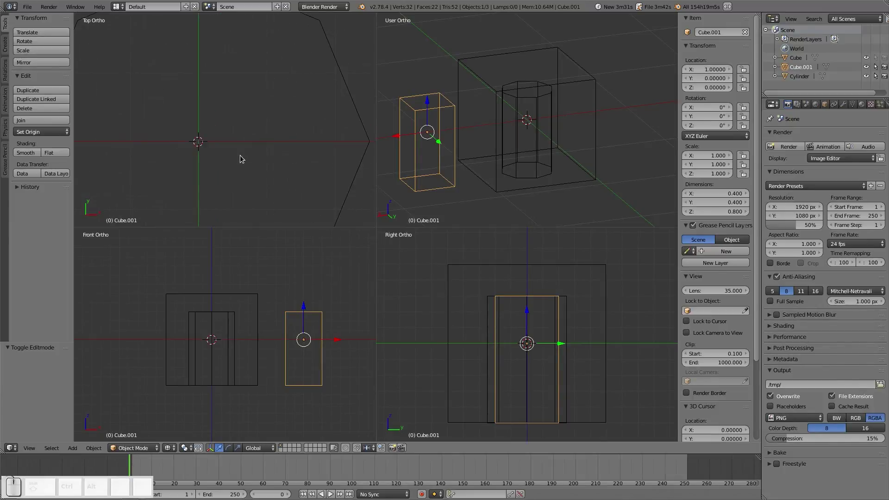
scroll(237, 142, up, 1)
scroll(238, 115, up, 5)
scroll(237, 114, down, 10)
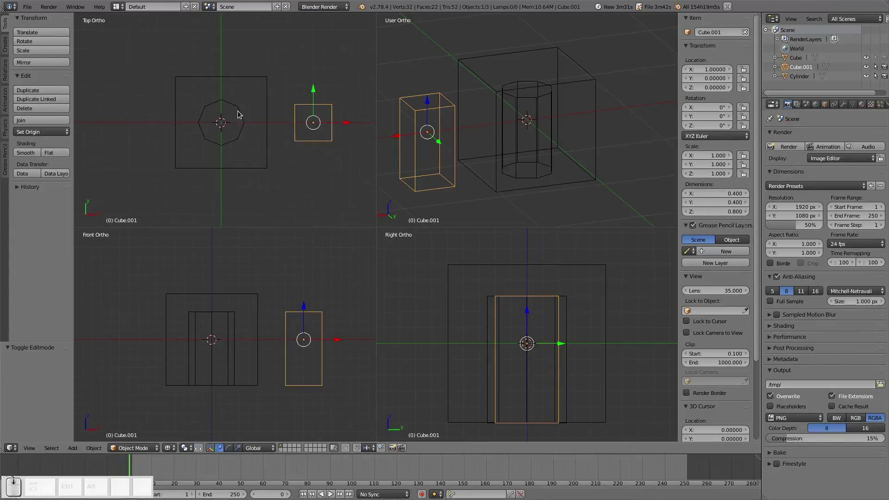
scroll(238, 115, down, 9)
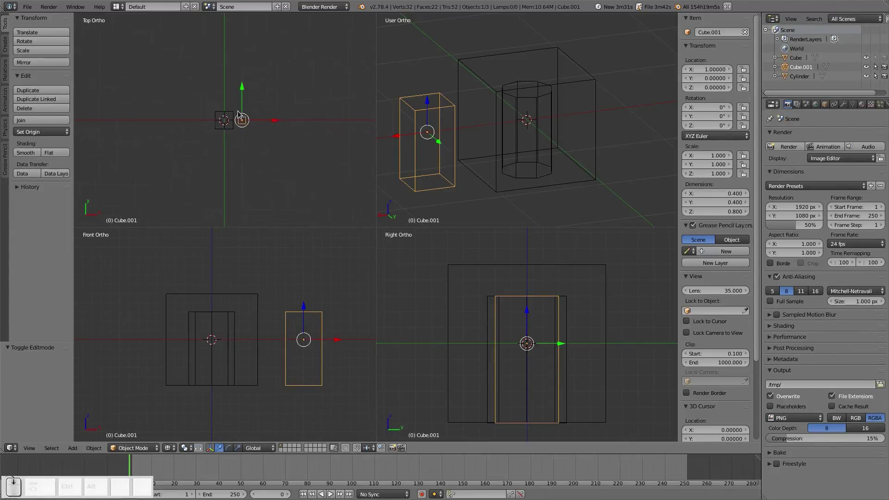
scroll(237, 115, up, 10)
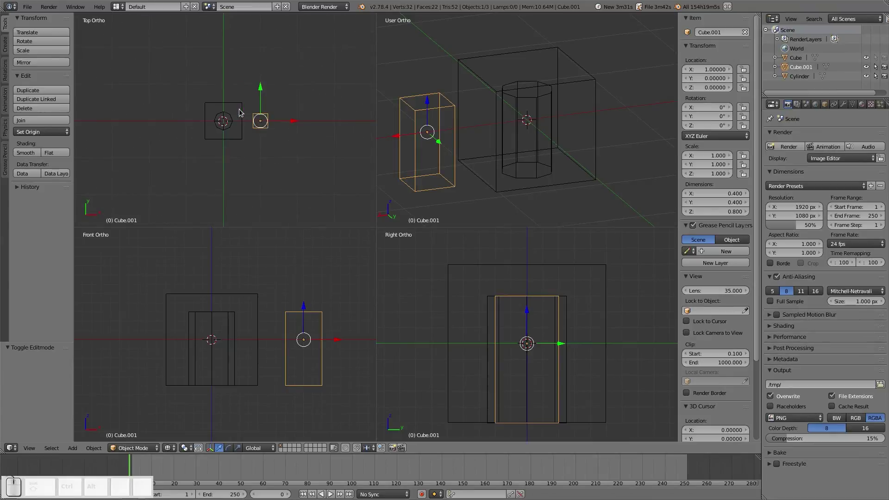
scroll(244, 91, down, 6)
scroll(237, 135, up, 7)
scroll(237, 134, down, 5)
scroll(234, 135, up, 6)
scroll(221, 144, down, 1)
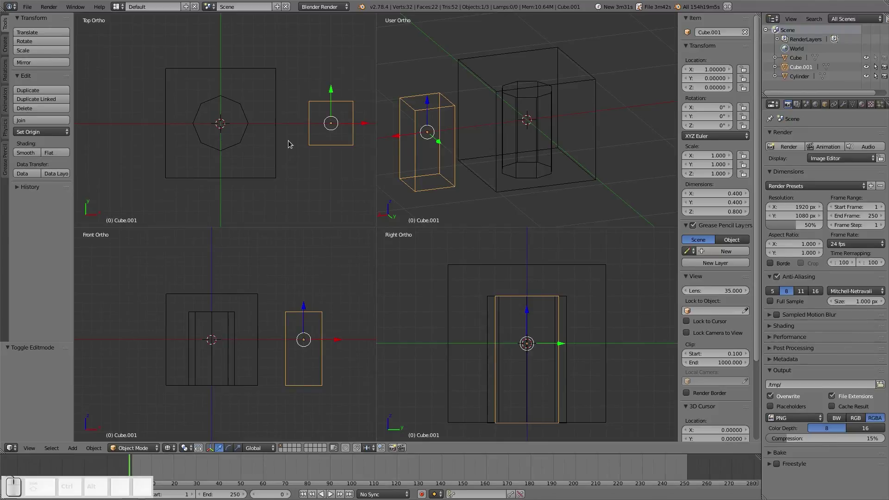
key(a)
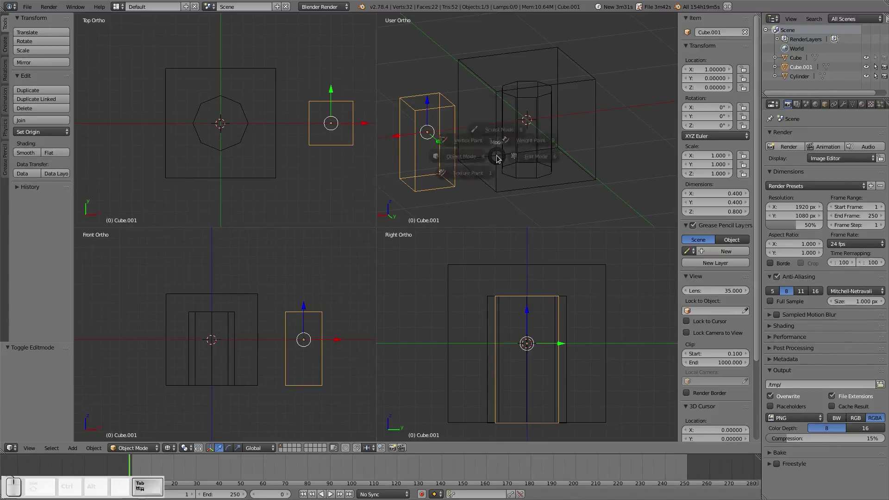
click(449, 151)
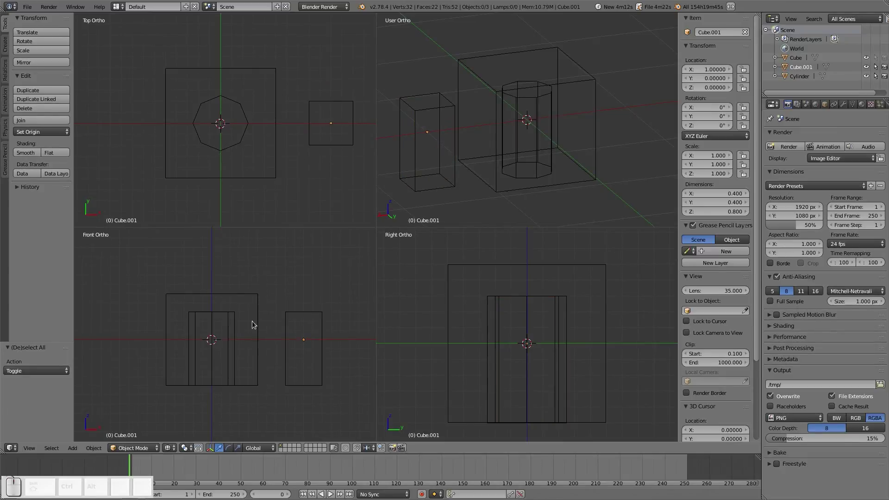
right_click(228, 356)
right_click(287, 355)
right_click(248, 357)
right_click(281, 361)
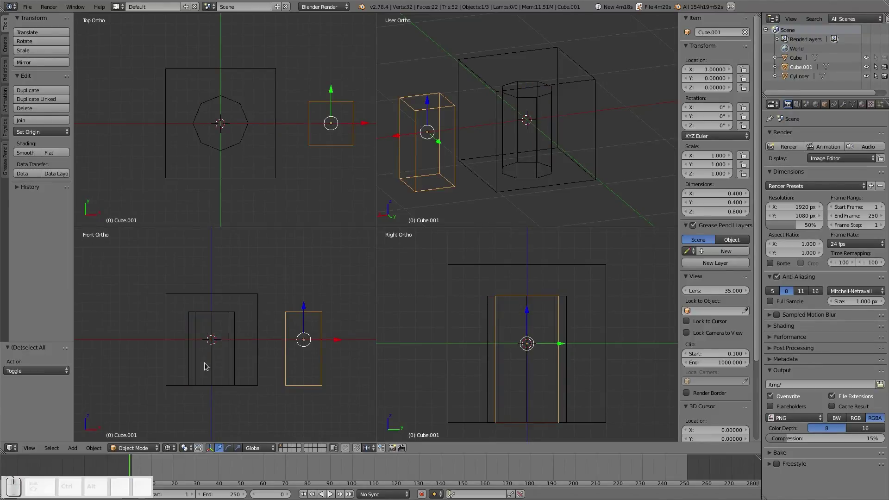
Step: Extrude the cylinder's top face upward by 0.2 to the top of the reference cube
right_click(206, 366)
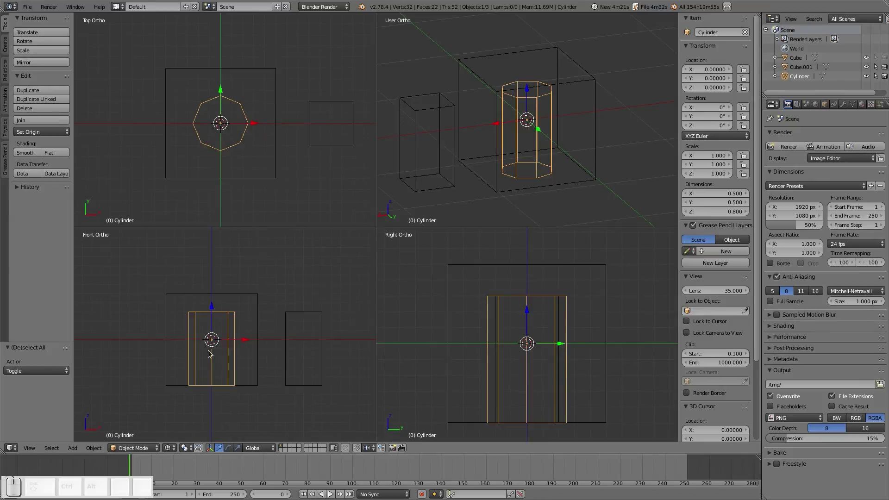
key(Tab)
click(266, 332)
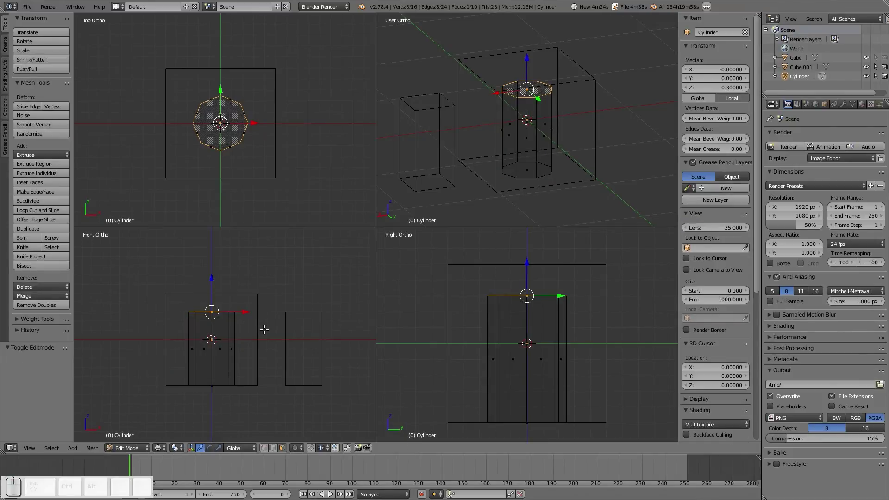
scroll(233, 326, up, 3)
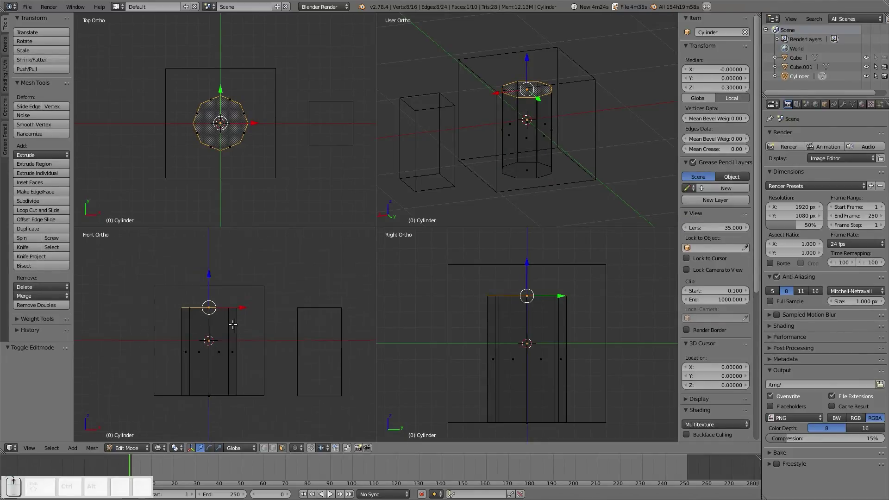
shift+middle_drag(233, 346, 239, 361)
scroll(230, 379, up, 1)
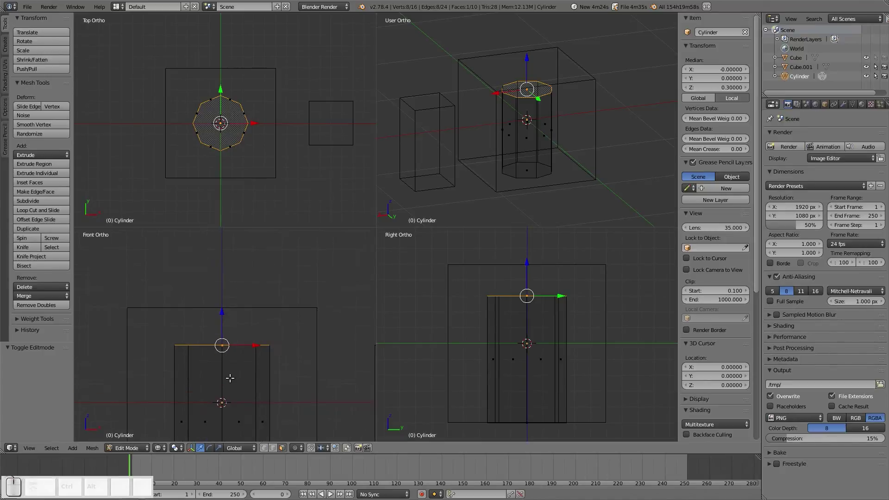
key(e)
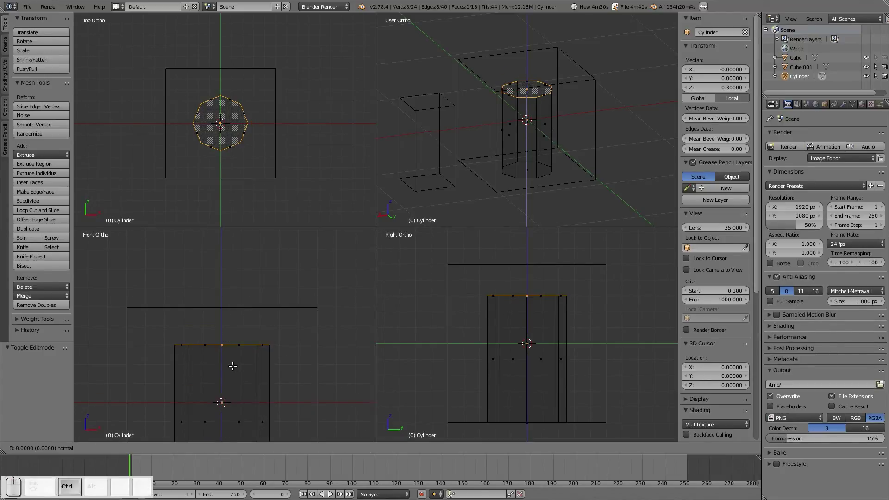
click(234, 346)
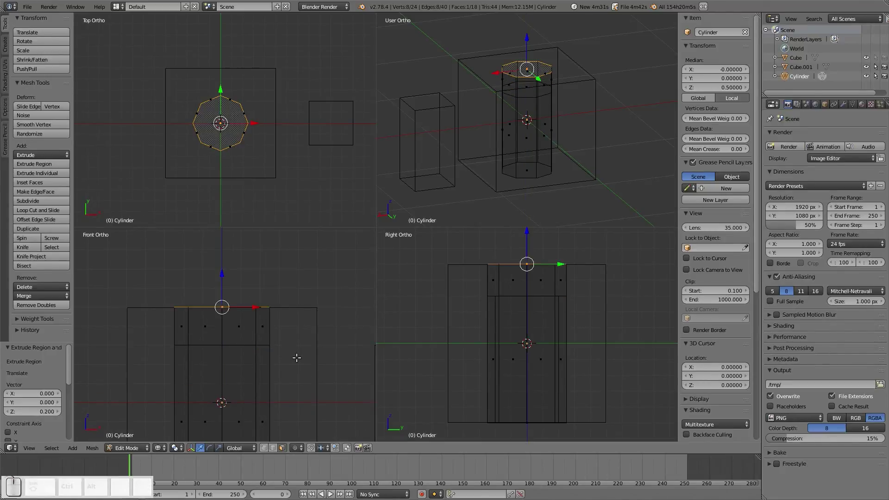
Step: Scale the cylinder's top face to 0.5 to taper its upper section, then return to Object Mode
key(s)
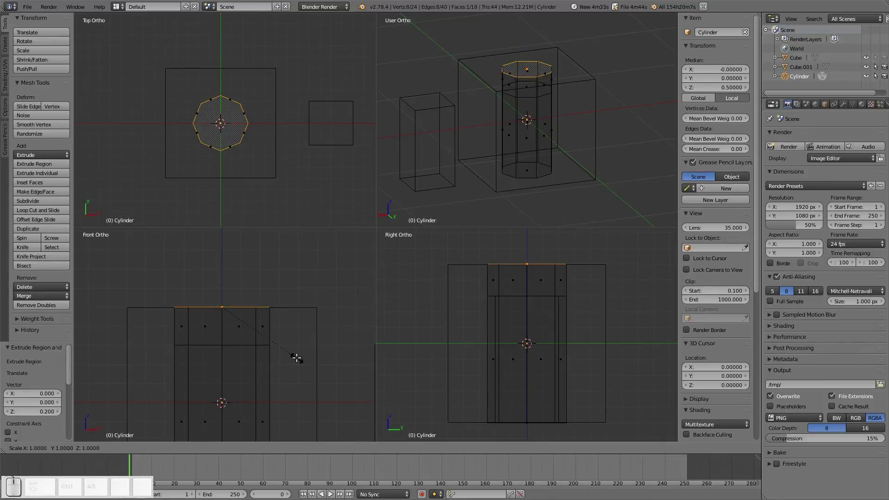
click(296, 358)
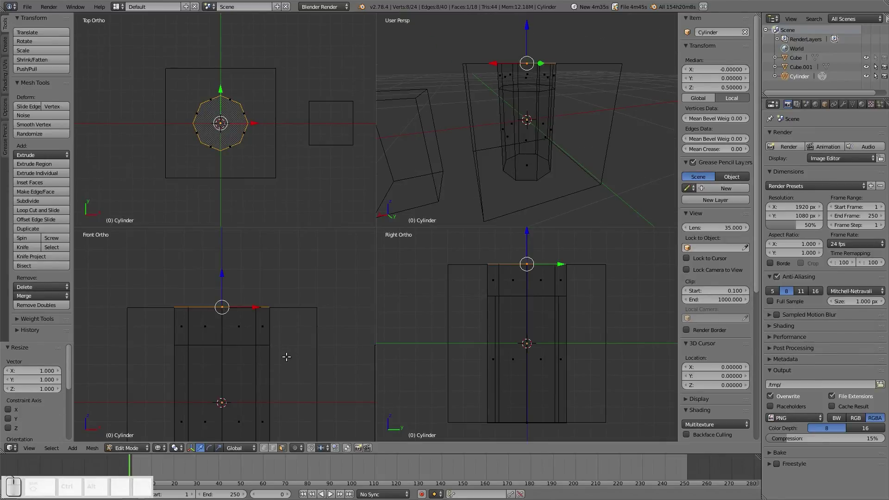
text(s)
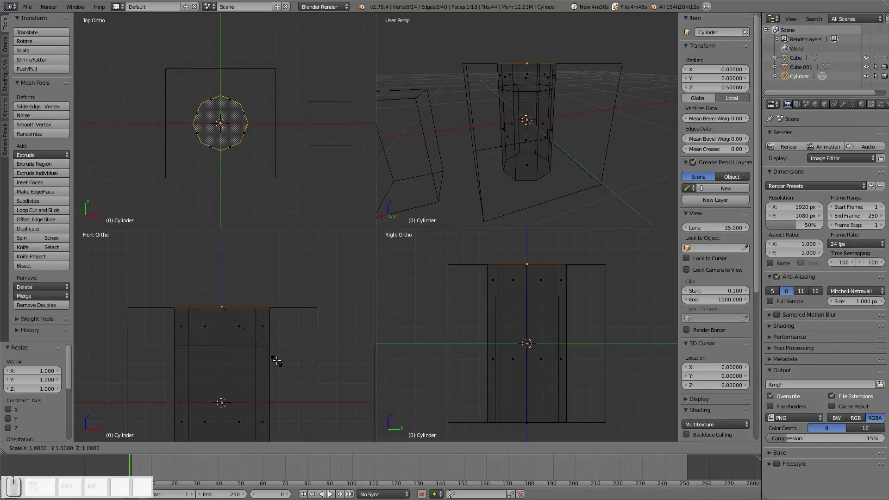
text(.5)
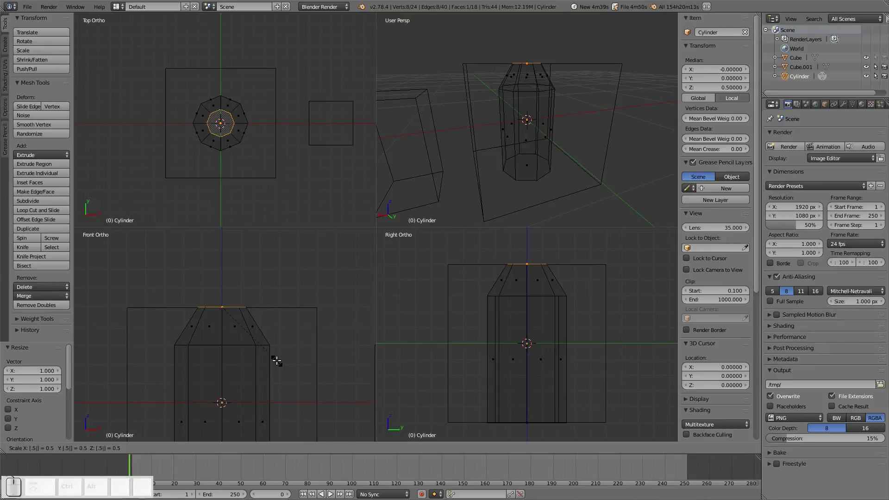
key(Return)
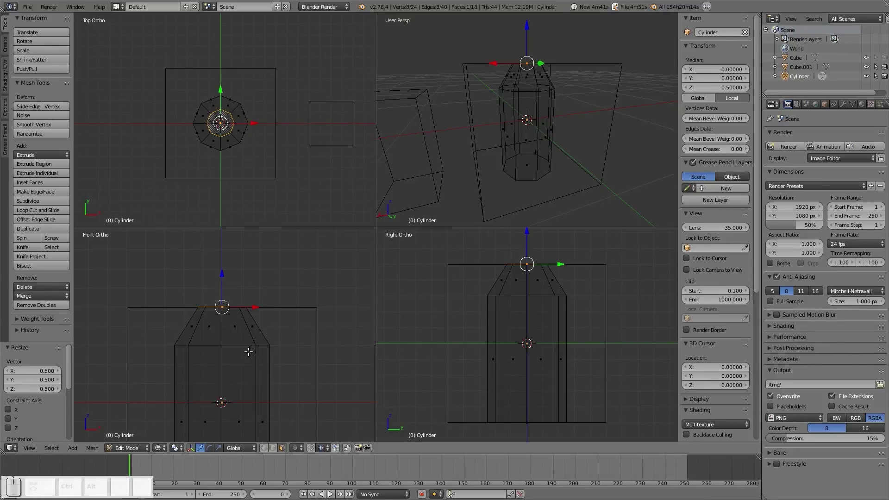
key(Tab)
click(194, 353)
scroll(222, 371, down, 4)
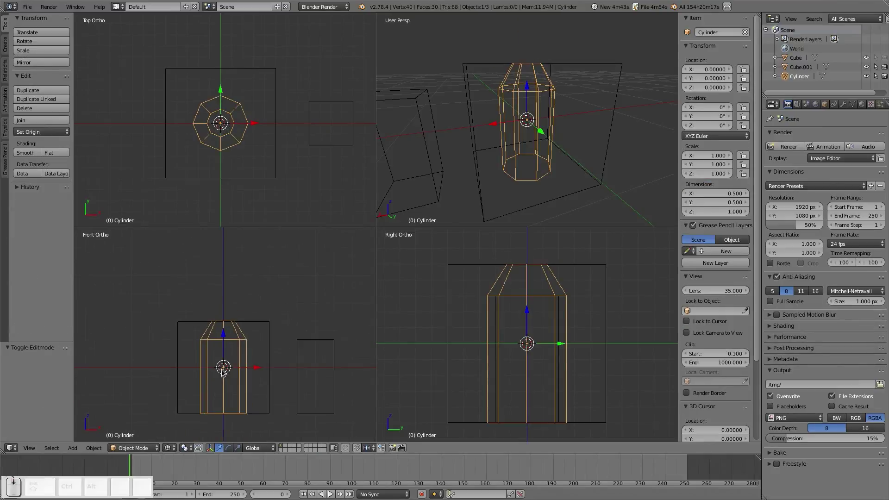
Step: Extrude the narrow box's top face upward by 0.2 in Edit Mode
right_click(298, 369)
key(Tab)
click(370, 366)
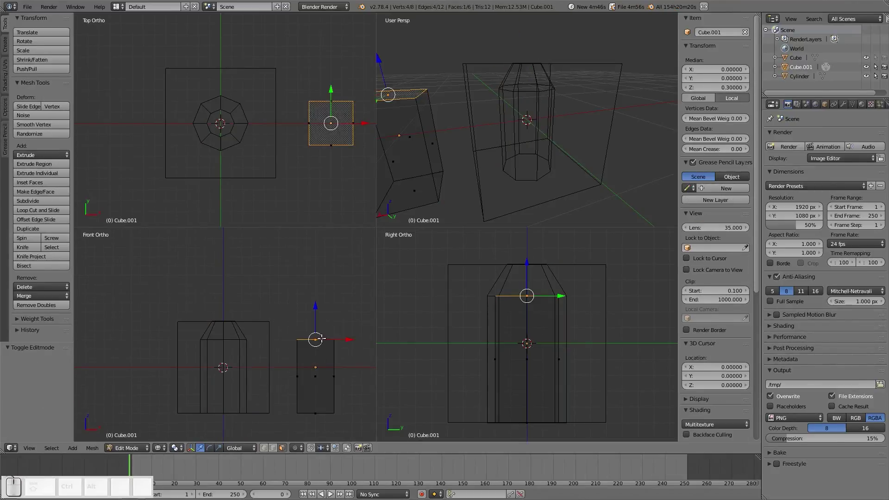
key(e)
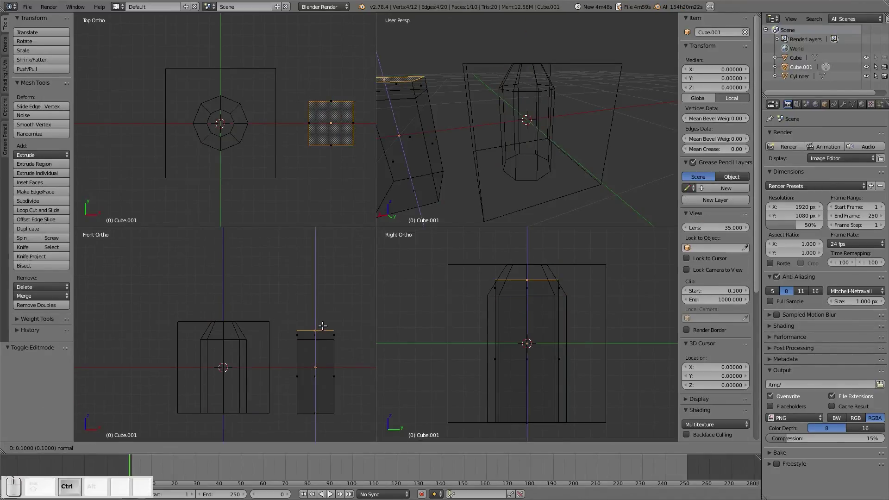
ctrl+click(324, 322)
Step: Scale the narrow box's extruded top face to 0.5, then return to Object Mode
text(s)
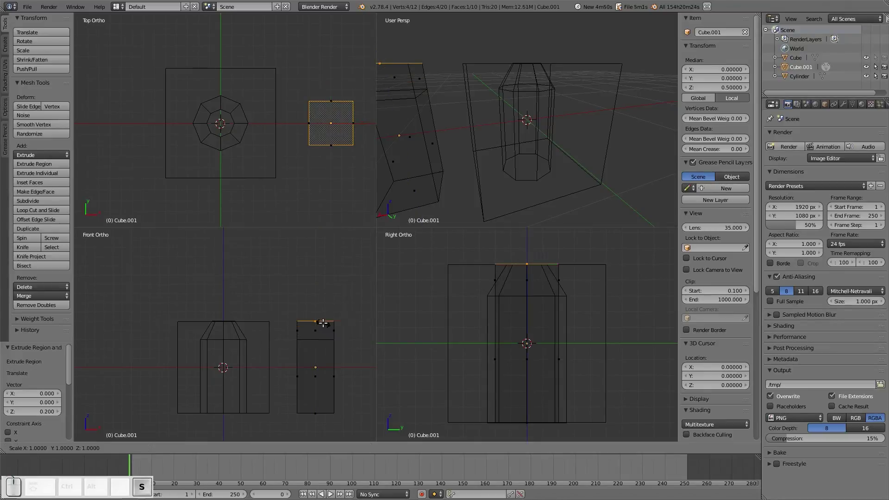
text(.5)
key(KP_Enter)
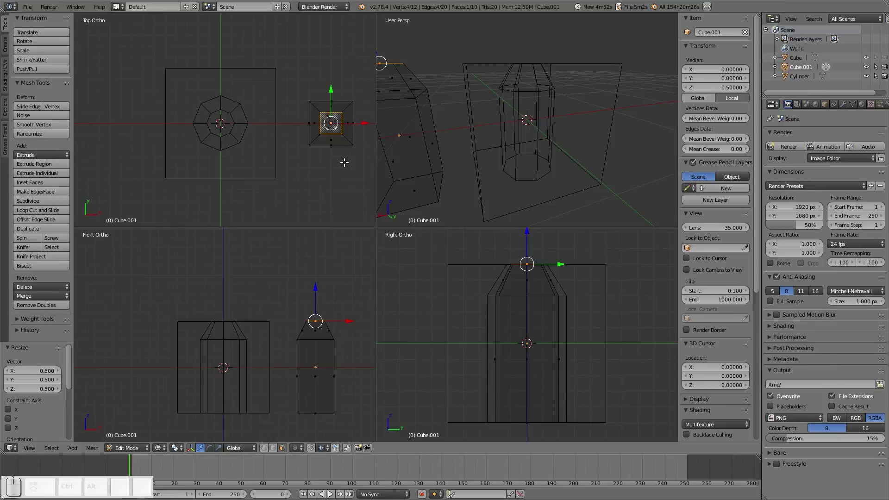
key(Tab)
click(275, 365)
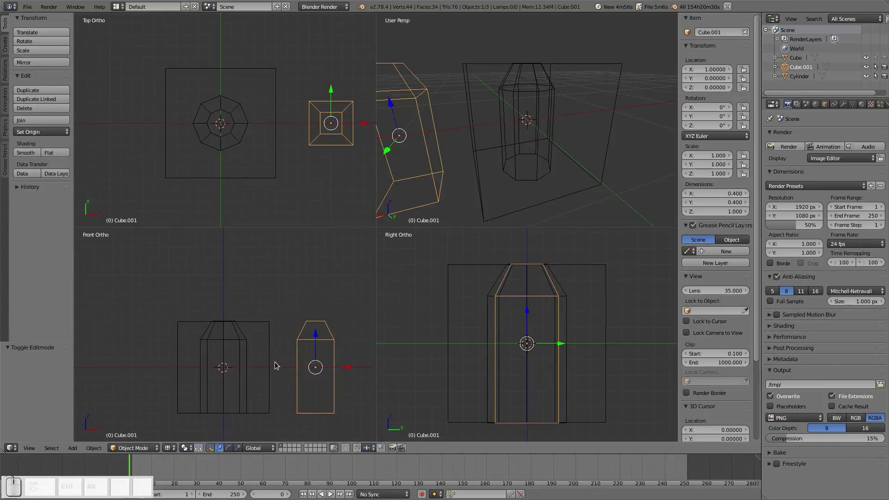
scroll(317, 367, down, 1)
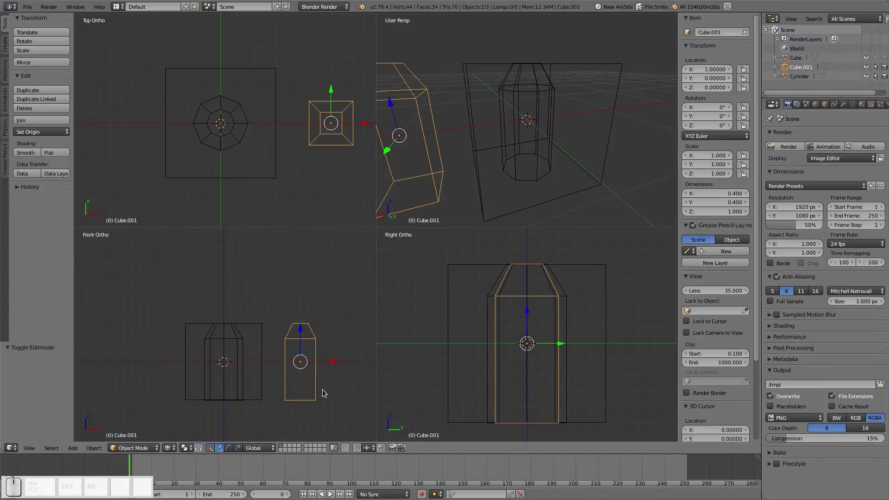
Step: Lower the narrow box's scaled top face by 0.2 along Z in Edit Mode, level with the box's shoulder
key(Tab)
click(191, 351)
key(Tab)
click(370, 360)
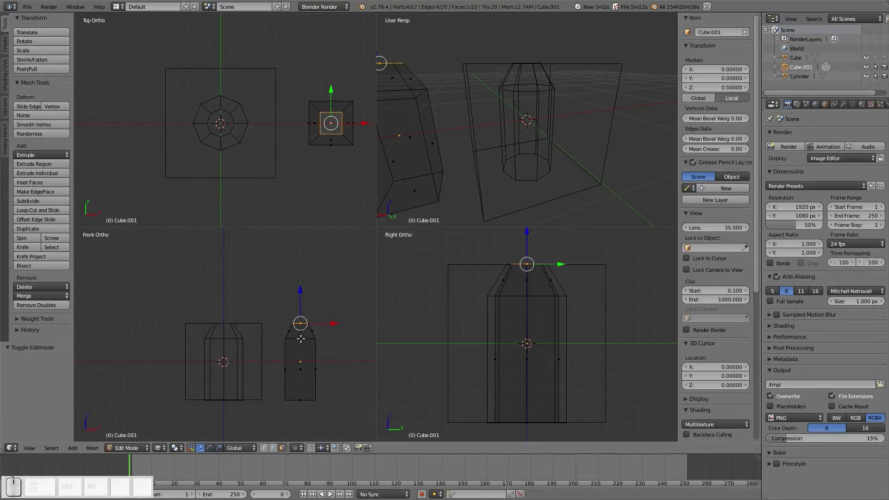
scroll(301, 339, up, 2)
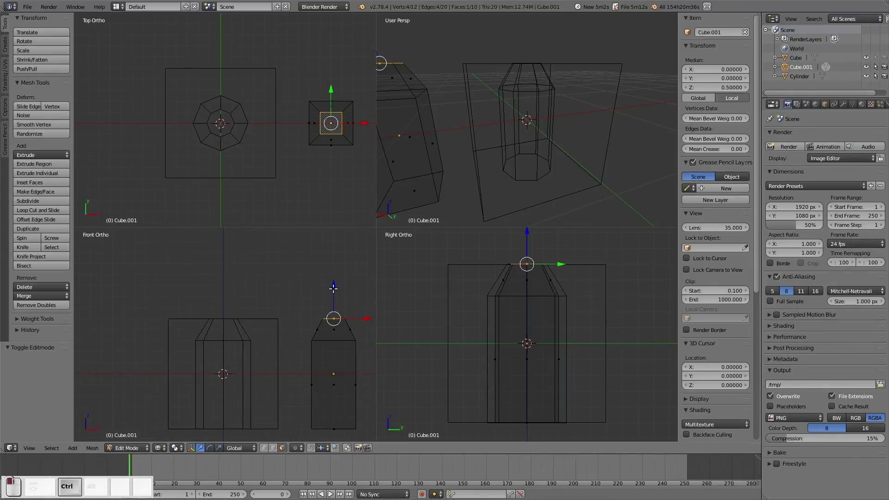
mouse_move(334, 288)
ctrl+mouse_down()
mouse_move(329, 306)
mouse_move(338, 297)
ctrl+mouse_up()
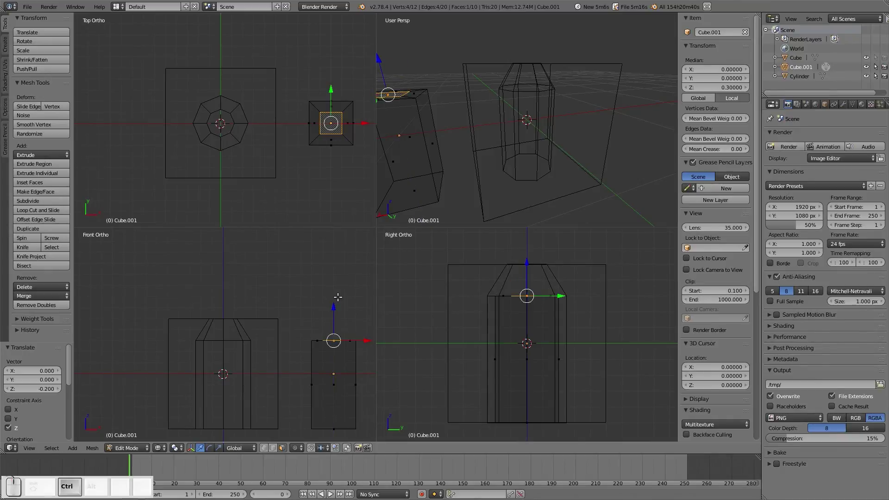
Step: Extrude the narrow box's small inner top face upward by 0.1, then return to Object Mode and deselect everything
scroll(341, 139, up, 3)
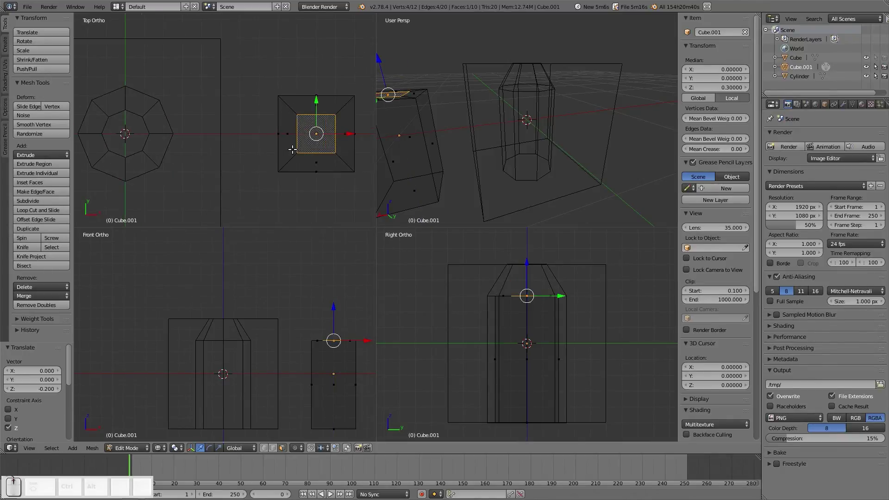
shift+middle_drag(302, 148, 263, 148)
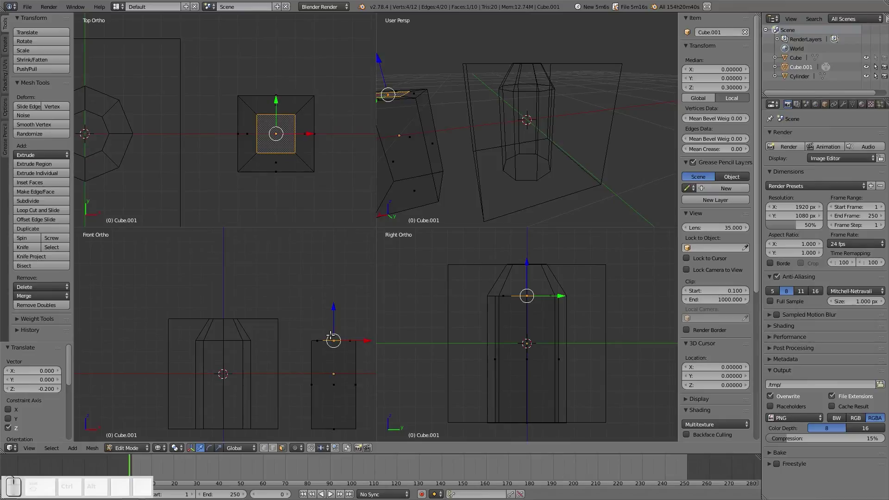
key(e)
click(334, 319)
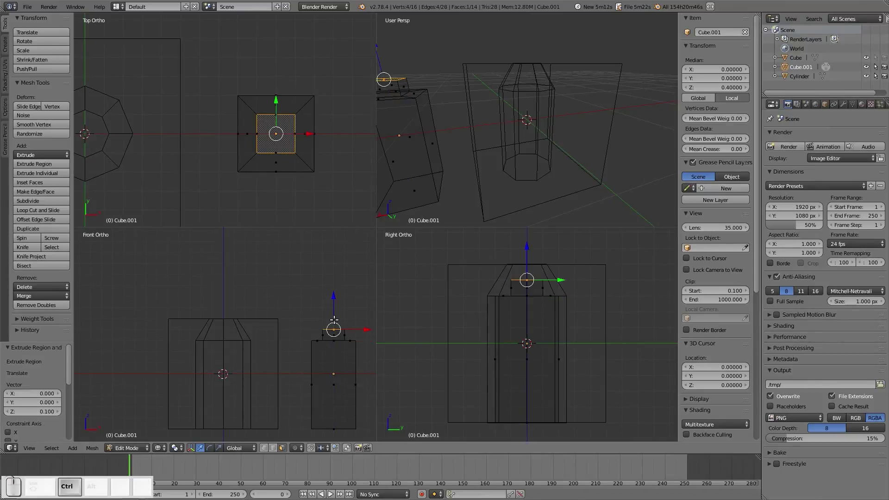
key(Tab)
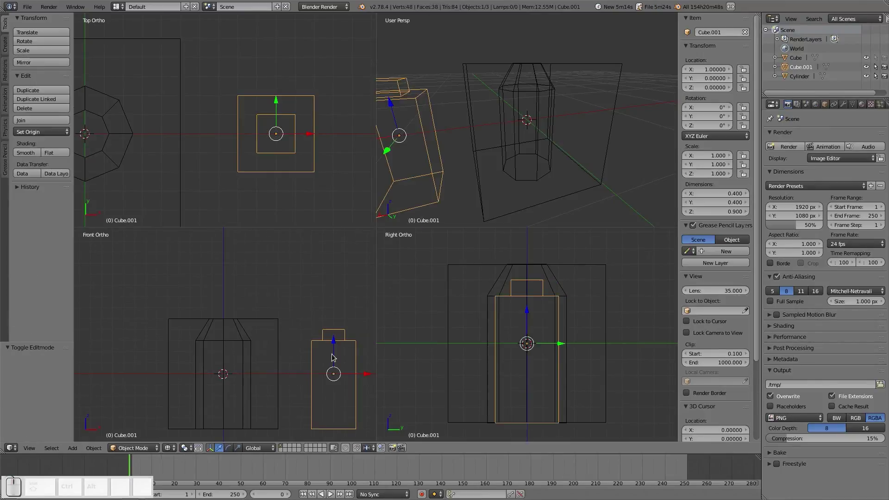
key(a)
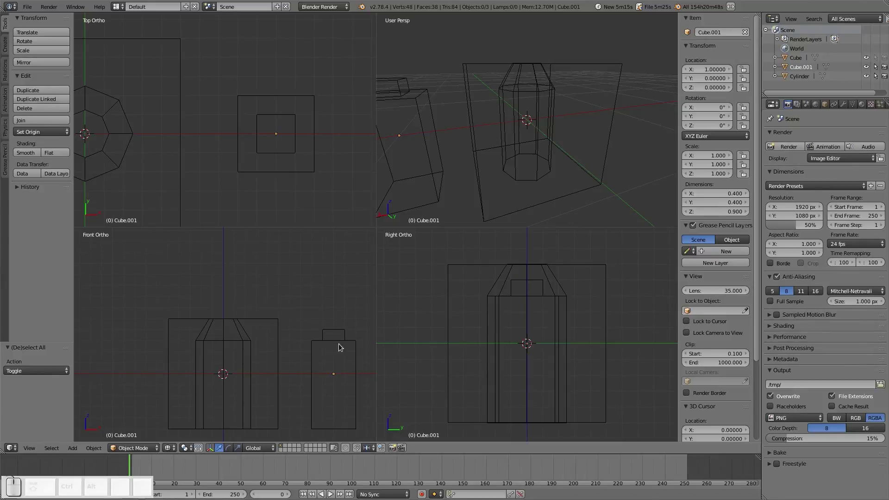
Step: Select the small raised block on the narrow box in Edit Mode by growing the selection from its top face
scroll(339, 347, up, 2)
shift+middle_drag(349, 354, 251, 317)
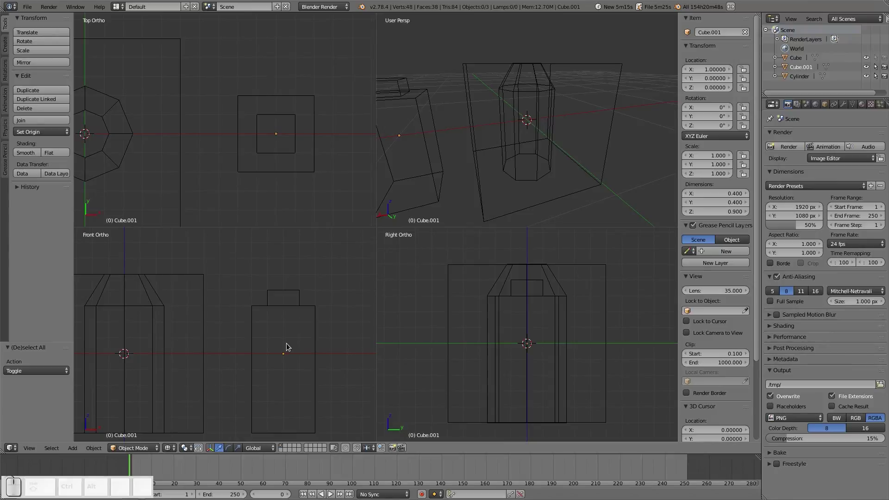
right_click(312, 338)
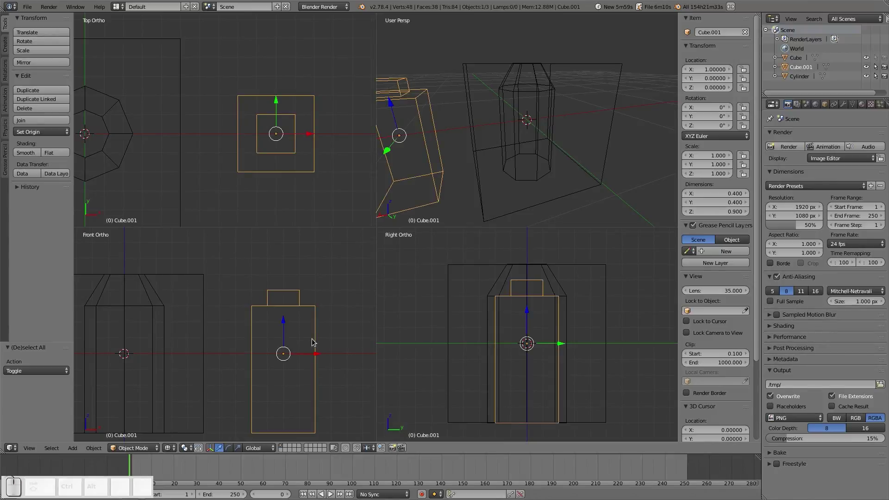
key(Tab)
click(379, 343)
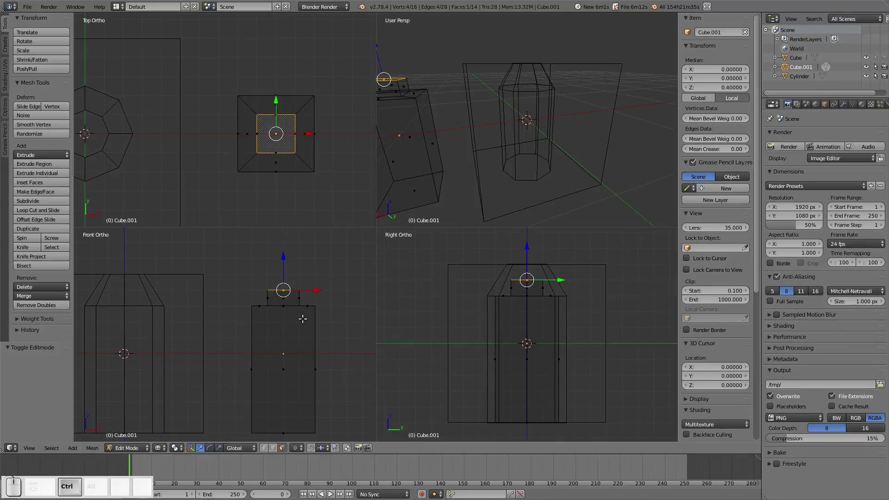
key(ctrl+KP_Add)
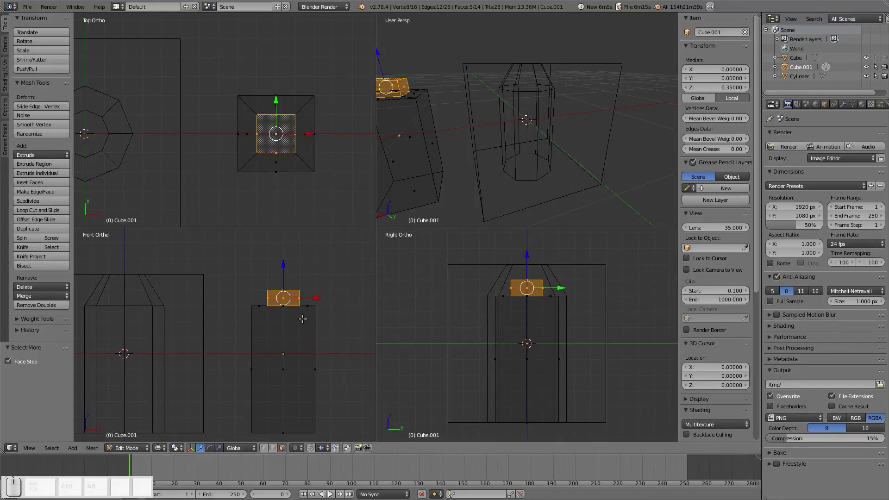
right_click(283, 287)
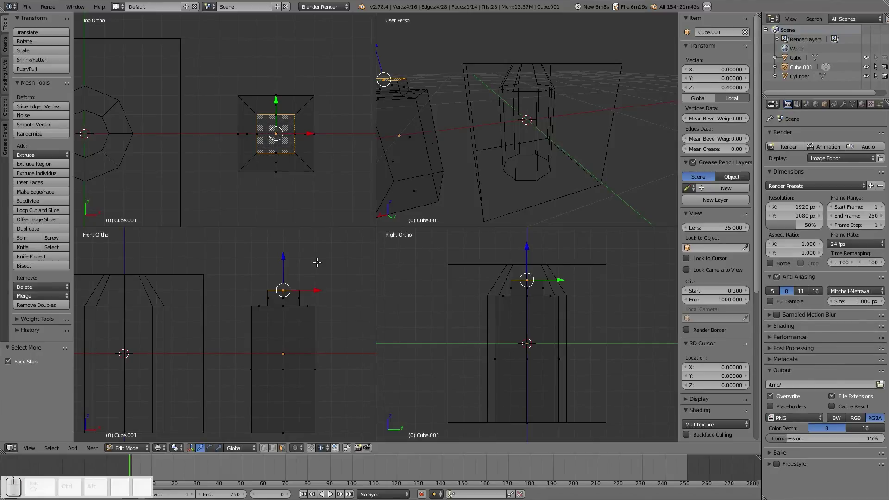
key(ctrl)
key(ctrl+KP_Add)
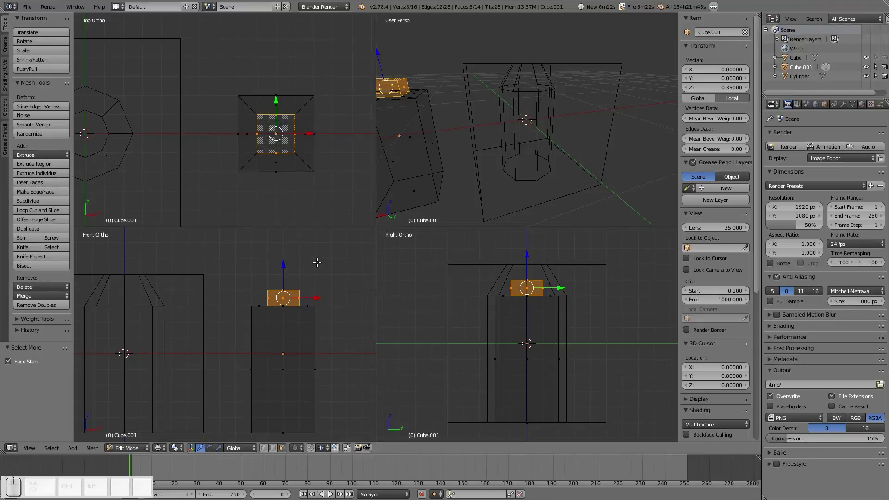
Step: Duplicate the small block 0.3 along X and -0.3 along Z, then rotate the copy 90° in the front view
key(e)
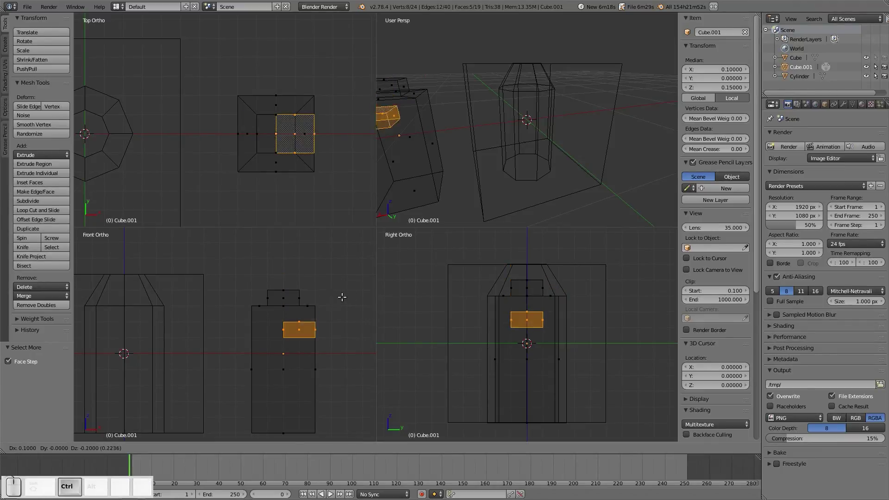
click(360, 317)
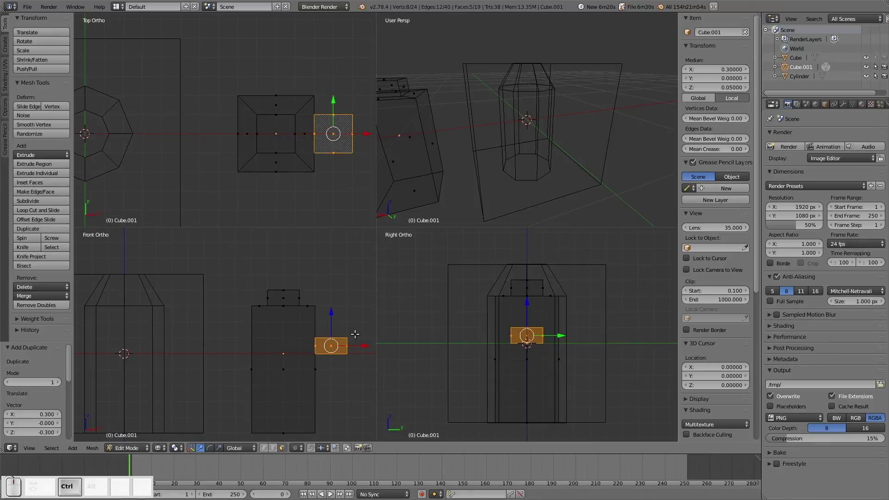
key(r)
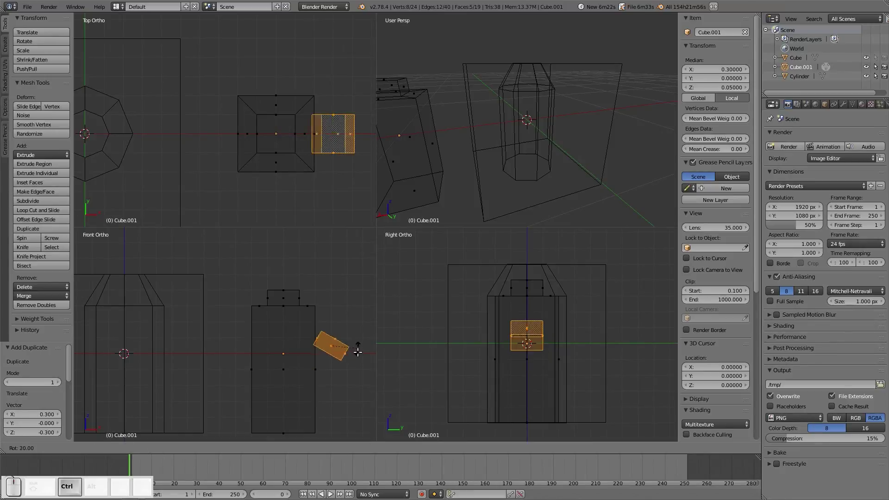
ctrl+click(346, 380)
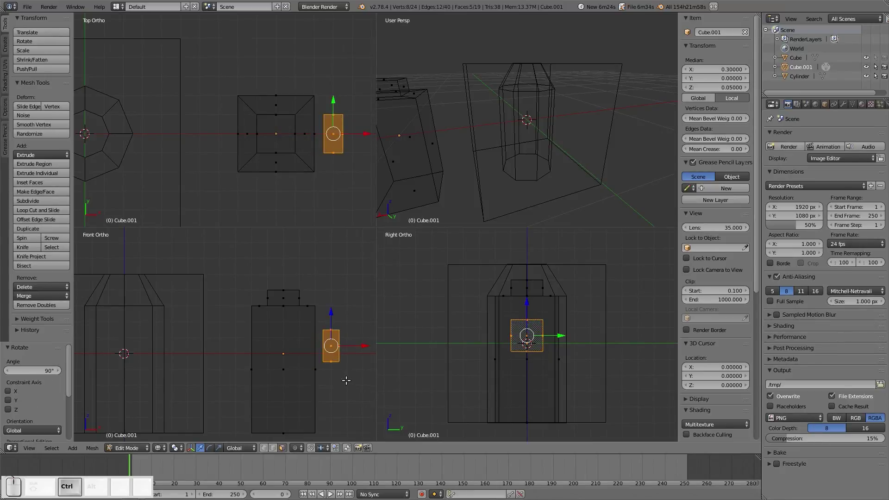
Step: Move the duplicated block -0.1 along Z and -0.1 along X so it straddles the box's side wall
key(g)
key(z)
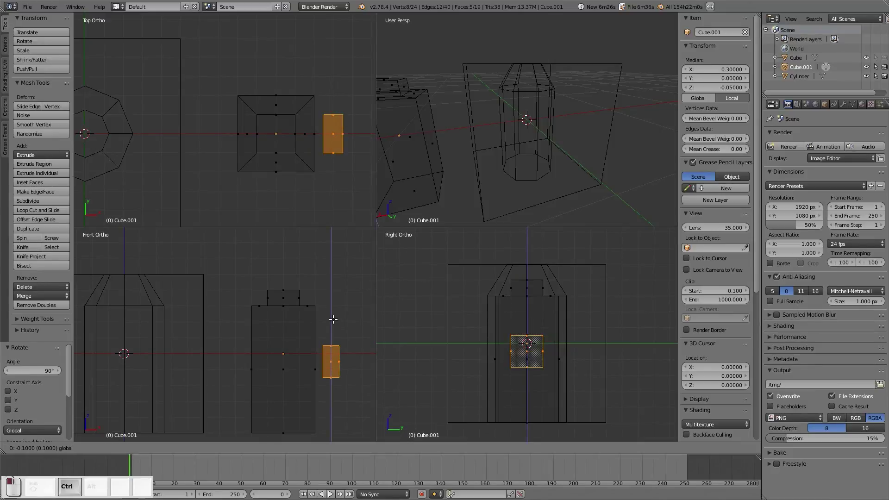
ctrl+click(332, 319)
key(g)
key(x)
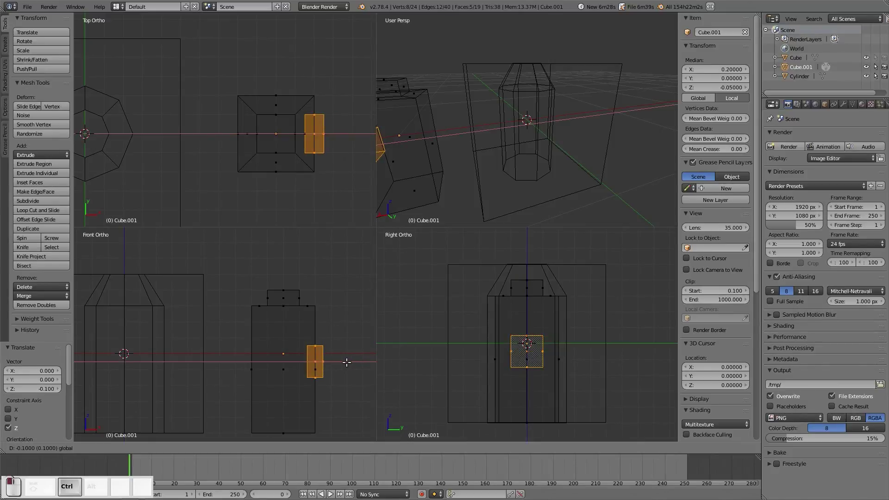
ctrl+click(346, 362)
Step: Move the duplicated block 0.05 along X and 0.05 along Z so it sits flush against the box's side
scroll(338, 382, up, 2)
shift+middle_drag(339, 381, 240, 351)
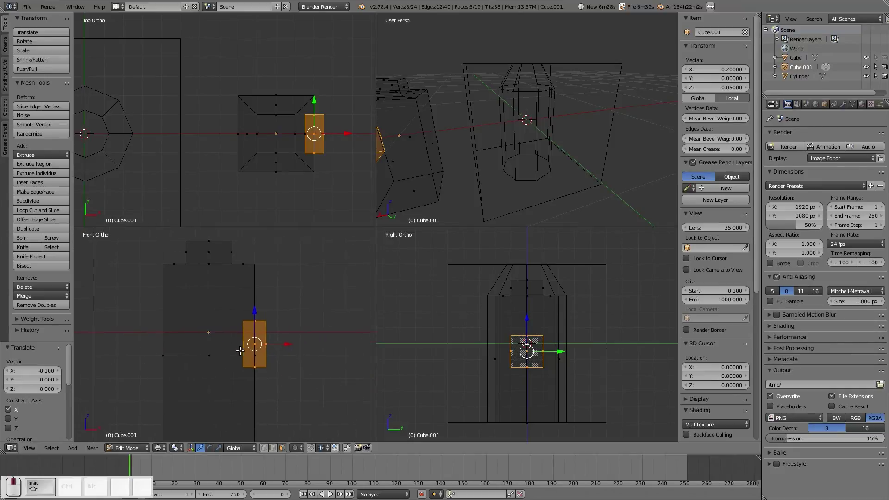
scroll(282, 365, up, 5)
ctrl+scroll(269, 335, down, 3)
shift+scroll(268, 334, down, 2)
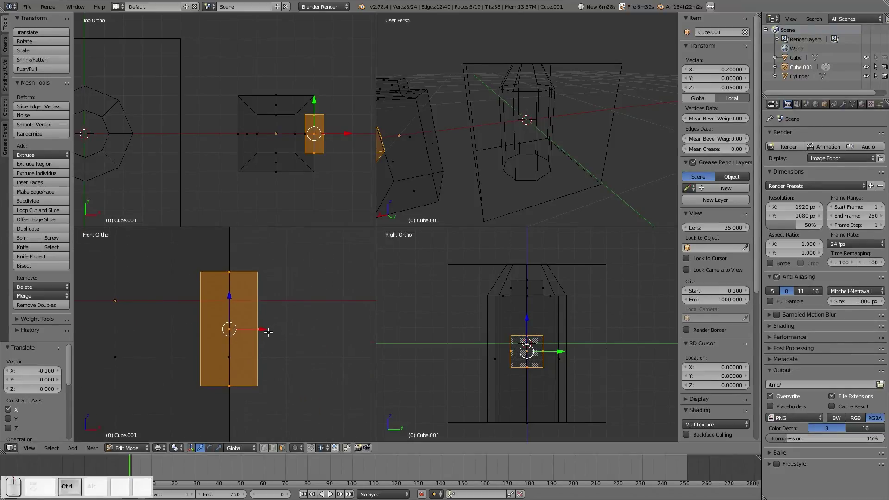
ctrl+drag(268, 332, 296, 329)
ctrl+drag(261, 307, 263, 278)
scroll(275, 319, down, 5)
ctrl+scroll(250, 325, up, 2)
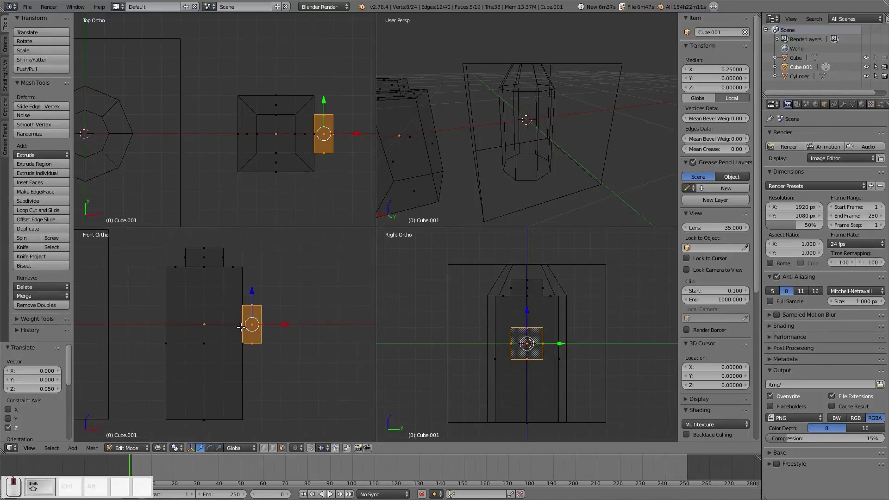
Step: Duplicate the selected side block -0.5 along X onto the box's opposite side and rotate the copy -180° in the front view
ctrl+scroll(240, 328, up, 1)
key(shift+d)
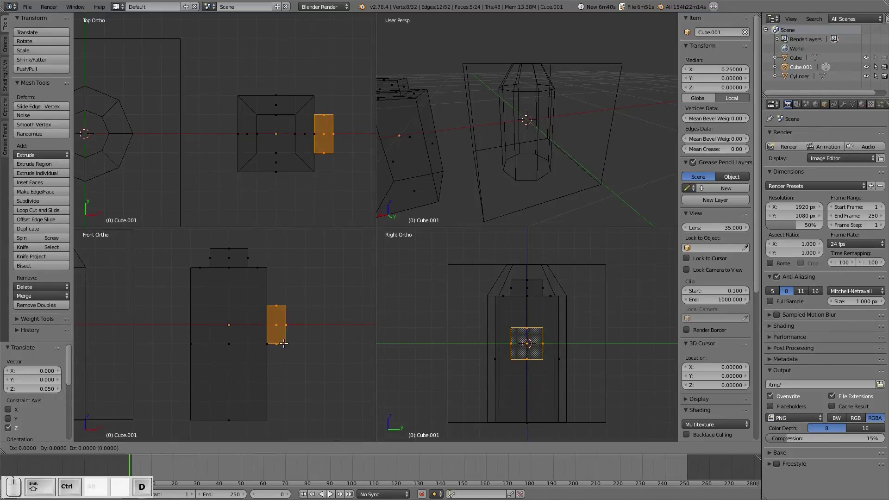
ctrl+click(194, 338)
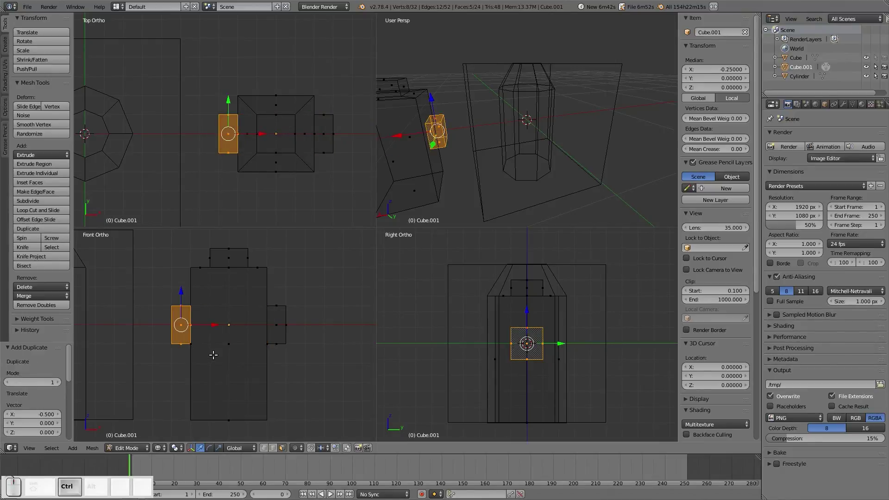
key(r)
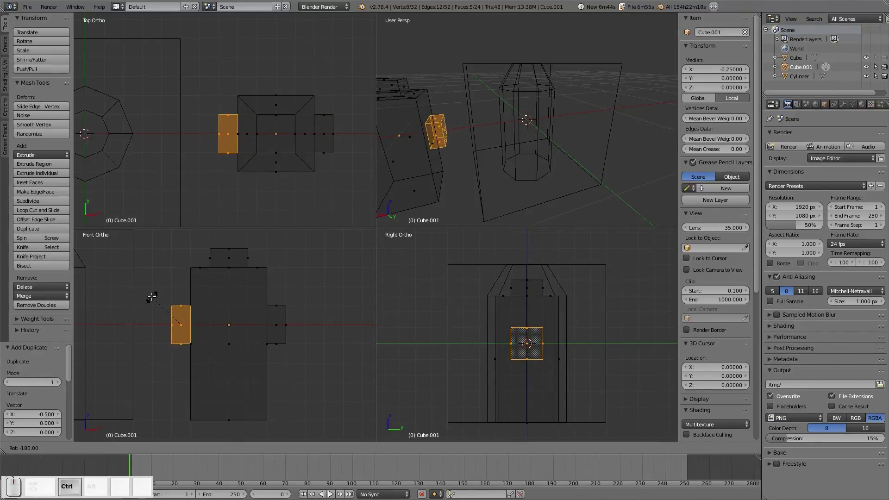
ctrl+click(152, 297)
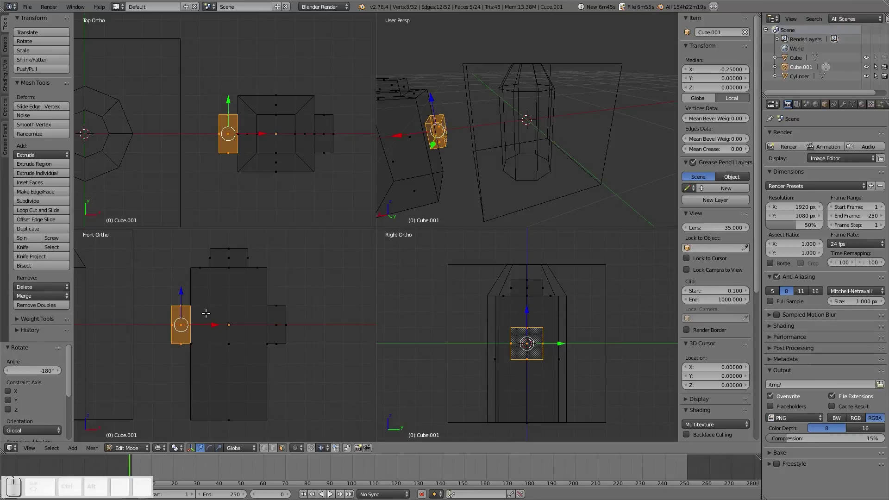
Step: Inspect the copied side block and the adjoining box wall in the perspective view, picking individual faces to check how they meet
shift+middle_drag(432, 167, 496, 151)
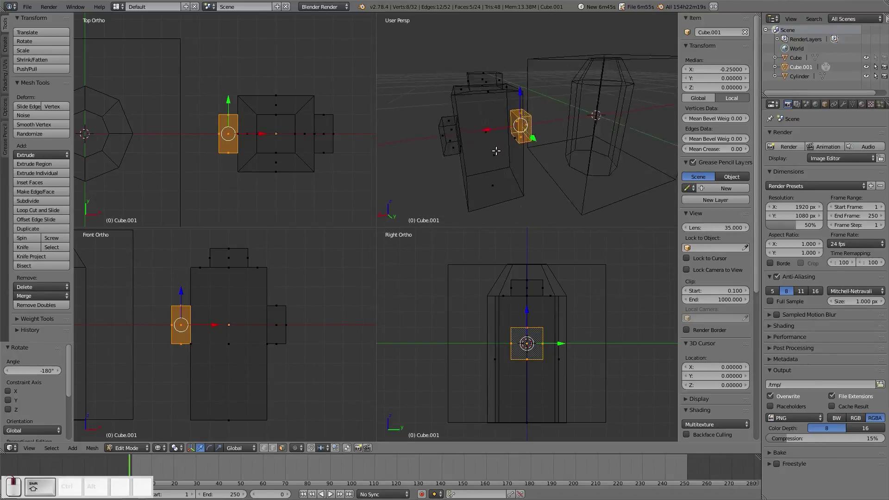
scroll(535, 148, up, 5)
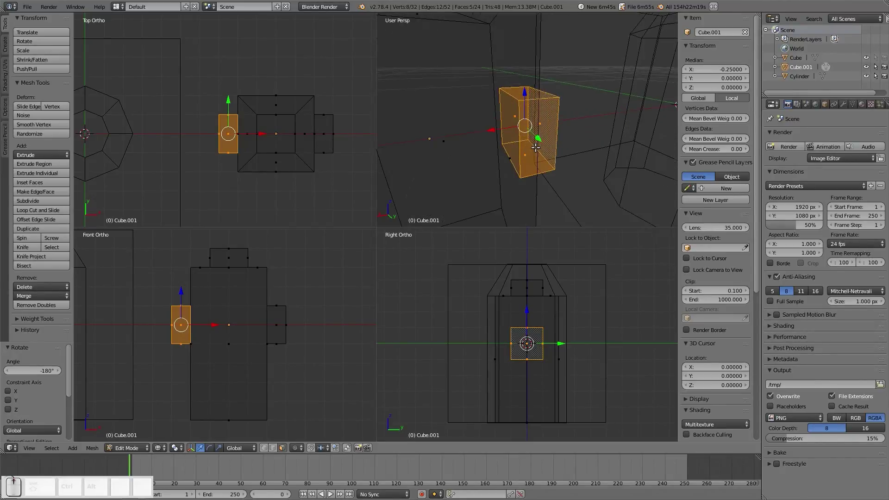
scroll(536, 148, up, 3)
key(a)
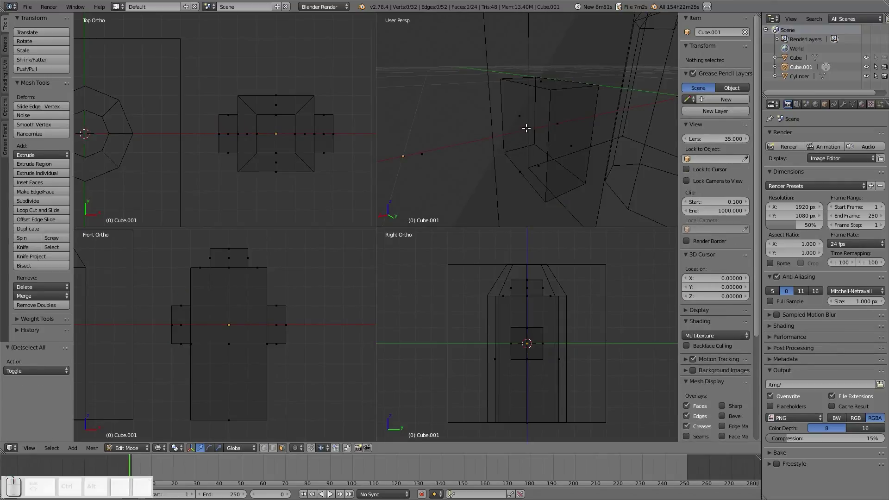
right_click(524, 126)
scroll(521, 139, down, 3)
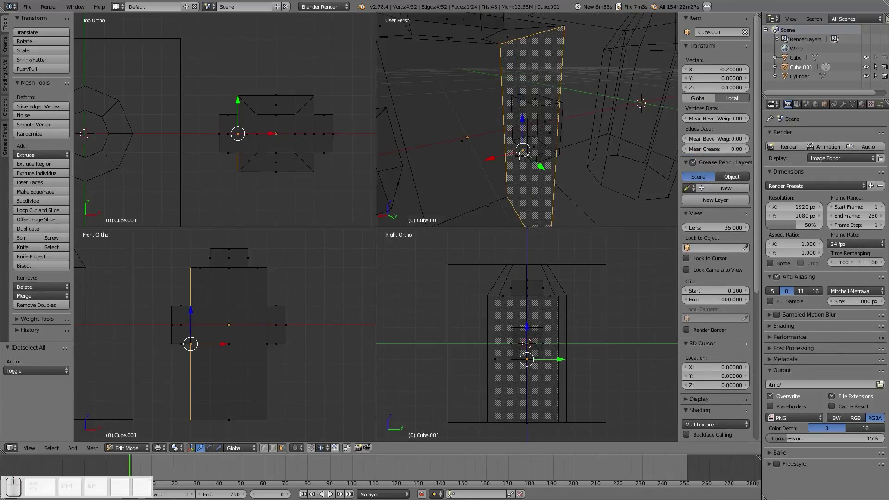
scroll(519, 156, down, 3)
mouse_move(526, 147)
middle_down()
mouse_move(474, 140)
mouse_move(535, 152)
mouse_move(537, 138)
middle_up()
key(a)
right_click(537, 118)
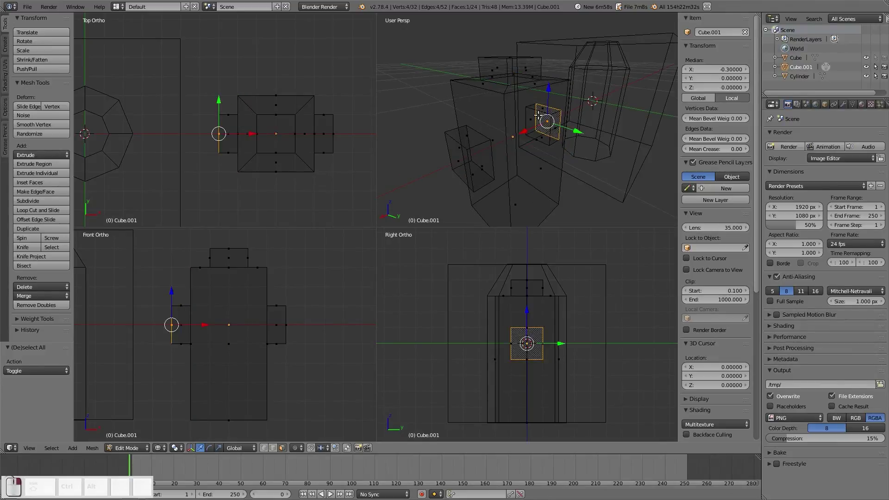
right_click(532, 117)
right_click(533, 116)
right_click(534, 115)
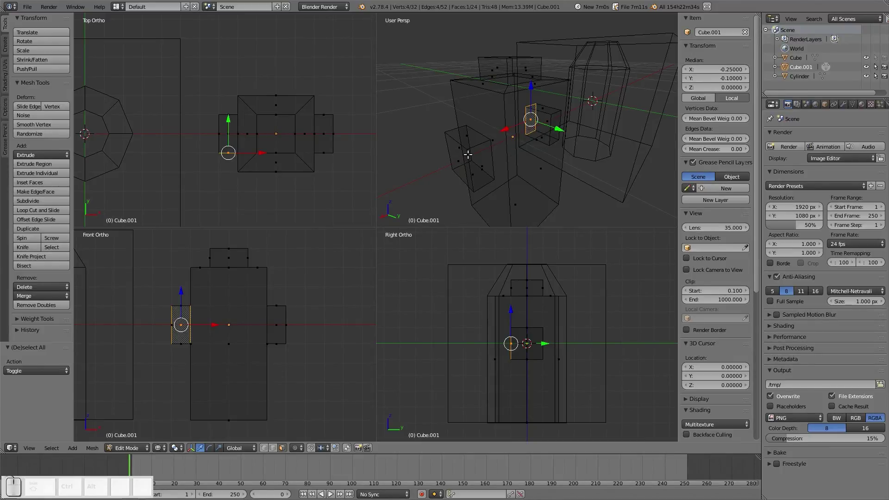
scroll(468, 155, down, 2)
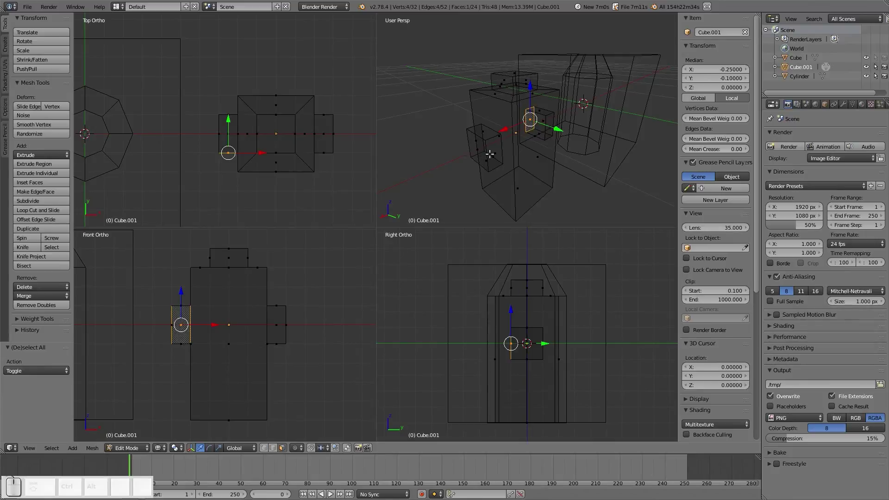
scroll(517, 155, up, 3)
middle_drag(519, 170, 501, 159)
scroll(502, 159, down, 1)
scroll(483, 157, down, 2)
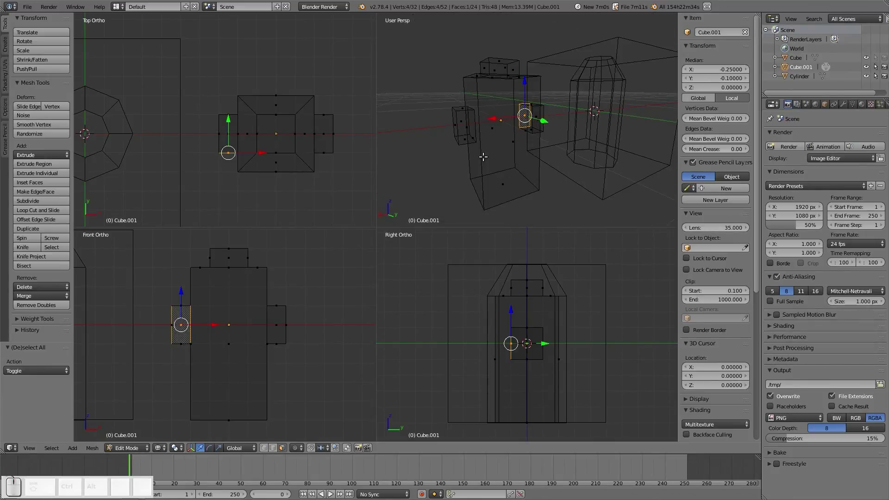
Step: Select the whole block on the box's +X side, duplicate it -0.3 along X and -0.2 along Y, and rotate the copy 90° in the top view
key(a)
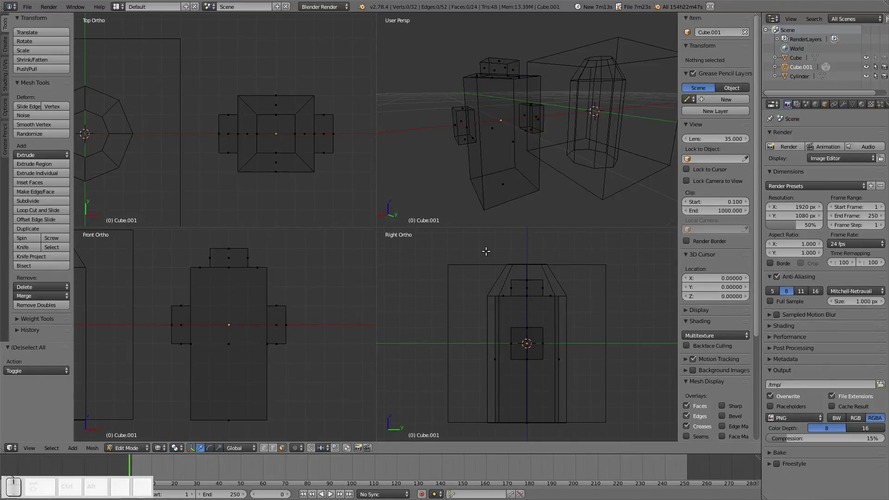
right_click(276, 324)
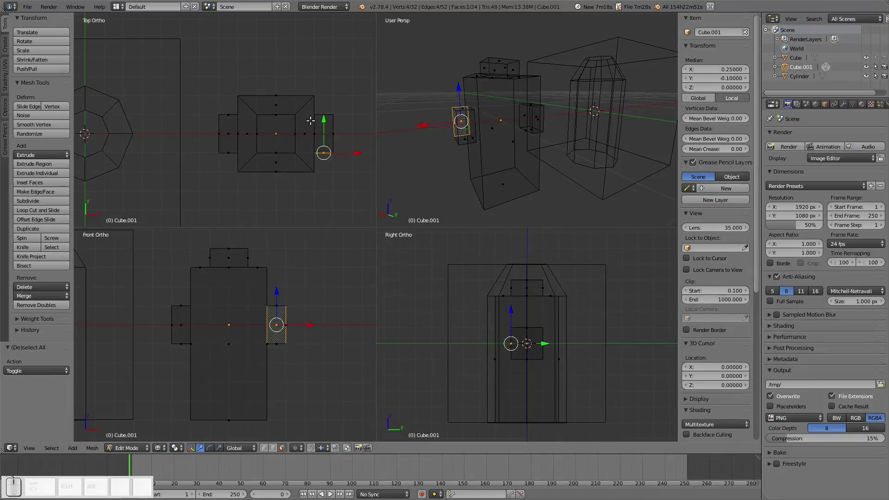
key(ctrl+KP_Add)
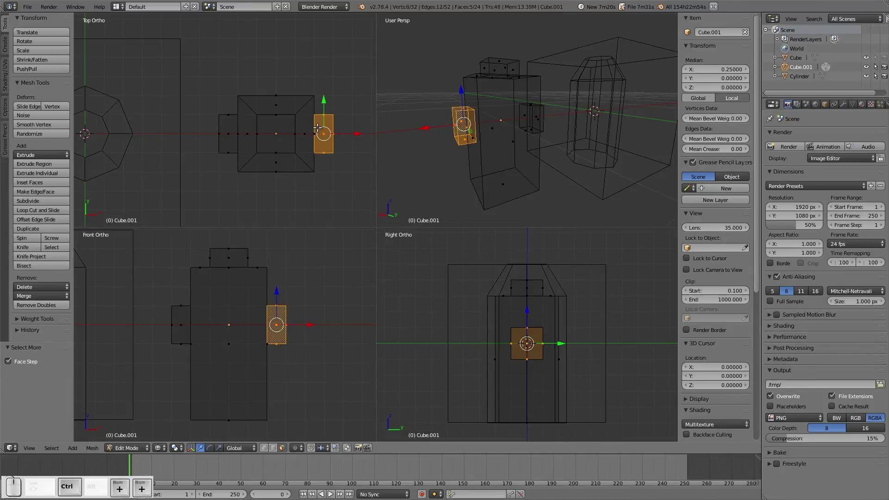
key(shift+d)
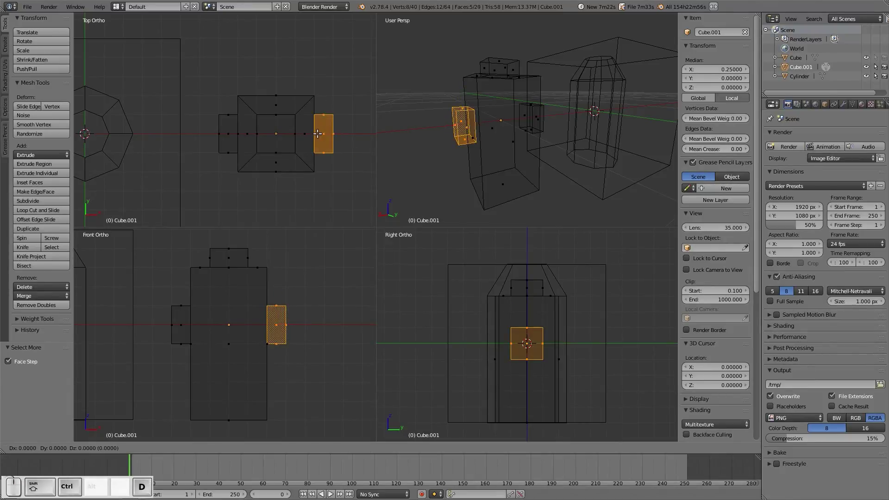
click(257, 158)
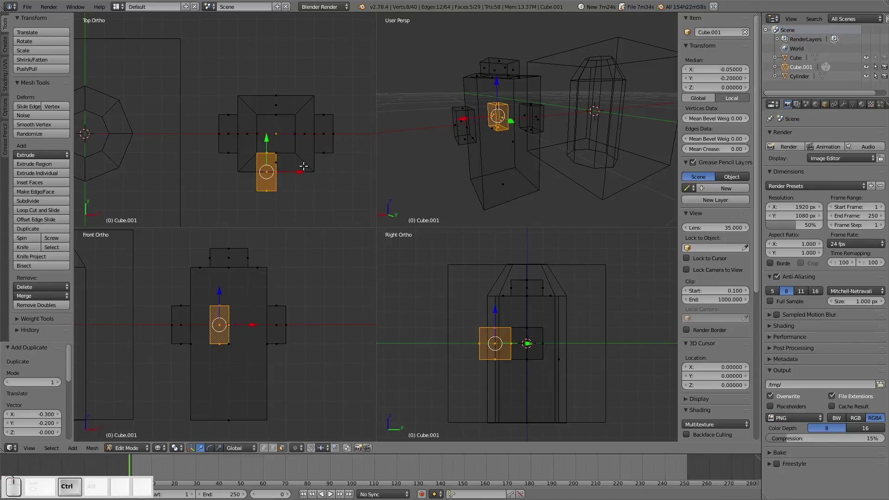
key(r)
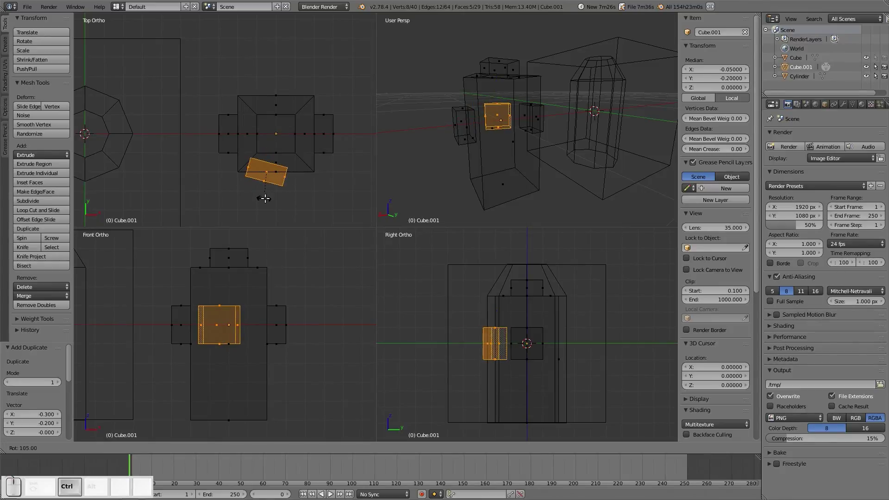
click(270, 197)
Step: Move the rotated copy 0.05 along X and -0.05 along Y so it sits centred and flush against the box's front
scroll(271, 190, up, 2)
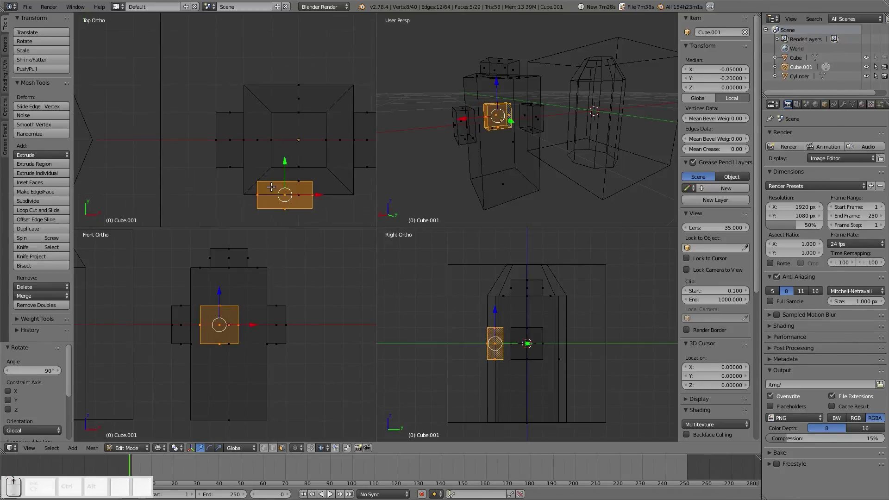
scroll(271, 187, up, 1)
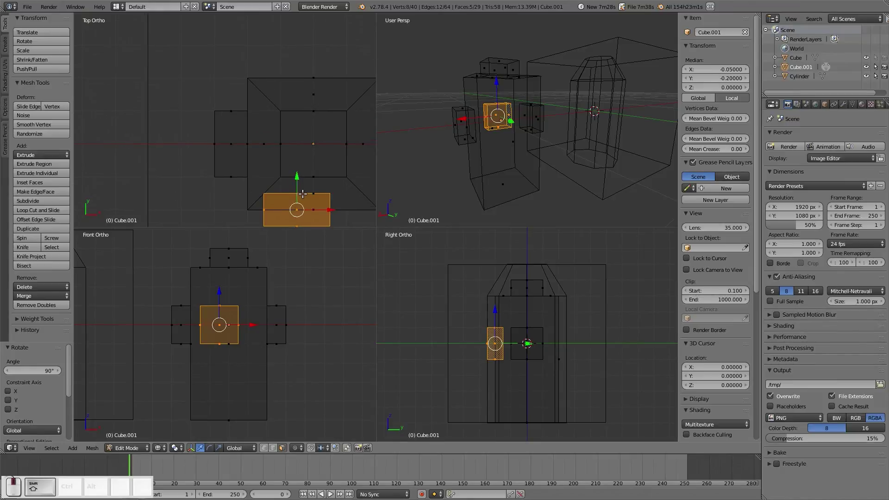
shift+middle_drag(273, 182, 200, 109)
scroll(221, 157, up, 5)
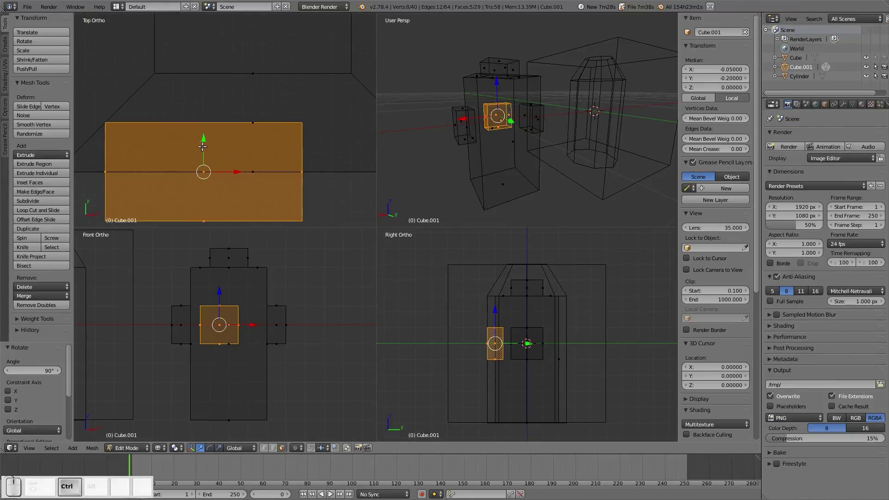
key(g)
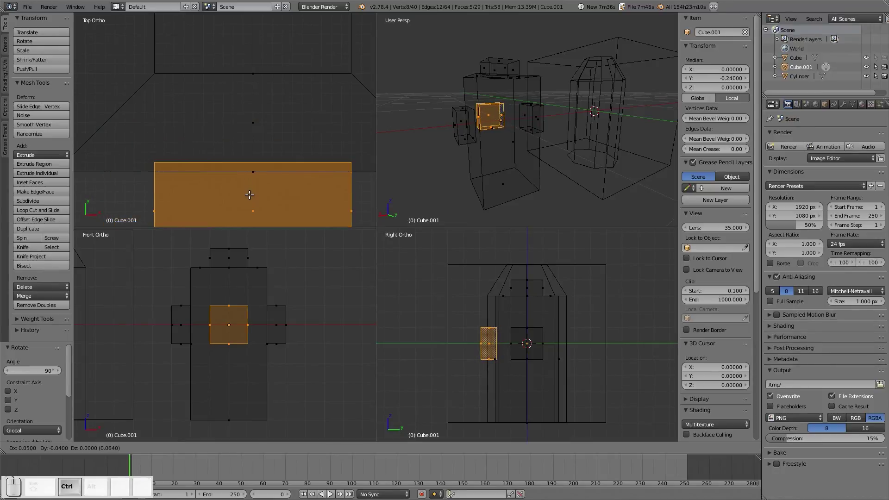
click(249, 198)
scroll(265, 135, down, 5)
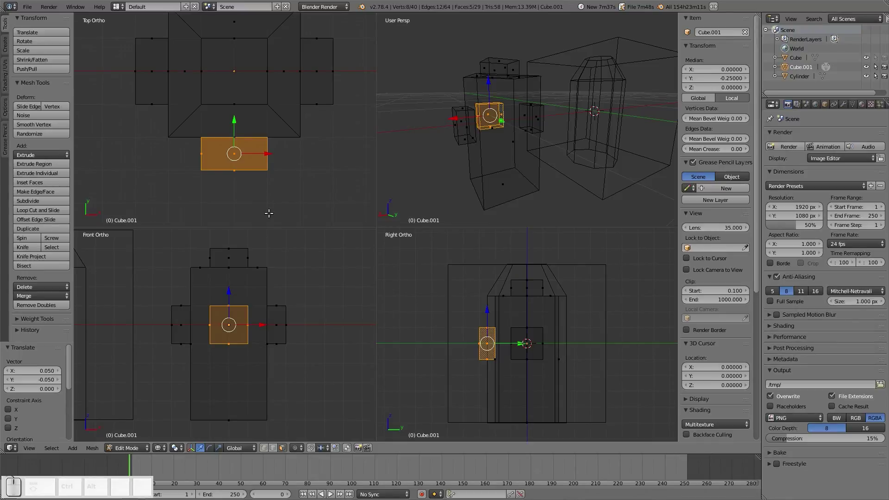
Step: Deselect everything and examine the front block's size and placement between the side blocks in the front view
scroll(232, 329, up, 5)
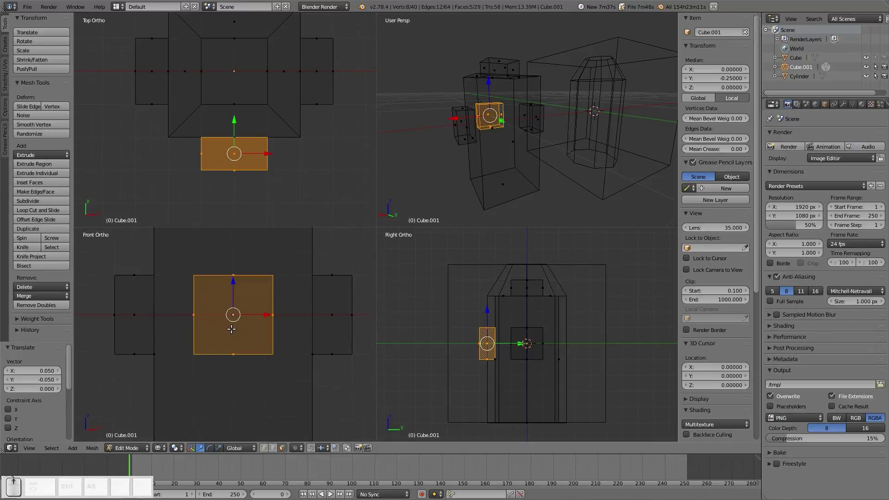
scroll(231, 330, down, 4)
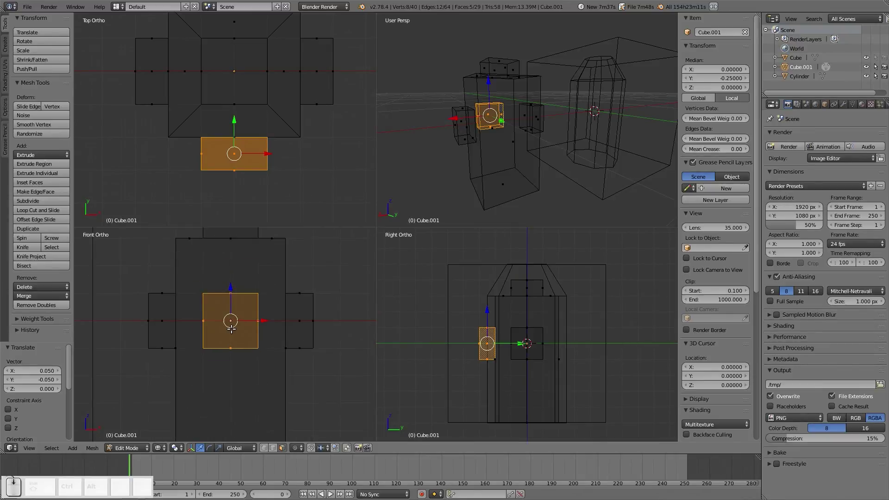
key(a)
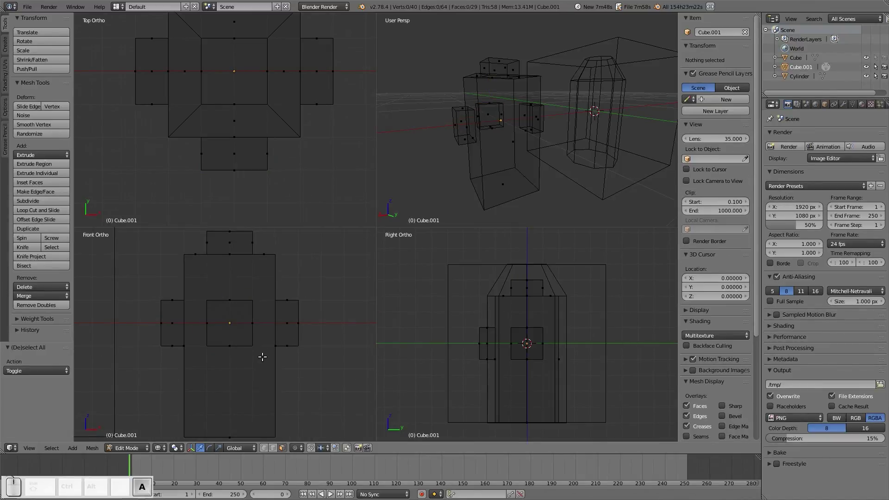
scroll(259, 357, down, 2)
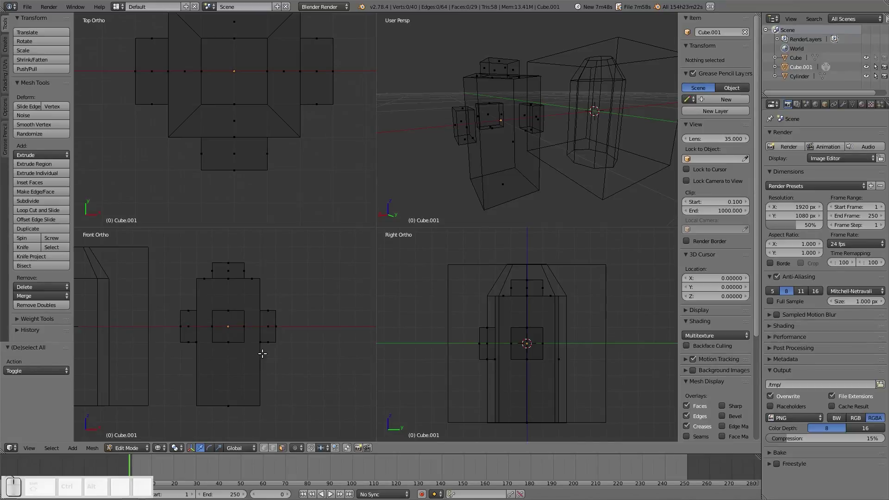
scroll(268, 316, up, 3)
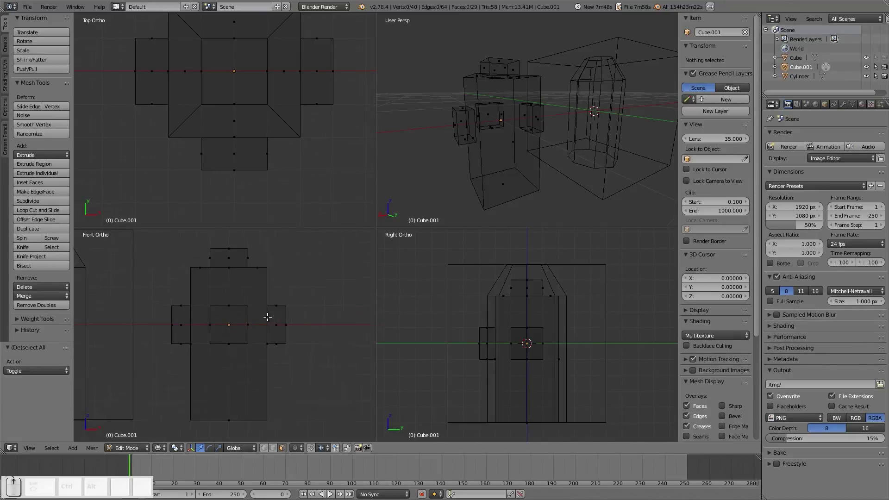
scroll(268, 317, up, 3)
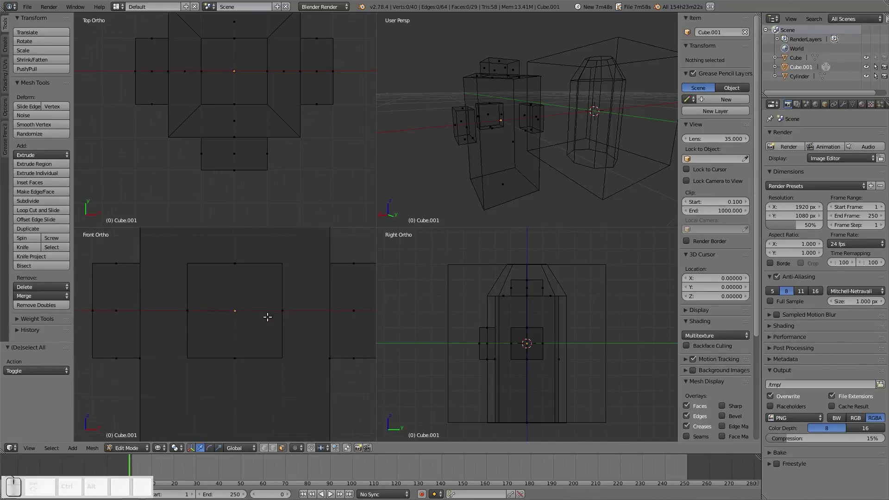
scroll(267, 317, down, 3)
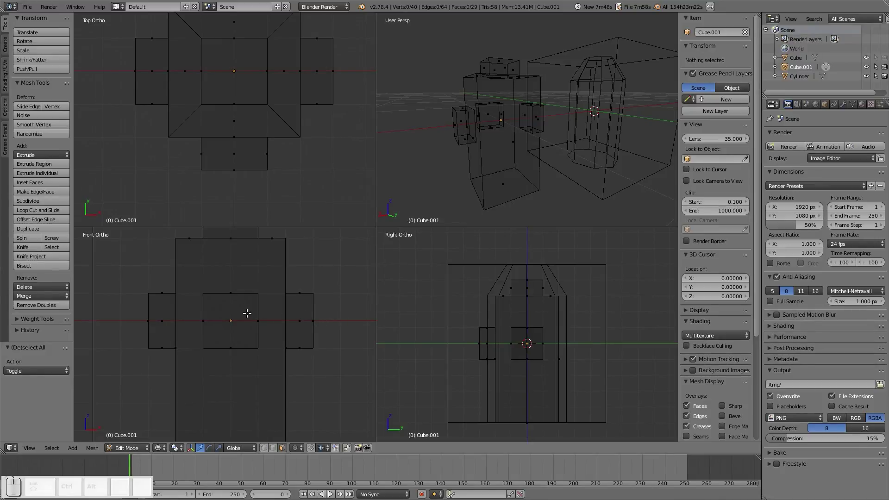
scroll(247, 306, down, 1)
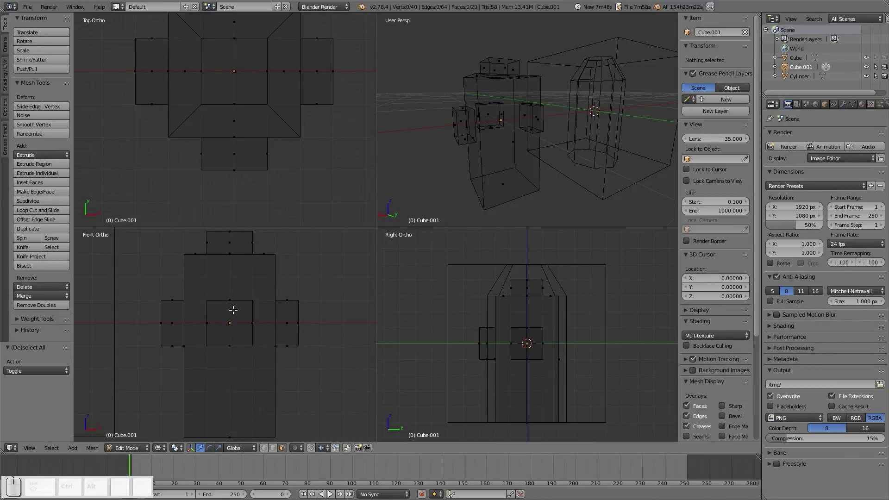
Step: Raise the front block's top face 0.05 along Z
scroll(233, 310, up, 4)
right_click(234, 261)
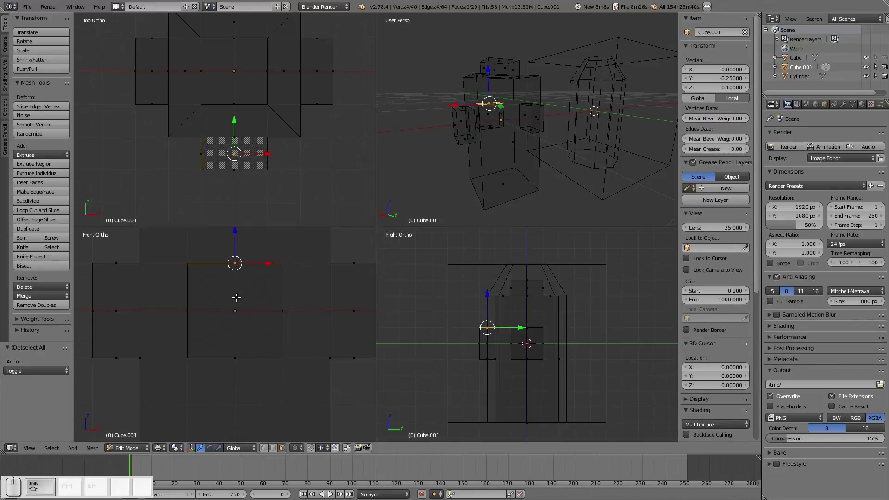
shift+middle_drag(236, 297, 218, 375)
key(g)
key(z)
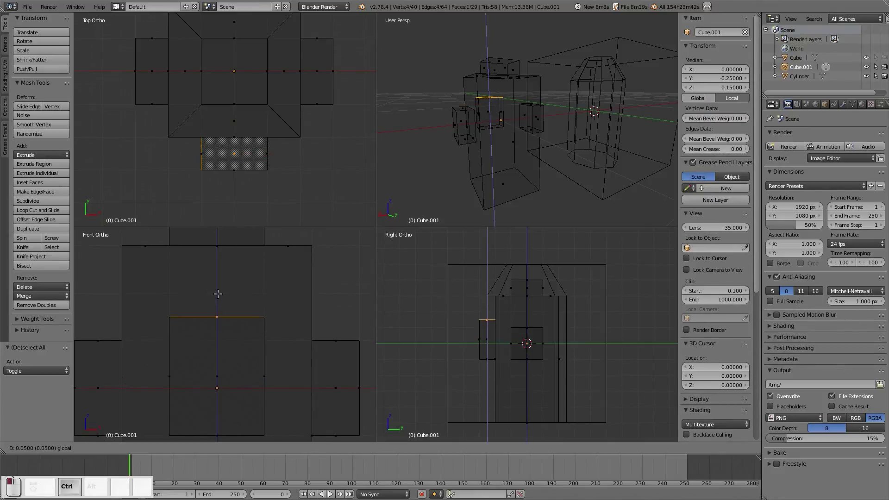
click(218, 293)
Step: Move the front block's +X face 0.05 along X and its bottom face -0.05 along Z
right_click(271, 376)
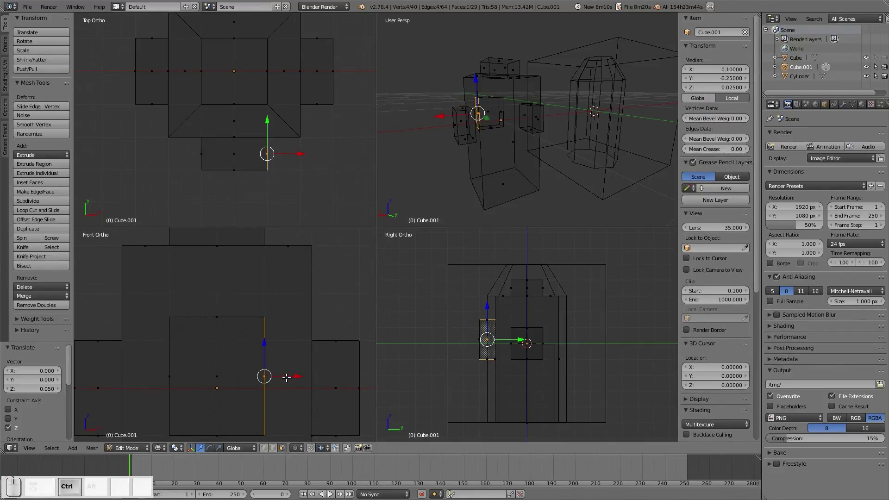
key(g)
key(x)
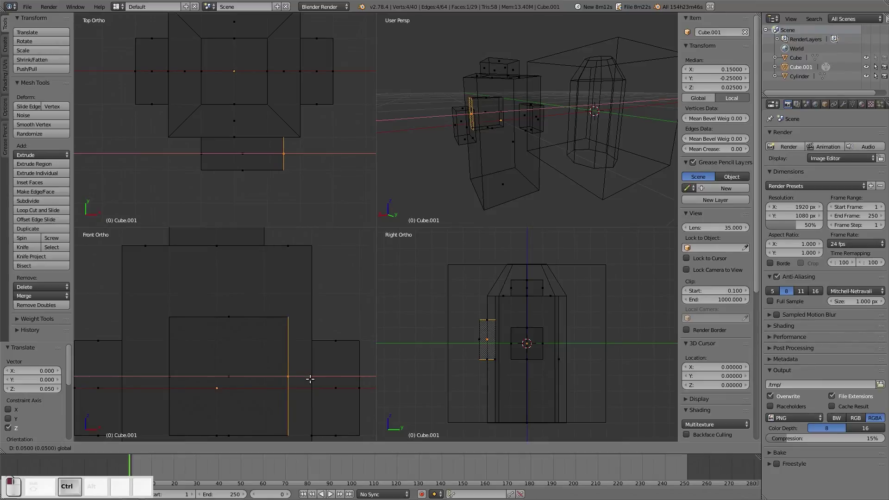
click(308, 377)
scroll(287, 384, down, 1)
right_click(228, 417)
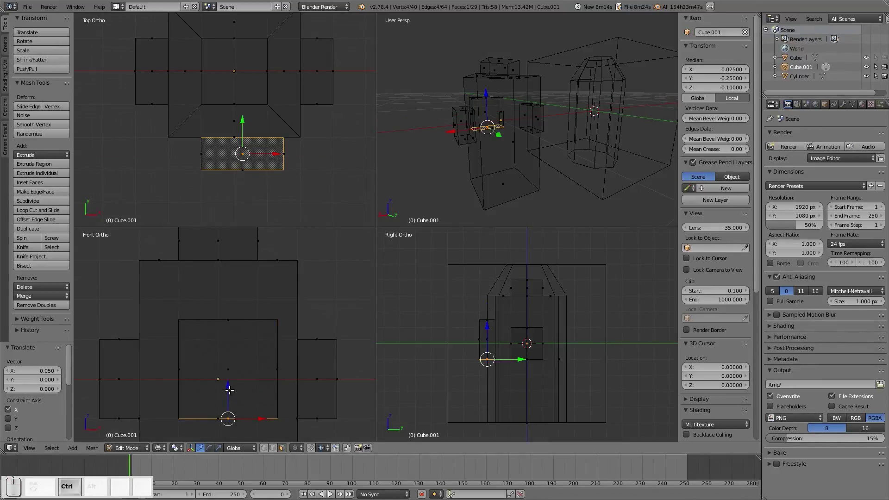
key(g)
key(z)
click(229, 409)
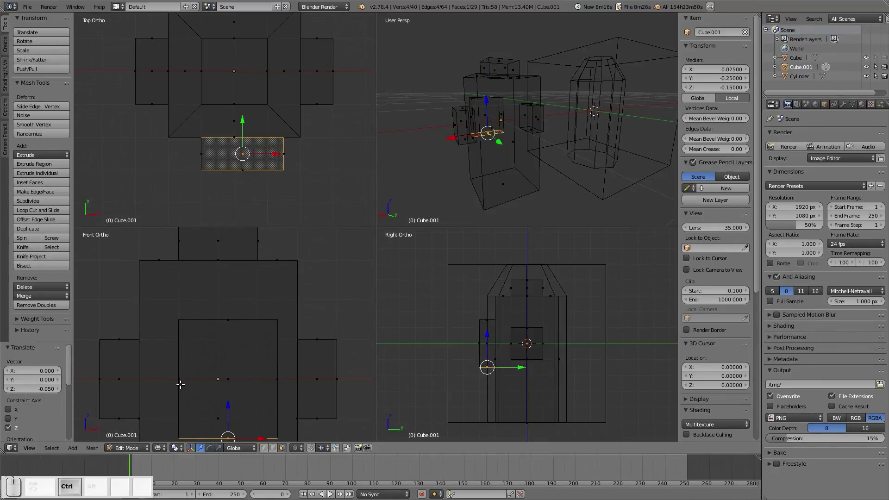
Step: Move the front block's -X face -0.05 along X, so the block is centred on the body
right_click(180, 384)
key(g)
key(x)
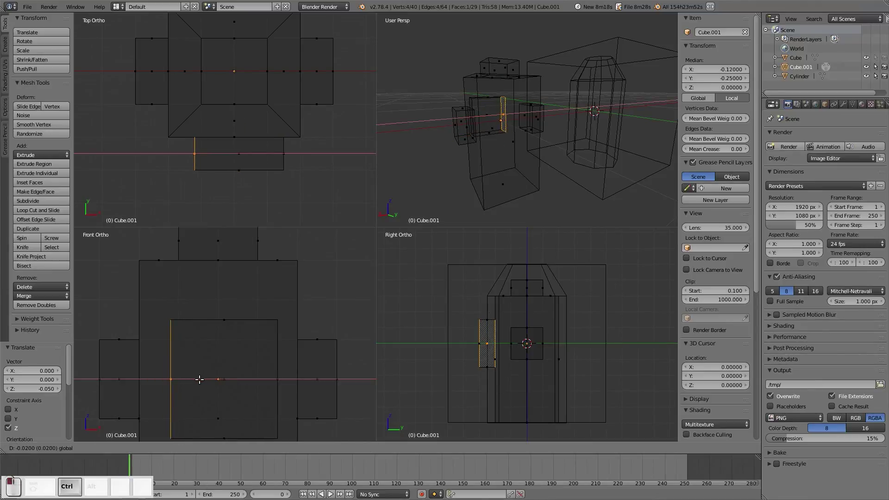
click(188, 380)
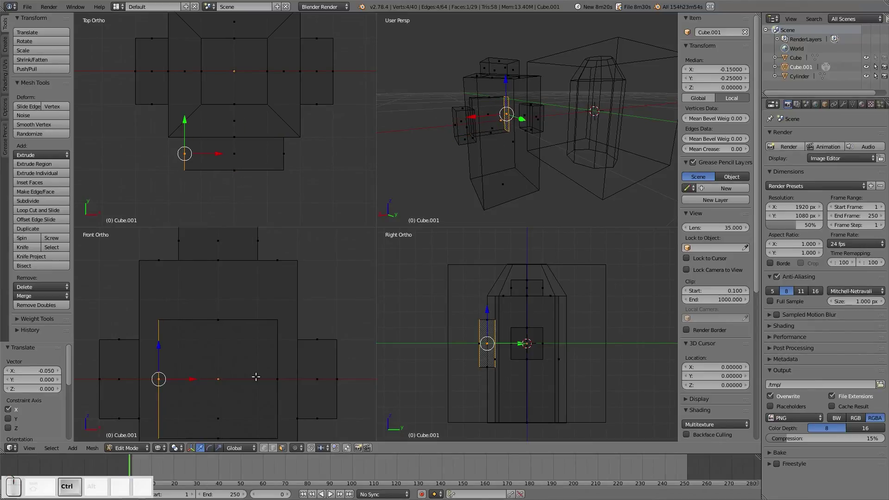
scroll(253, 376, down, 2)
key(a)
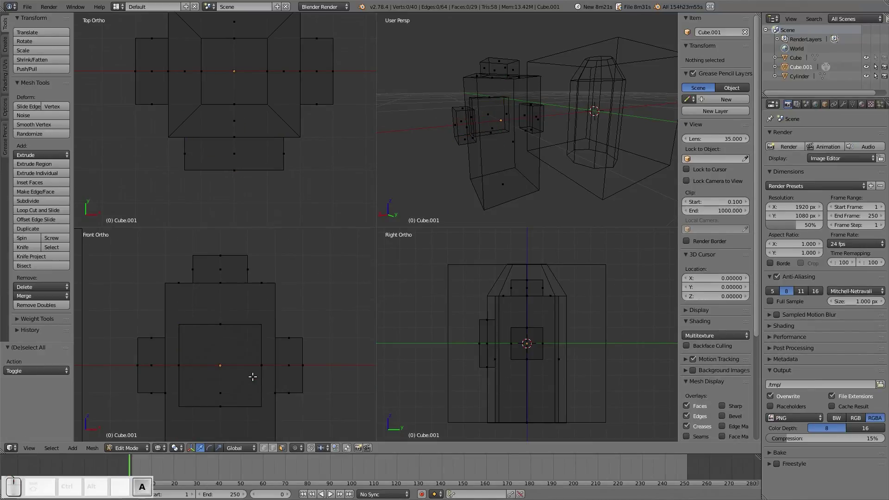
Step: Pull the front block's outer face about 0.05 further out along -Y
right_click(479, 343)
key(g)
key(y)
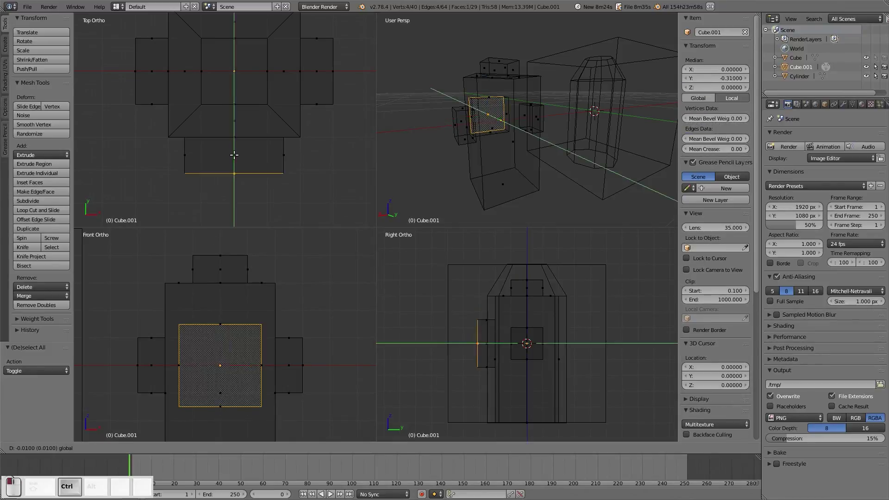
click(234, 163)
key(a)
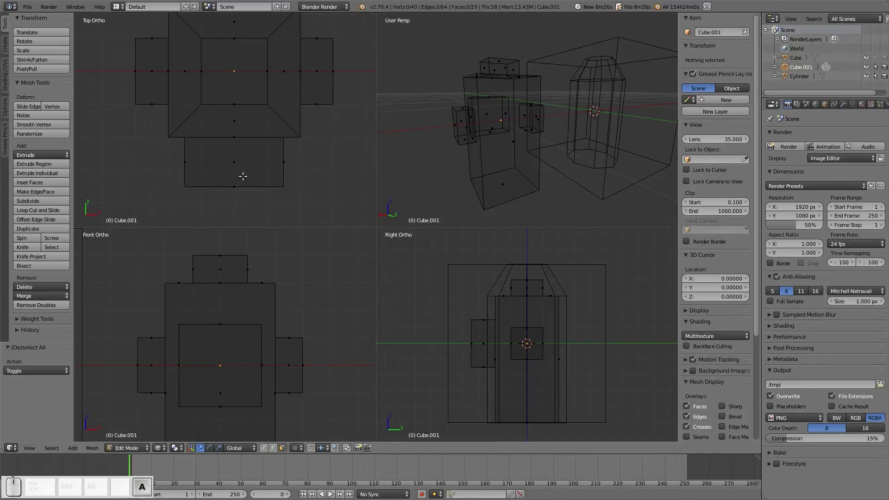
Step: Extrude the outer face of the +X side block in place and scale the new face to 0.5
middle_drag(456, 130, 540, 129)
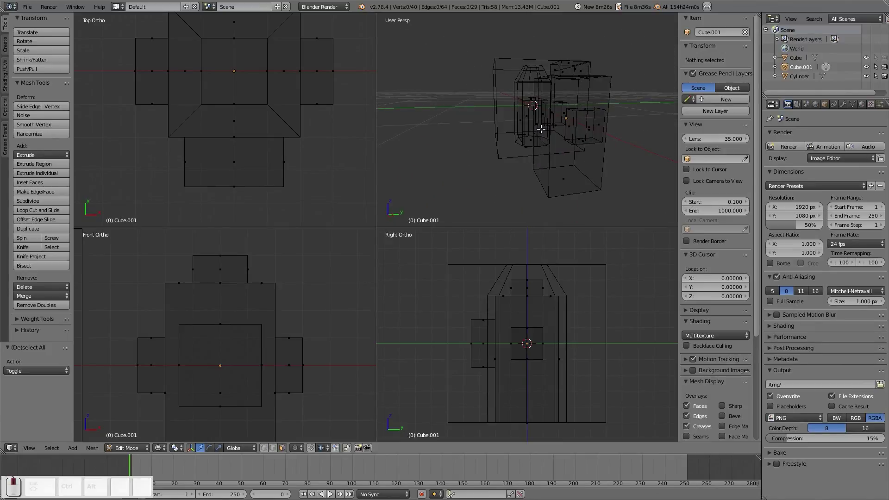
scroll(324, 323, up, 2)
shift+middle_drag(318, 344, 234, 301)
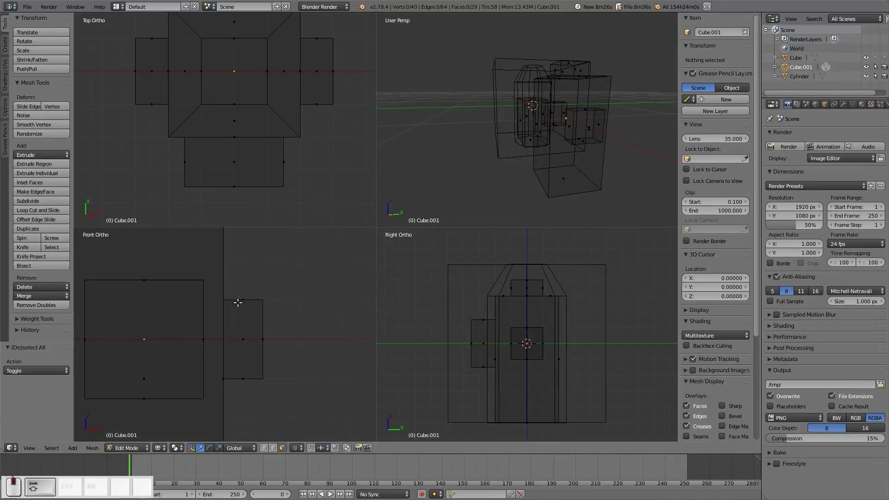
right_click(262, 339)
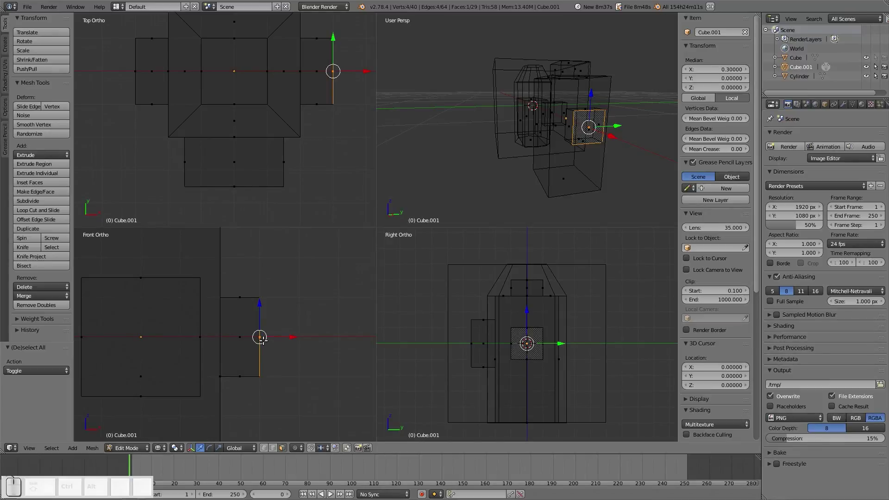
scroll(116, 330, down, 2)
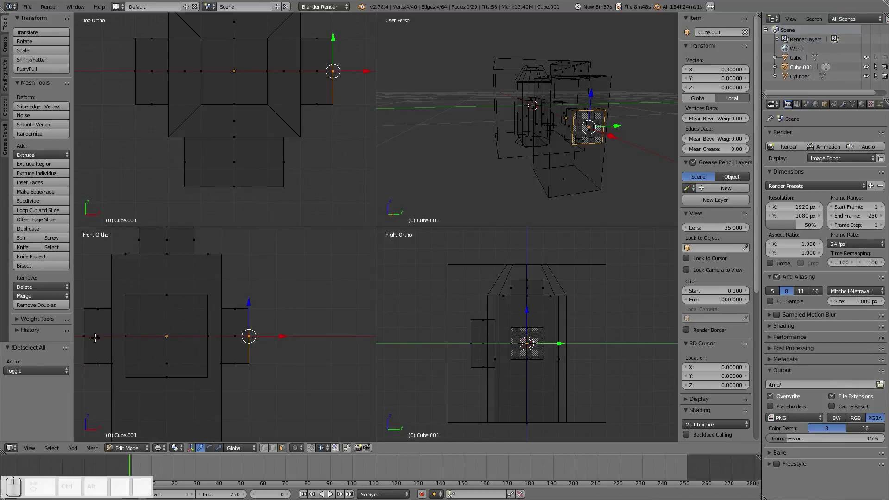
key(e)
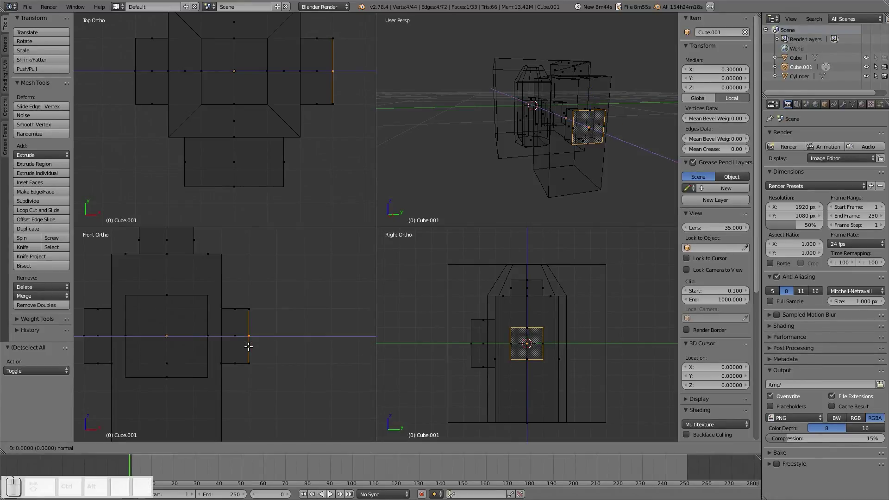
key(ctrl)
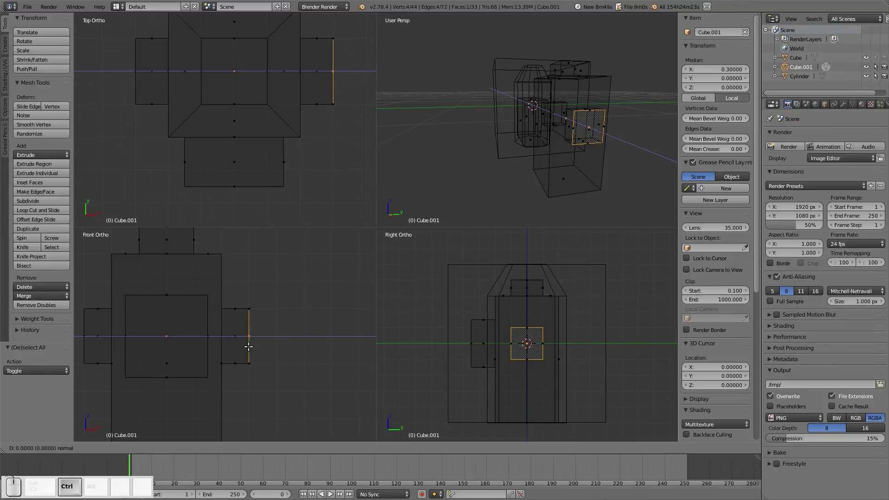
click(249, 346)
scroll(249, 346, up, 2)
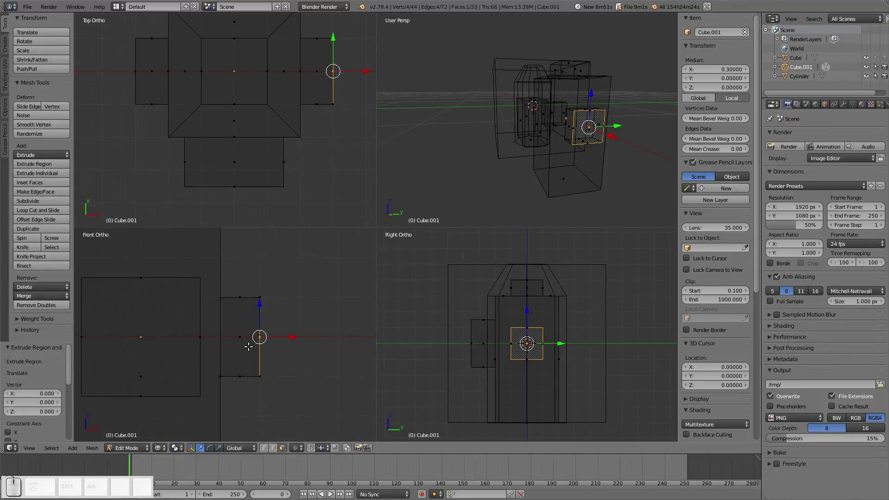
text(s)
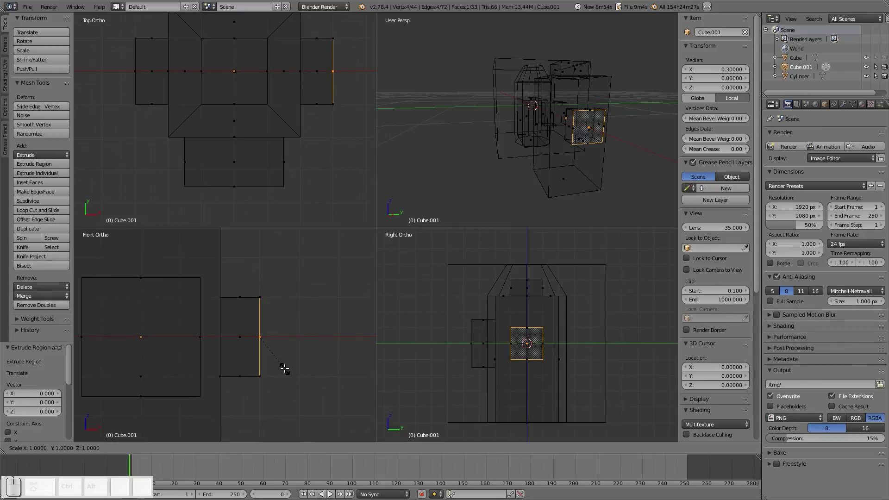
text(.5)
key(Return)
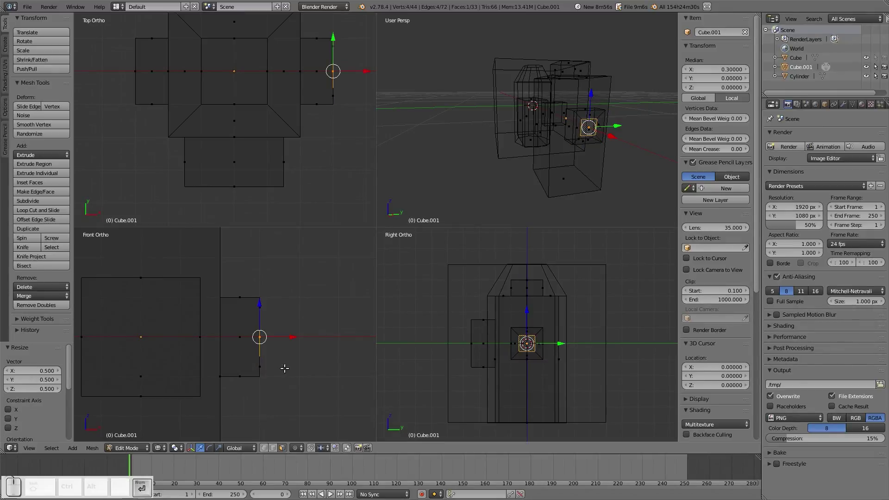
Step: Extrude the reduced face 0.05 outward from the +X side block to form a small stub
key(e)
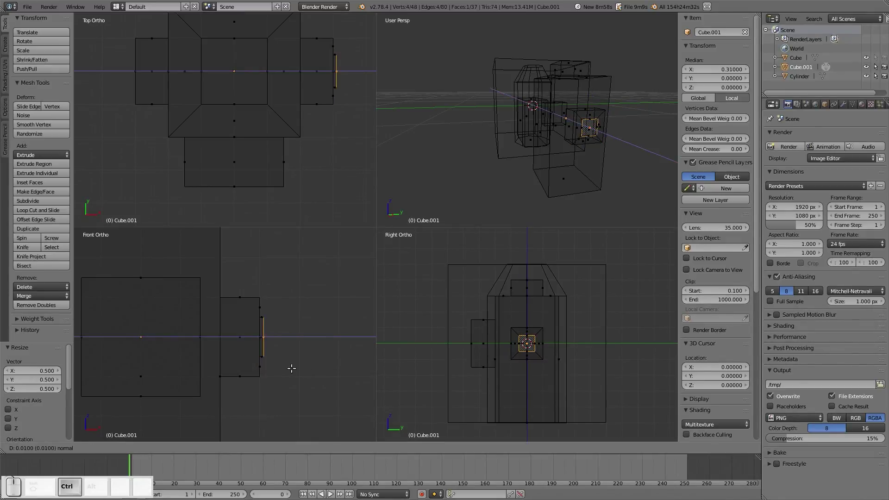
click(303, 365)
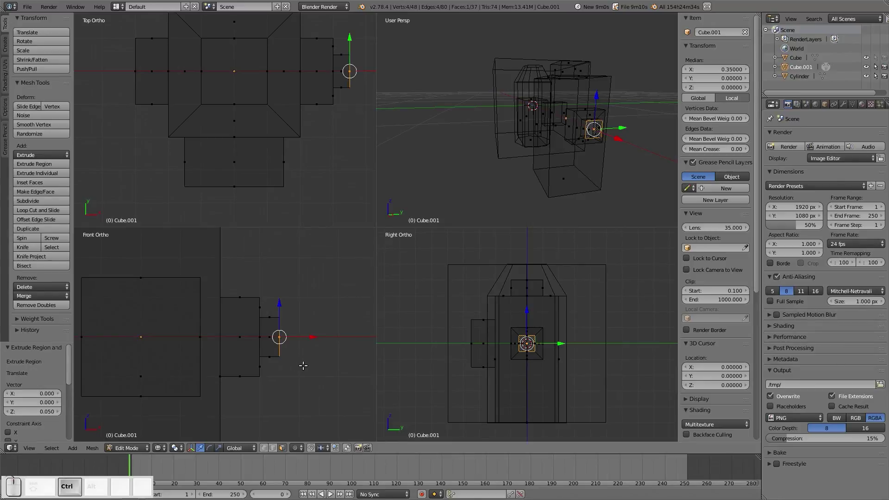
key(a)
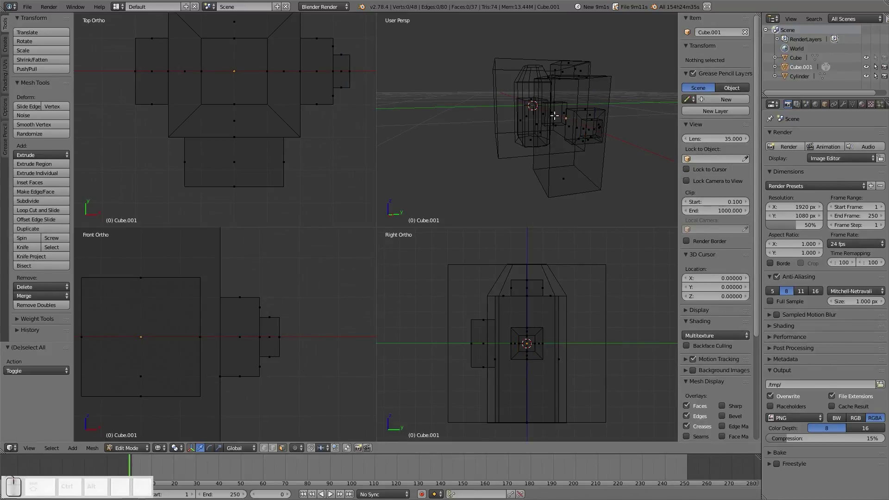
middle_drag(555, 115, 566, 197)
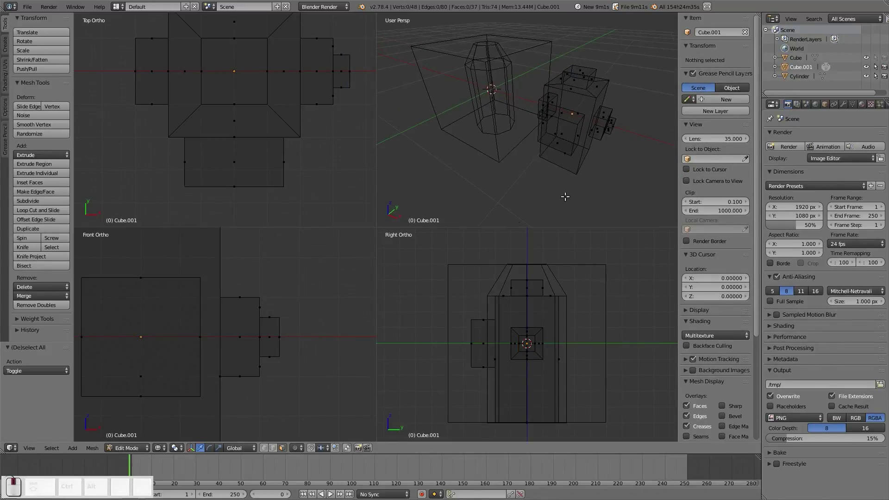
Step: Select the whole block on the body's -X side and duplicate it -0.1 along X
ctrl+scroll(155, 321, down, 5)
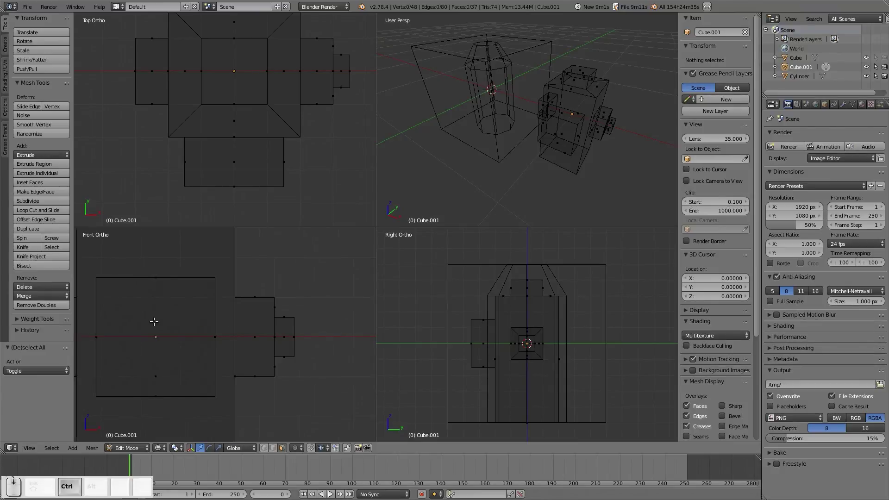
right_click(144, 335)
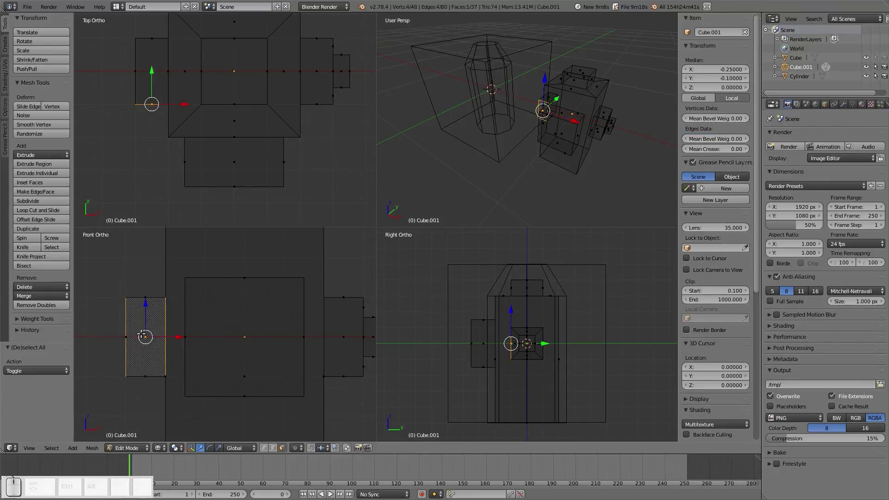
key(ctrl+KP_Add)
key(ctrl+KP_Add)
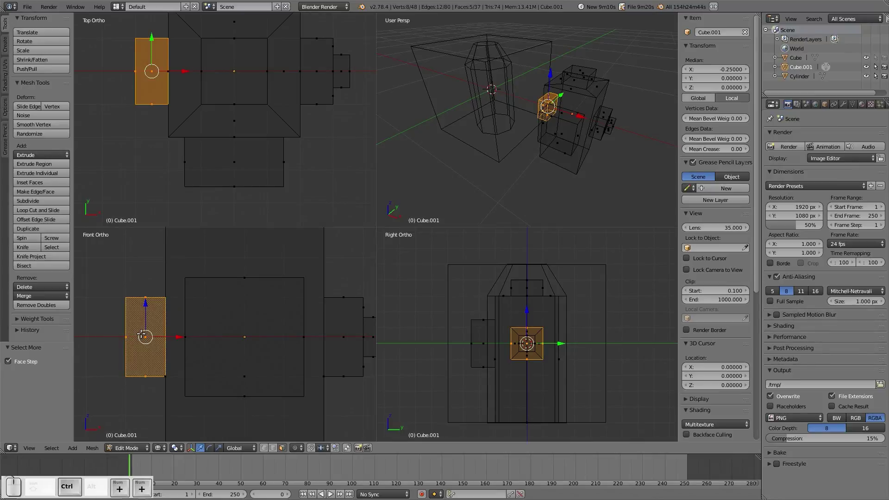
key(shift+d)
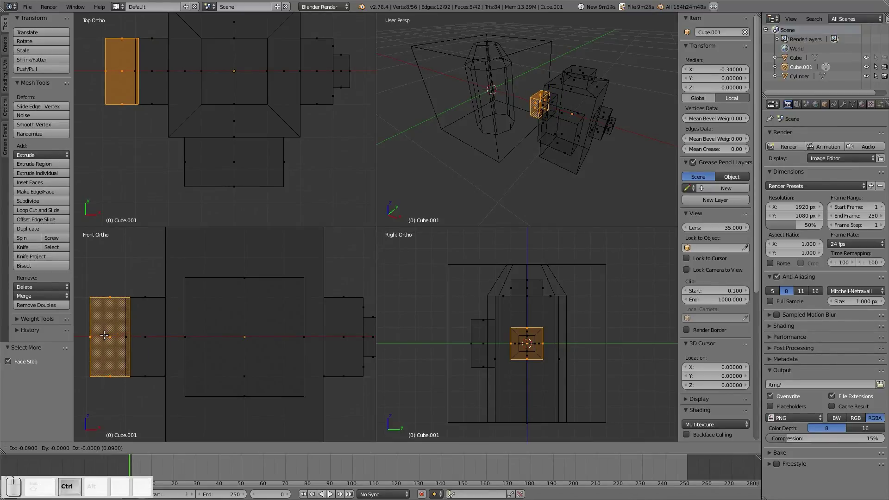
click(101, 335)
Step: Scale the duplicated block to 0.5 and move it 0.03 along X towards the -X side block
text(s)
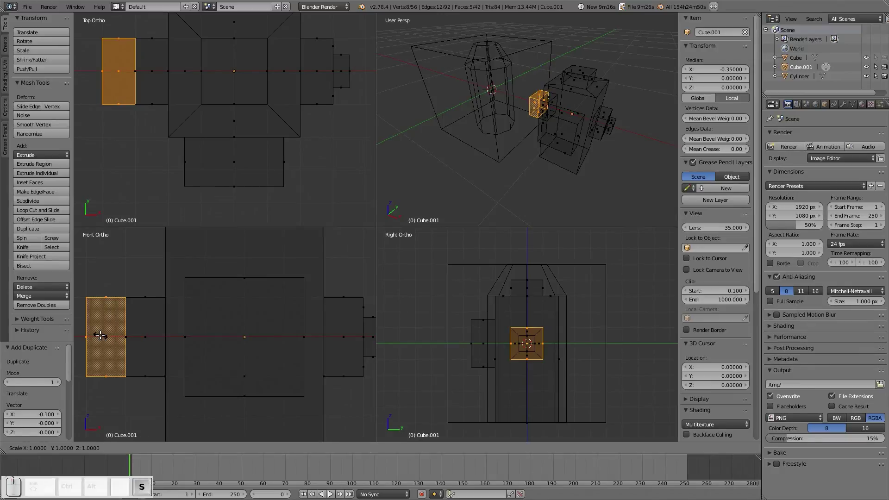
text(.5)
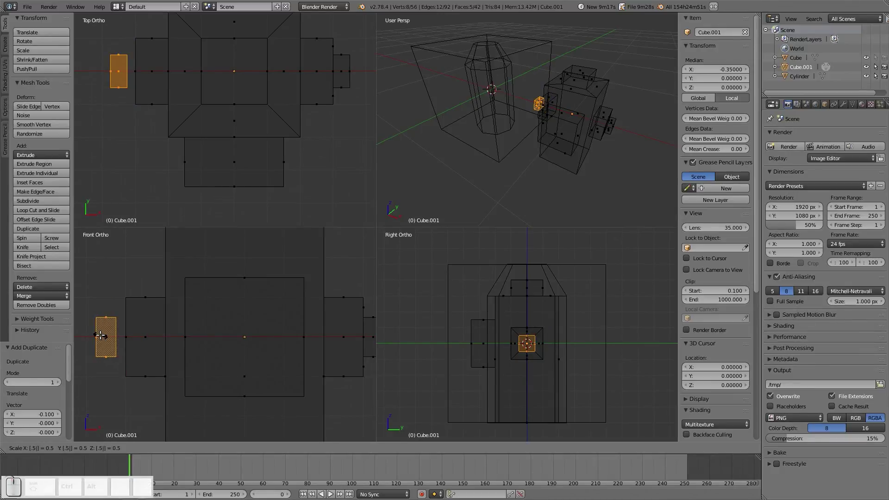
click(100, 335)
scroll(105, 345, up, 3)
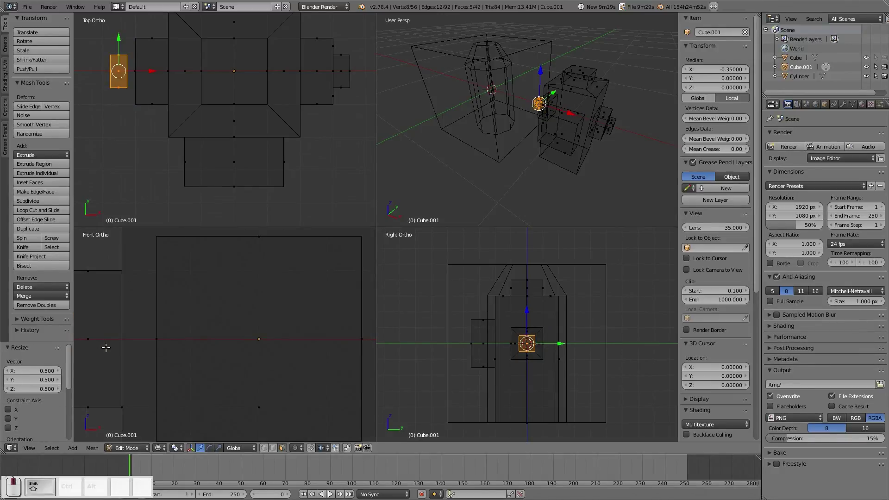
scroll(293, 349, down, 8)
scroll(260, 362, up, 3)
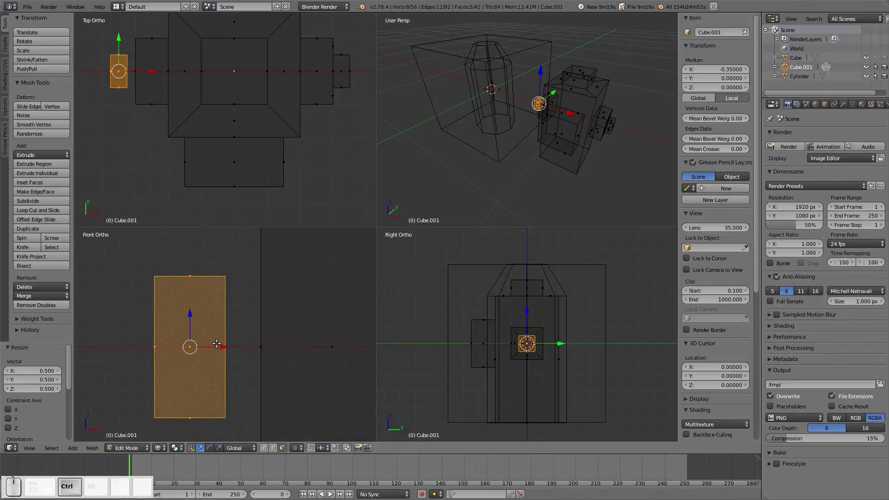
ctrl+drag(217, 344, 255, 349)
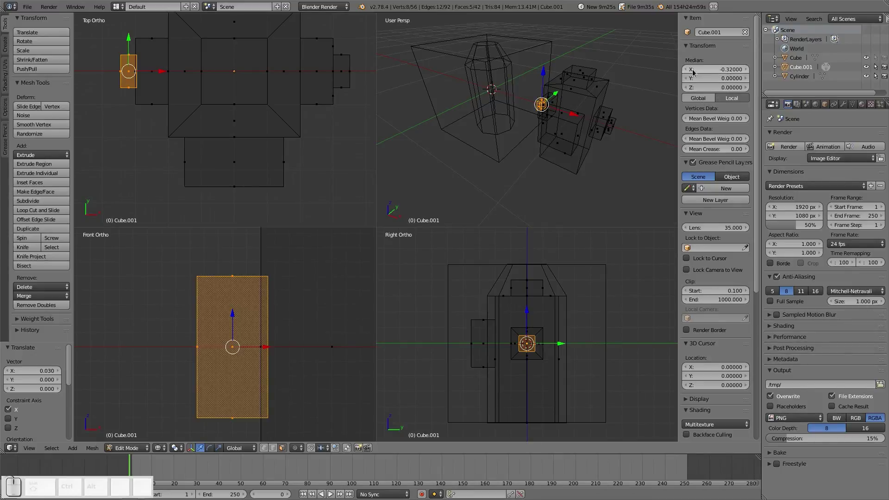
Step: Show the small -X block's median in global coordinates and set its X value to 0.7
click(699, 98)
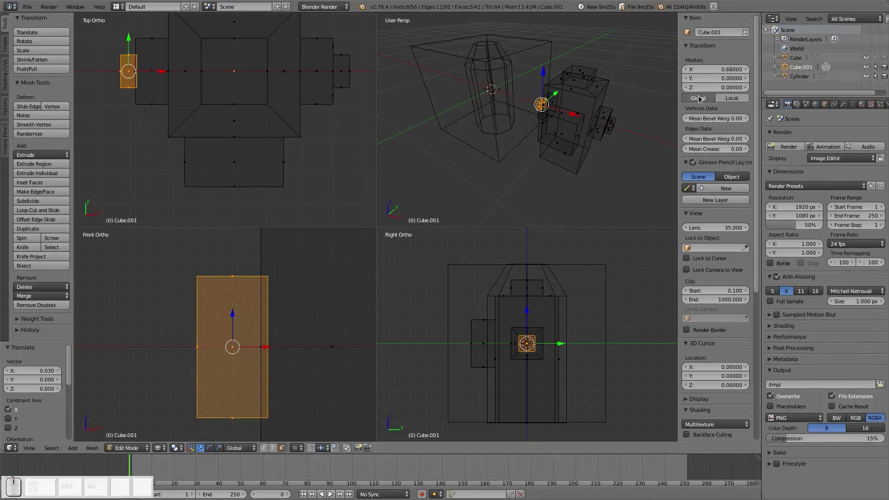
click(746, 69)
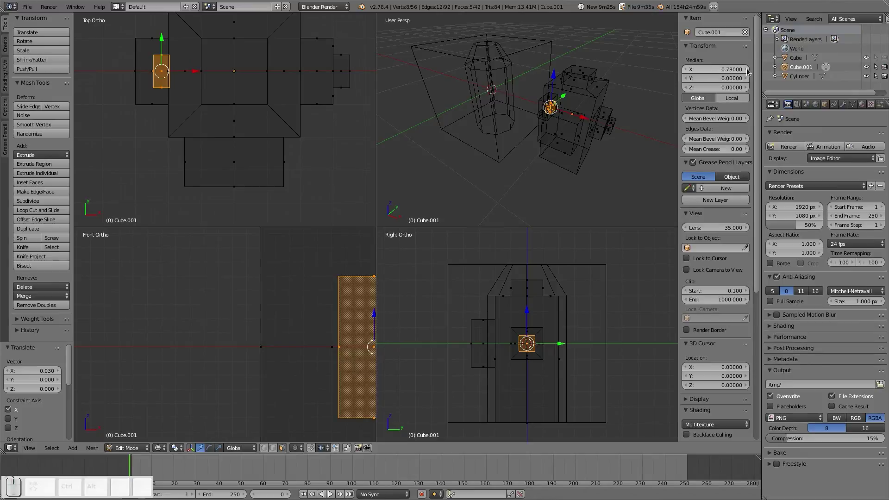
click(689, 70)
click(717, 70)
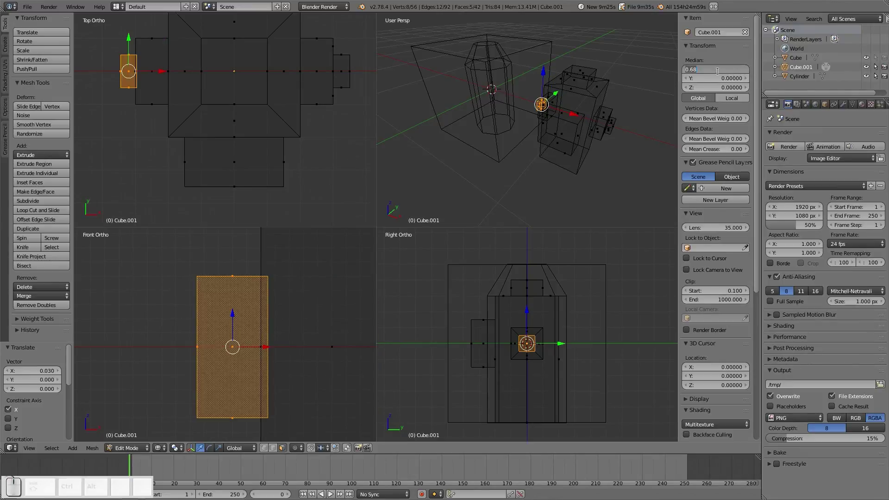
click(717, 71)
key(BackSpace)
key(BackSpace)
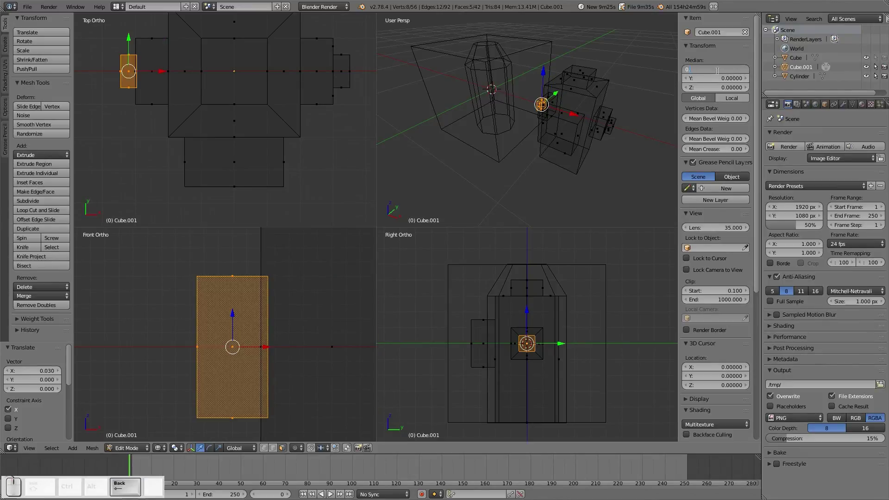
text(7)
key(KP_Enter)
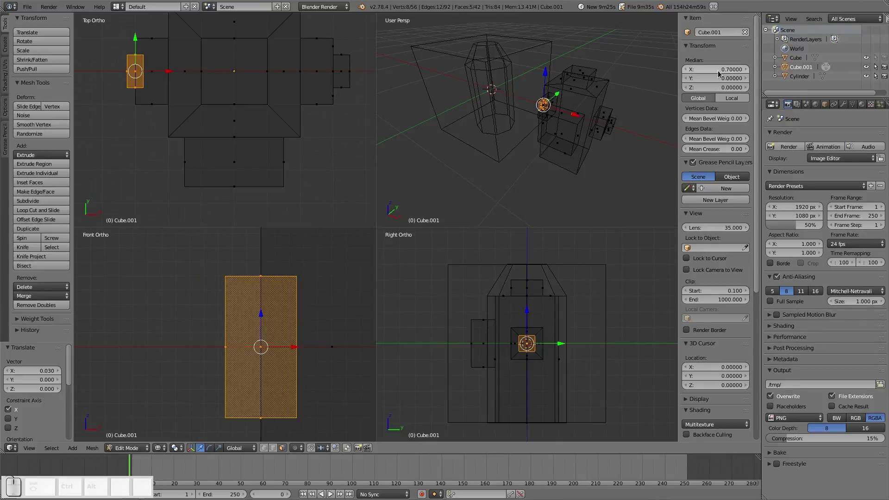
Step: Try global median X values of 0.65, 0.69 and 0.67 for the small -X block
click(717, 71)
text(.65)
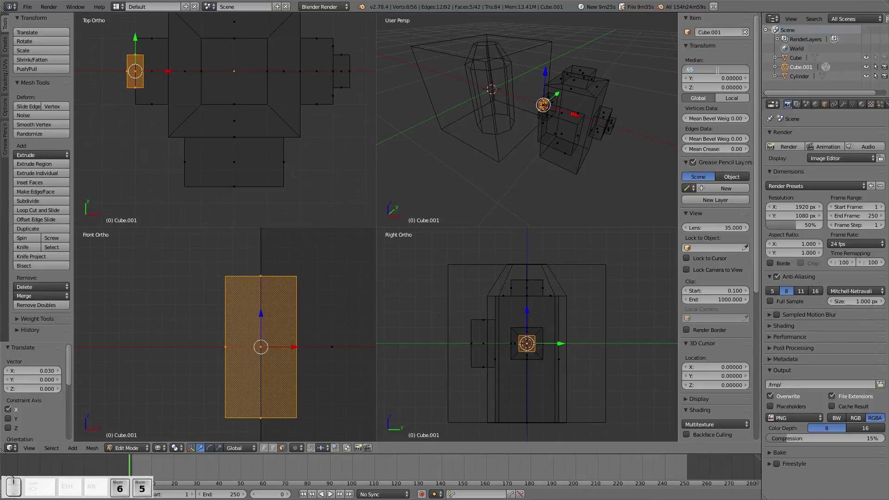
key(KP_Enter)
click(717, 70)
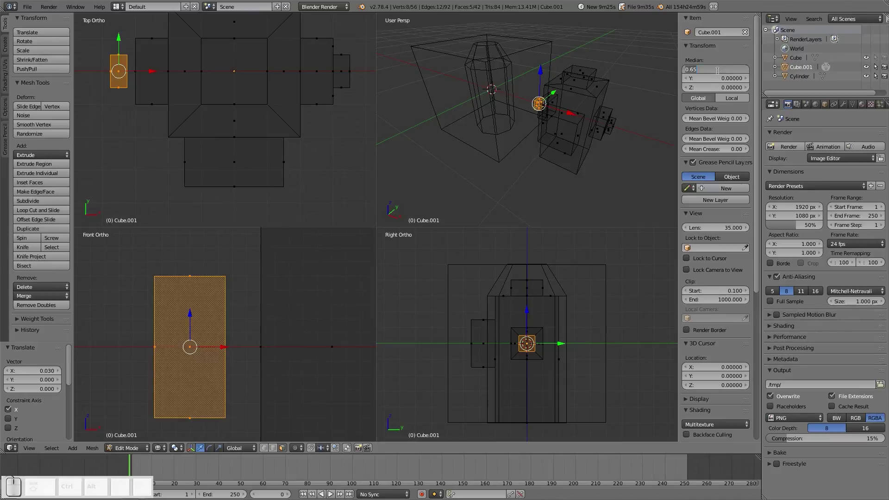
text(69)
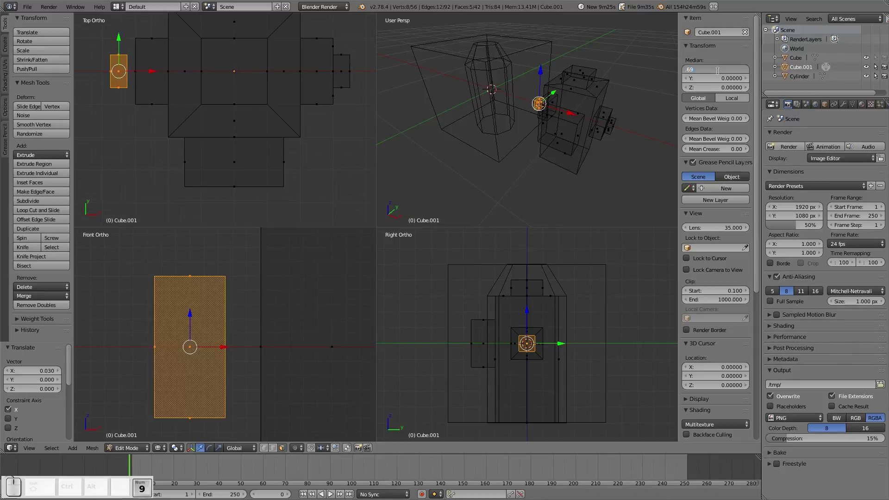
key(KP_Enter)
click(717, 70)
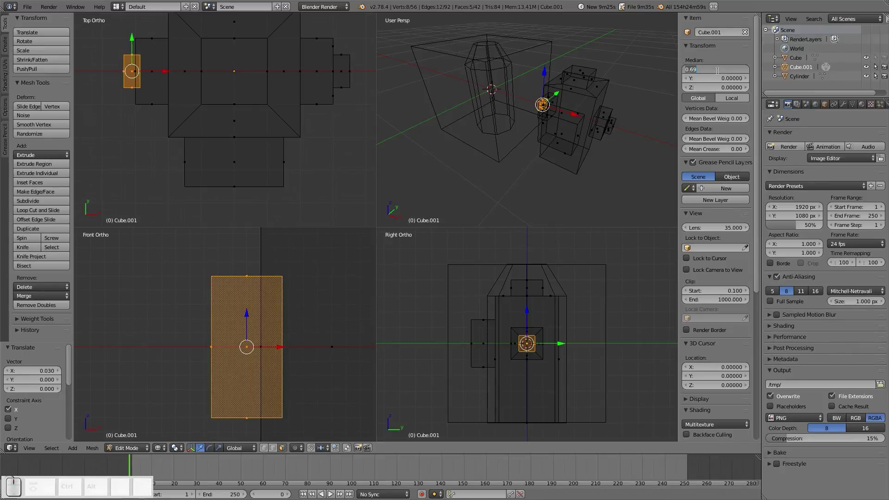
text(0.67)
key(KP_Enter)
Step: Slide the small block against the -X side block, set its global median X to 0.675, and deselect it
scroll(324, 288, up, 4)
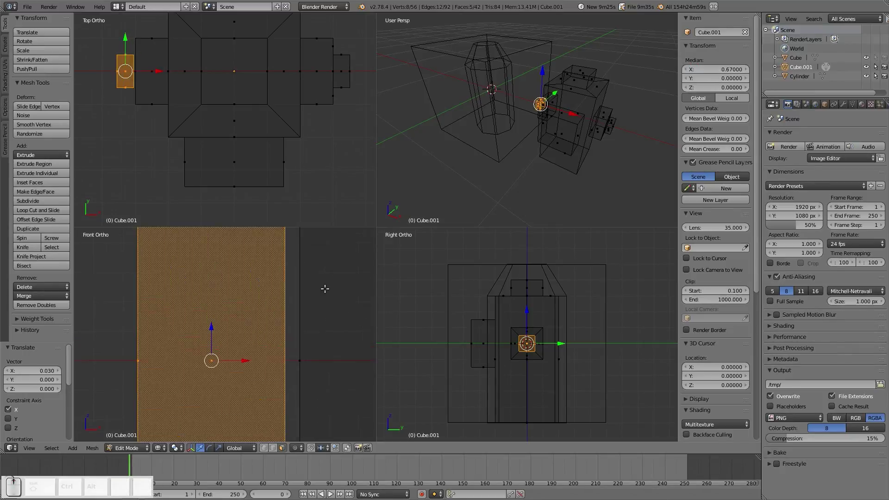
scroll(257, 359, up, 2)
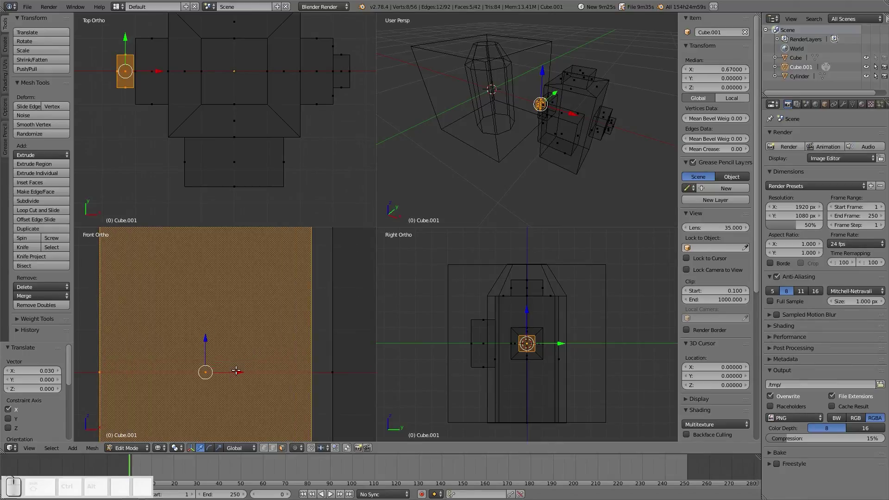
drag(236, 371, 257, 373)
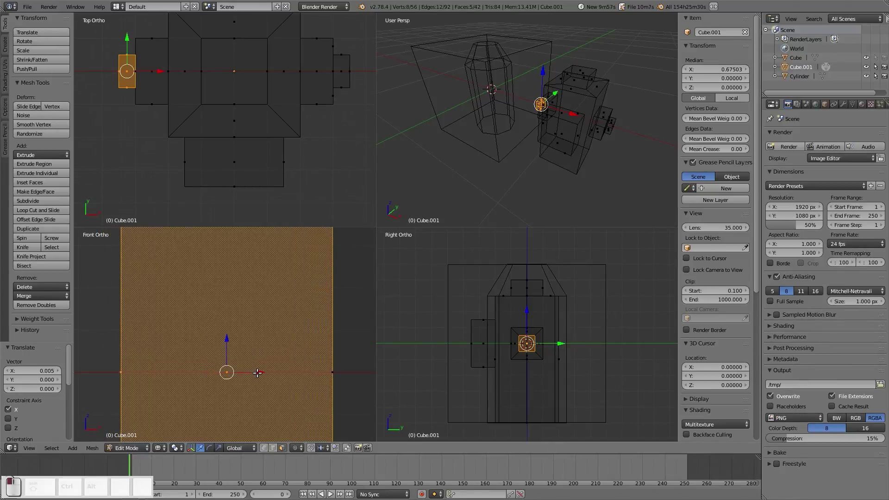
click(723, 74)
click(723, 72)
key(BackSpace)
key(BackSpace)
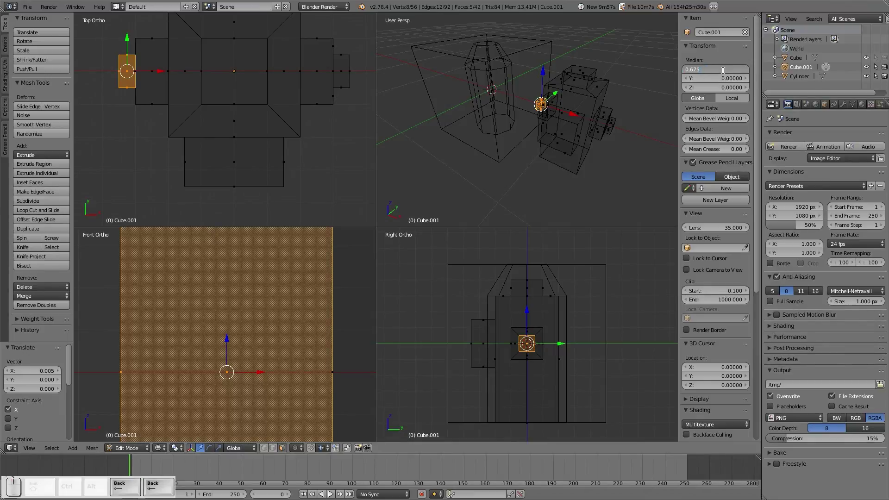
key(Return)
key(a)
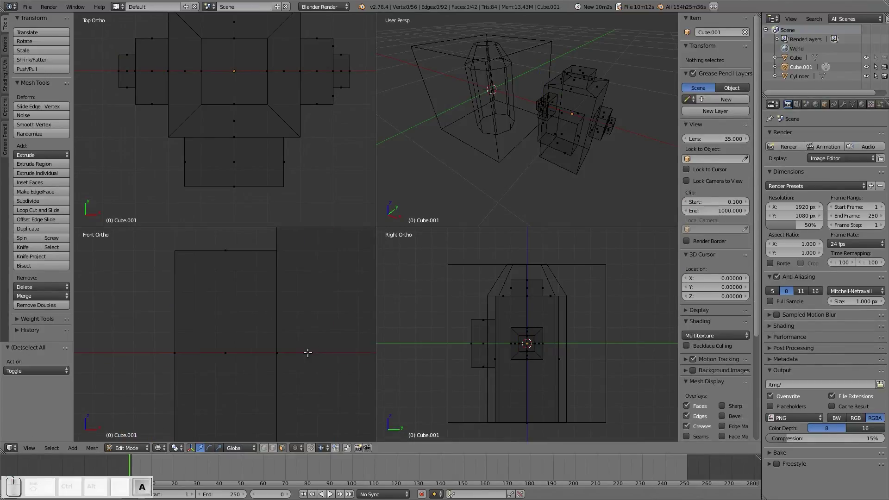
Step: View the whole box model in Object Mode and return to Edit Mode
scroll(308, 352, down, 4)
key(Tab)
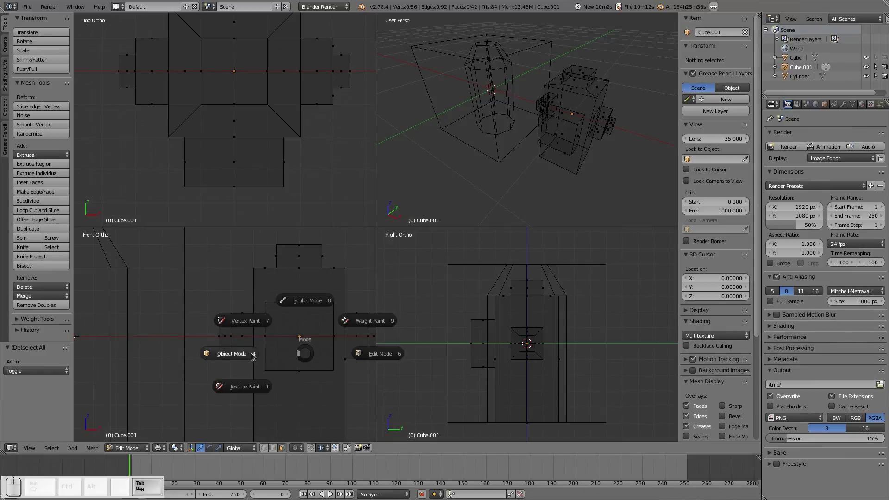
click(253, 355)
shift+middle_drag(240, 353, 255, 335)
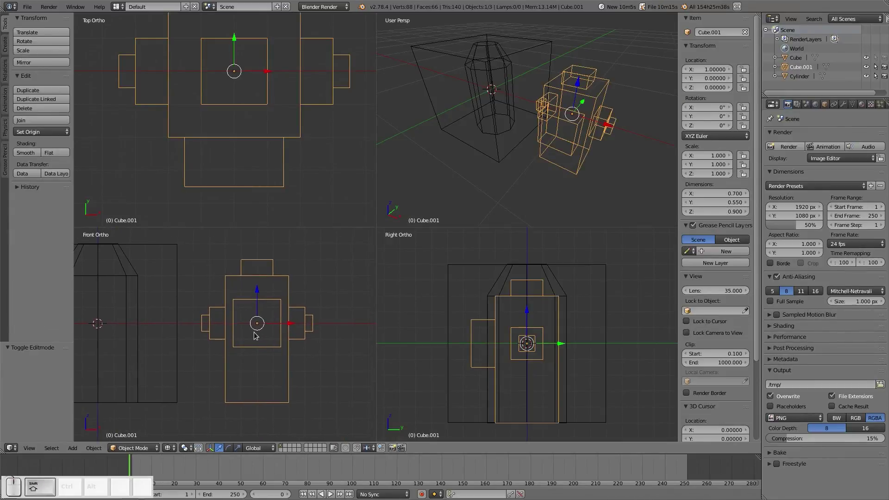
key(Tab)
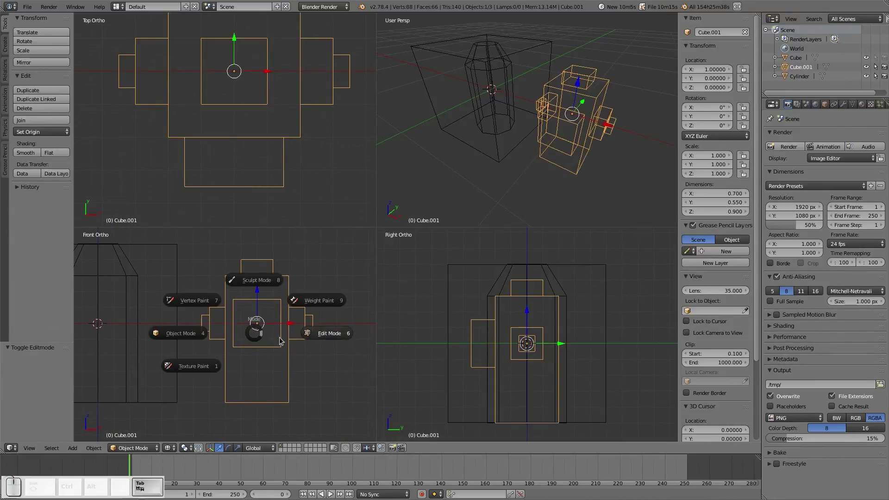
click(300, 335)
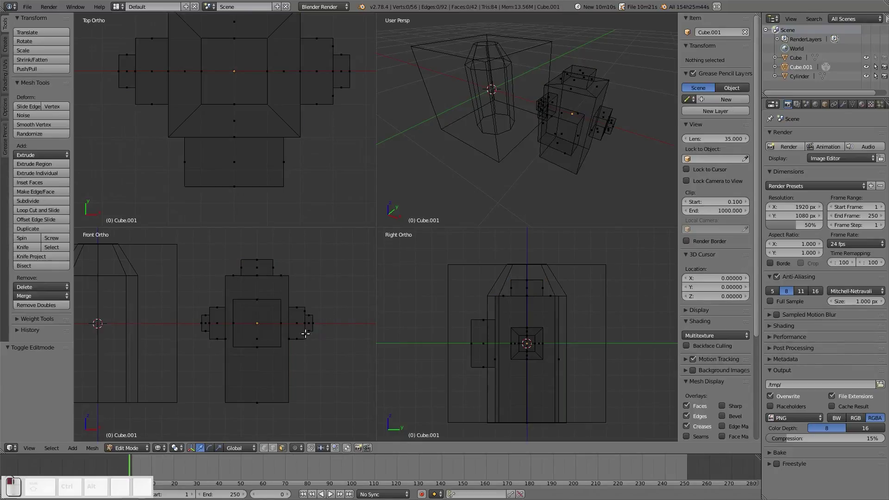
Step: Isolate the box model in local view, deselect its mesh, and display it in solid shading
key(a)
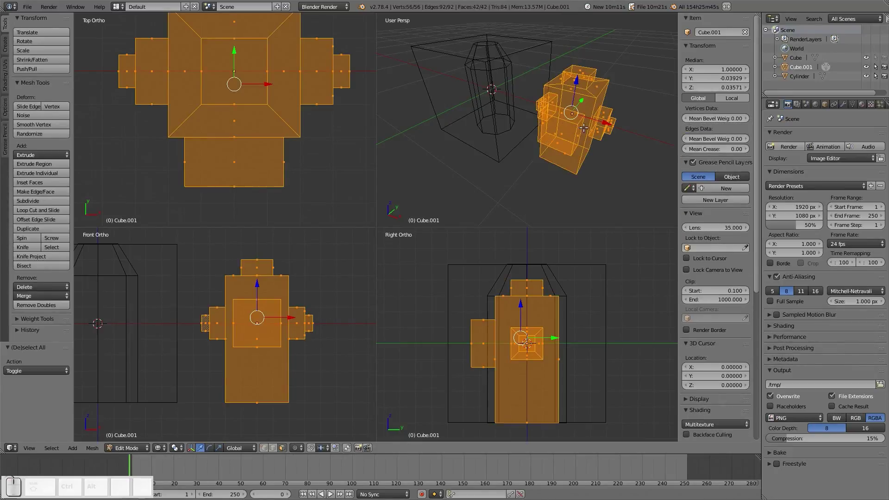
key(KP_Divide)
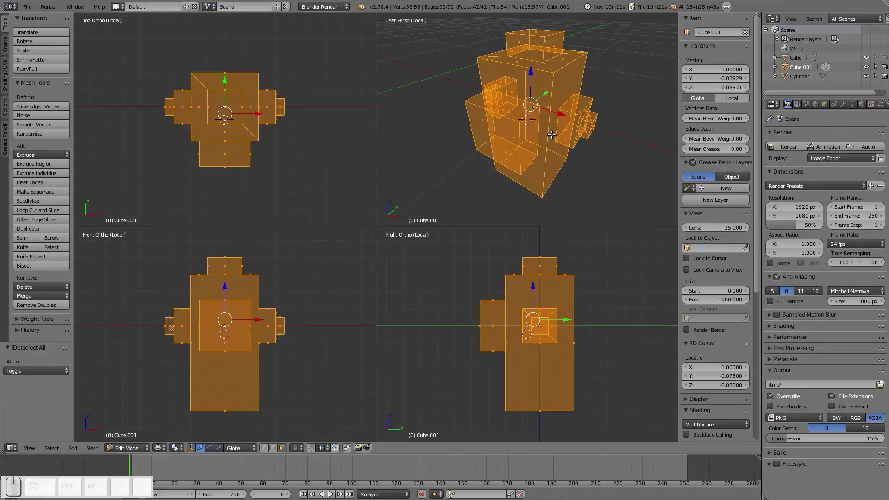
key(a)
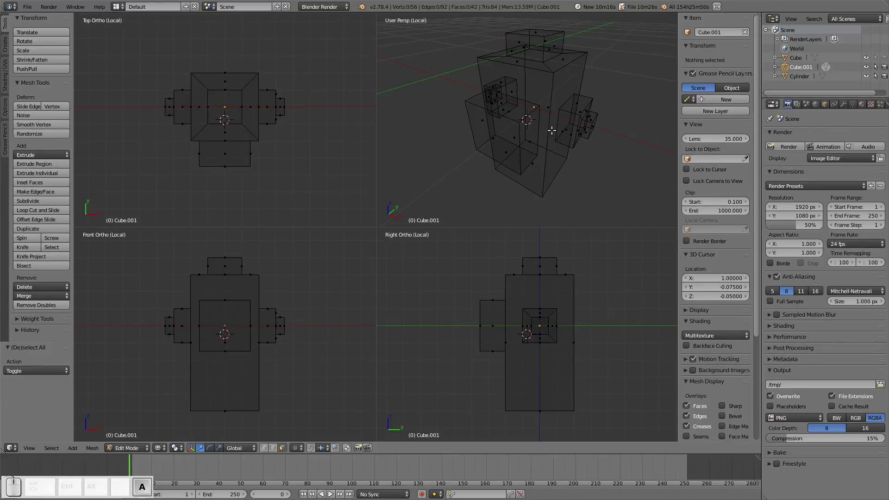
middle_drag(552, 131, 573, 104)
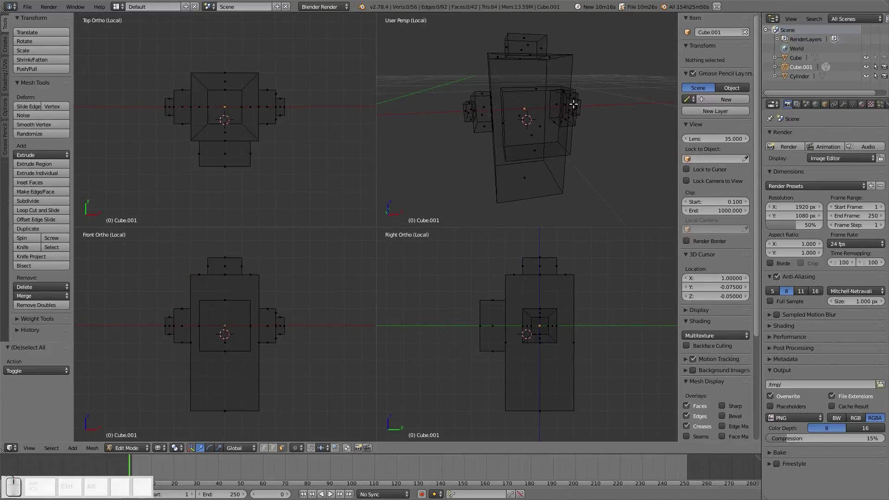
key(z)
click(597, 145)
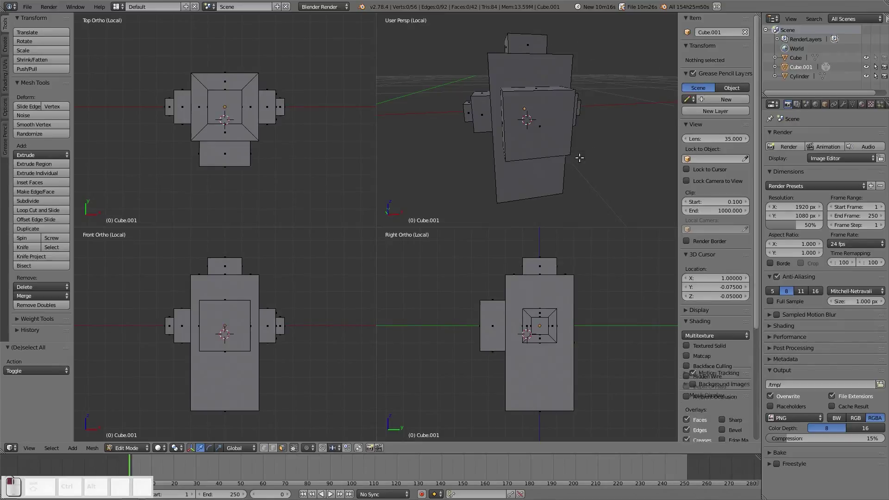
Step: Examine the -X side block and its small outer block from several angles, selecting individual faces to compare how they meet
middle_drag(577, 154, 562, 148)
middle_drag(581, 139, 639, 153)
right_click(549, 108)
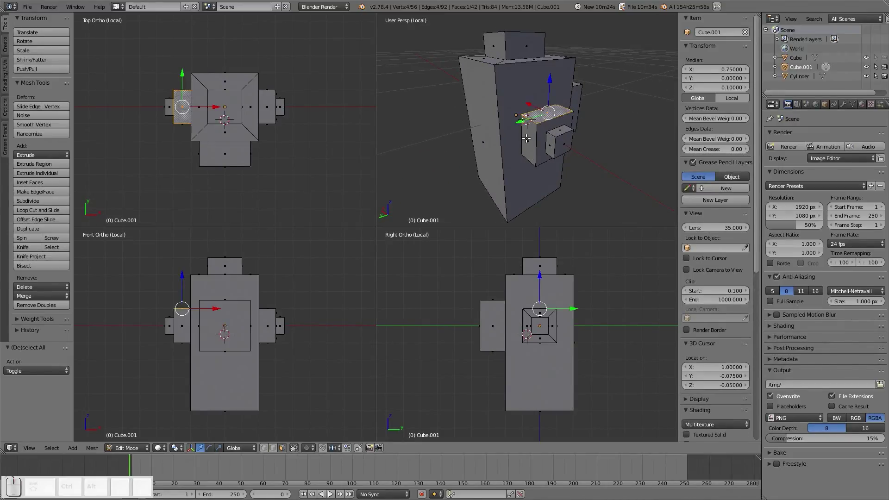
middle_drag(549, 111, 481, 111)
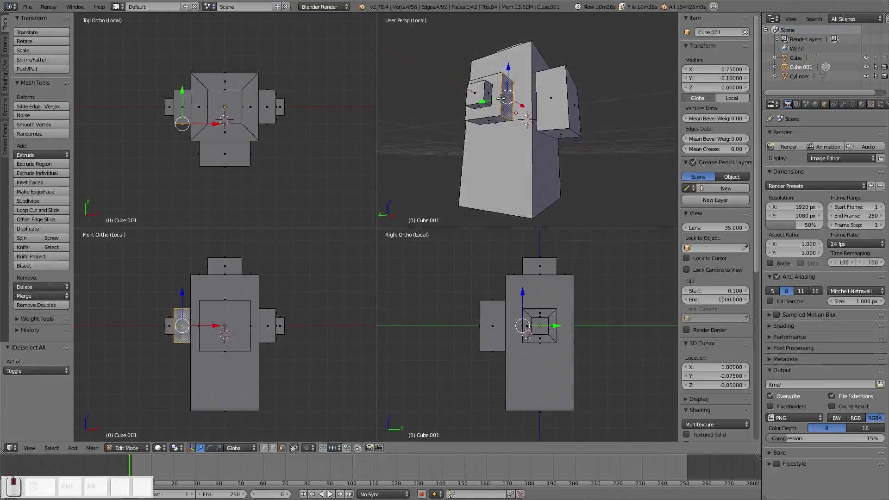
right_click(507, 93)
right_click(476, 107)
scroll(477, 107, up, 6)
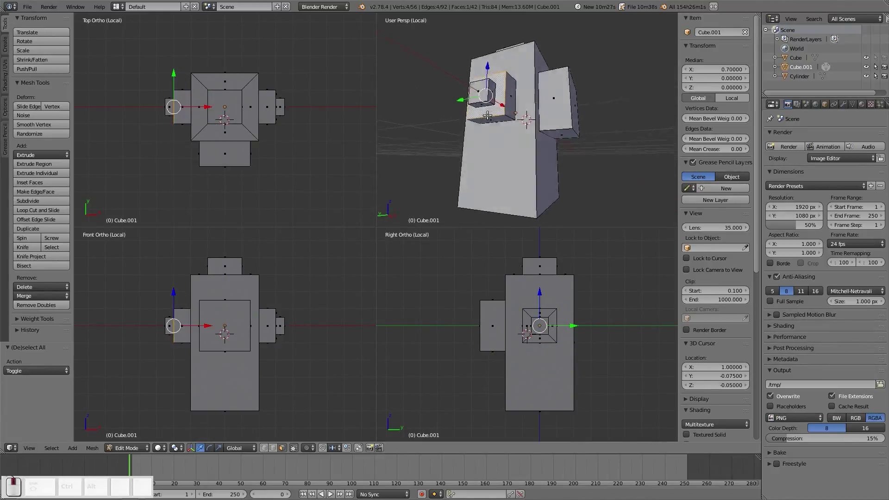
right_click(484, 135)
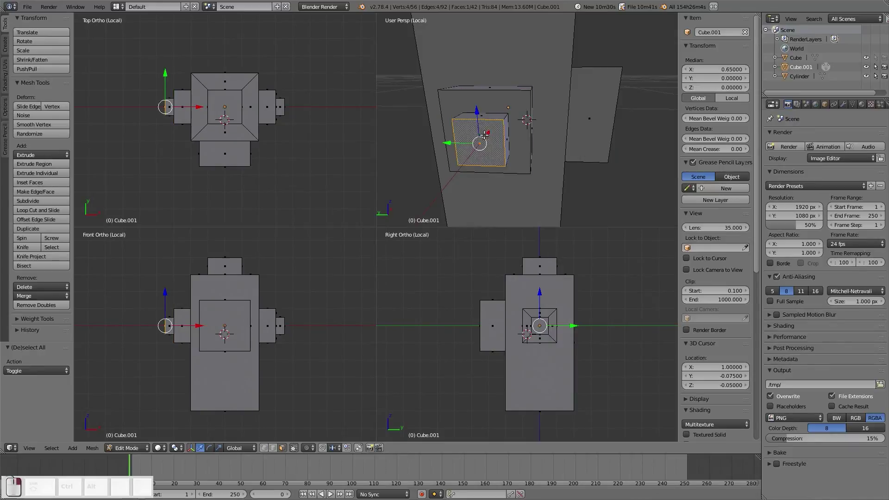
right_click(485, 116)
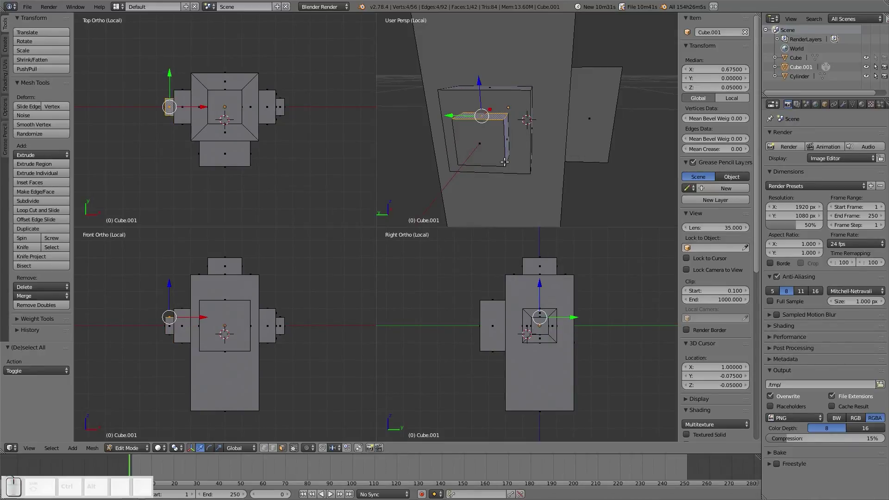
middle_drag(513, 155, 440, 147)
right_click(495, 127)
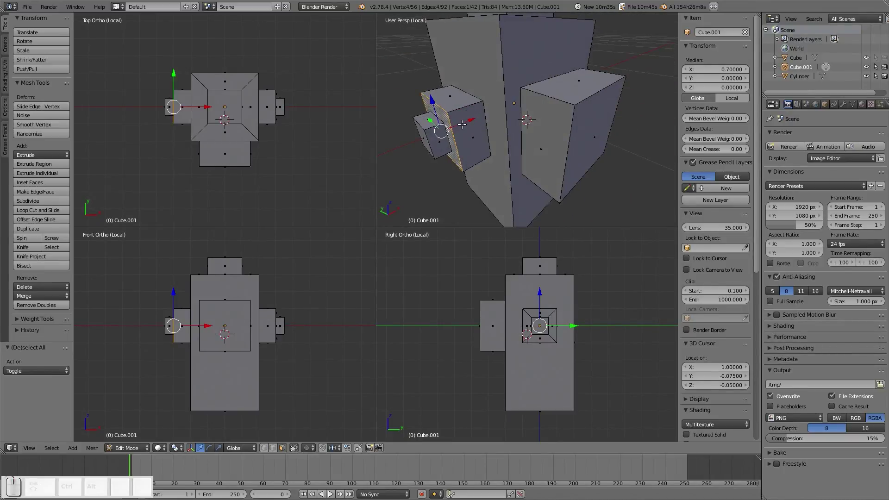
right_click(439, 92)
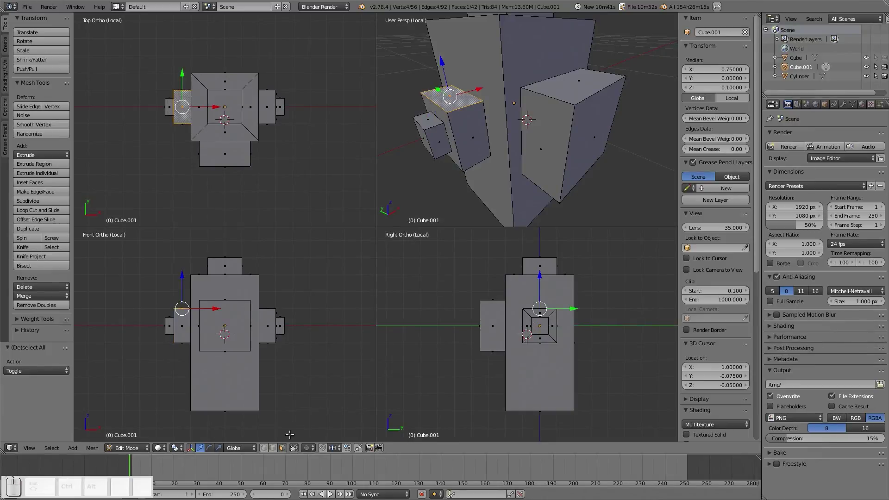
Step: Switch to edge selection and select the four edges of the -X side block that run along X
click(273, 448)
right_click(472, 108)
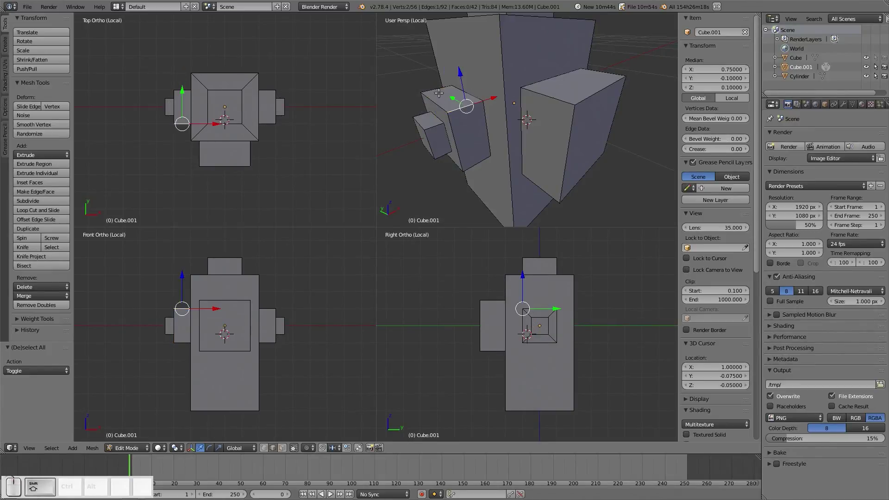
shift+right_click(436, 89)
shift+right_click(472, 166)
middle_drag(473, 167, 527, 128)
shift+right_click(602, 123)
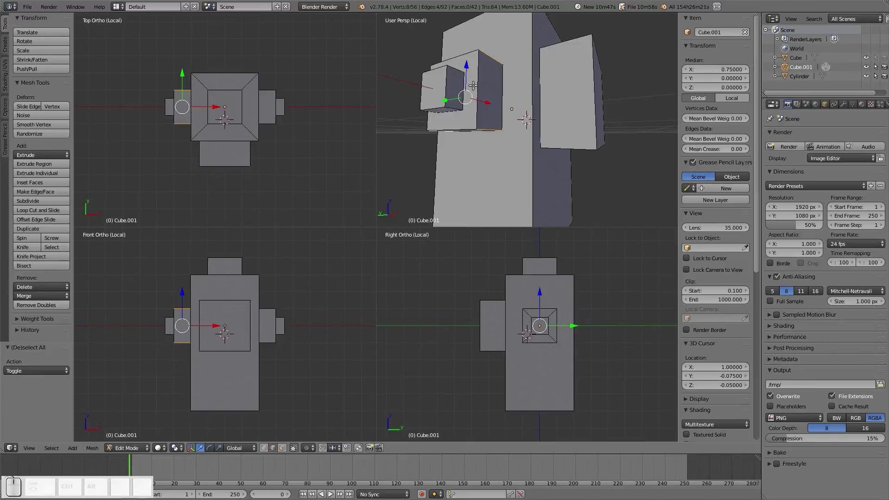
Step: Select the edges of the +X side block and its small outer block that run along X, plus the diagonal edges between them
middle_drag(564, 121, 409, 145)
middle_drag(556, 101, 566, 113)
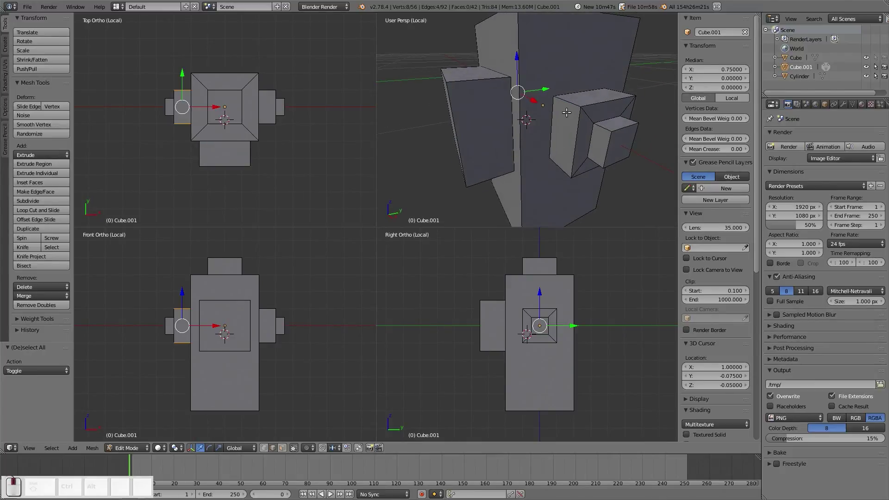
click(579, 101)
click(570, 103)
shift+click(626, 91)
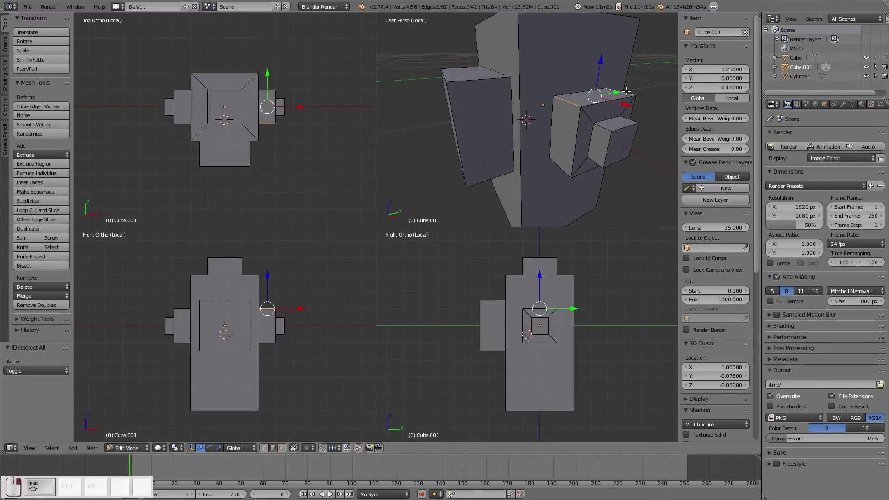
shift+click(562, 169)
middle_drag(562, 169, 582, 145)
shift+click(530, 138)
shift+click(494, 109)
shift+click(483, 119)
shift+click(603, 141)
shift+click(575, 172)
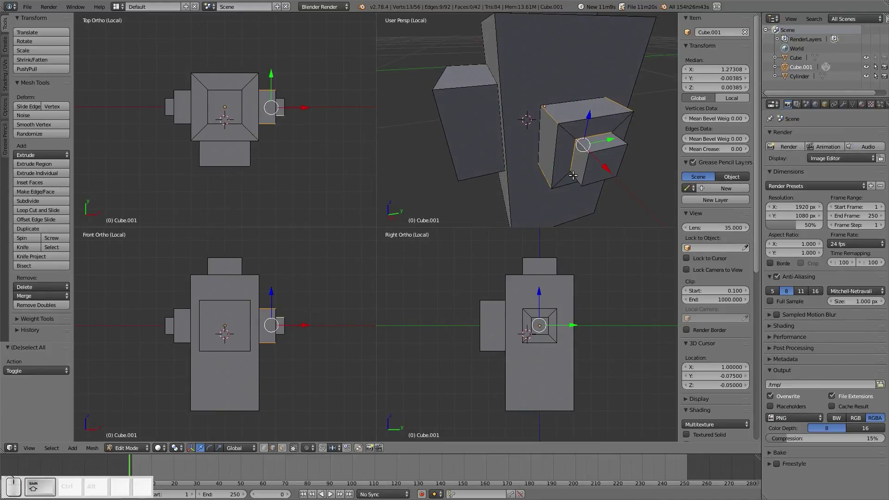
shift+click(626, 134)
middle_drag(625, 134, 532, 143)
shift+click(516, 122)
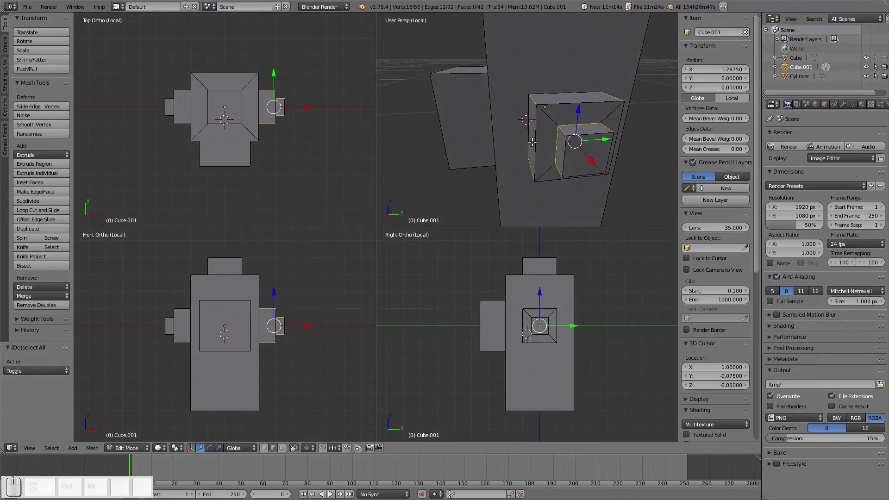
Step: Switch to face selection, select the ring faces around the small outer block one at a time, and clear the selection
right_click(565, 105)
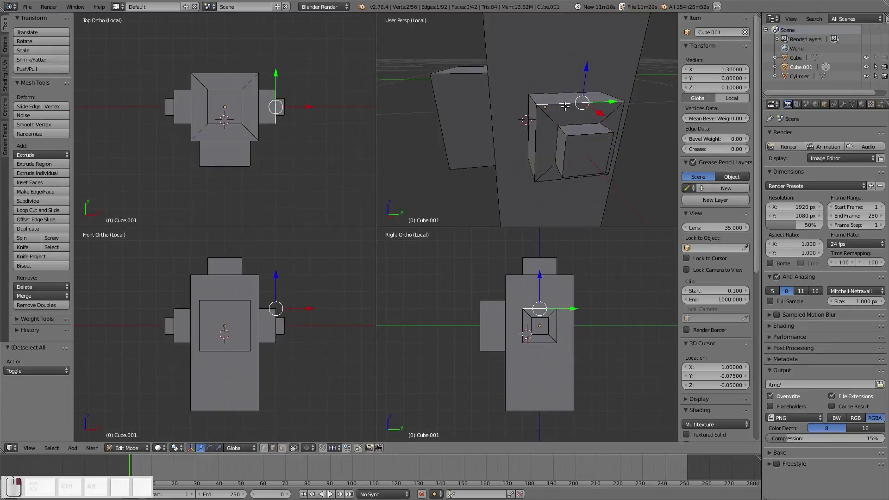
click(283, 448)
right_click(571, 119)
right_click(587, 122)
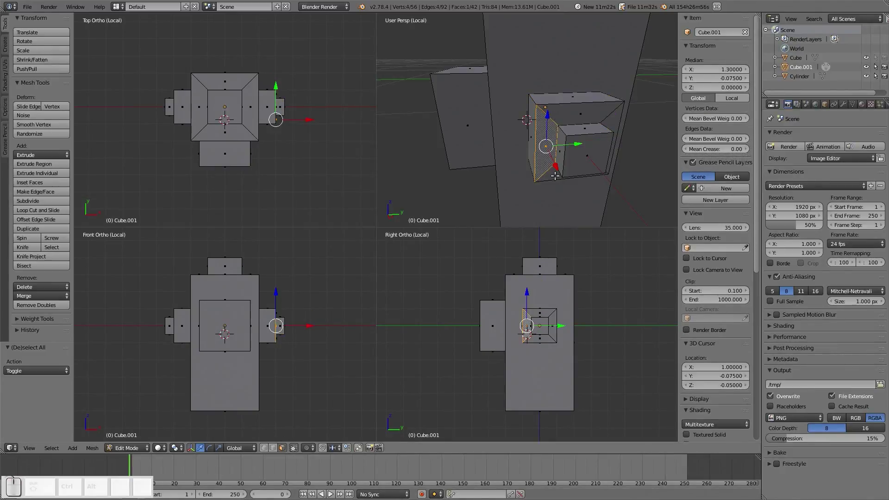
right_click(604, 124)
right_click(602, 139)
right_click(581, 118)
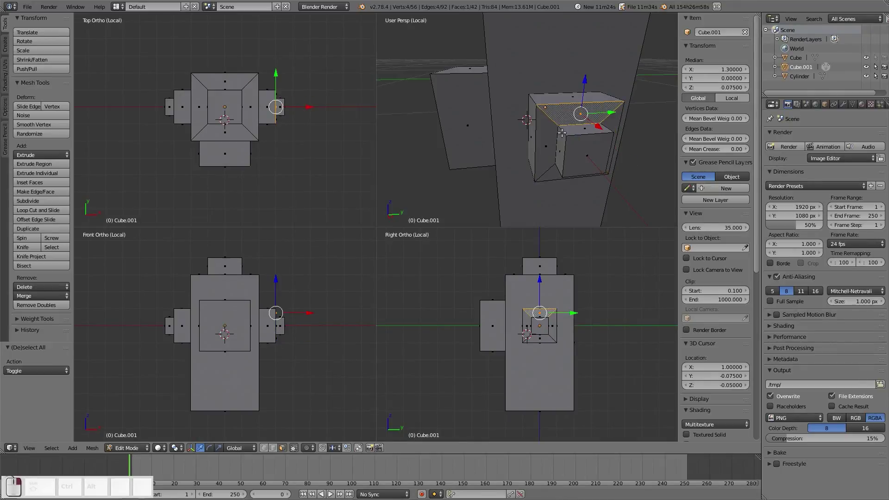
right_click(545, 145)
key(a)
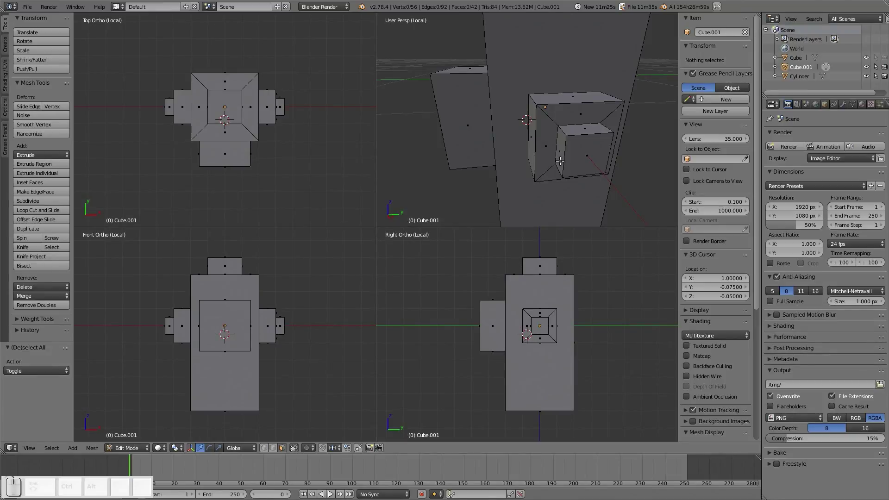
Step: Select the upper ring face on the +X side block, examine it from several angles, and deselect the mesh
right_click(575, 125)
right_click(560, 115)
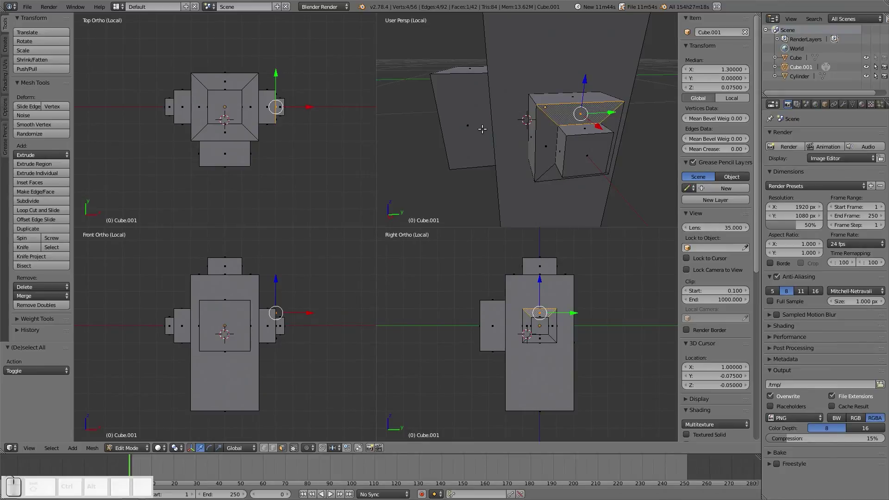
middle_drag(506, 131, 593, 121)
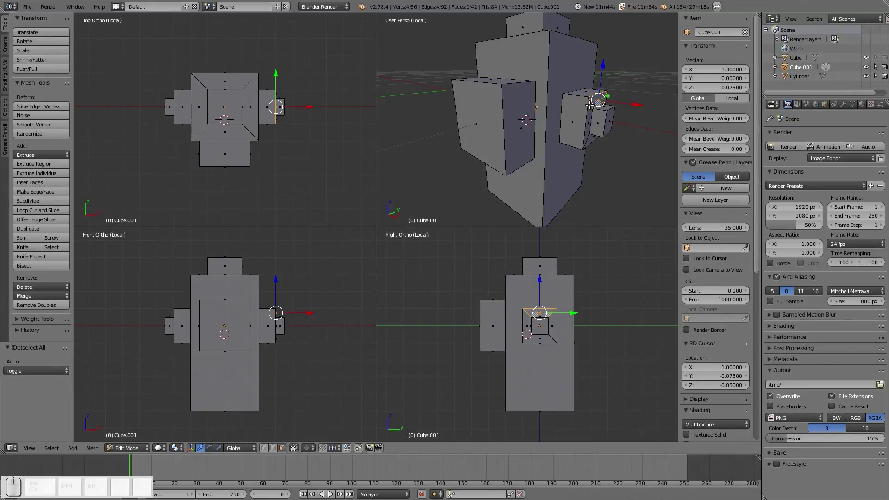
middle_drag(597, 117, 564, 116)
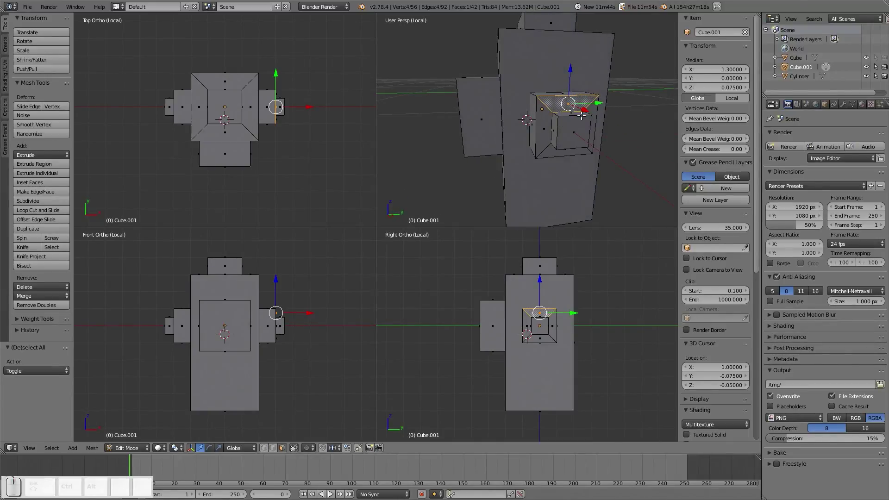
middle_drag(539, 127, 571, 141)
key(a)
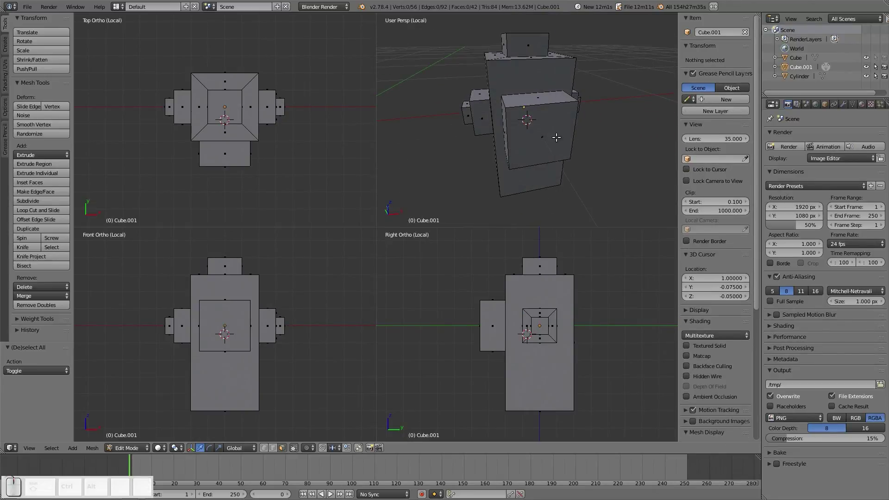
Step: Return to Object Mode, leave local view to bring back all models, and deselect everything
key(Tab)
click(477, 140)
key(KP_Divide)
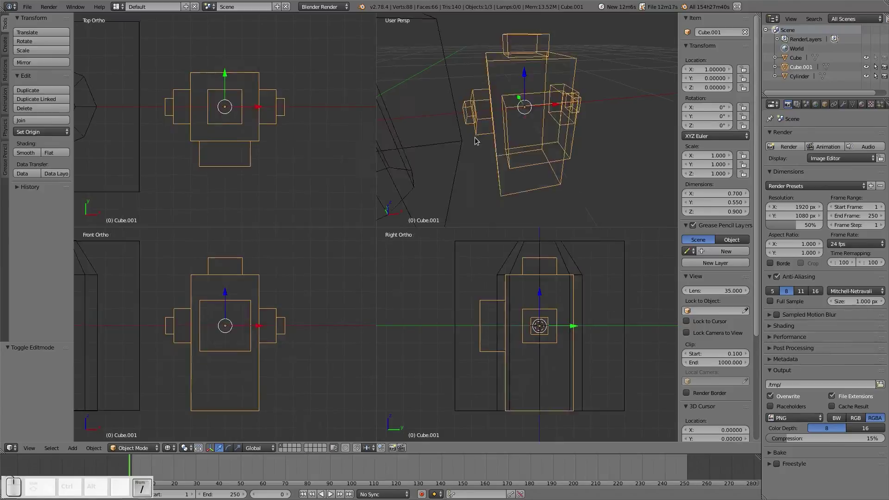
middle_drag(582, 149, 485, 115)
key(a)
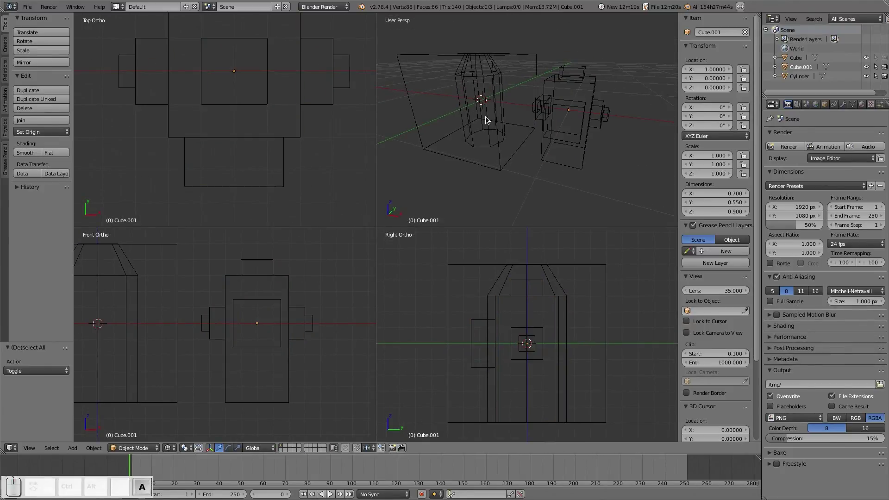
Step: Select the cylinder, frame it in the top view, and enter Edit Mode with its whole mesh selected
right_click(486, 116)
shift+middle_drag(145, 315, 255, 319)
shift+middle_drag(219, 132, 228, 133)
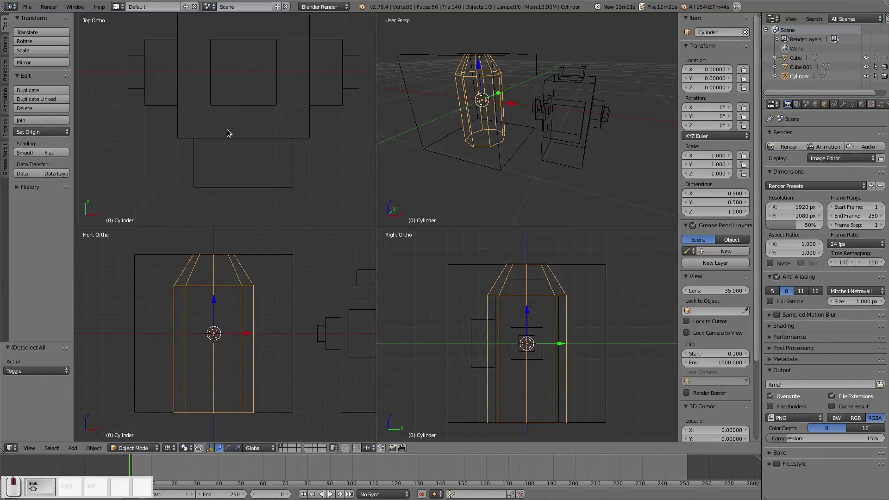
key(KP_Decimal)
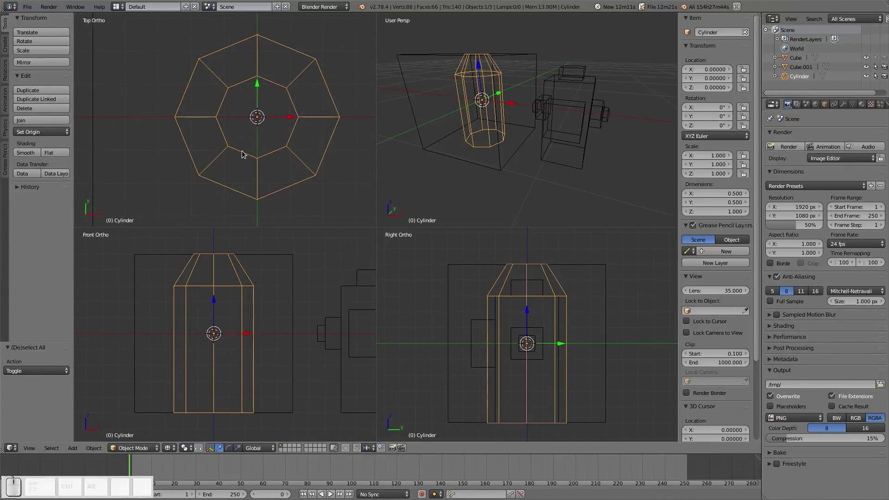
key(Tab)
click(305, 158)
key(a)
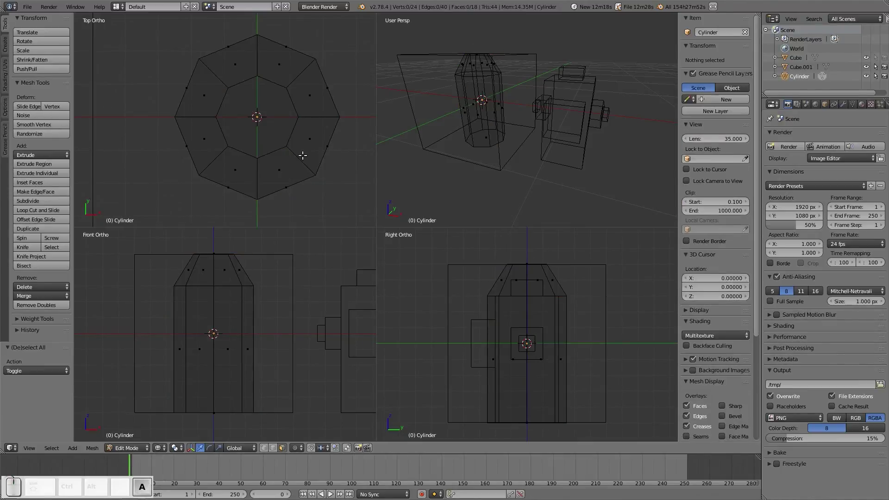
key(a)
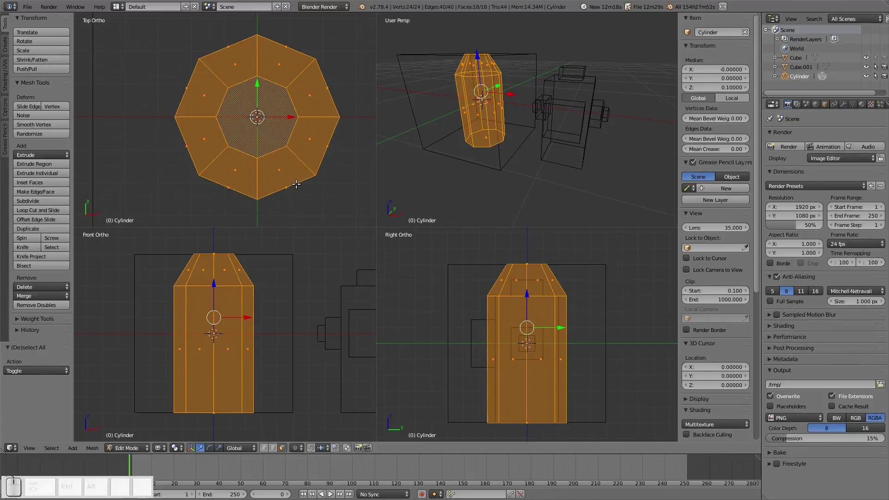
Step: Rotate the whole cylinder mesh 22.5° in the top view so its flat sides align with the axes
key(r)
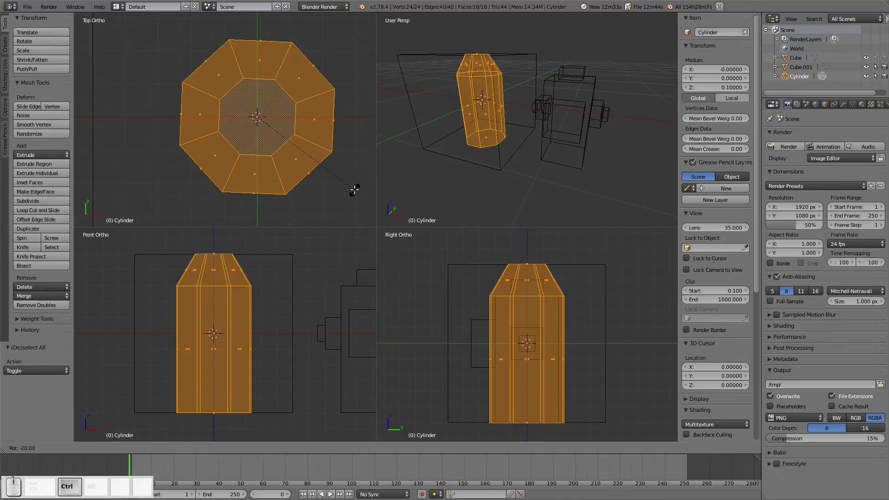
right_click(356, 186)
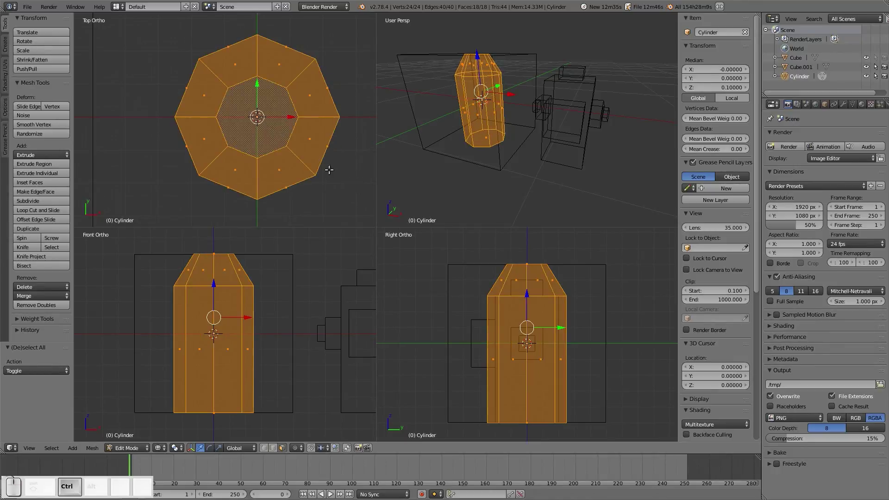
key(r)
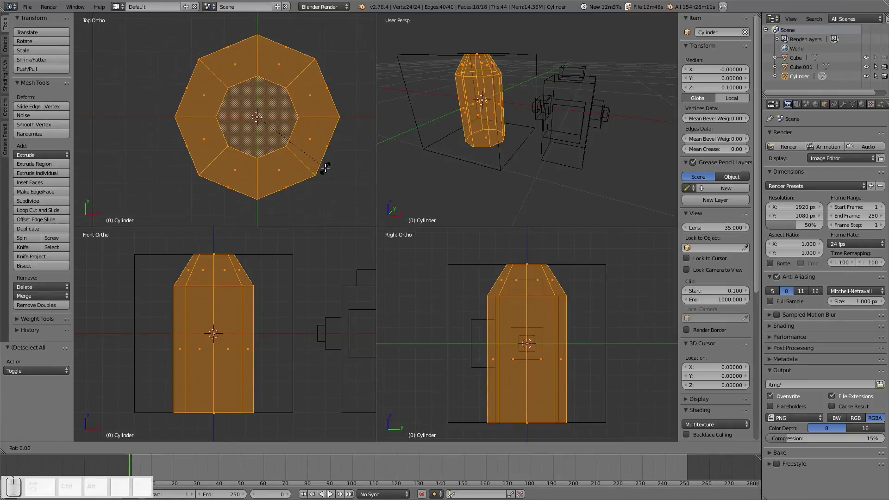
text(22.5)
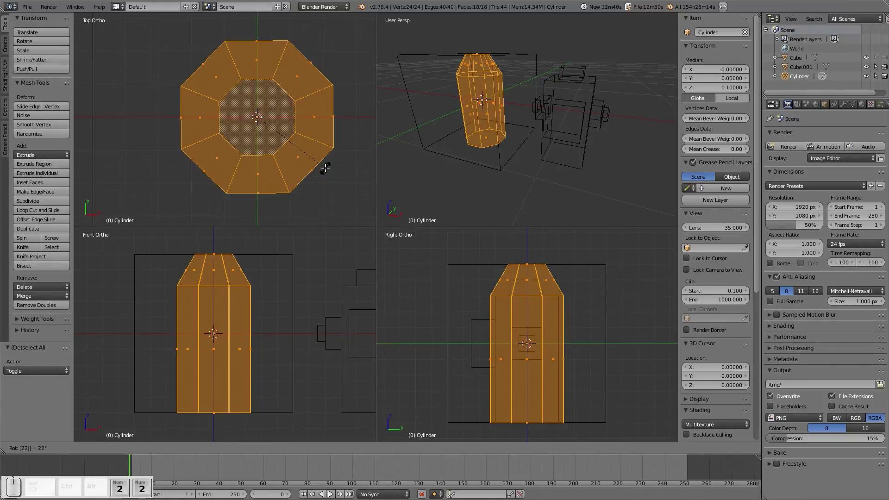
key(Return)
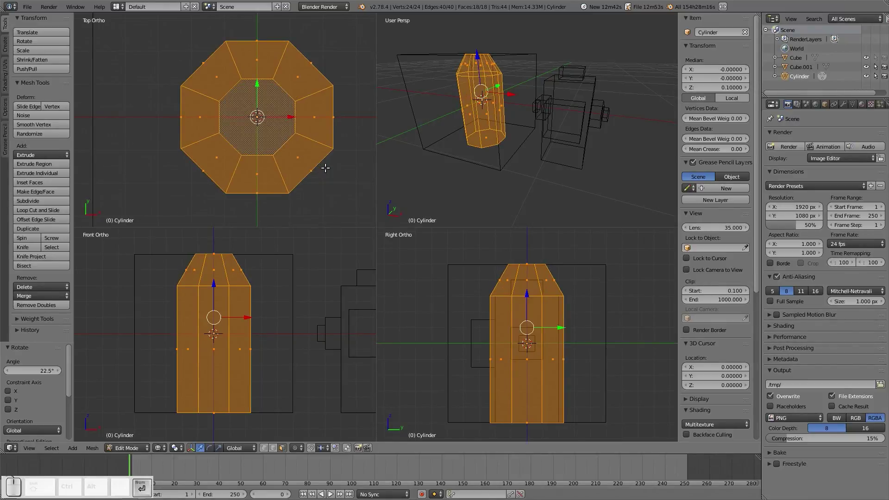
Step: Check the cylinder in Object Mode, return to Edit Mode, and save the file
key(Tab)
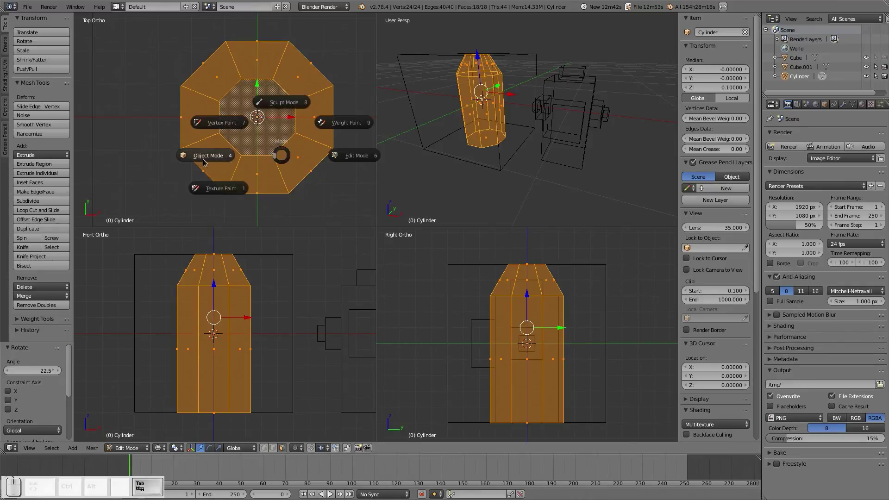
click(199, 154)
key(Tab)
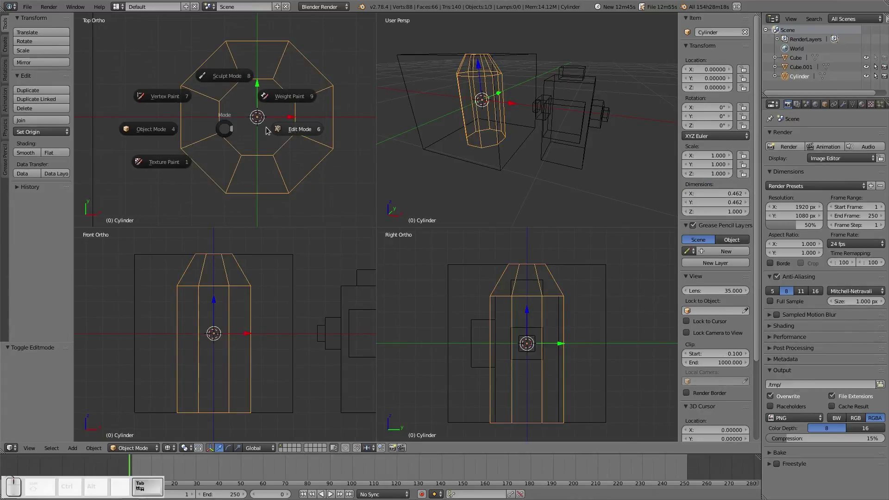
click(277, 129)
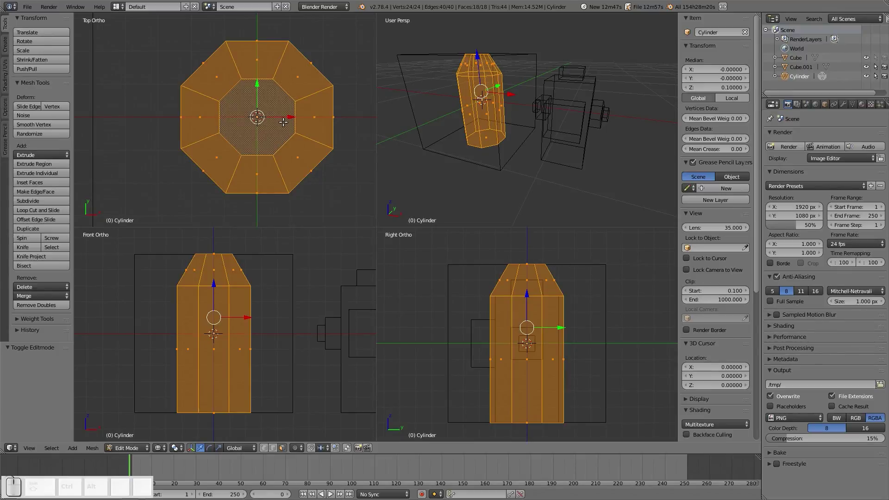
scroll(284, 122, up, 1)
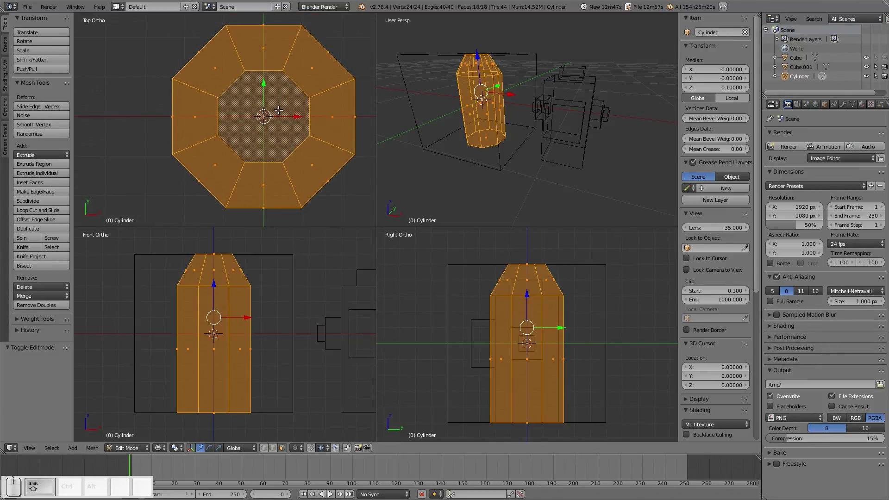
shift+middle_drag(278, 111, 228, 115)
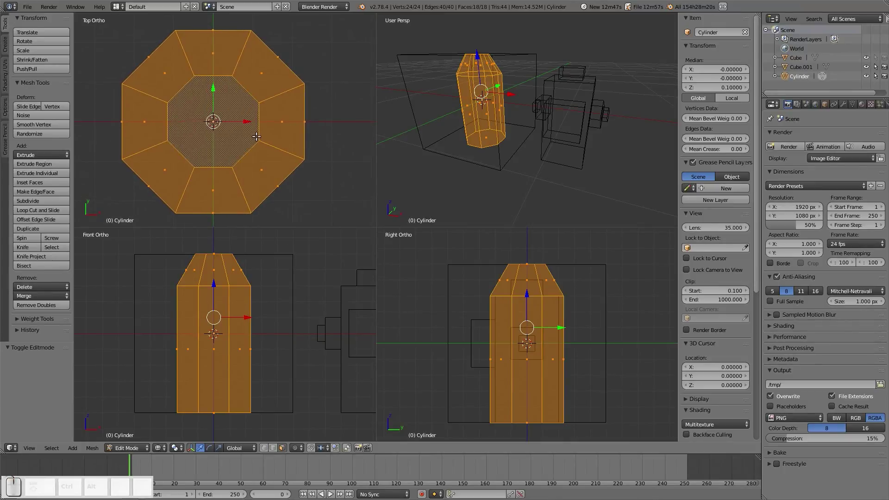
key(ctrl+s)
key(a)
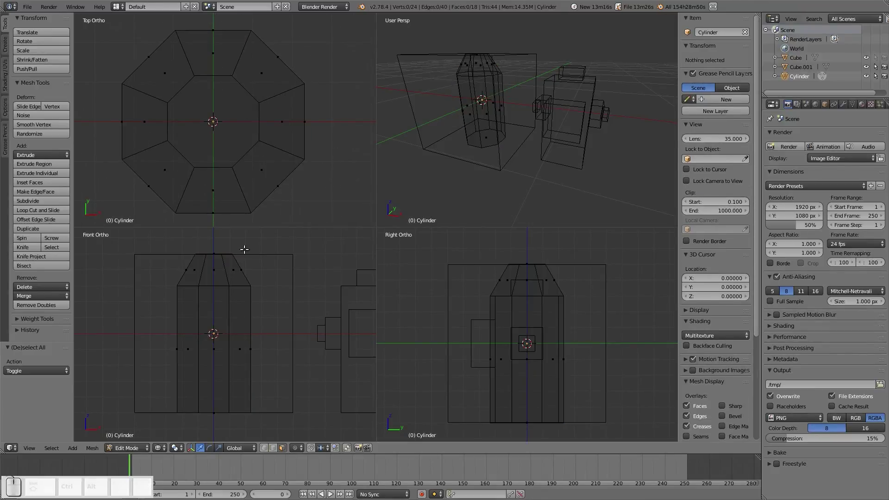
Step: Duplicate the whole cylinder mesh 0.5 along X and rotate the copy 90° in the front view to lie horizontally
key(a)
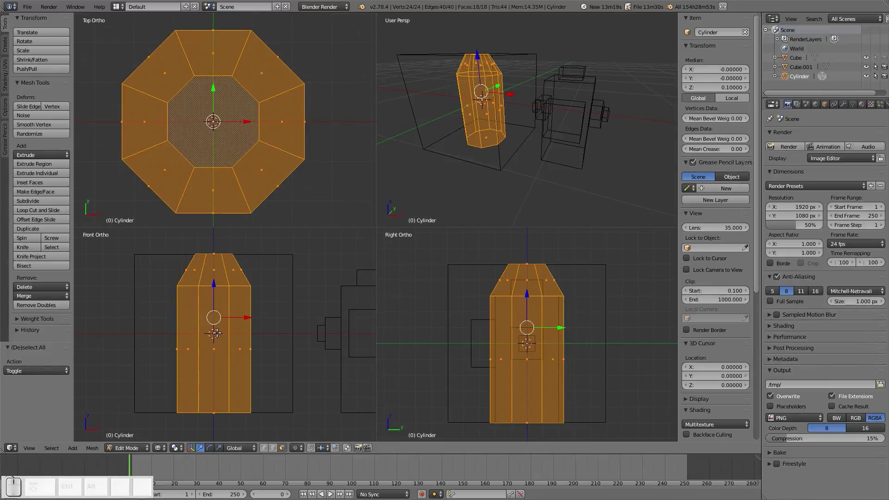
key(shift+d)
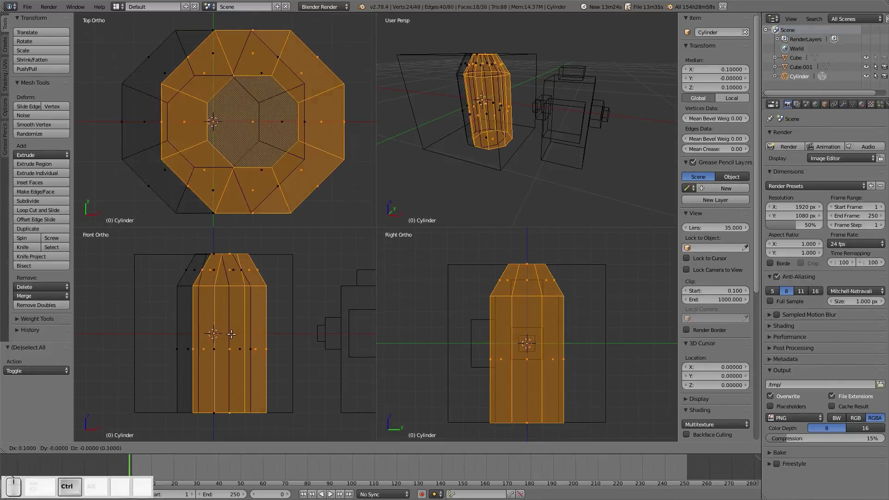
click(299, 334)
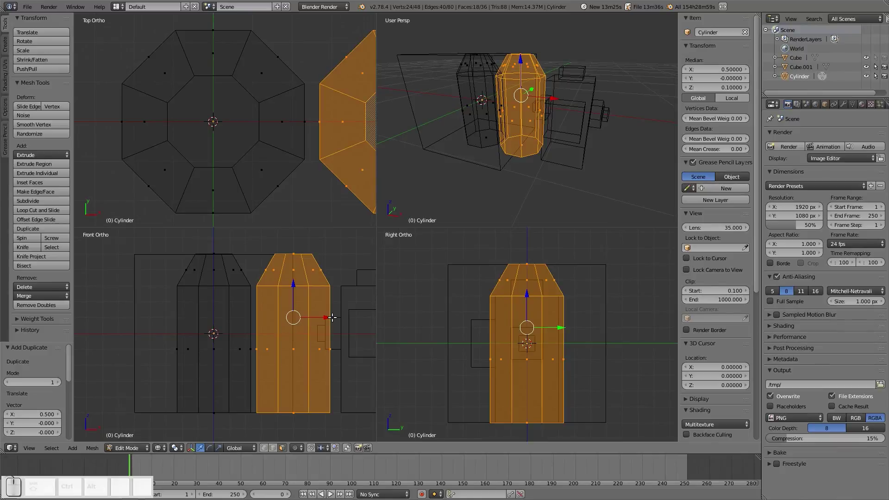
key(r)
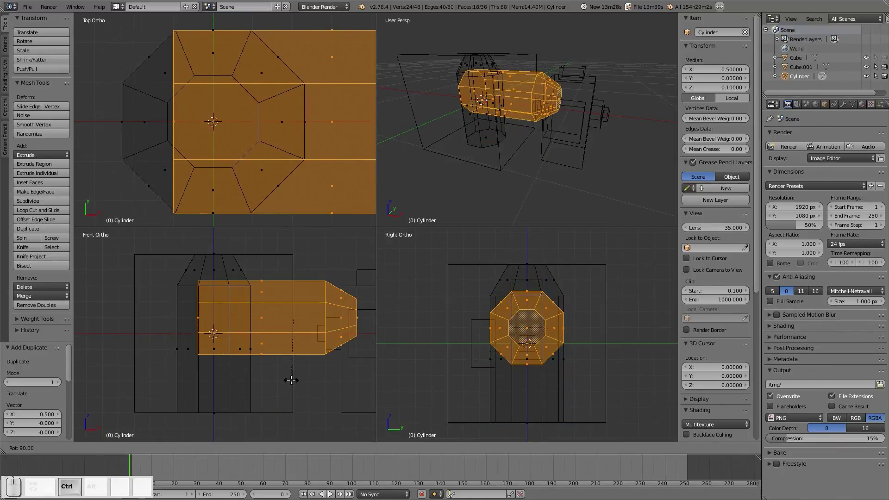
ctrl+click(292, 380)
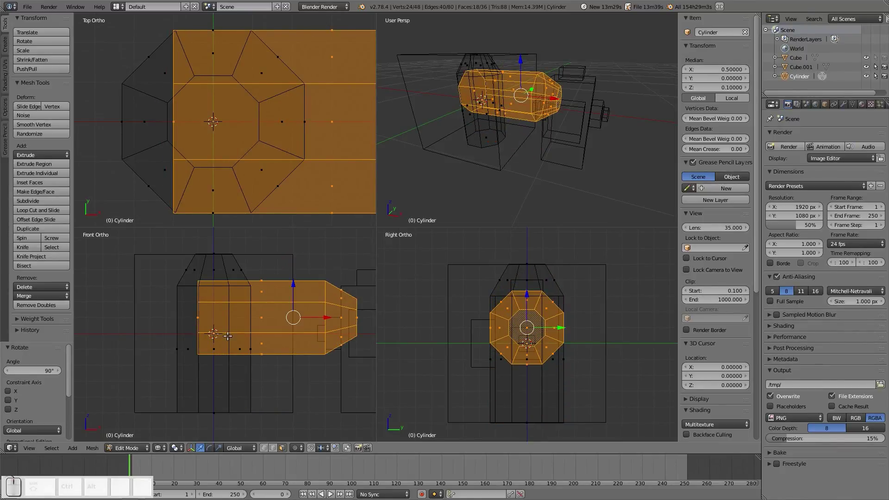
Step: Shorten the horizontal copy by moving its inner end face 0.6 and its outer tip face -0.1 along X
right_click(209, 322)
key(g)
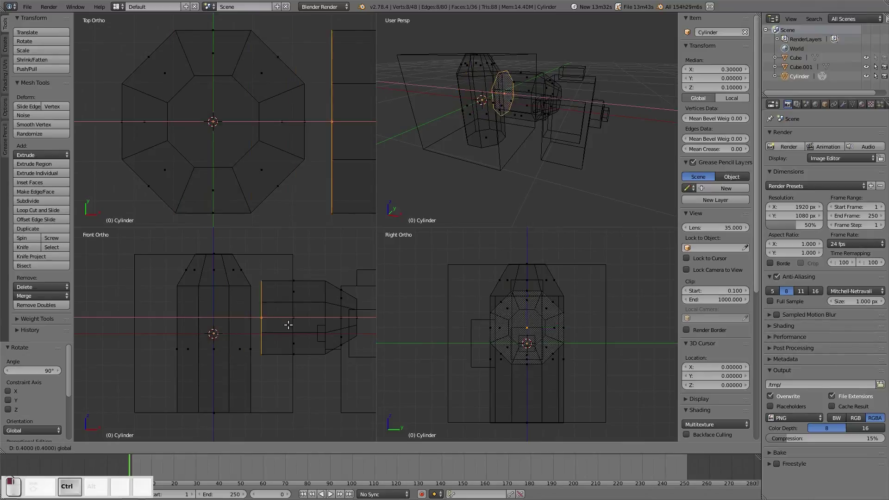
click(318, 324)
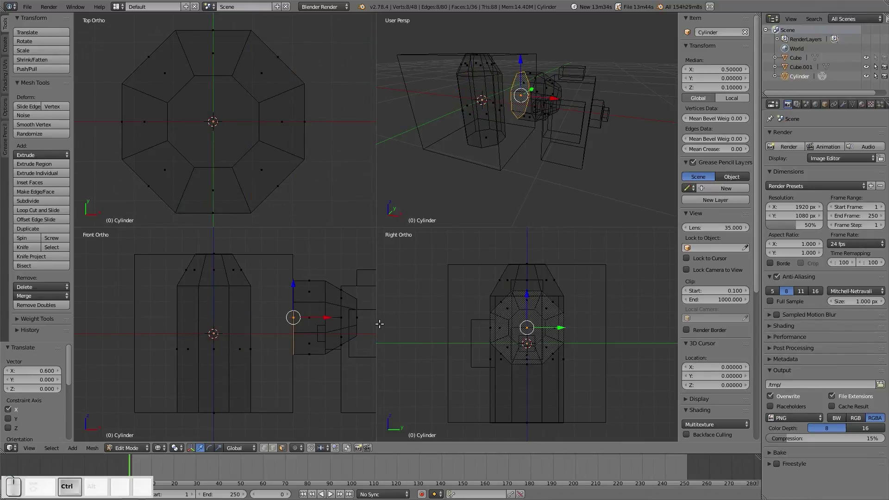
right_click(357, 317)
key(g)
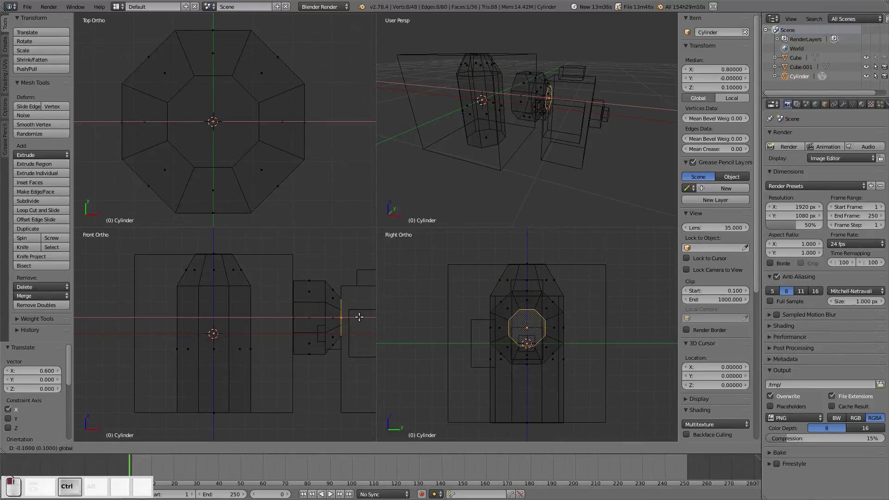
ctrl+click(359, 317)
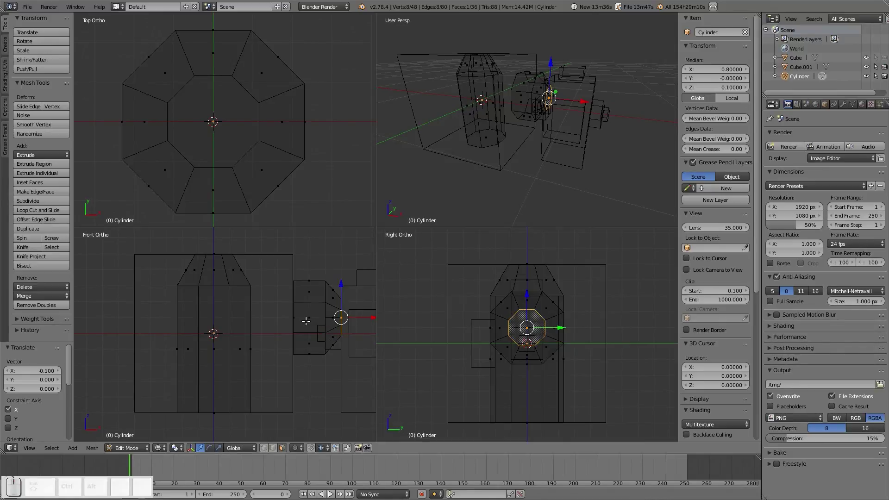
Step: Delete the large inner end face of the shortened horizontal piece
key(ctrl+KP_Add)
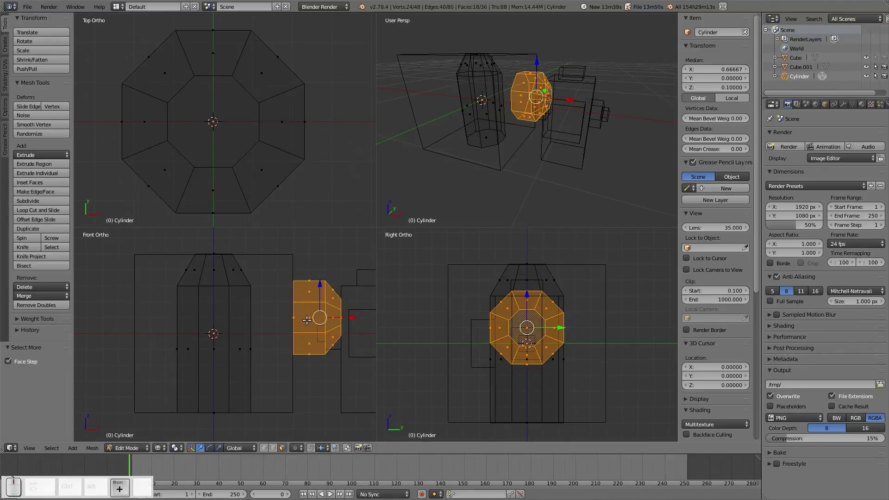
middle_drag(505, 129, 495, 109)
right_click(494, 106)
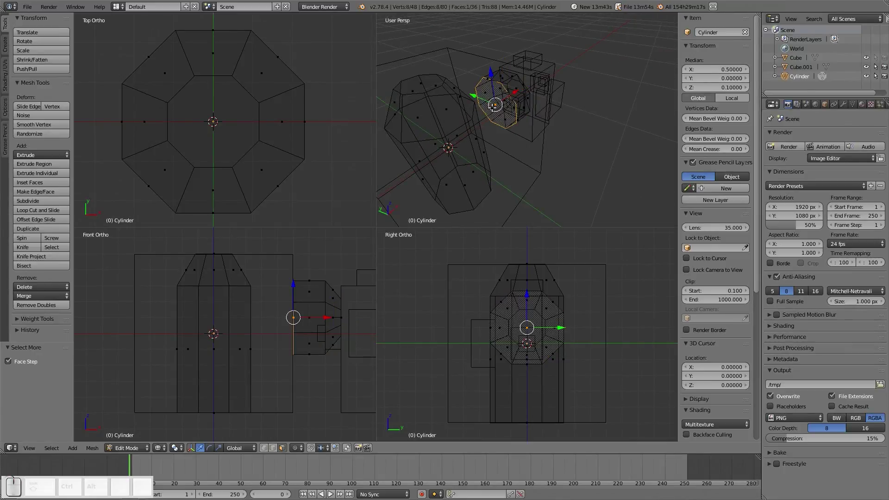
key(x)
click(479, 124)
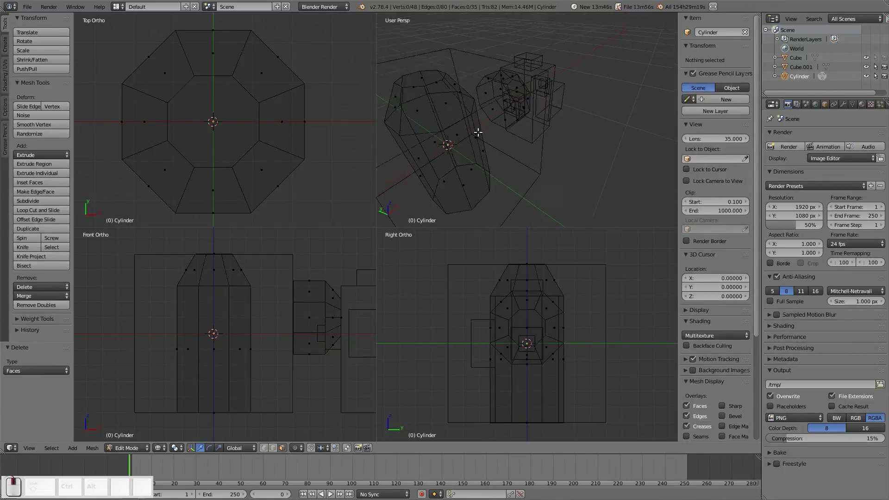
Step: Delete the bottom face of the upright octagonal cylinder
middle_drag(478, 133, 486, 67)
right_click(434, 137)
key(x)
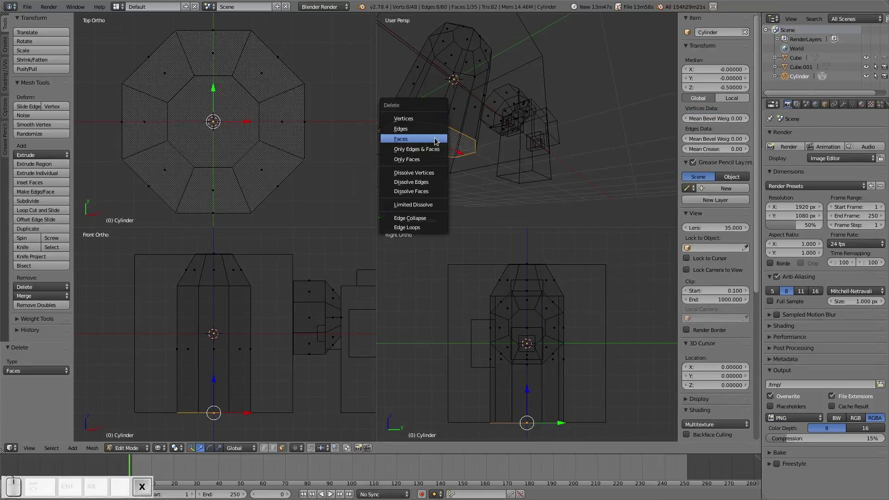
click(434, 137)
Step: Switch to editing Cube.001 and delete the bottom face of its box-shaped body
key(Tab)
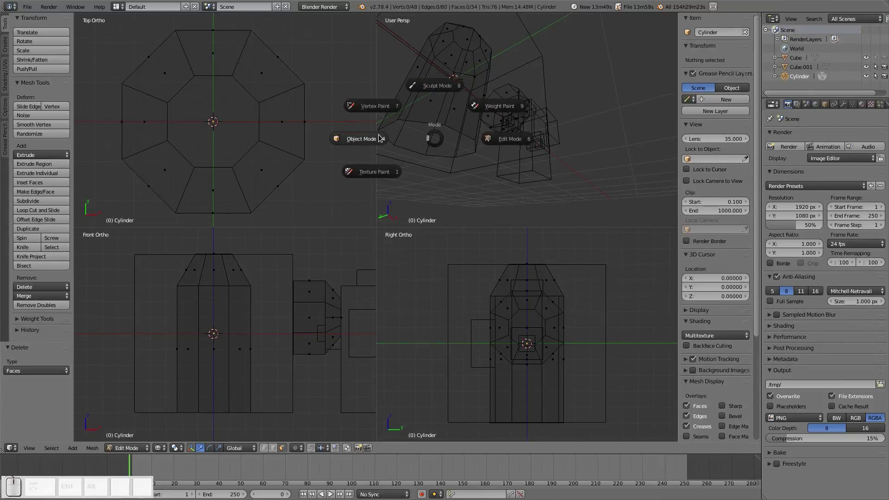
click(507, 167)
right_click(513, 174)
key(Tab)
click(531, 179)
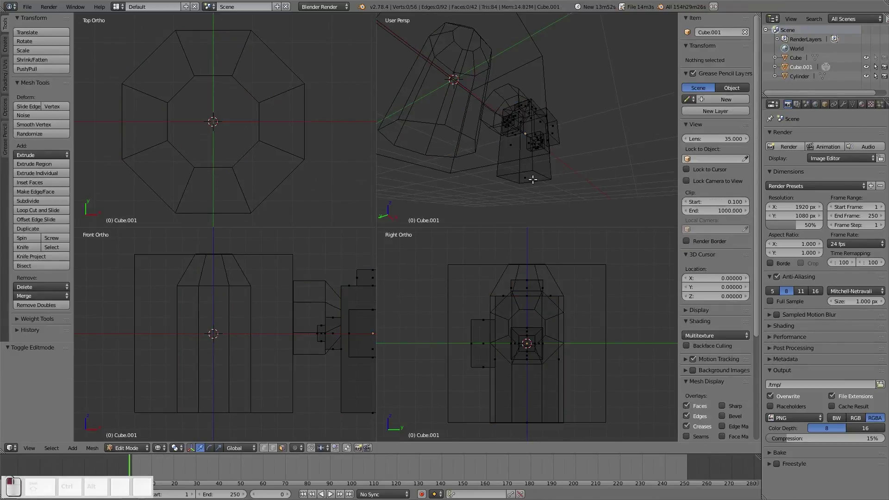
right_click(525, 177)
key(x)
click(526, 178)
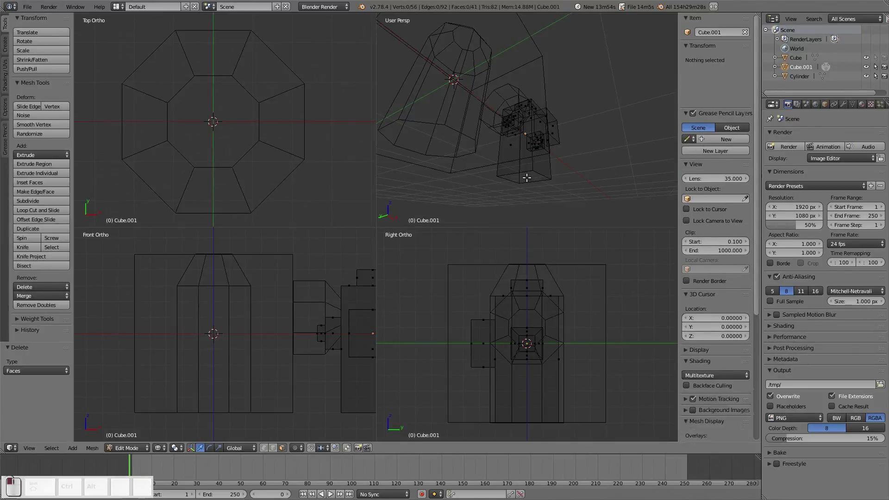
Step: Return to editing the Cylinder object and move its entire horizontal piece -0.3 along X
key(Tab)
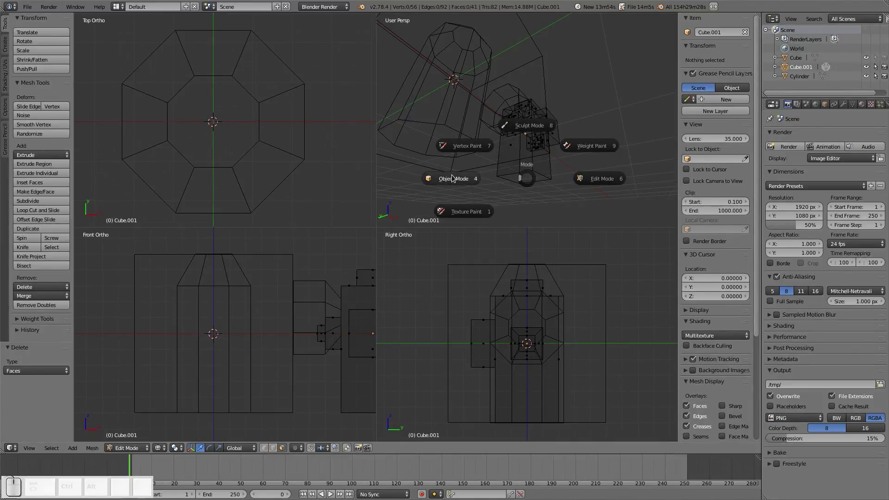
click(434, 172)
right_click(444, 128)
key(Tab)
click(512, 125)
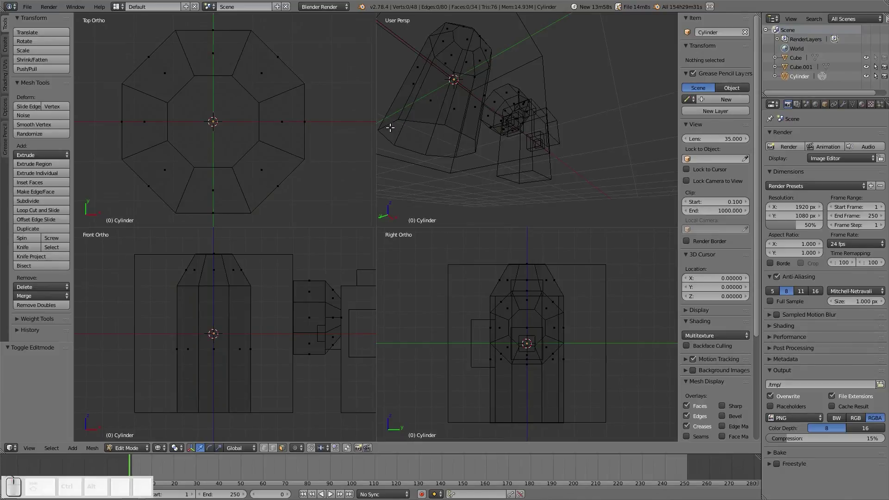
right_click(321, 305)
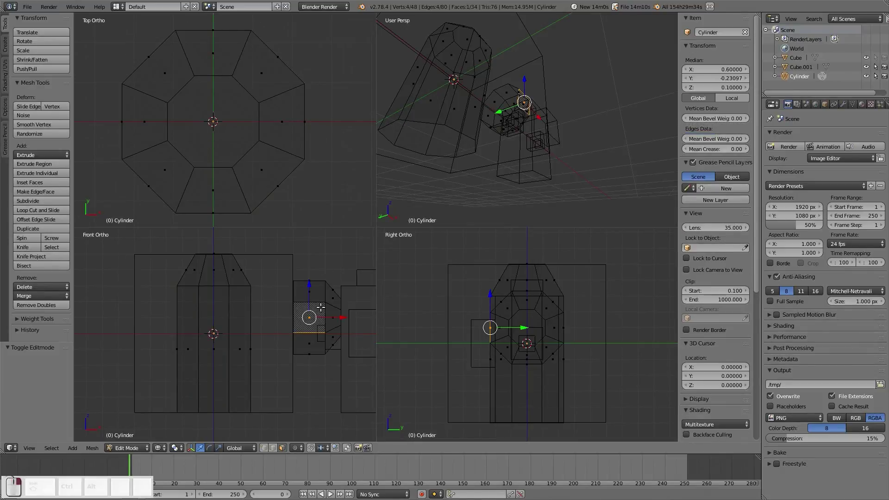
key(ctrl+KP_Add)
key(ctrl+KP_Add)
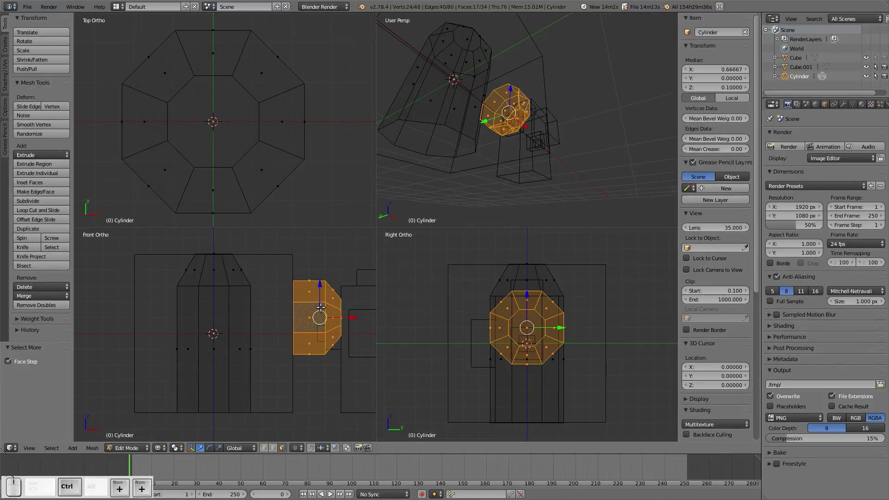
scroll(307, 206, down, 4)
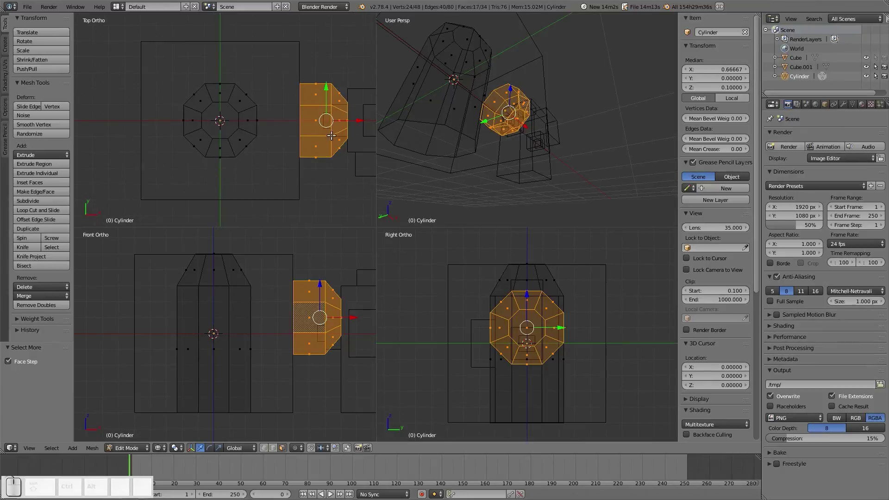
ctrl+drag(355, 122, 301, 123)
Step: Scale the horizontal piece uniformly to 0.4 to form a small side arm
scroll(295, 142, up, 4)
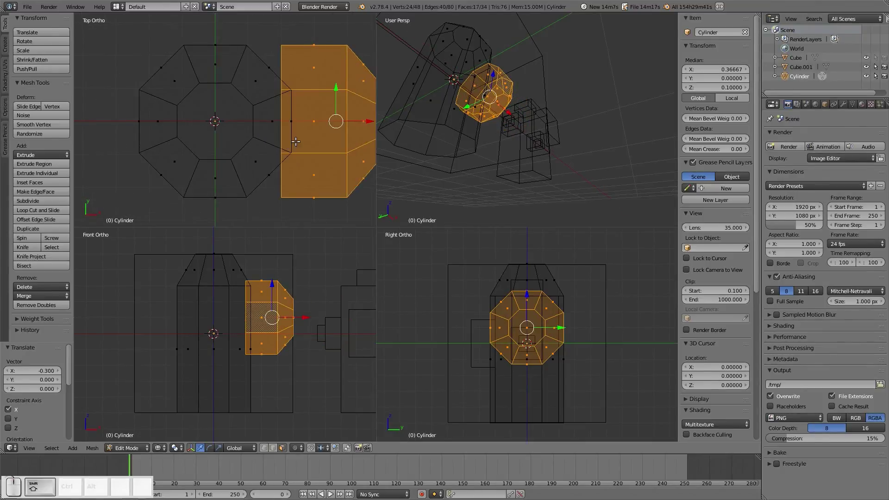
shift+middle_drag(296, 142, 214, 144)
scroll(284, 169, up, 1)
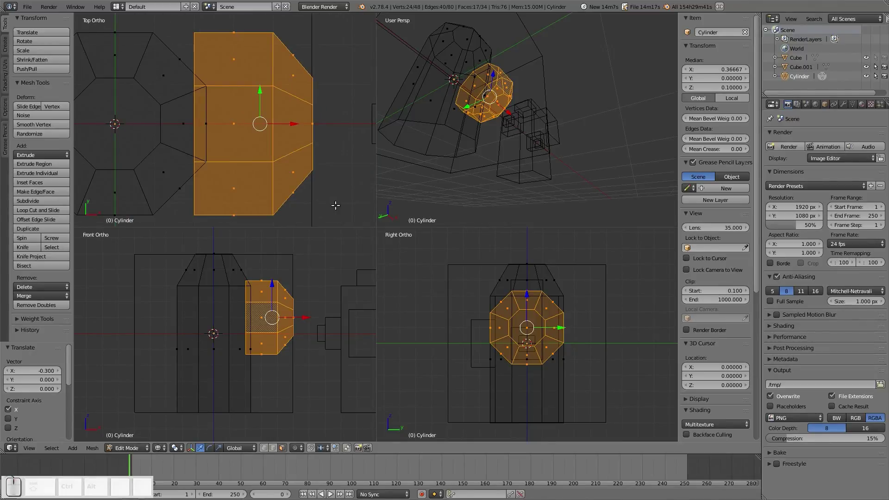
key(s)
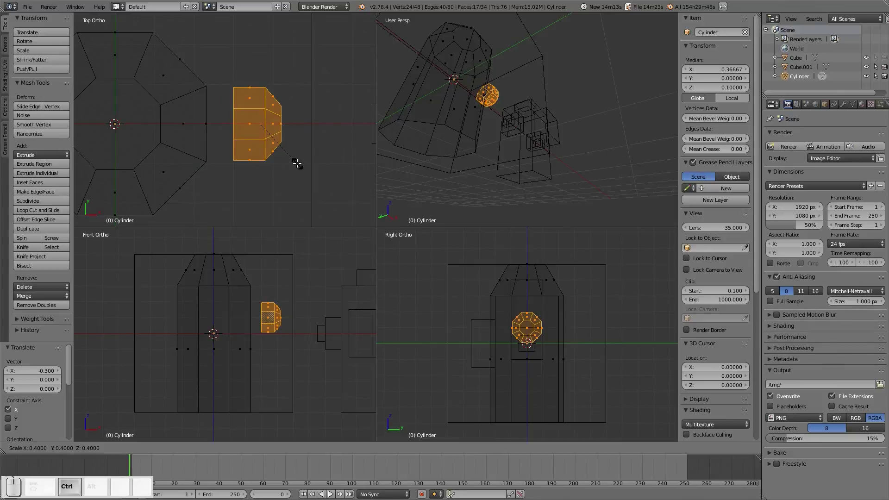
click(297, 163)
Step: Move the small arm -0.07 along X against the cylinder's side and deselect the mesh
key(g)
key(x)
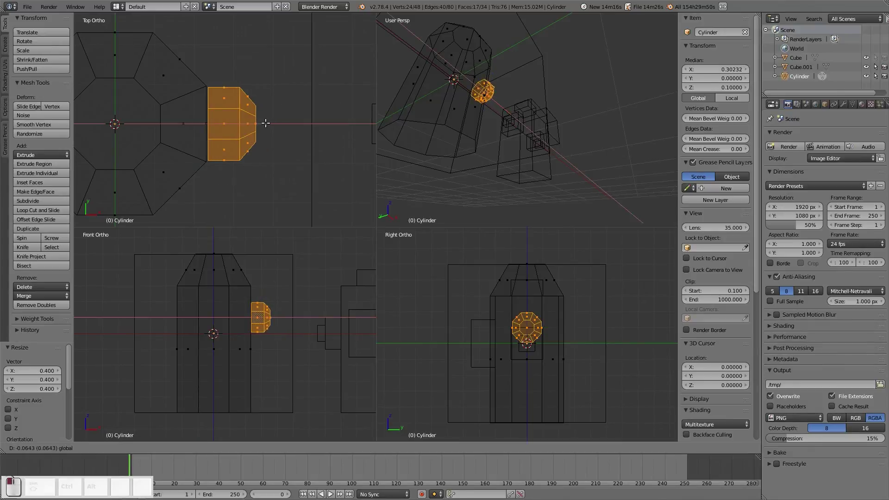
click(263, 123)
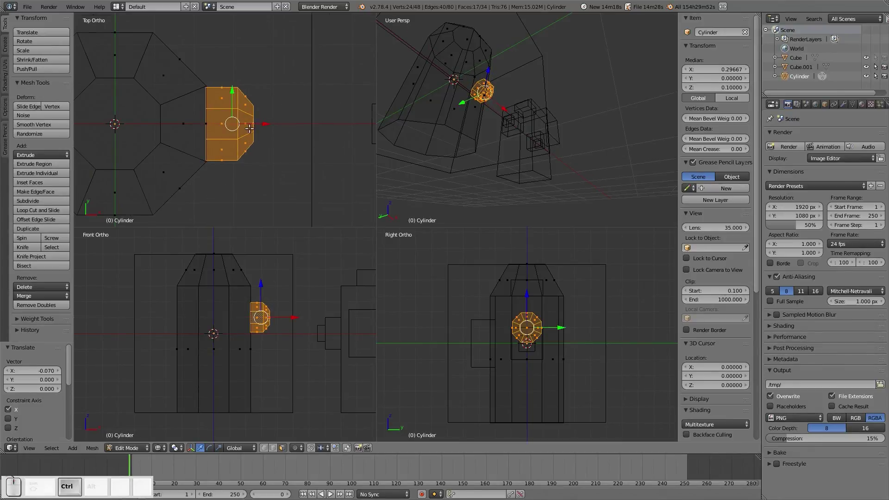
scroll(207, 121, up, 5)
shift+middle_drag(208, 121, 309, 176)
scroll(265, 154, up, 3)
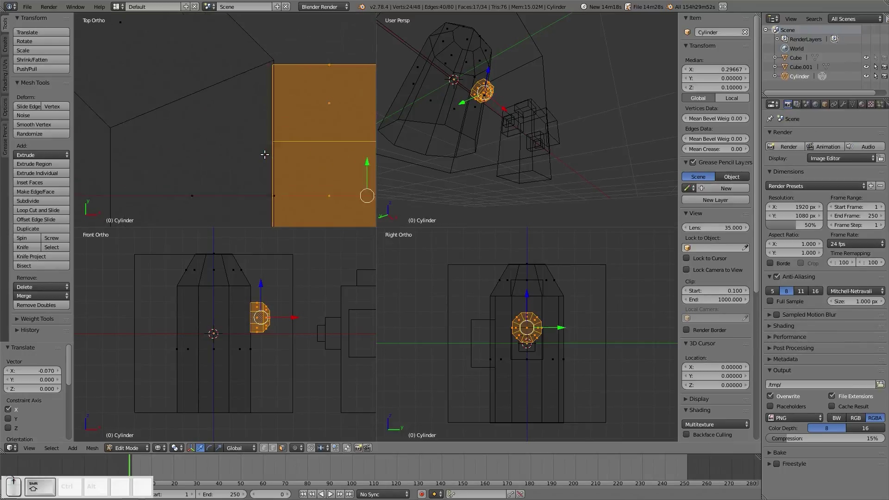
scroll(271, 150, down, 8)
key(a)
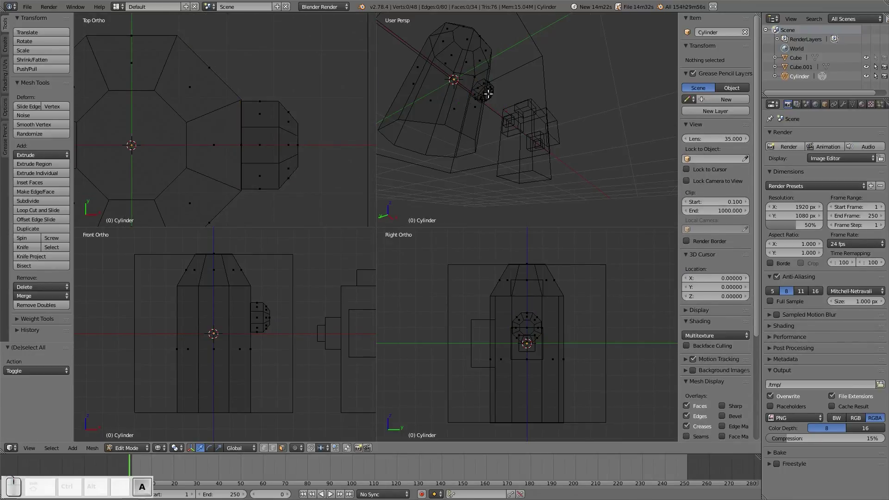
middle_drag(484, 87, 423, 149)
scroll(300, 158, down, 3)
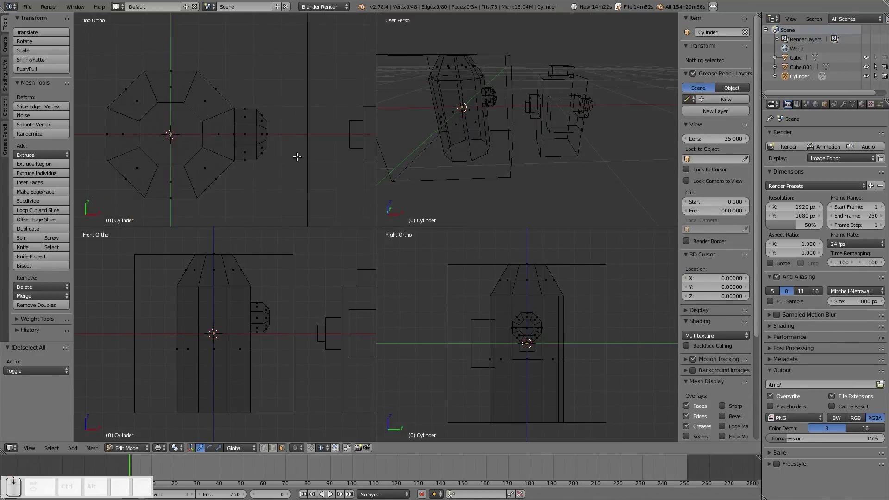
Step: Duplicate the entire small arm -0.6 along X and rotate the copy -180° in the top view to face outward
right_click(261, 134)
key(ctrl+KP_Add)
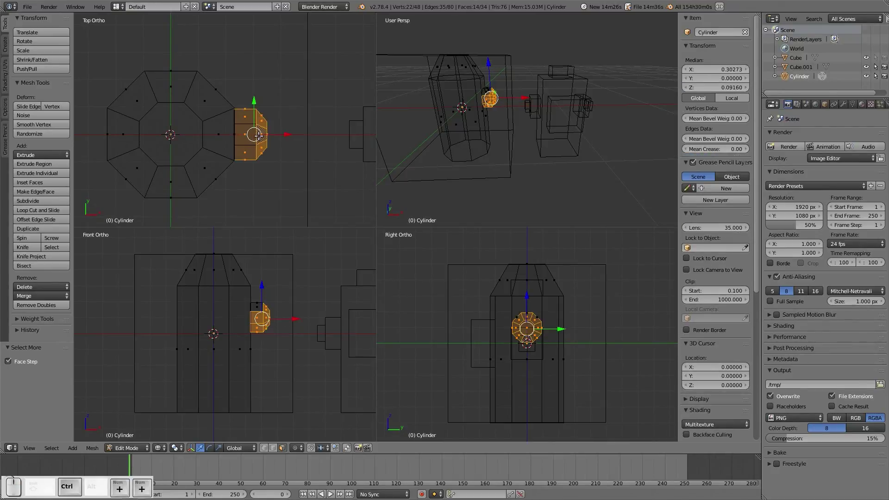
key(ctrl+KP_Add)
key(e)
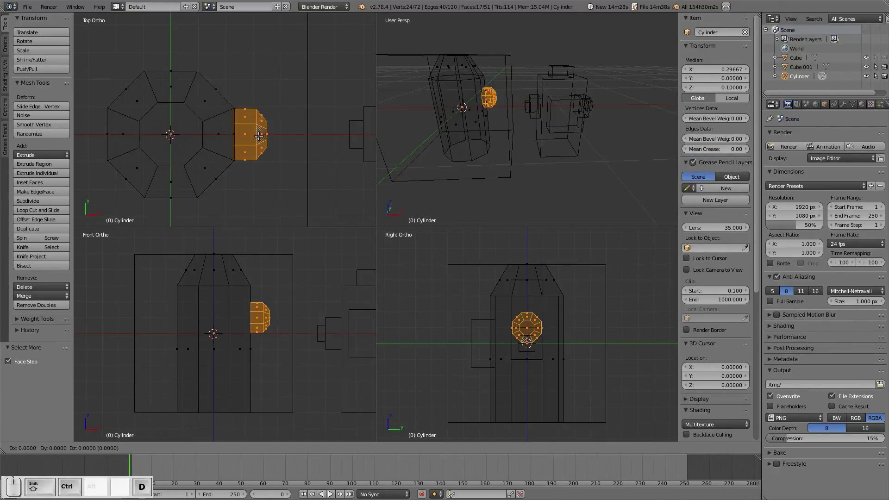
ctrl+click(103, 132)
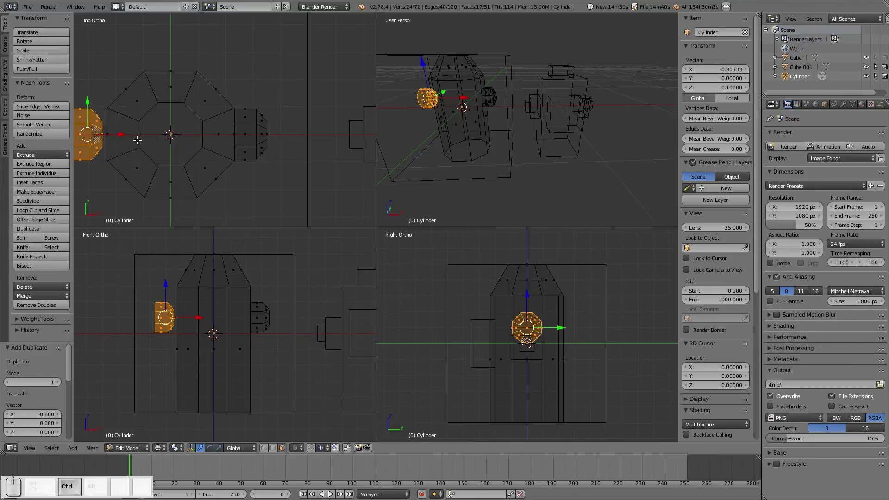
key(r)
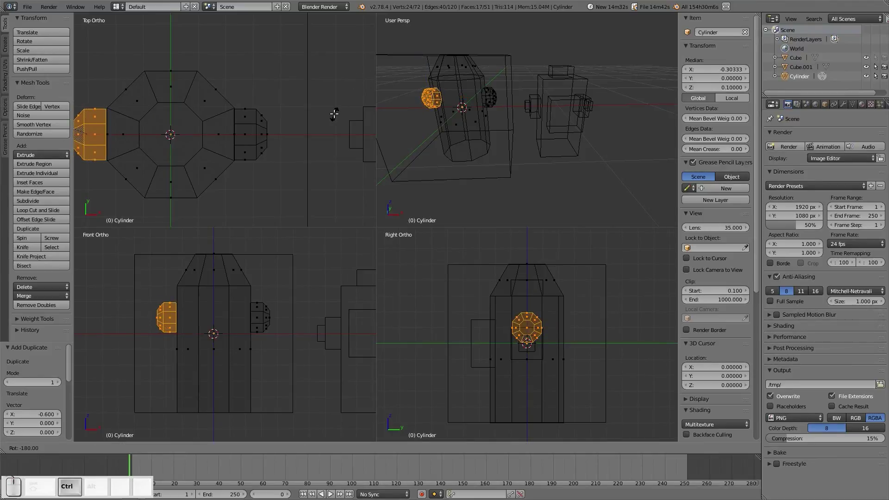
click(334, 113)
Step: Move the copied arm 0.01 along X to meet the cylinder's opposite side
scroll(179, 151, up, 2)
shift+middle_drag(148, 144, 292, 119)
scroll(320, 146, up, 6)
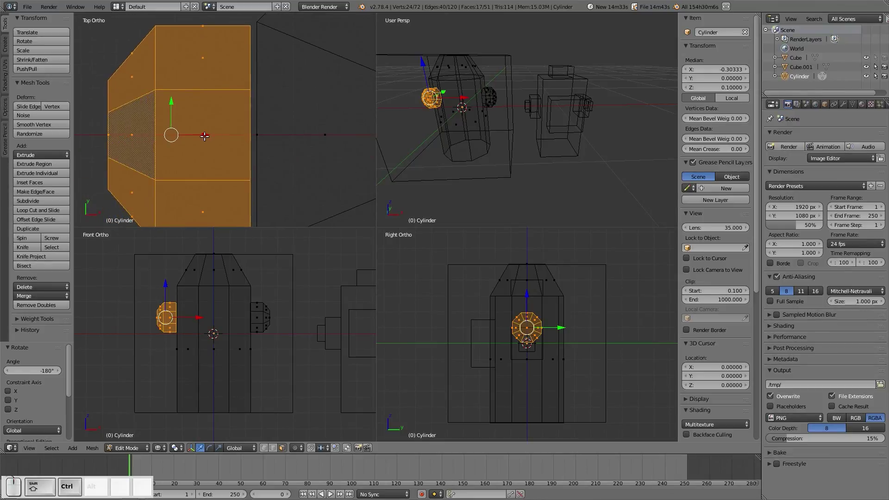
drag(204, 136, 213, 135)
scroll(300, 138, down, 3)
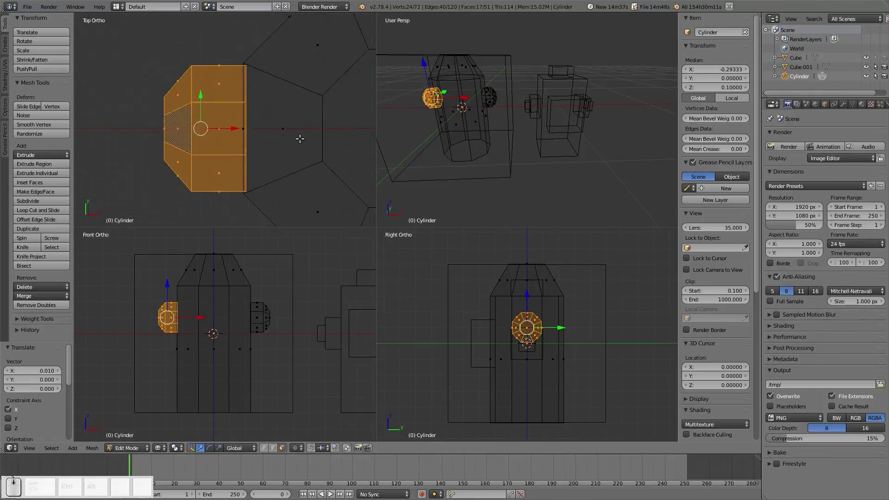
scroll(300, 139, down, 1)
shift+middle_drag(327, 123, 222, 114)
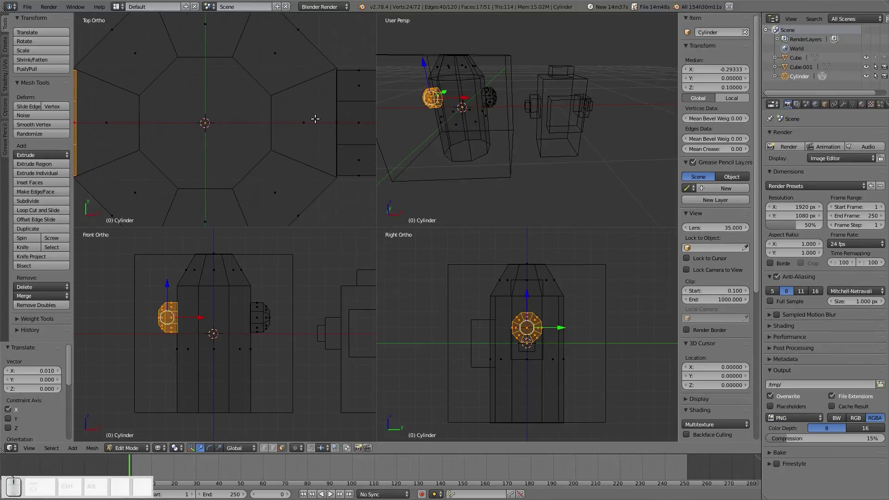
scroll(299, 123, down, 2)
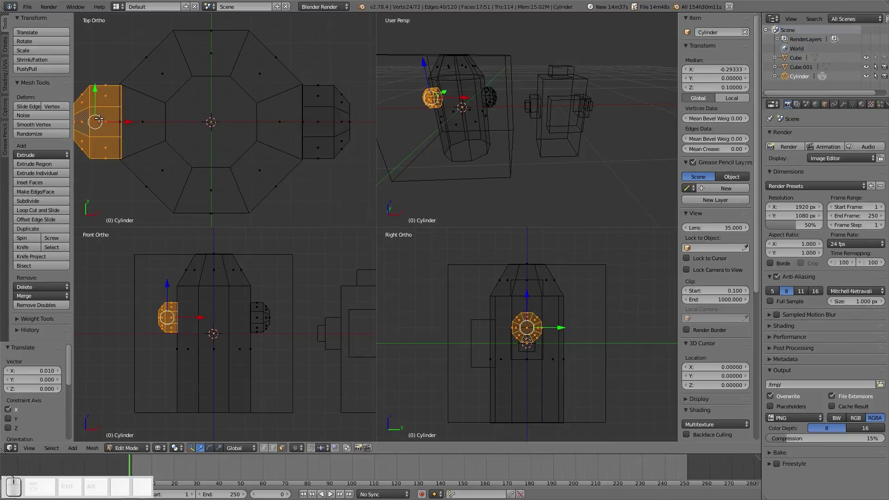
Step: Select the entire original arm and then the entire copied arm to compare their X positions
right_click(328, 119)
key(ctrl+KP_Add)
key(ctrl+KP_Add)
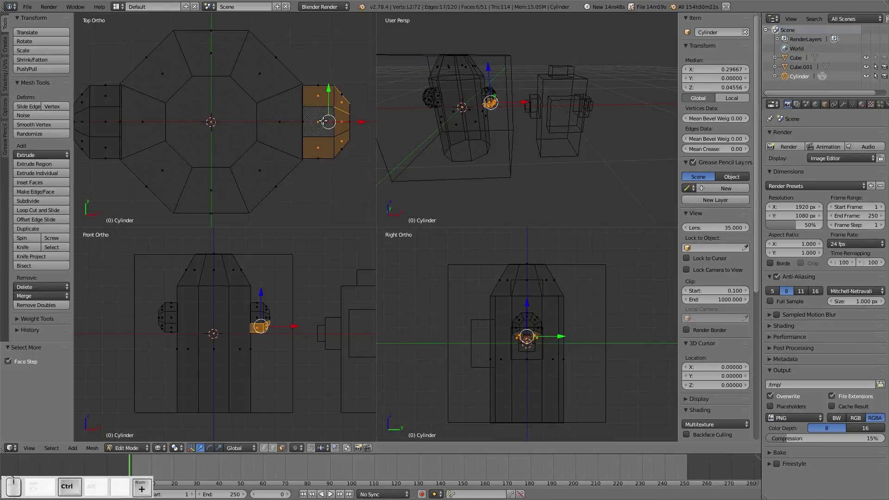
shift+right_click(323, 121)
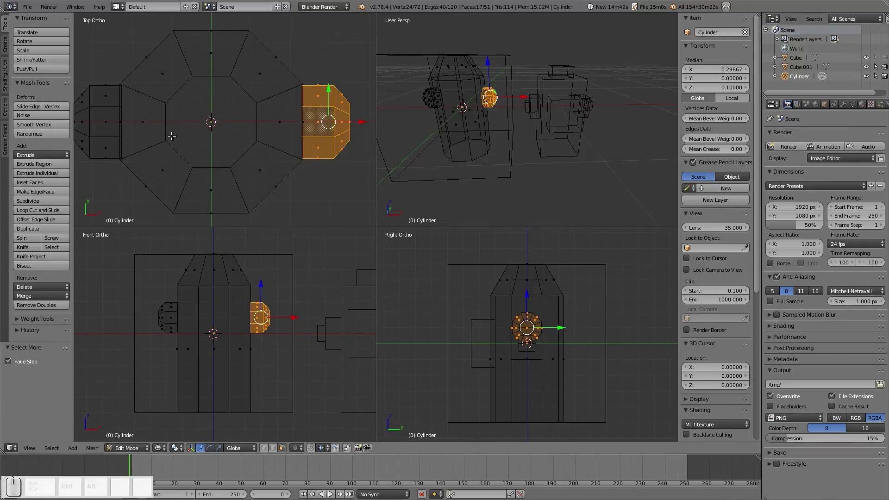
right_click(105, 121)
key(ctrl+KP_Add)
key(ctrl+KP_Add)
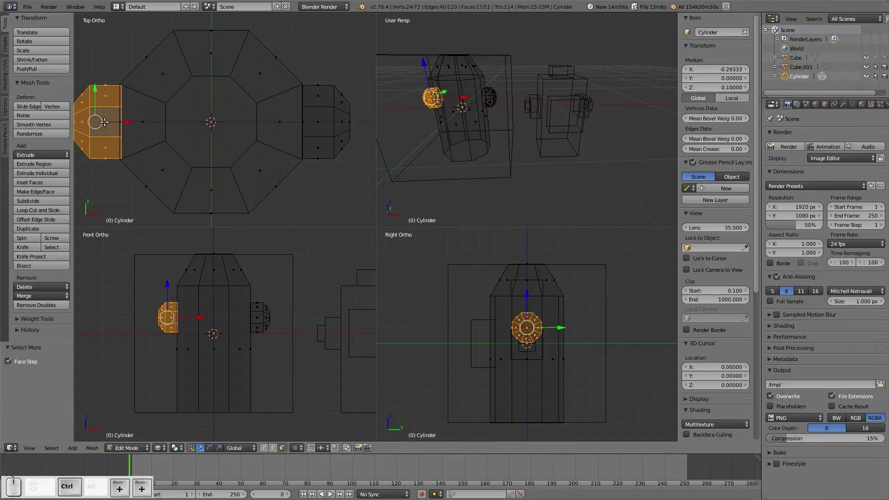
Step: Set the copied arm's median X position to -0.29667, deselect the mesh and inspect where the arm meets the cylinder
click(709, 69)
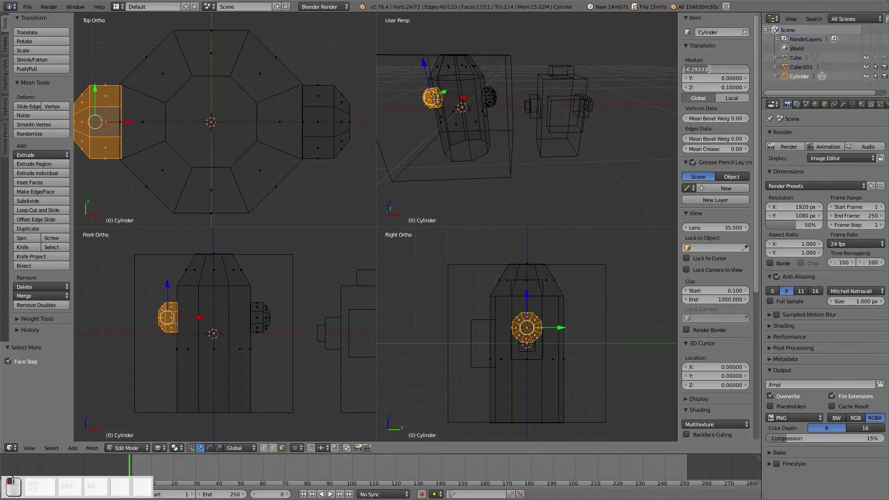
text(-0.)
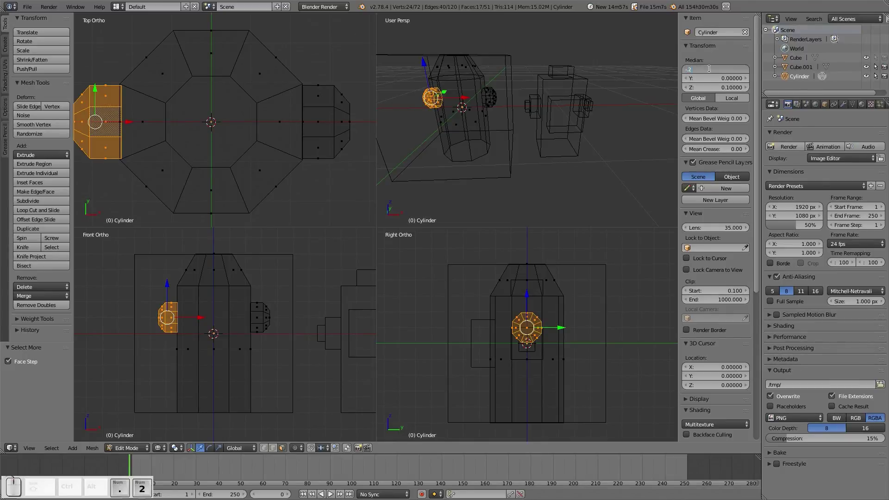
text(29667)
key(Return)
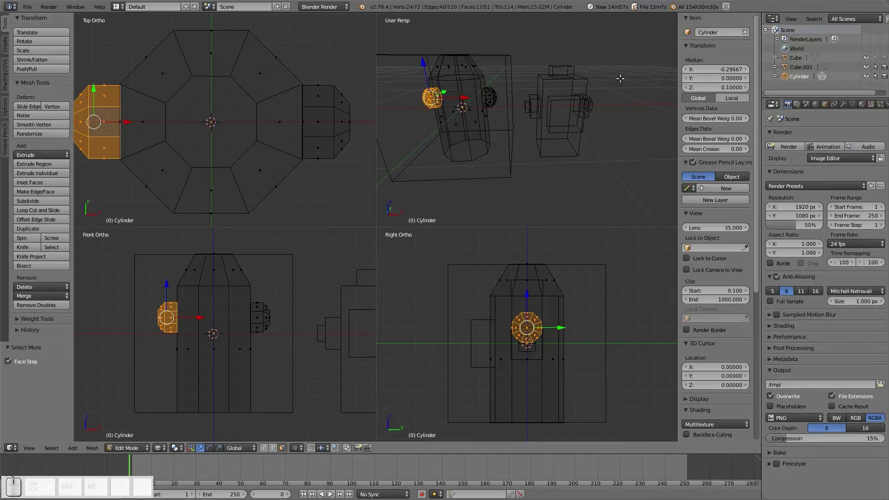
key(a)
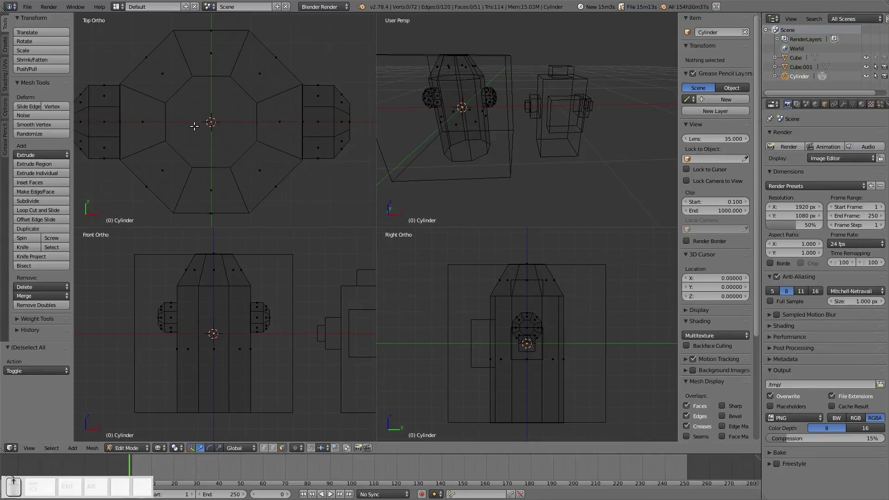
scroll(194, 126, up, 6)
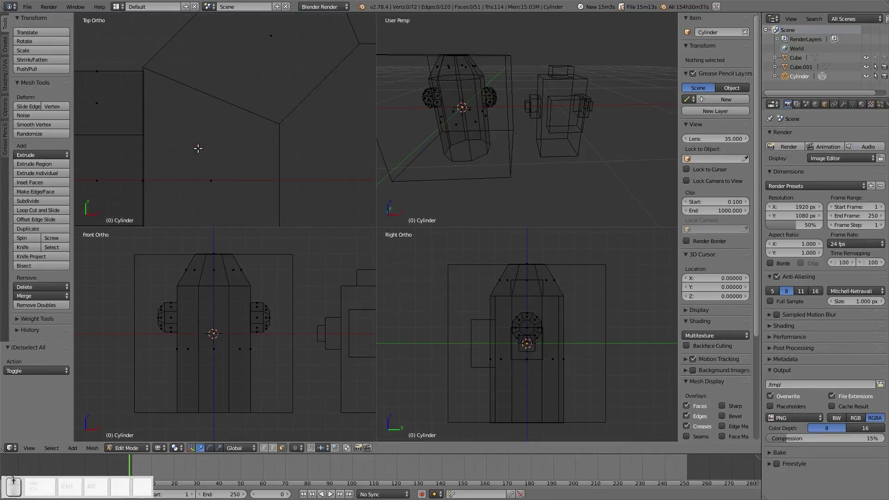
scroll(193, 155, down, 5)
shift+scroll(283, 159, down, 2)
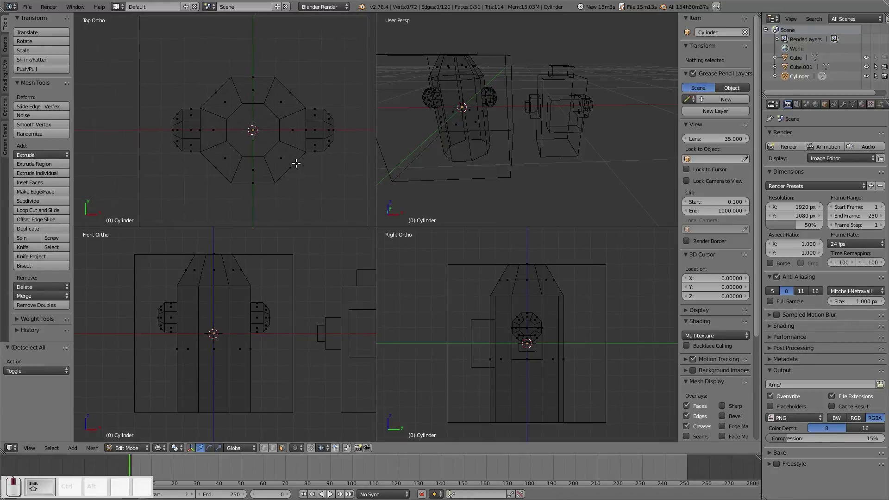
Step: Duplicate the whole nozzle on the hydrant's negative-X side, moving the copy 0.3 along X and -0.3 along Y
right_click(181, 123)
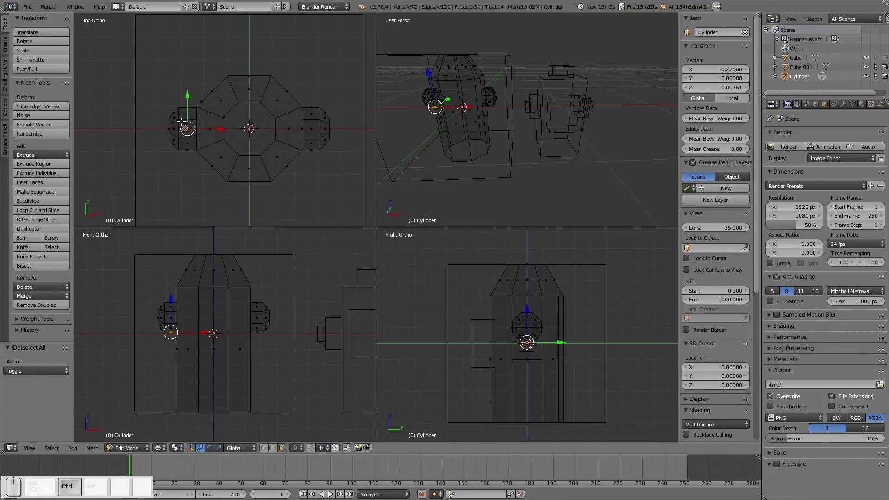
key(ctrl+KP_Add)
key(ctrl+KP_Add)
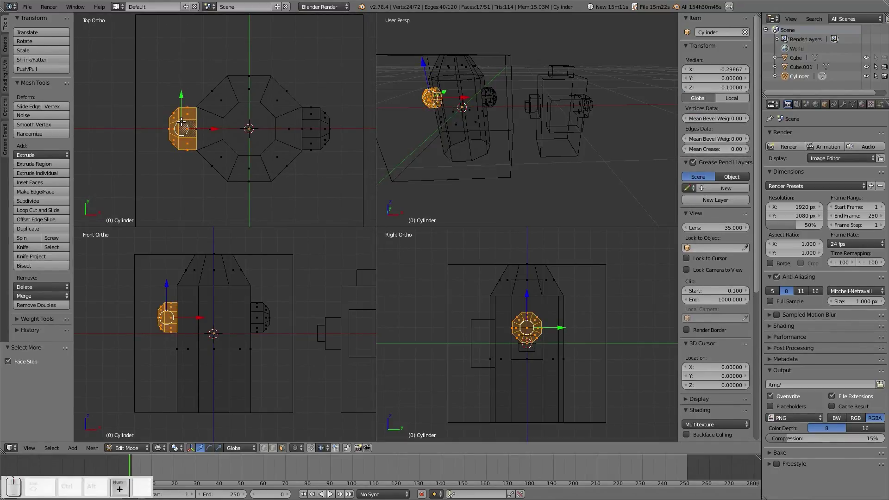
key(shift+s)
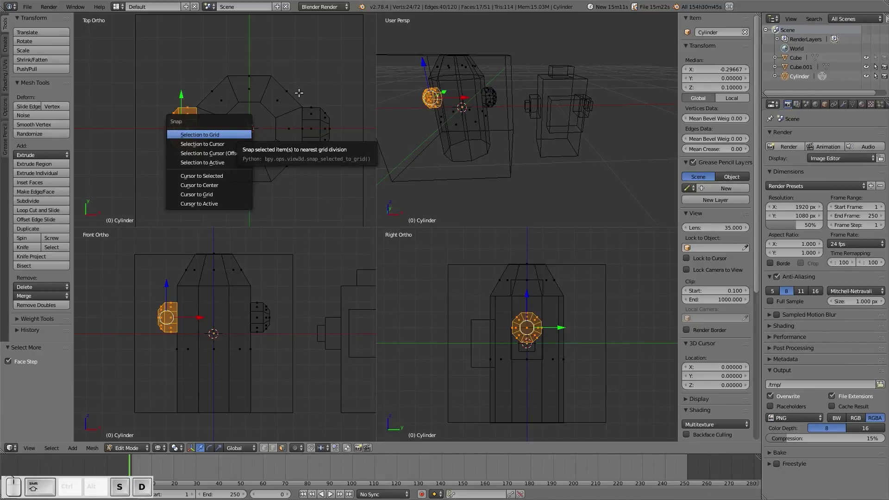
key(Escape)
key(shift+d)
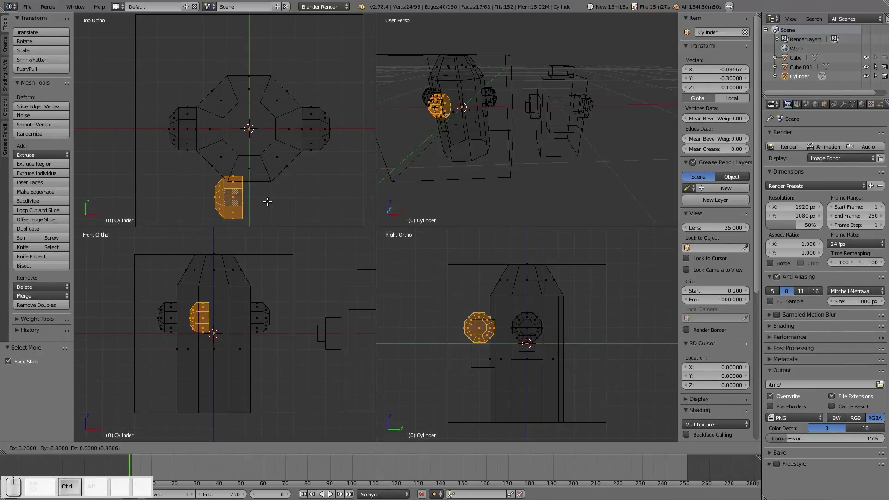
ctrl+click(272, 202)
Step: Rotate the copied nozzle by -90° to face the front and set its median X to 0
key(r)
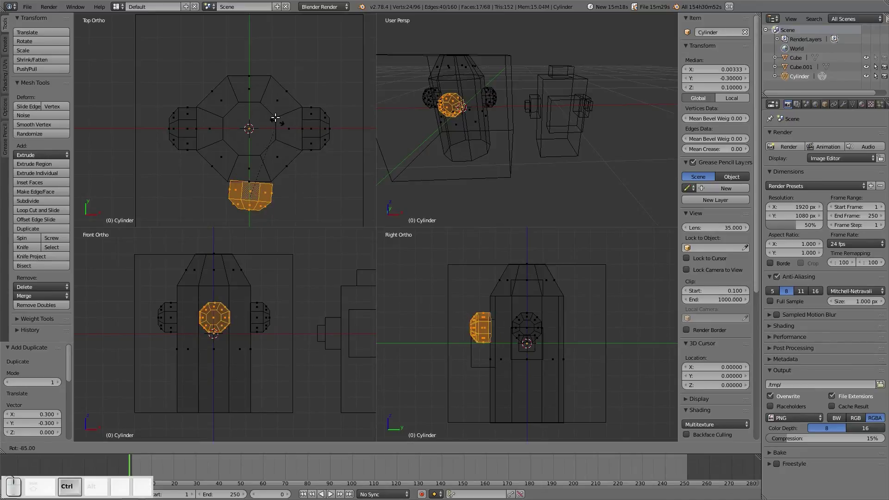
ctrl+click(268, 116)
scroll(268, 204, up, 7)
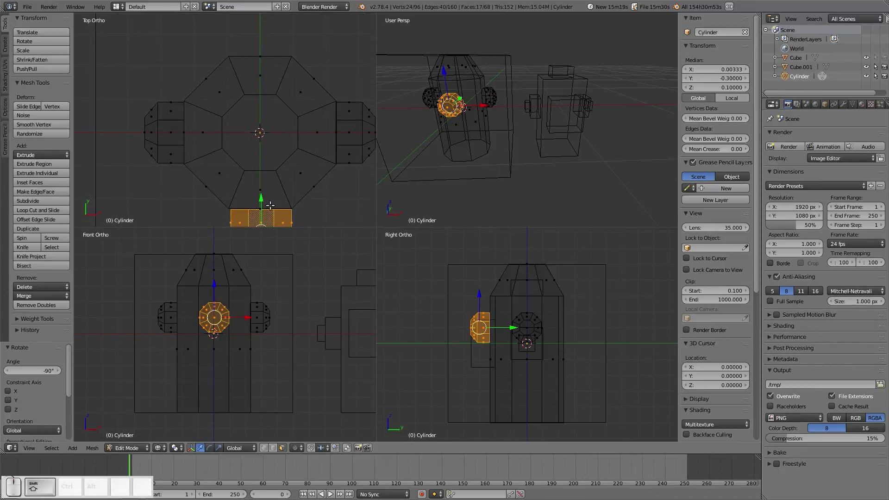
scroll(248, 163, up, 1)
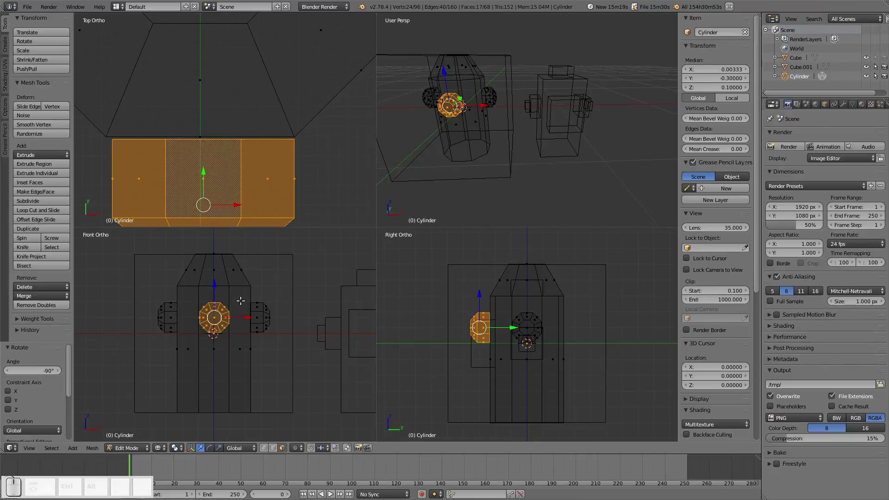
click(715, 78)
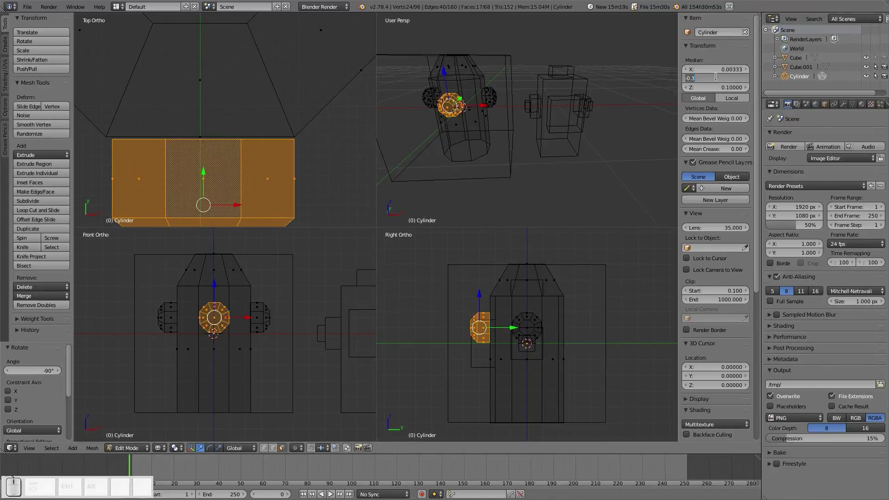
click(716, 68)
text(0)
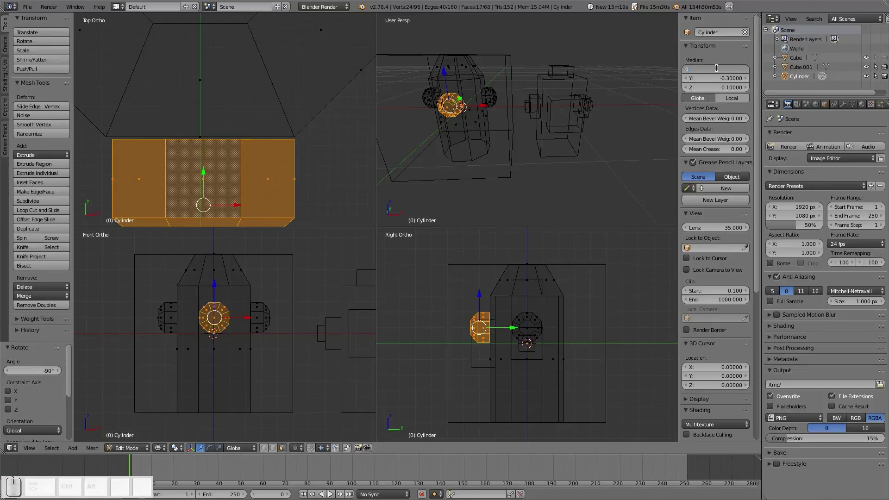
key(Return)
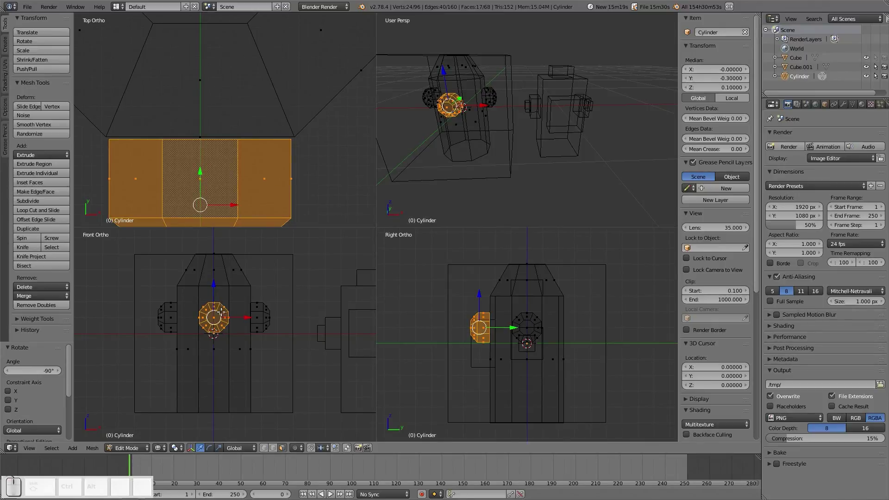
Step: Scale the front nozzle by 1.2 and move it down 0.1 along Z
key(s)
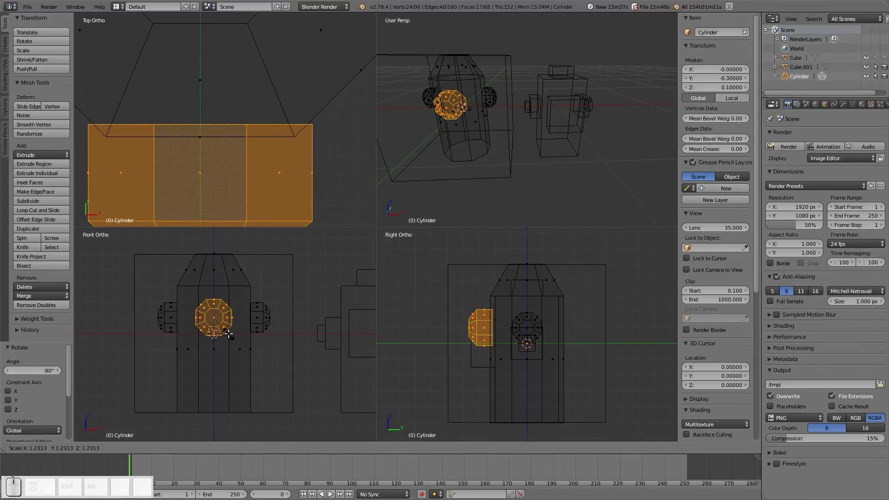
ctrl+click(228, 333)
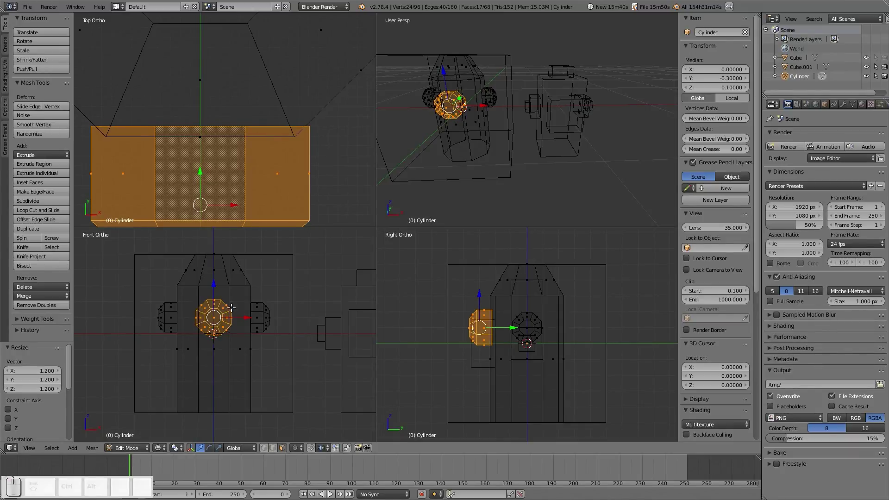
key(g)
key(z)
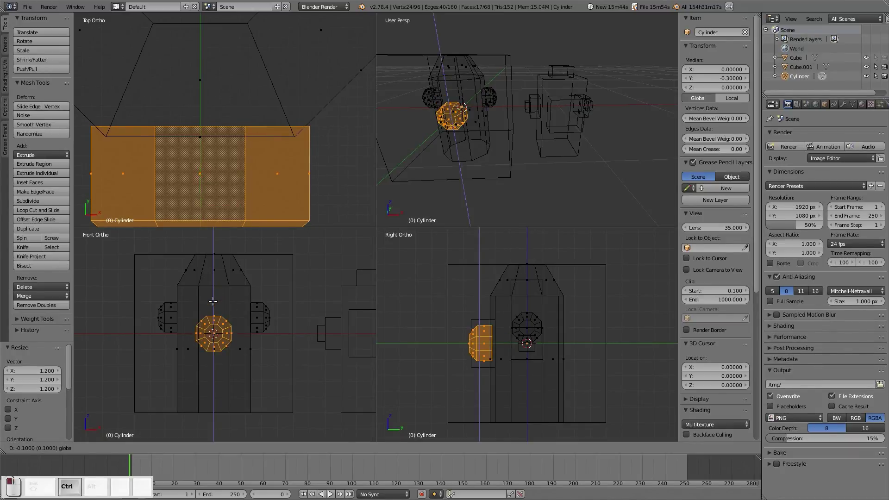
ctrl+click(212, 301)
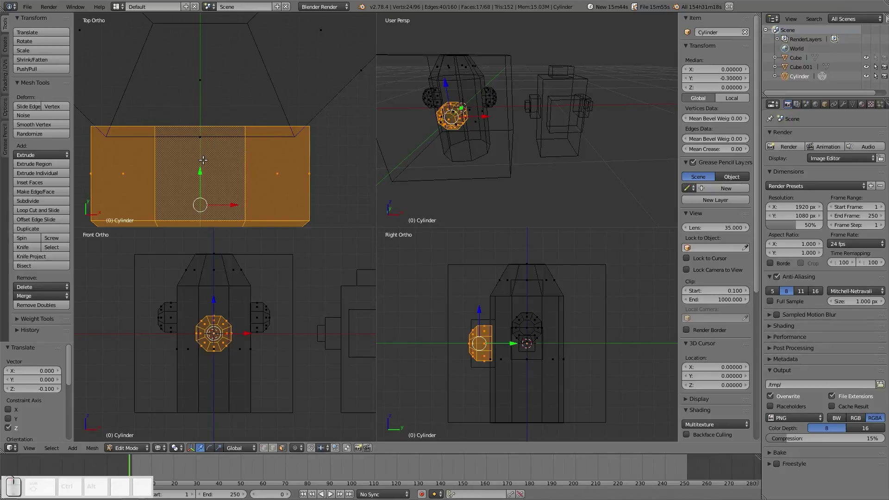
Step: Nudge the front nozzle slightly along Y into the hydrant body, deselect everything and return to Object Mode
key(g)
key(y)
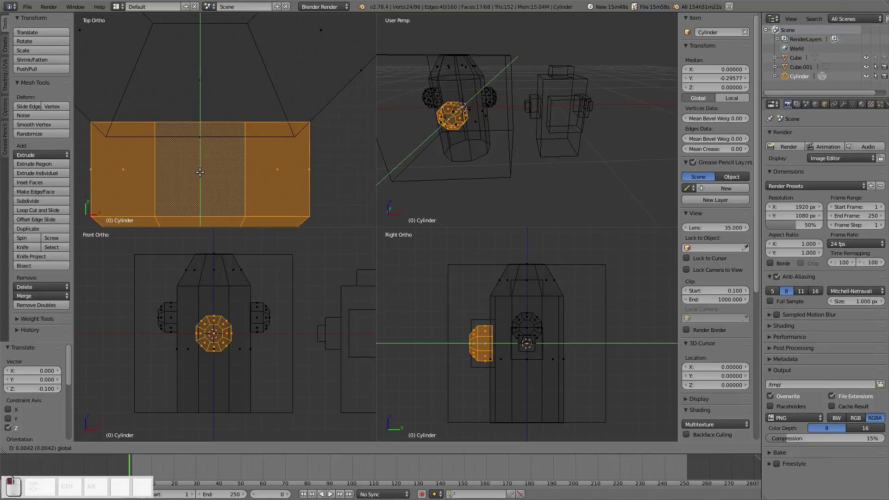
click(199, 168)
key(a)
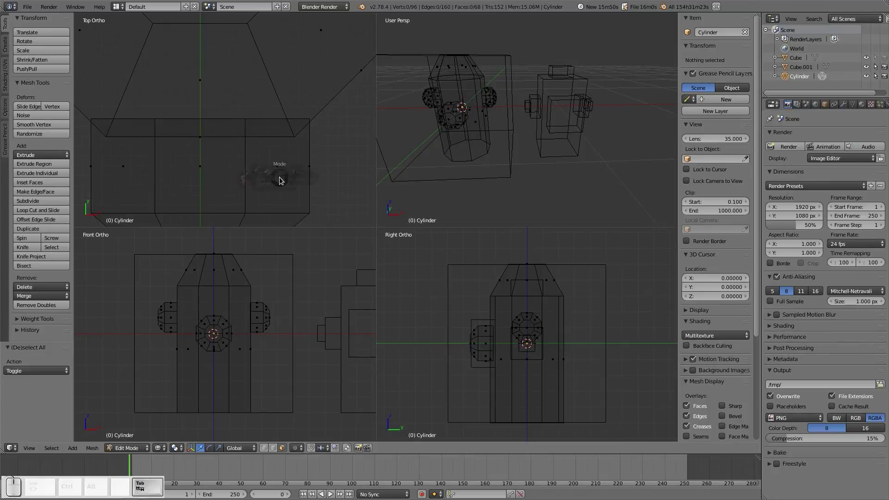
key(Tab)
click(227, 173)
Step: Display the models in solid shading, inspect the new front nozzle and reselect the hydrant
scroll(227, 173, down, 4)
key(z)
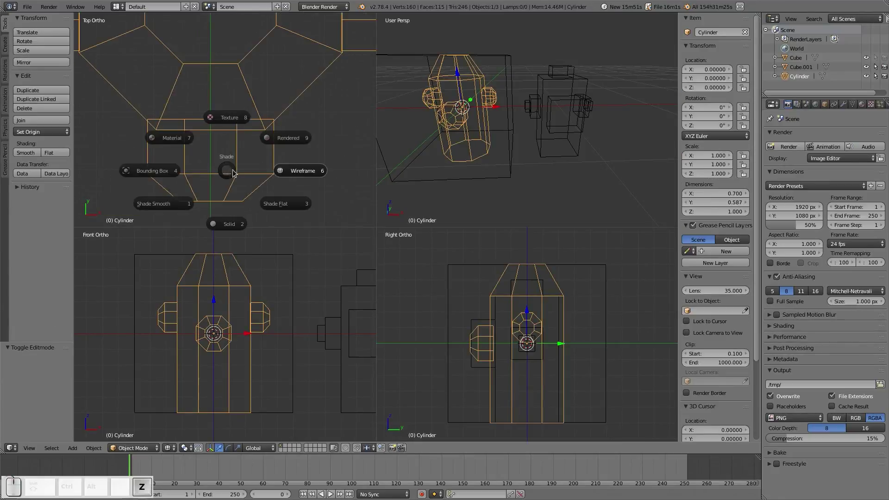
click(226, 226)
key(a)
middle_drag(440, 136, 487, 115)
scroll(532, 107, up, 3)
scroll(615, 101, down, 2)
scroll(450, 107, up, 2)
scroll(546, 129, down, 2)
right_click(486, 114)
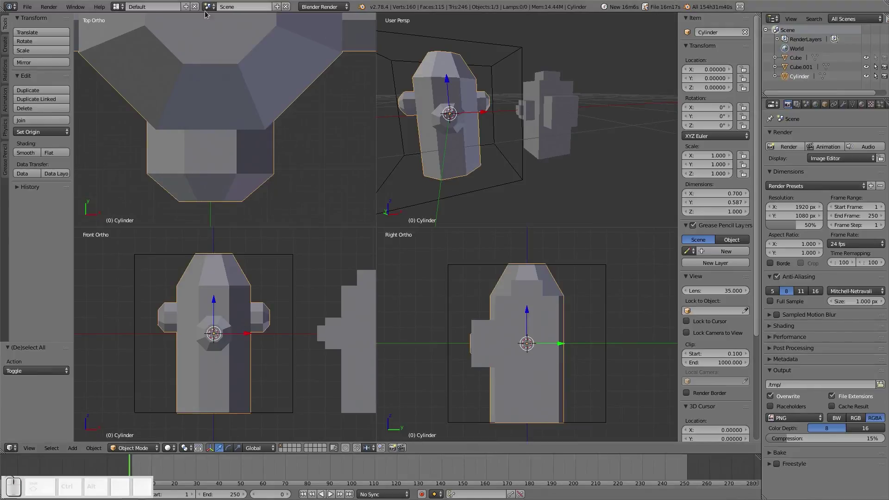
Step: Switch to the UV Editing screen layout and put the hydrant into Edit Mode
click(114, 5)
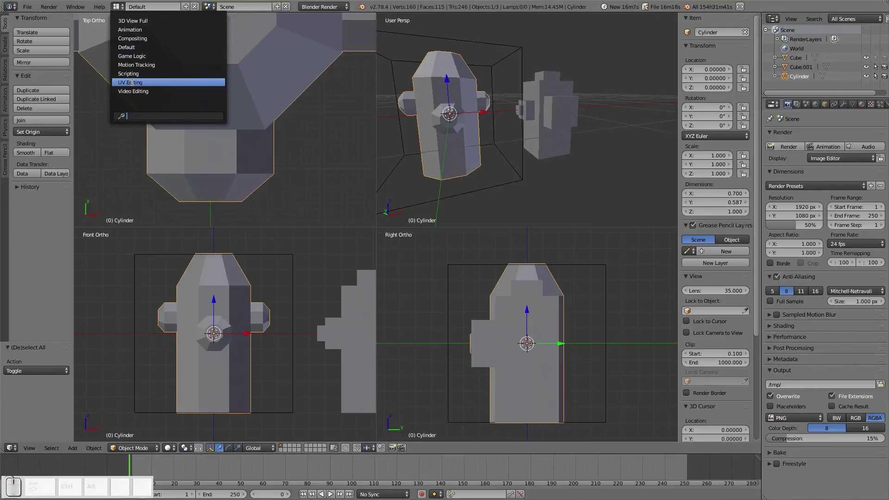
click(132, 82)
middle_drag(679, 286, 699, 255)
scroll(699, 252, up, 5)
key(Tab)
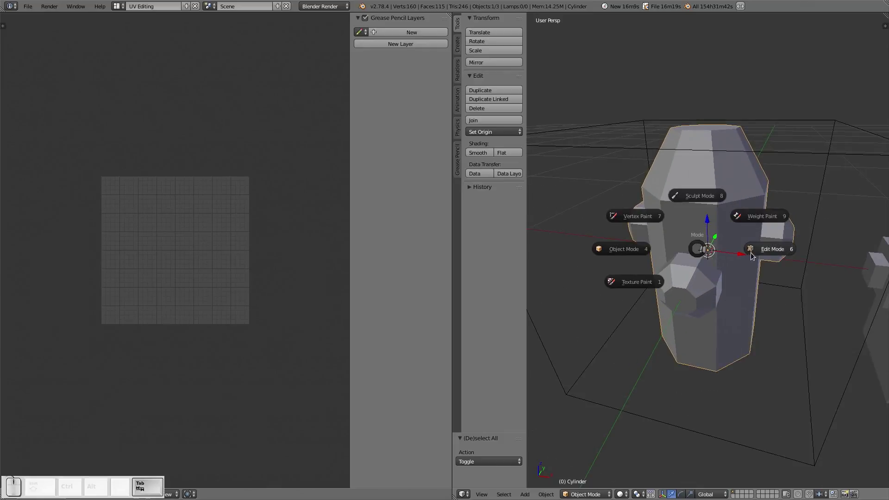
click(772, 254)
Step: Select all faces of the front nozzle, growing from its end face, and unwrap them with Unwrap
right_click(676, 302)
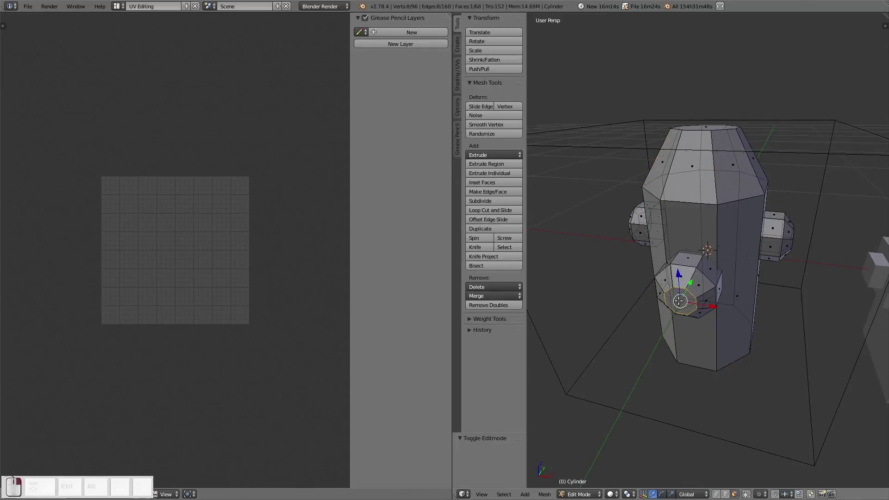
key(ctrl+KP_Add)
key(ctrl+KP_Add)
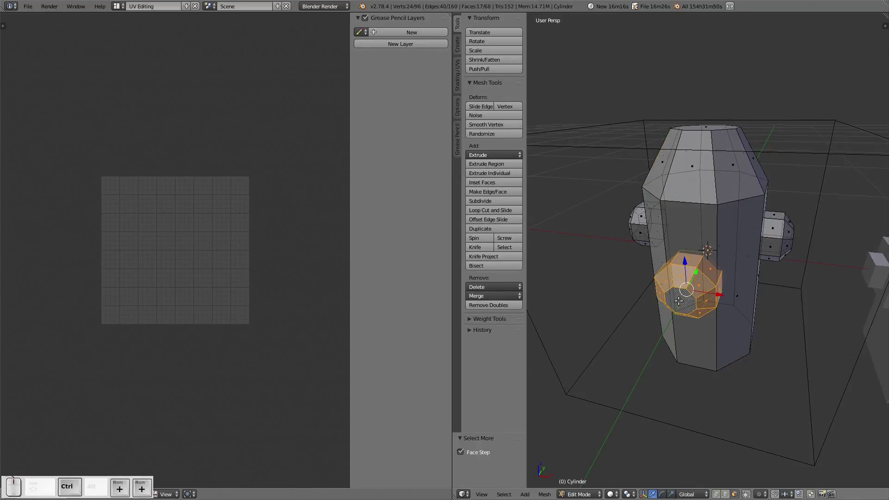
key(u)
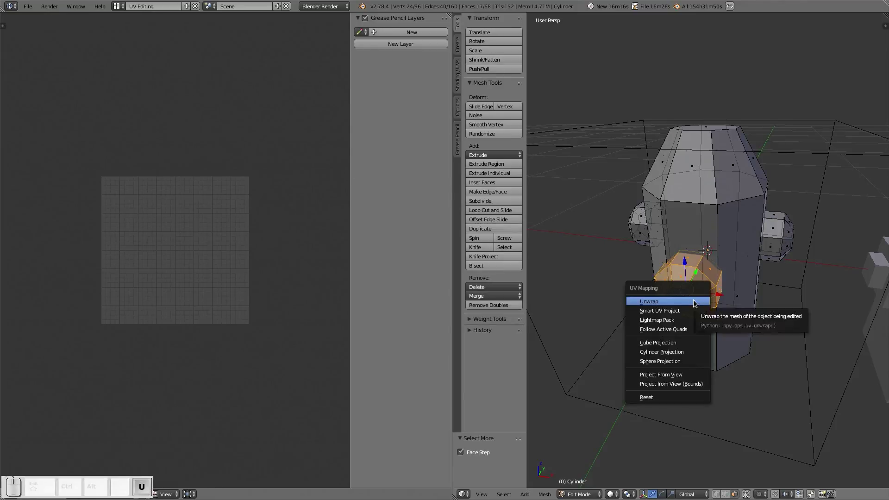
click(692, 302)
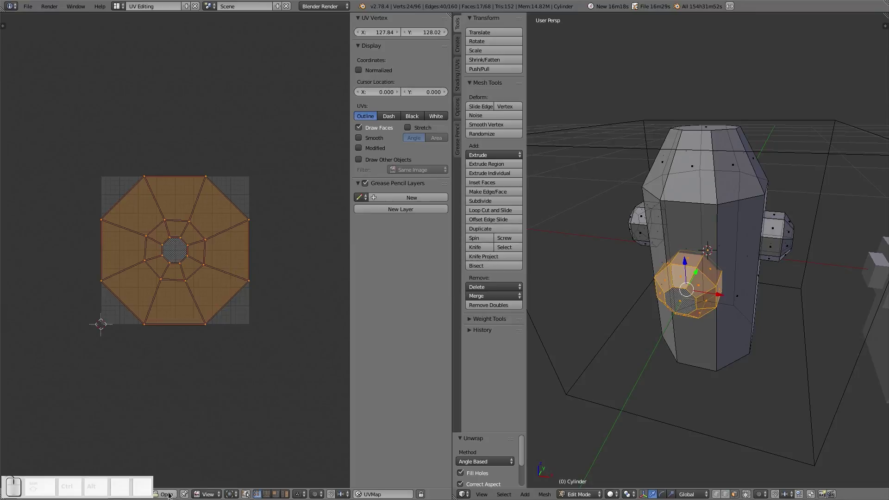
Step: Create a new 1024 x 1024 px image for the unwrapped nozzle with the generated type Color Grid
drag(93, 488, 59, 10)
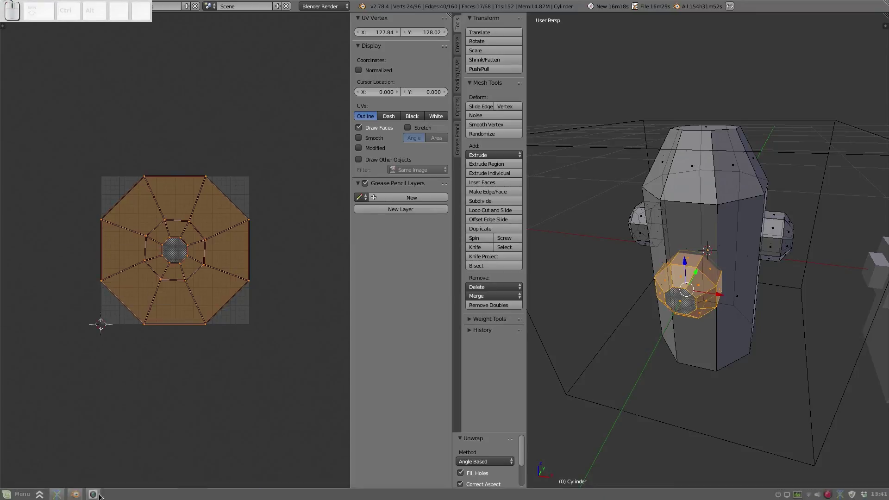
click(131, 494)
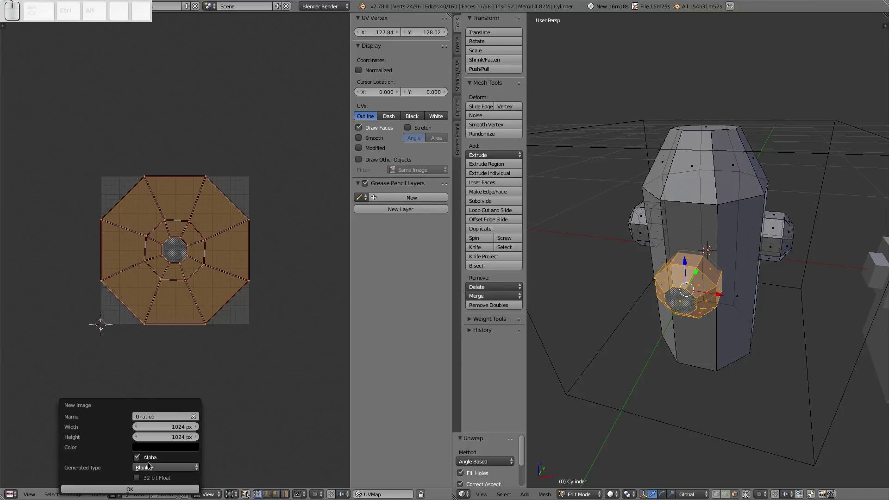
click(151, 467)
click(160, 436)
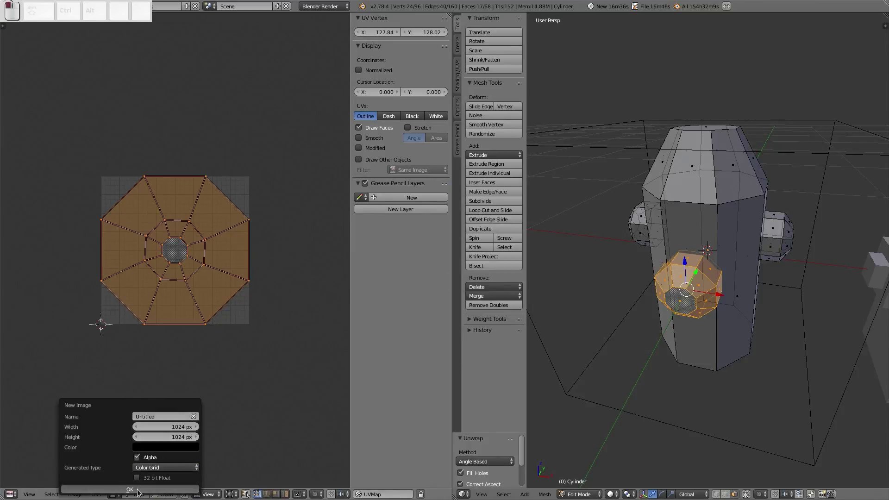
click(130, 489)
Step: Display the hydrant in Texture shading, deselect everything and limit face selection to the visible geometry
key(z)
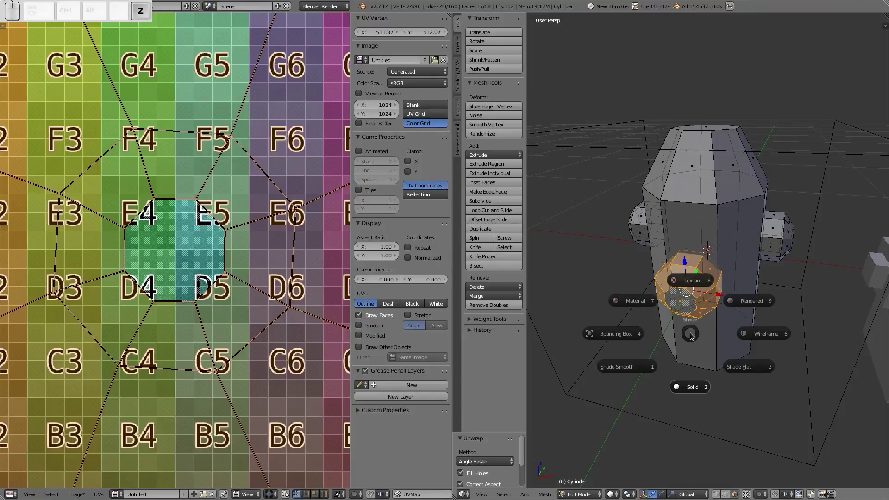
click(689, 283)
key(a)
scroll(704, 313, up, 6)
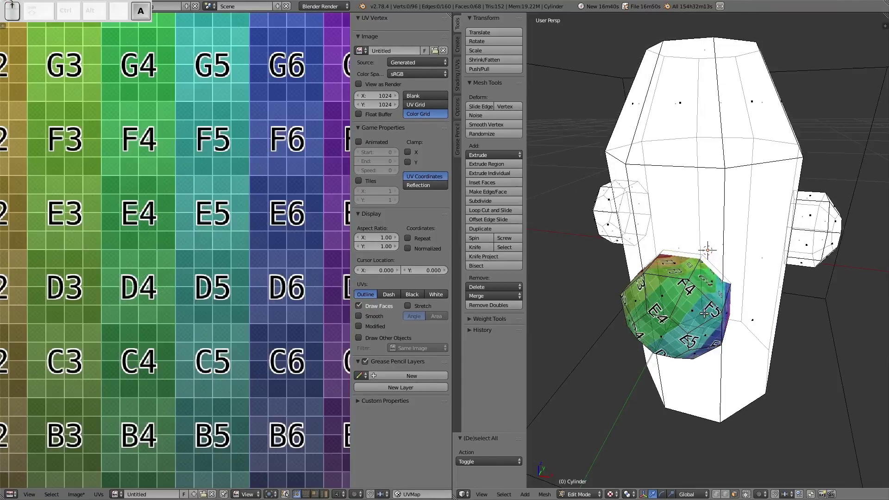
middle_drag(689, 293, 689, 291)
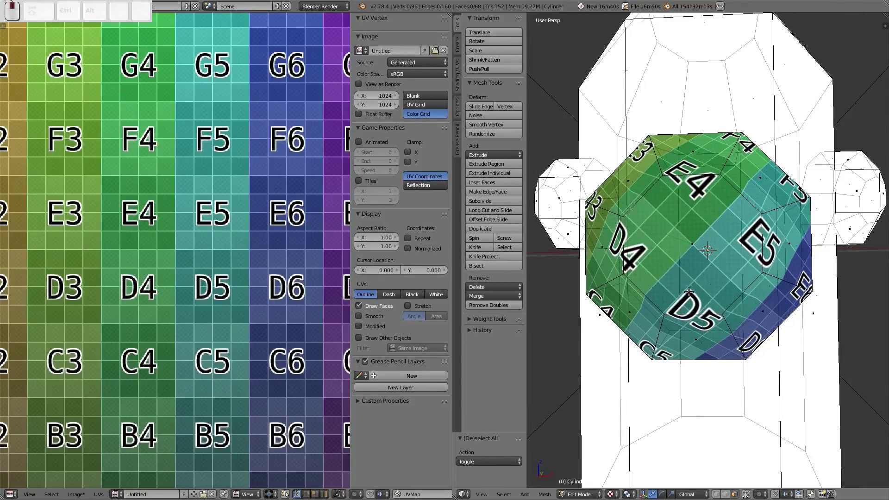
click(745, 494)
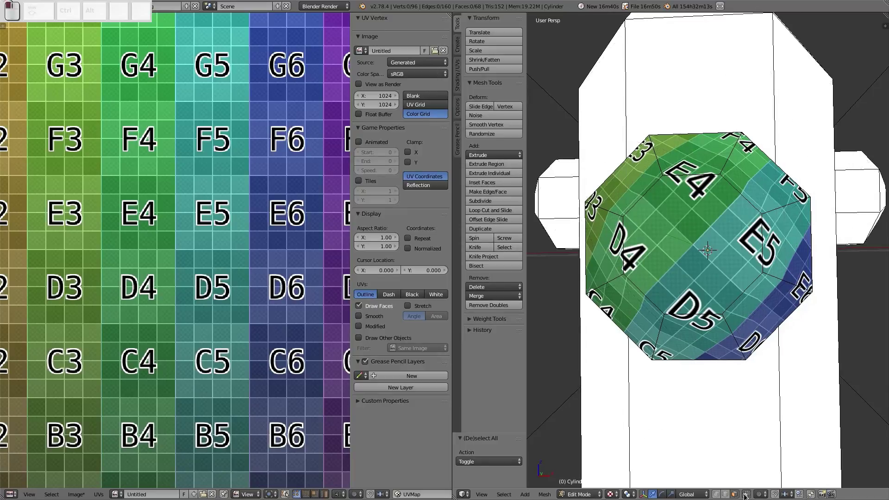
middle_drag(683, 292, 681, 294)
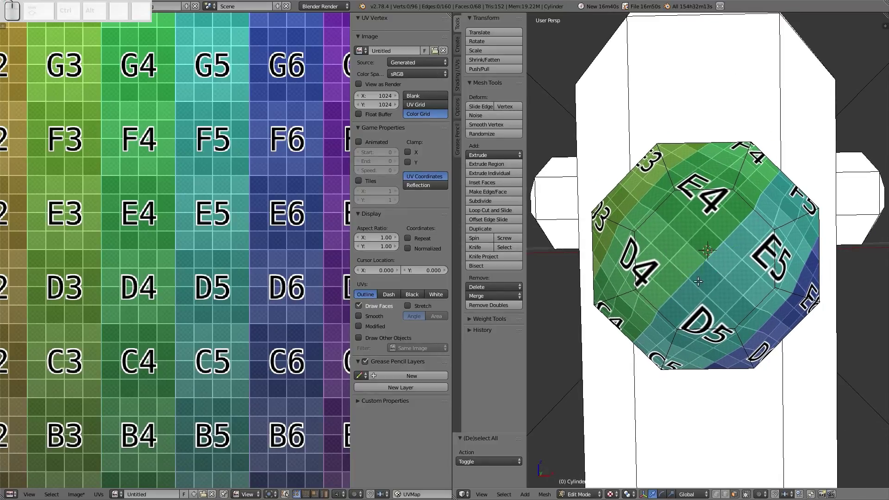
Step: Examine how the colour grid maps onto the front nozzle by selecting a side face and the end face
middle_drag(693, 265, 749, 291)
right_click(752, 293)
middle_drag(782, 268, 717, 287)
scroll(717, 286, down, 5)
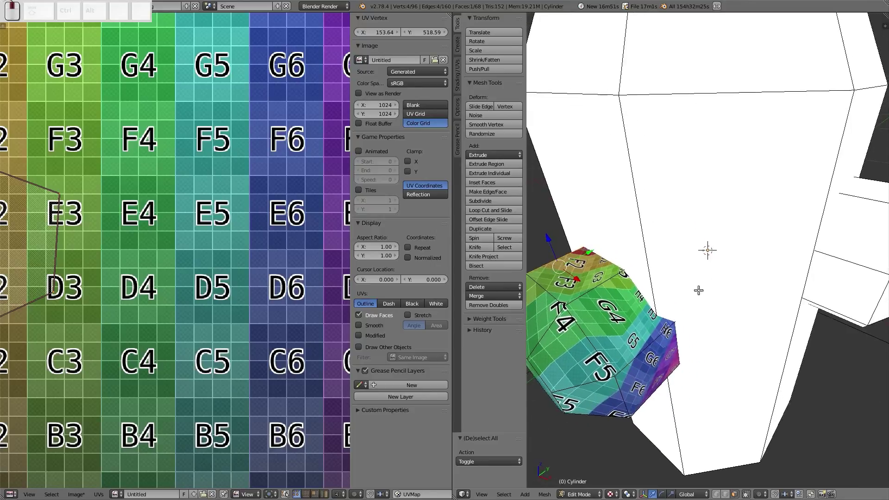
scroll(584, 364, up, 3)
middle_drag(586, 366, 693, 339)
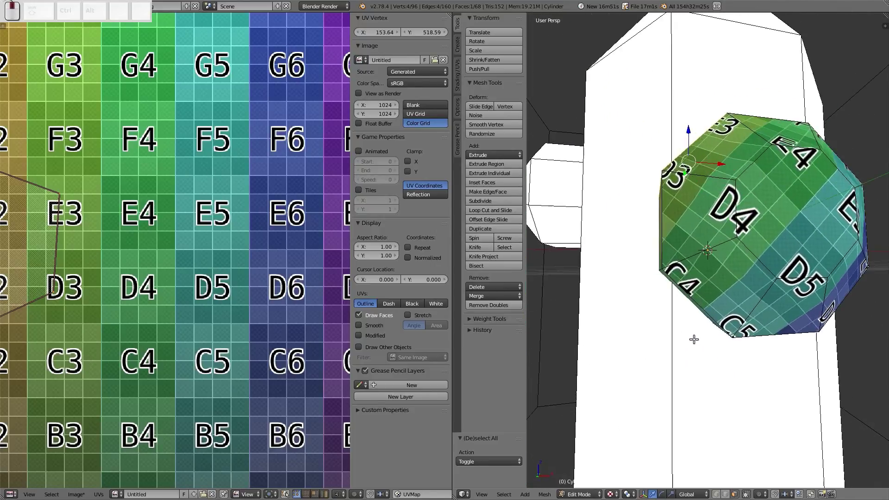
right_click(782, 226)
scroll(781, 226, down, 3)
scroll(191, 310, down, 2)
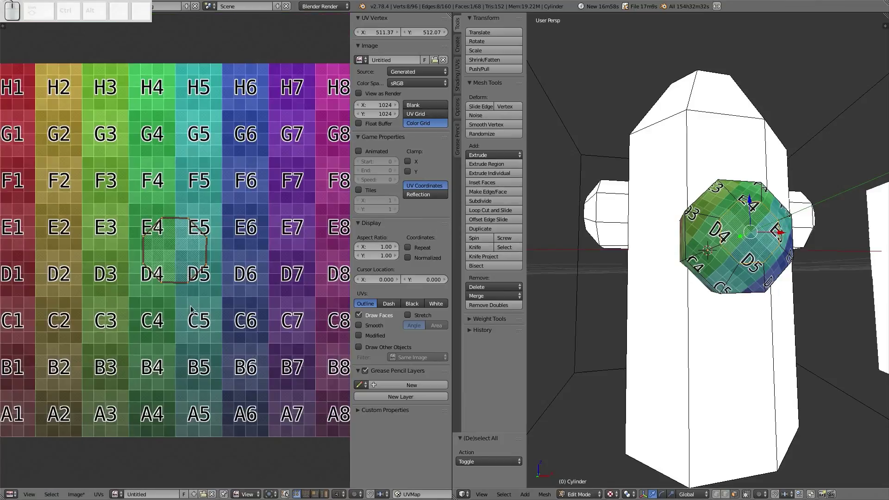
Step: Examine the front nozzle's UV layout by growing the selection outward from its end face, and clear the selection
key(ctrl+KP_Add)
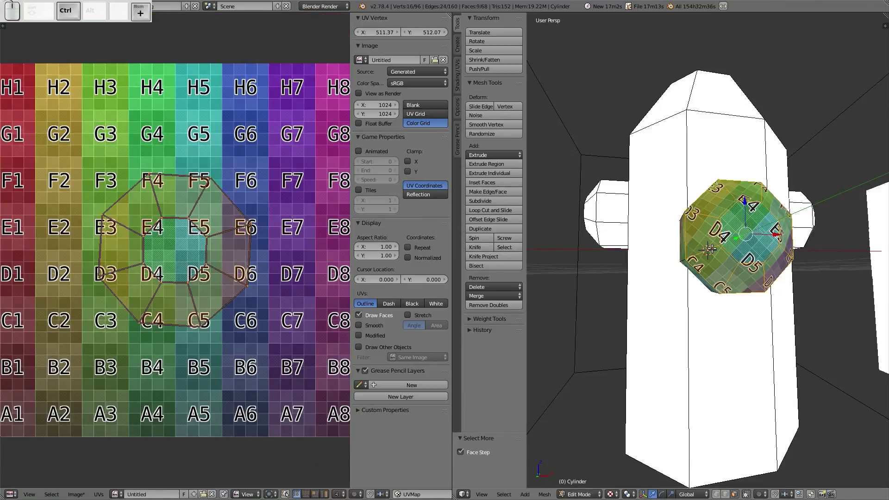
key(ctrl+KP_Add)
key(a)
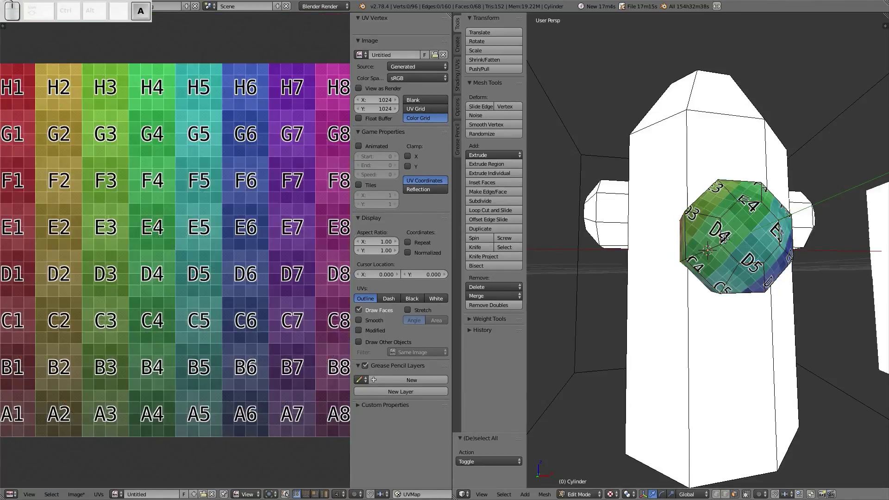
Step: Select the front nozzle's end face and mark its boundary edges as a seam
middle_drag(725, 238, 717, 333)
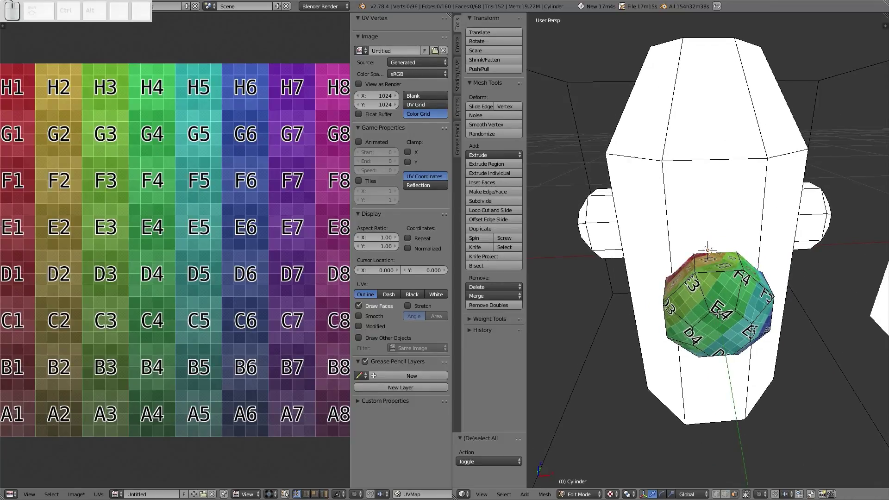
right_click(716, 314)
key(Tab)
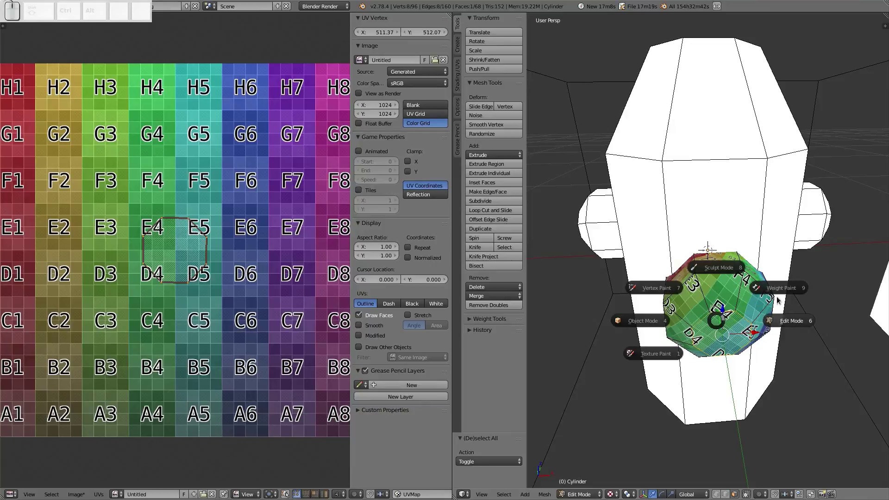
click(725, 495)
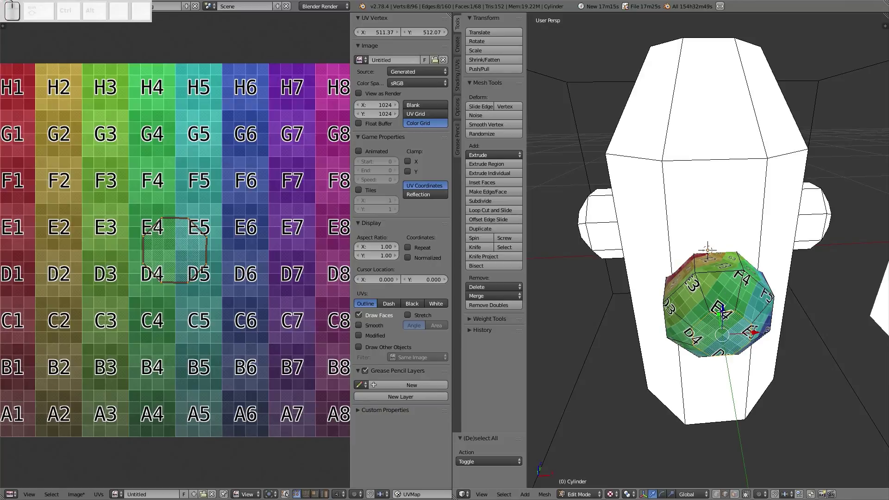
key(ctrl+e)
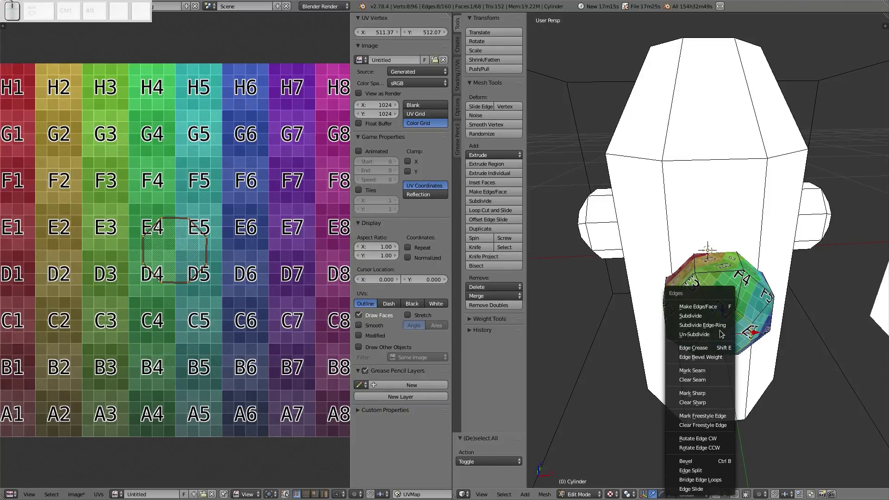
click(712, 367)
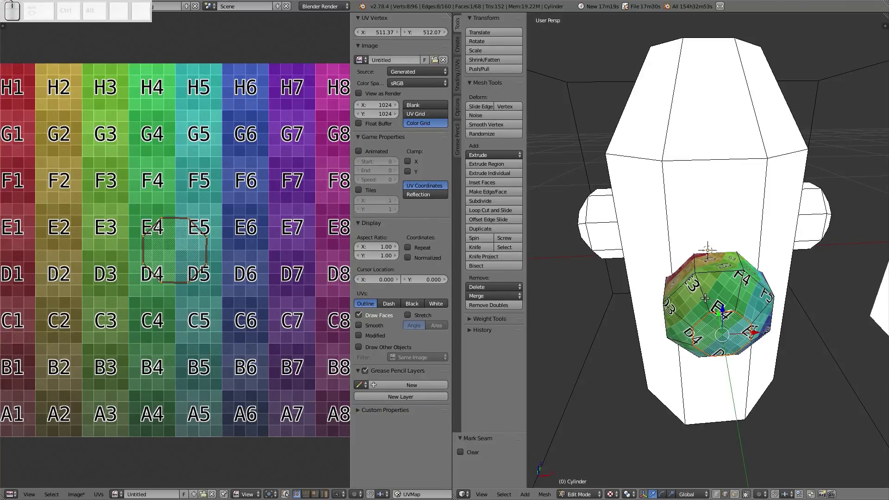
Step: Select the lengthwise edges between the front nozzle's side faces all the way around and mark them as seams
right_click(705, 299)
shift+right_click(695, 267)
shift+right_click(682, 318)
middle_drag(682, 318, 706, 315)
shift+right_click(731, 299)
shift+right_click(733, 327)
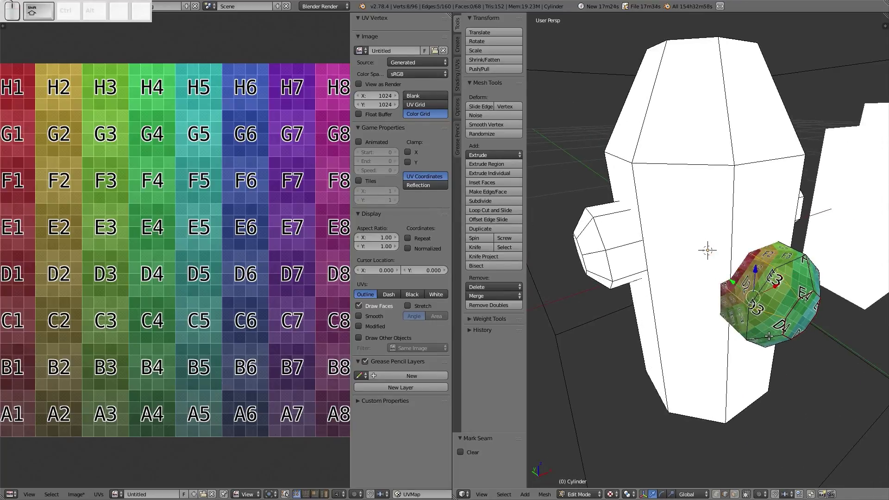
shift+right_click(768, 337)
middle_drag(768, 337, 669, 216)
shift+right_click(767, 241)
shift+right_click(769, 232)
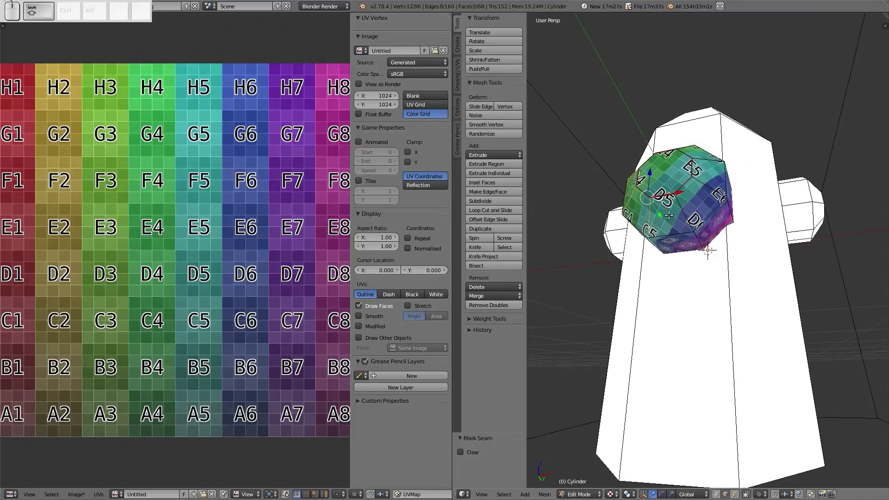
shift+right_click(689, 211)
shift+right_click(711, 198)
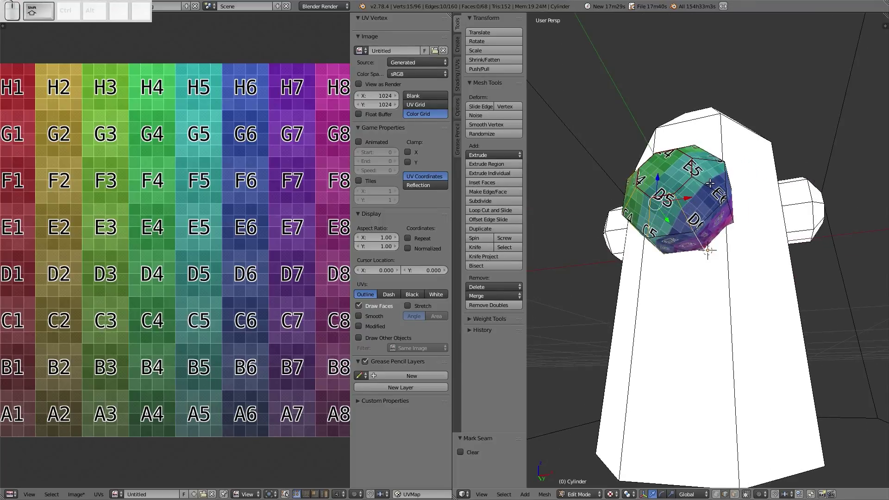
shift+right_click(726, 202)
shift+right_click(732, 209)
middle_drag(733, 201, 686, 265)
shift+right_click(686, 241)
shift+right_click(706, 236)
shift+right_click(686, 265)
shift+right_click(665, 301)
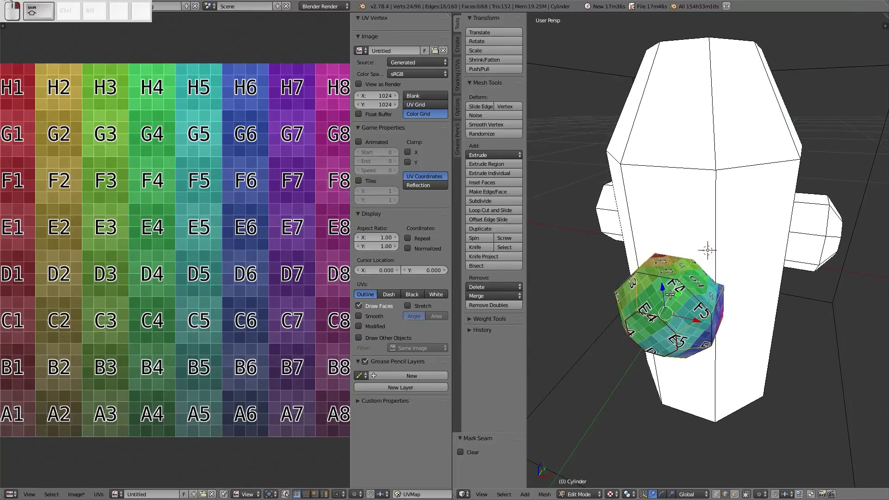
middle_drag(666, 297, 690, 296)
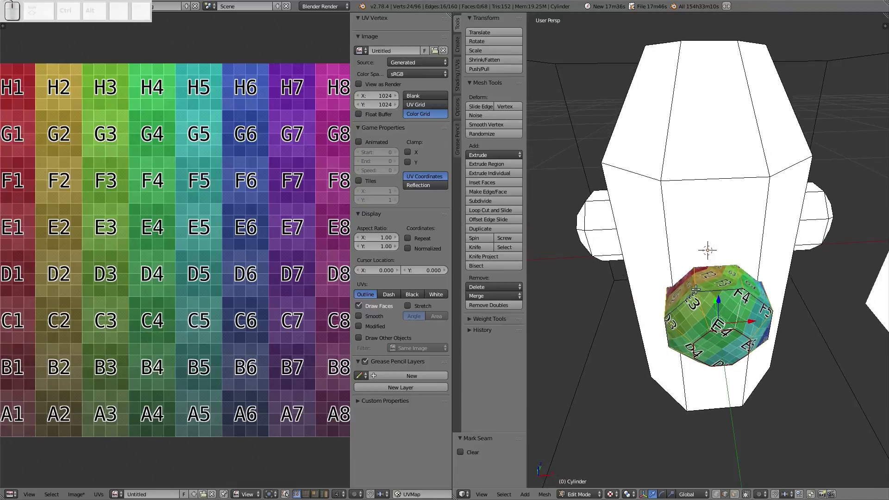
key(ctrl+e)
click(696, 289)
Step: Select all faces of the front nozzle by growing from its end face and unwrap them along the new seams
key(a)
key(a)
right_click(721, 343)
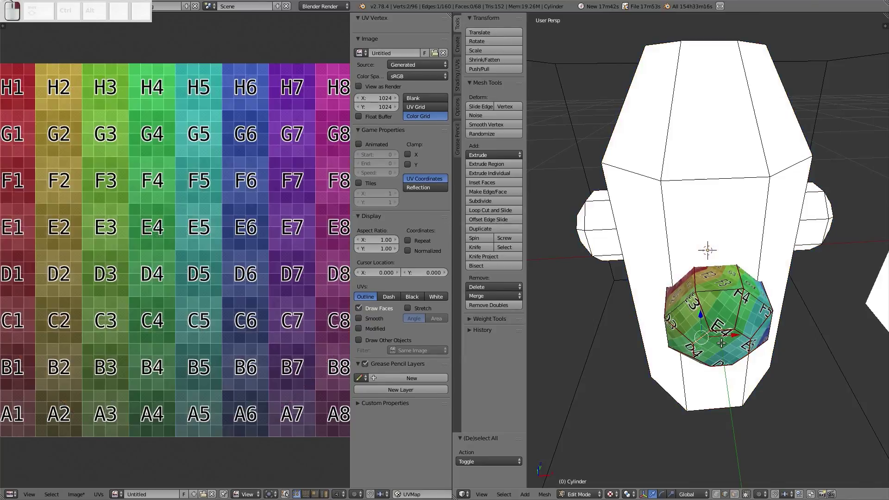
key(ctrl+KP_Add)
key(ctrl+KP_Add)
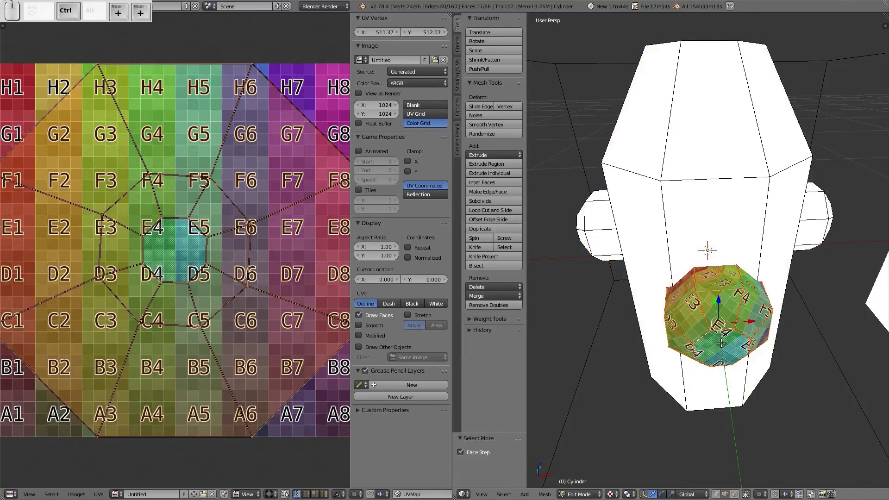
key(u)
click(721, 343)
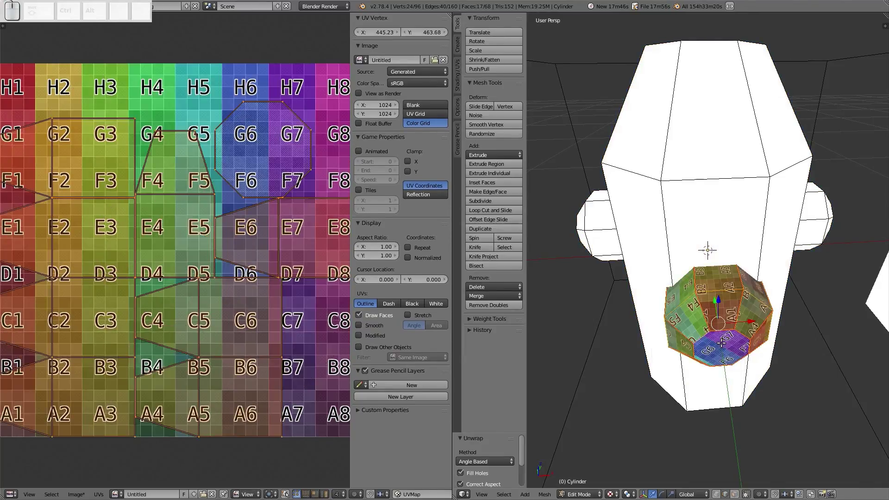
Step: Examine the seam-based UV layout and how the colour grid maps onto the front nozzle's faces
scroll(232, 275, down, 2)
key(a)
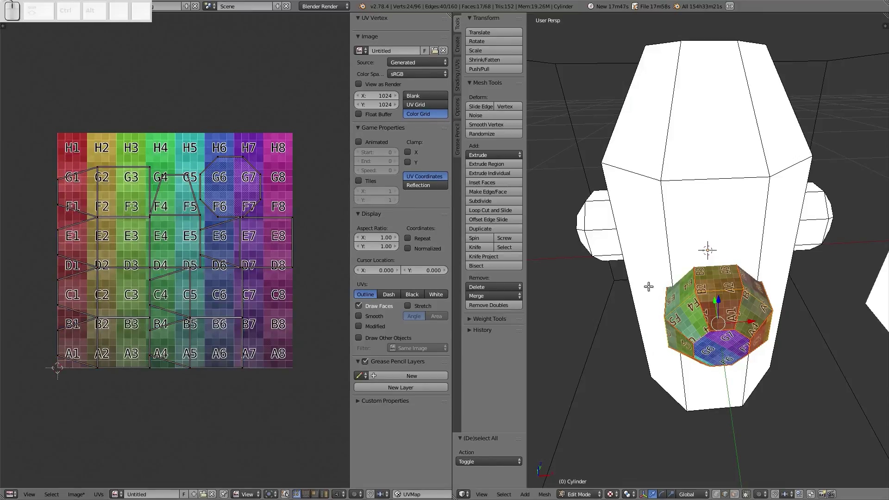
scroll(687, 304, up, 3)
middle_drag(742, 382, 744, 347)
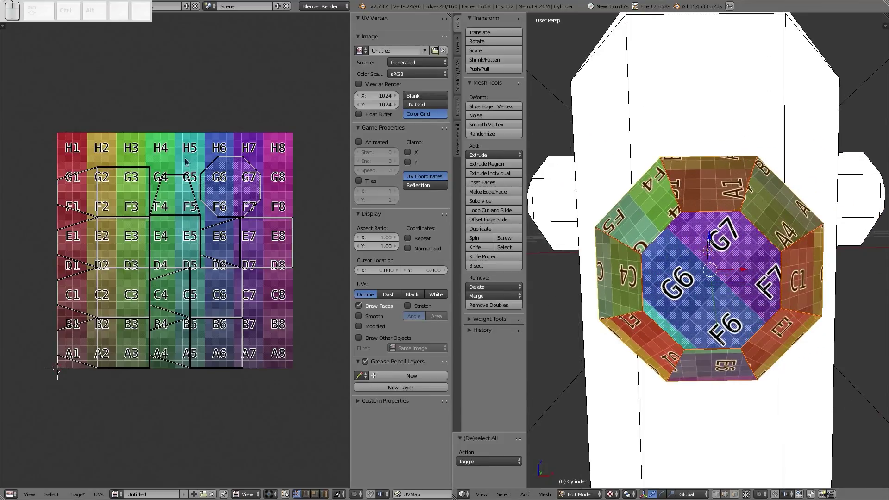
scroll(709, 276, up, 2)
scroll(678, 236, up, 2)
middle_drag(677, 236, 706, 250)
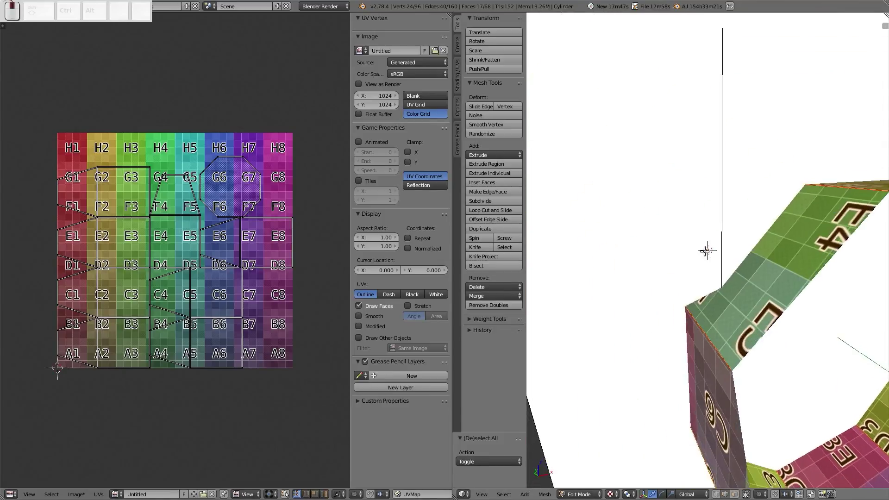
scroll(709, 252, down, 5)
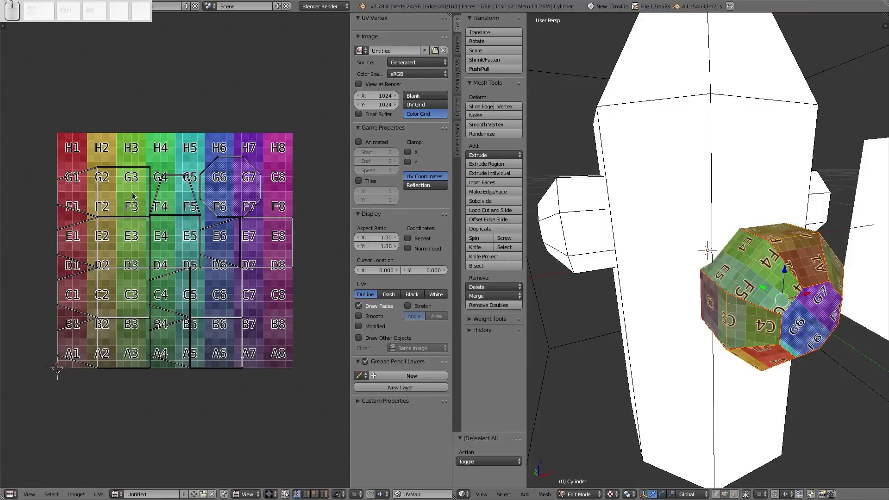
Step: Switch UV selection to islands and move the uppermost side strip in the first column up by about 0.18
right_click(132, 200)
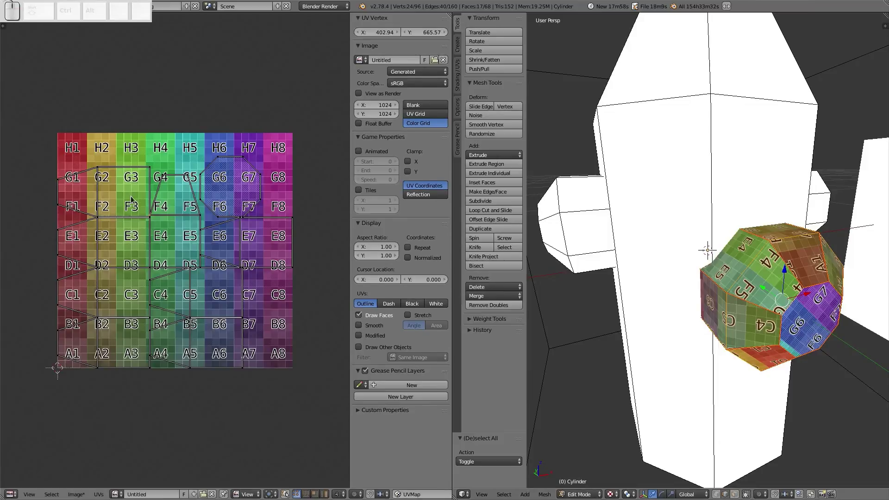
click(326, 494)
right_click(121, 206)
key(g)
key(y)
click(119, 157)
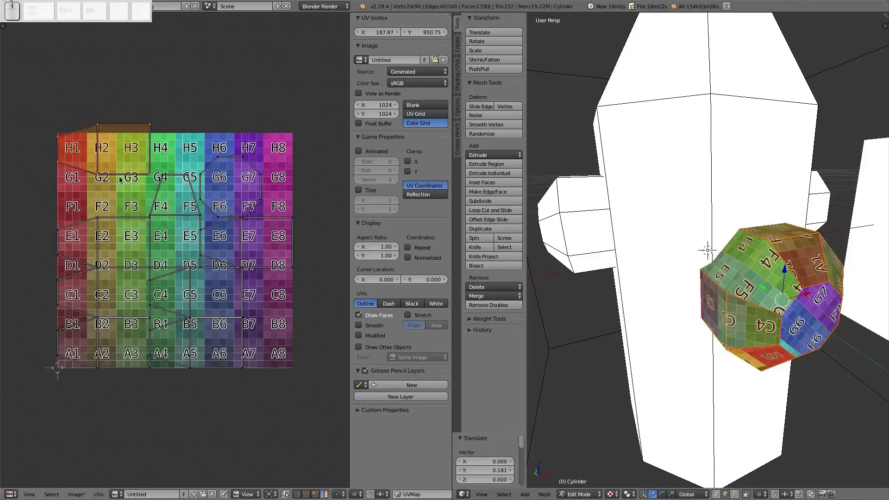
Step: Enable Constrain to Image Bounds and move the side strip island into the upper-left corner of the colour grid
click(99, 495)
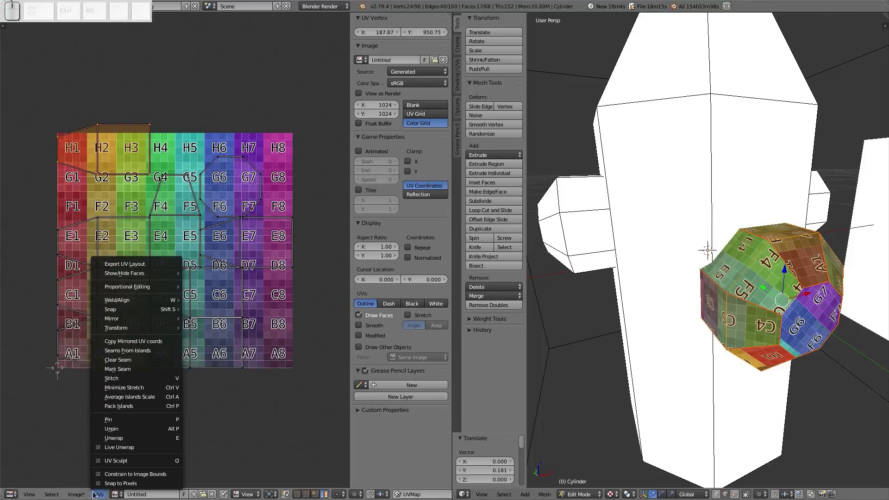
click(107, 476)
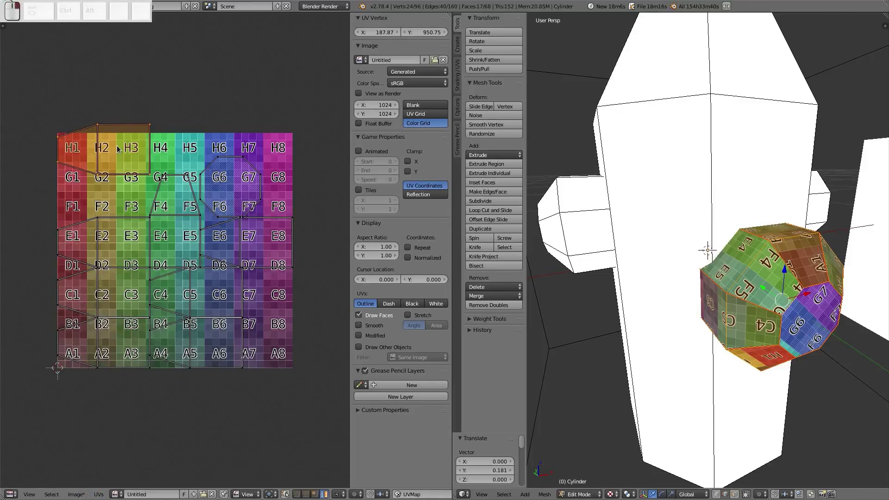
key(g)
click(116, 165)
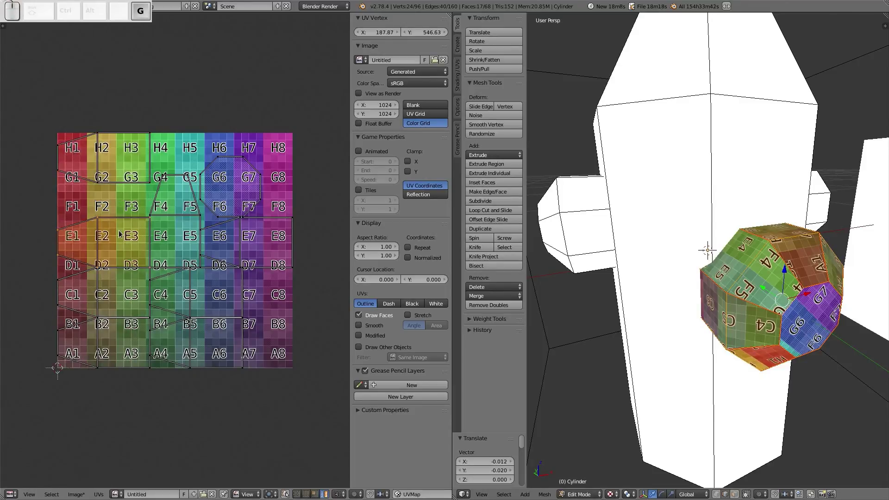
Step: Stack the three remaining side strip islands of the first column onto the one in the grid's upper-left corner
key(g)
click(113, 147)
key(g)
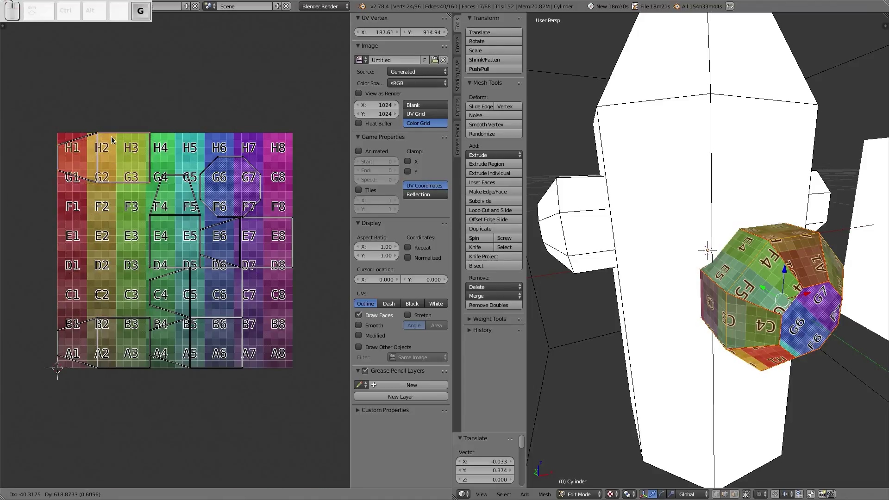
click(111, 139)
key(g)
click(152, 203)
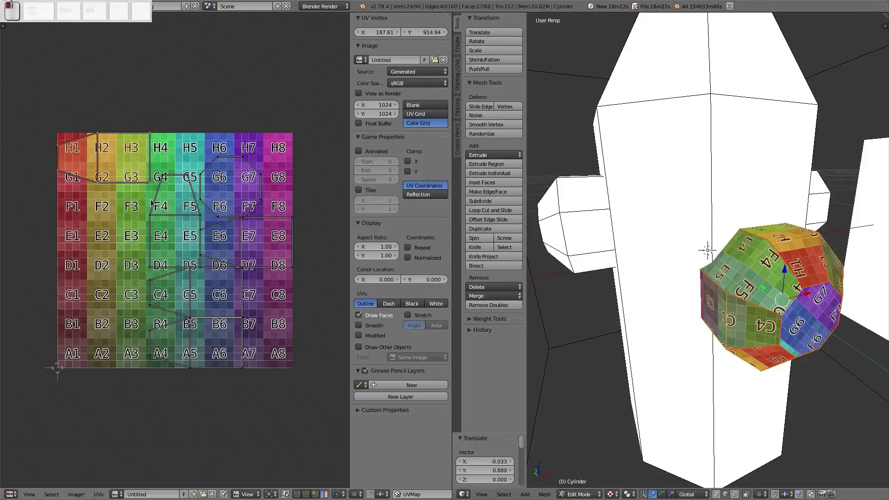
Step: Stack the three other horizontal side strip islands onto the one in the grid's upper-left corner
right_click(179, 246)
right_click(211, 290)
key(g)
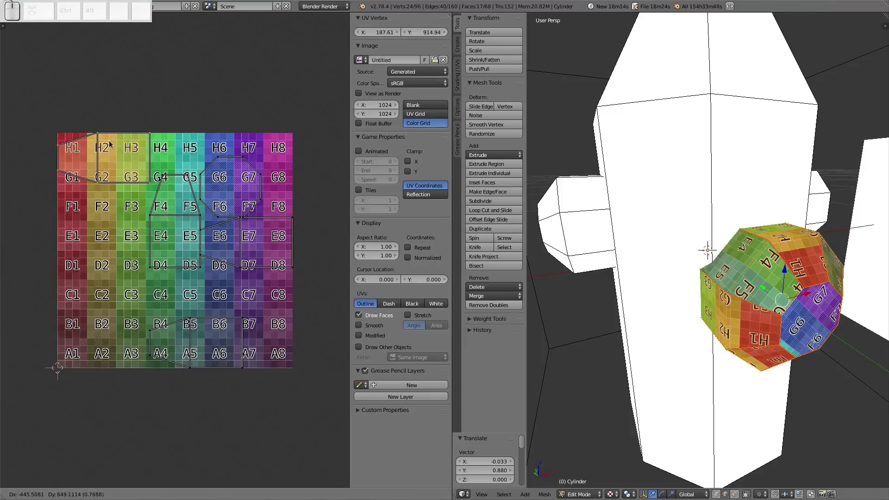
click(112, 148)
right_click(208, 328)
key(g)
click(106, 162)
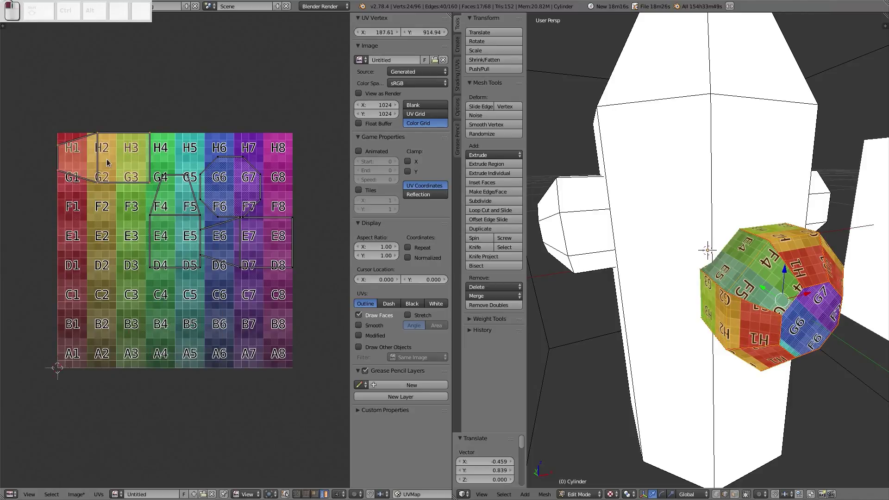
right_click(274, 260)
key(g)
click(183, 257)
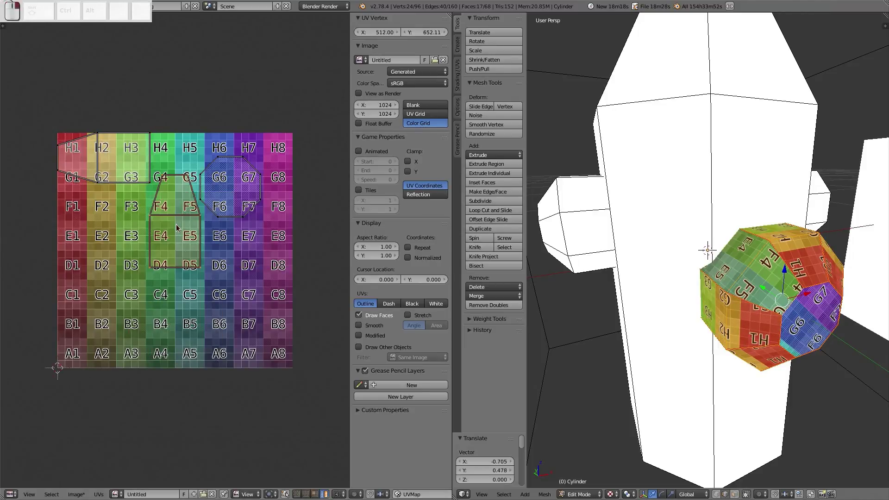
Step: Rotate the last, upright side strip island by -90° and place it on the stack in the grid's upper-left corner
key(r)
key(ctrl)
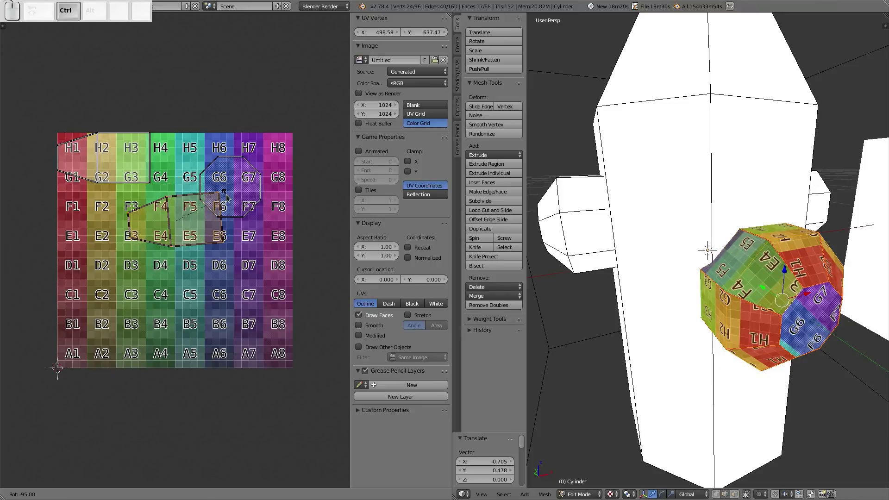
click(225, 202)
key(g)
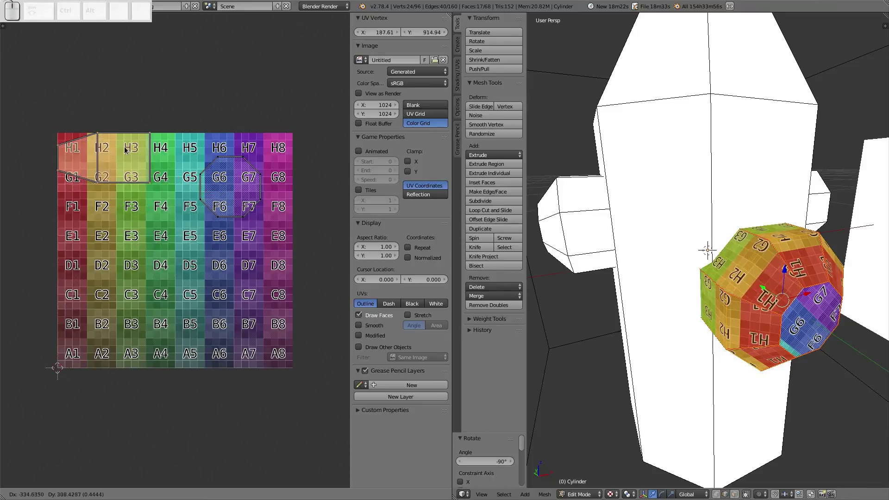
click(140, 171)
Step: Examine how the colour grid maps onto the front nozzle with its side strips stacked
key(a)
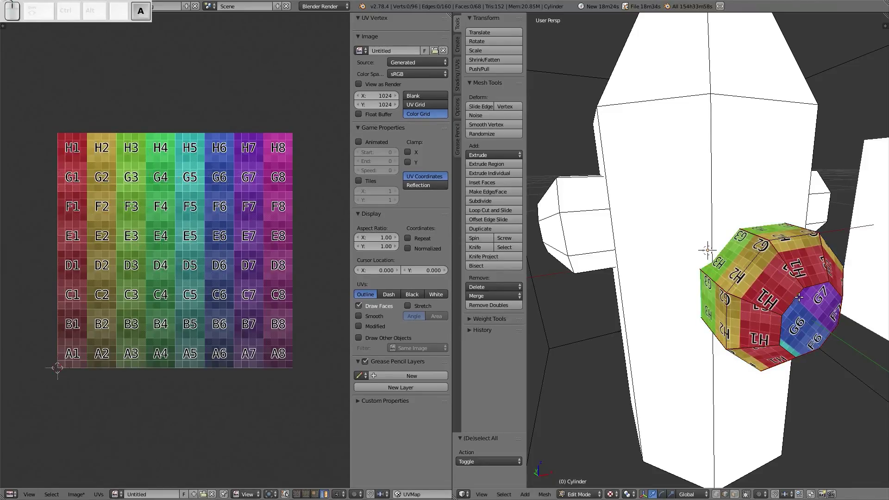
middle_drag(800, 298, 743, 243)
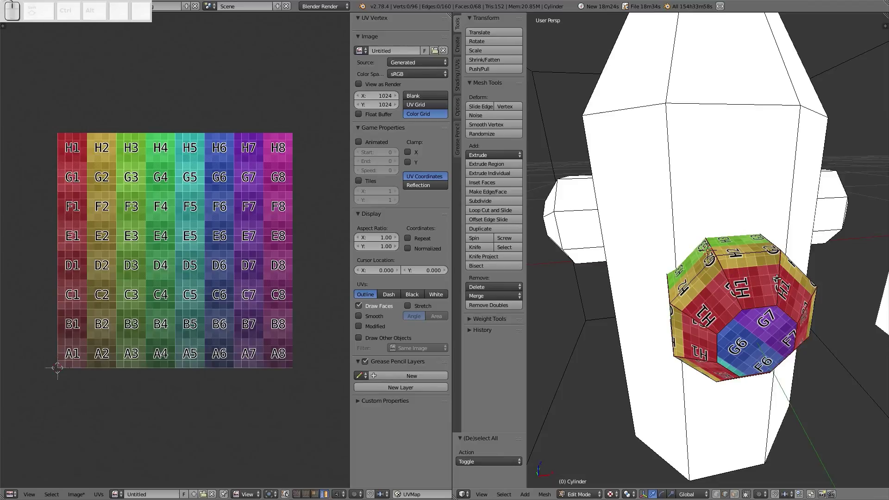
mouse_move(715, 281)
middle_down()
mouse_move(736, 294)
mouse_move(703, 300)
mouse_move(694, 284)
mouse_move(705, 281)
middle_up()
key(a)
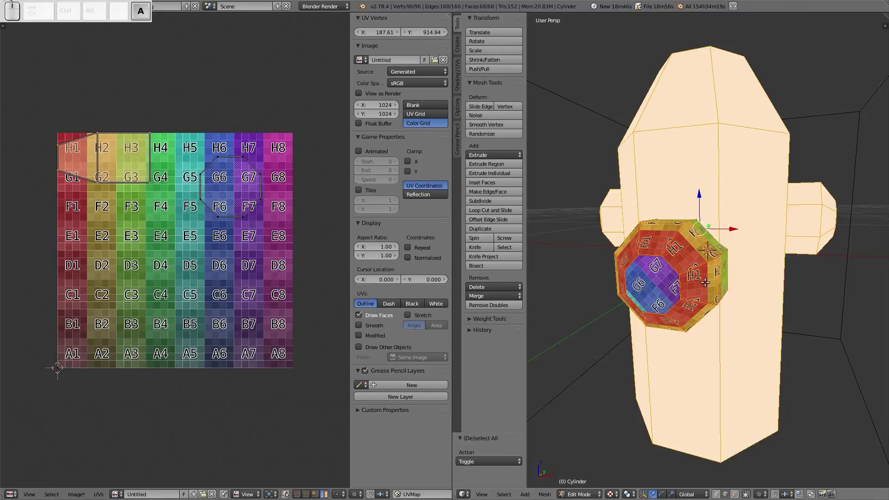
Step: Select all faces of the side nozzle to the right of the front nozzle and unwrap them with the Angle Based method
key(a)
right_click(680, 286)
right_click(803, 216)
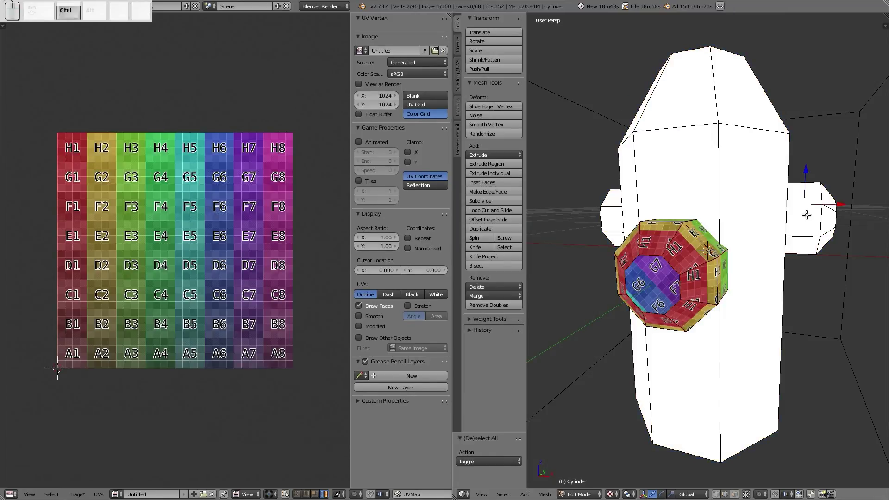
key(ctrl+KP_Add)
key(ctrl+KP_Add)
key(ctrl+KP_Add)
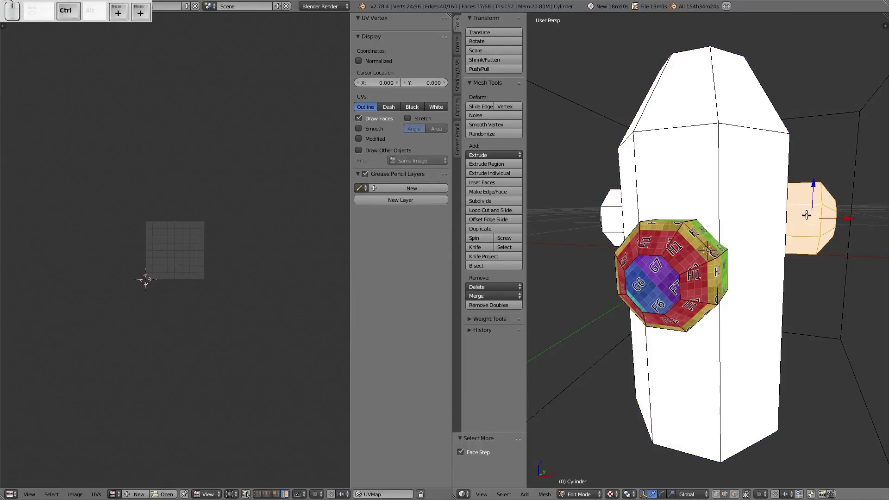
key(u)
click(807, 215)
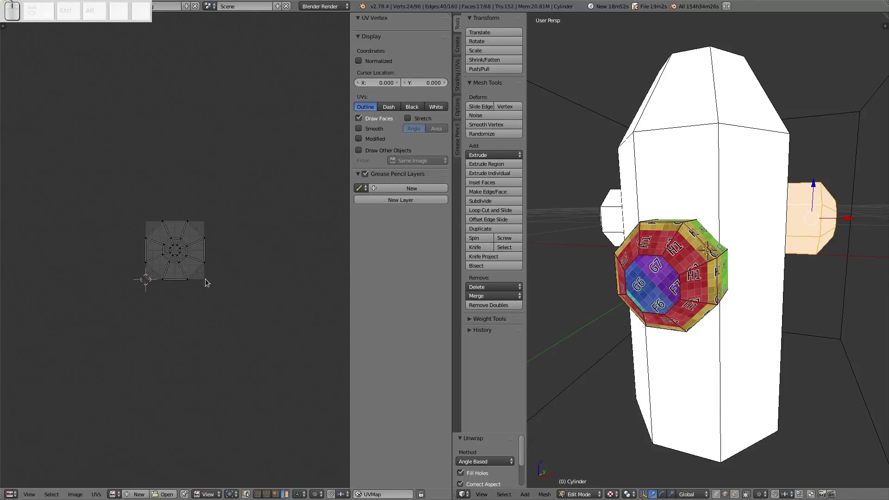
Step: Select all faces of the opposite side nozzle, unwrap them with the Angle Based method, and clear the selection
middle_drag(655, 181, 699, 198)
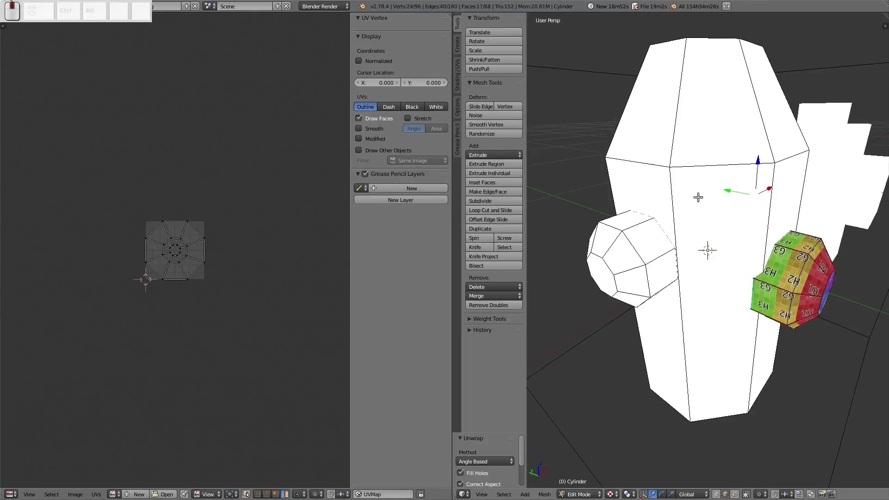
right_click(612, 277)
key(ctrl+KP_Add)
key(ctrl+KP_Add)
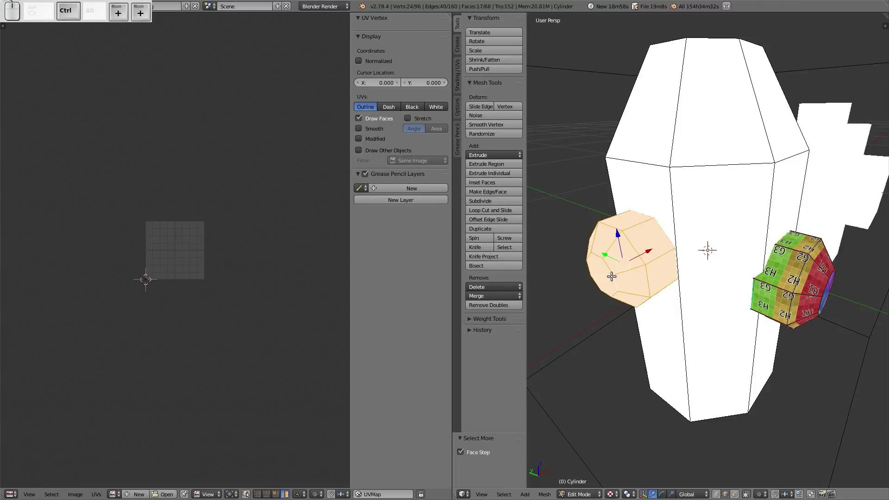
key(u)
click(611, 276)
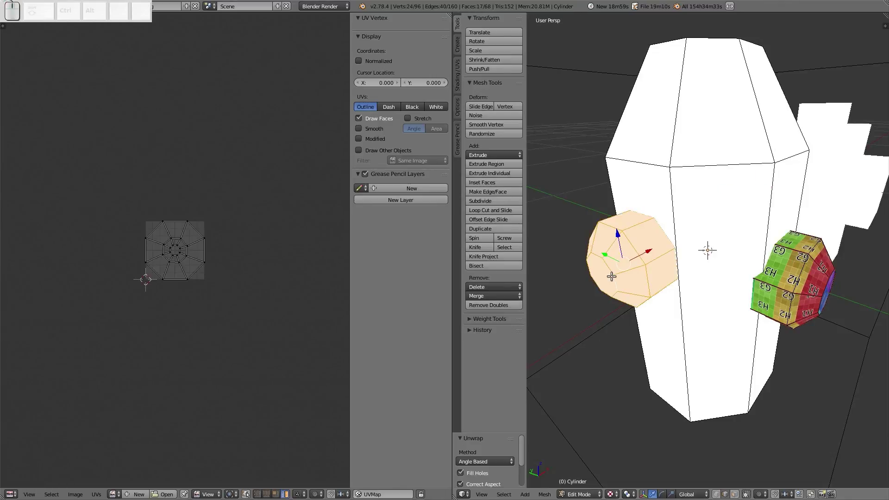
scroll(633, 286, up, 2)
key(a)
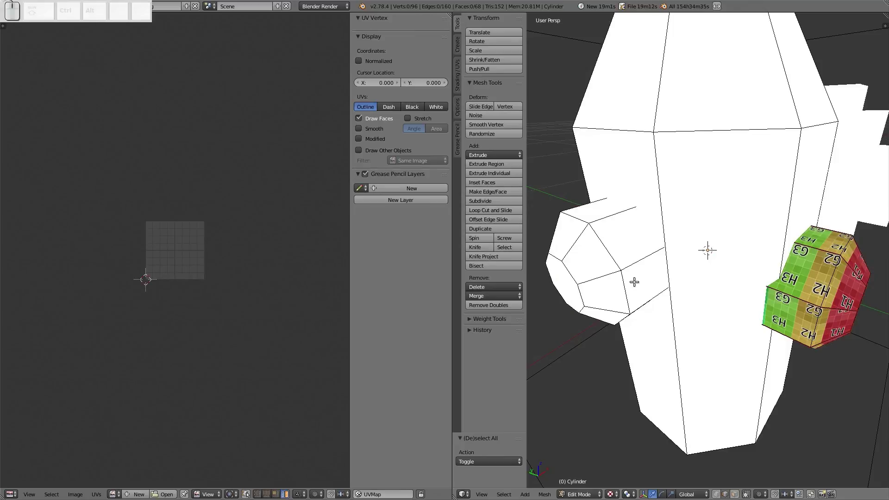
Step: Try to replace a side nozzle by duplicating the textured front nozzle, rotating the copy 90° and moving it over the side nozzle in top view
middle_drag(614, 250, 704, 238)
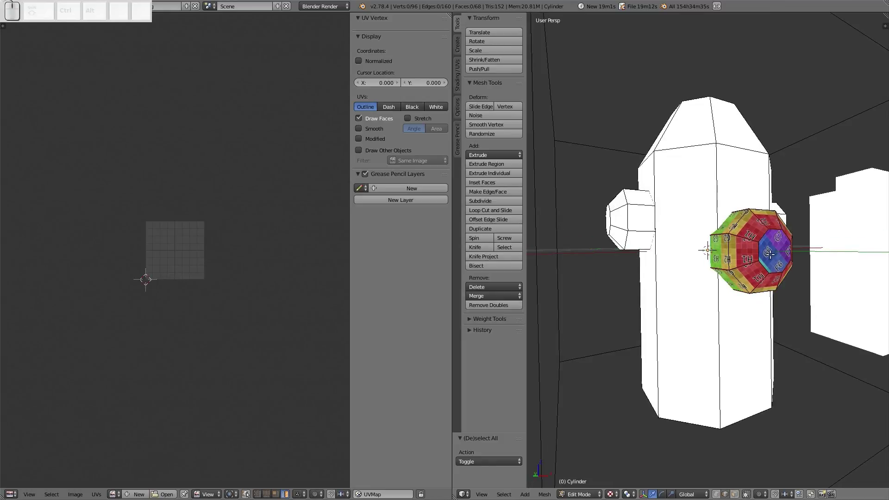
middle_drag(751, 256, 758, 244)
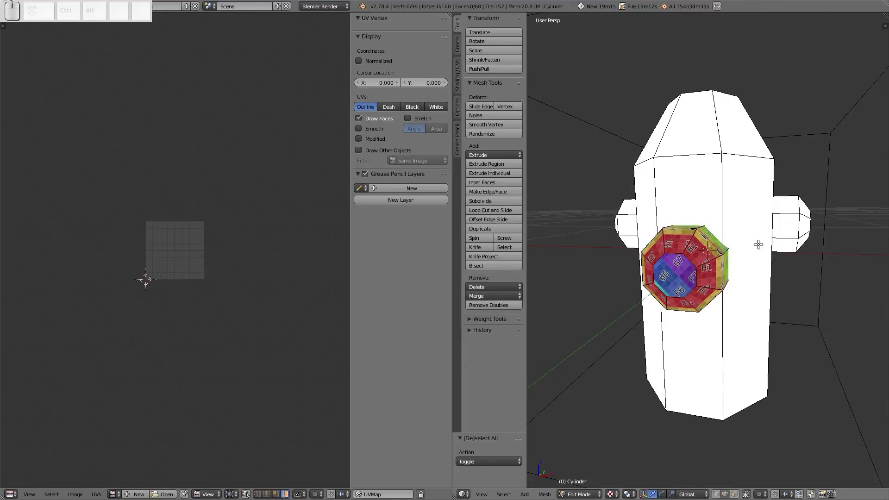
right_click(682, 284)
key(ctrl+KP_Add)
key(ctrl+KP_Add)
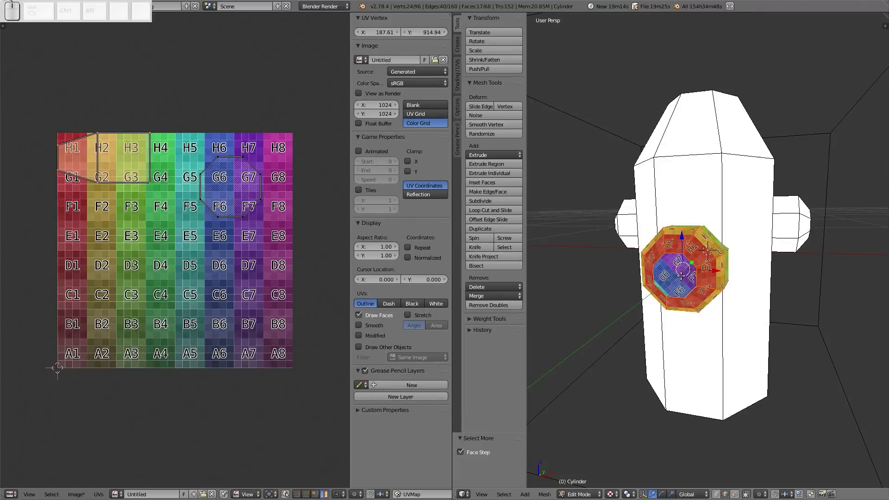
key(KP_7)
key(KP_5)
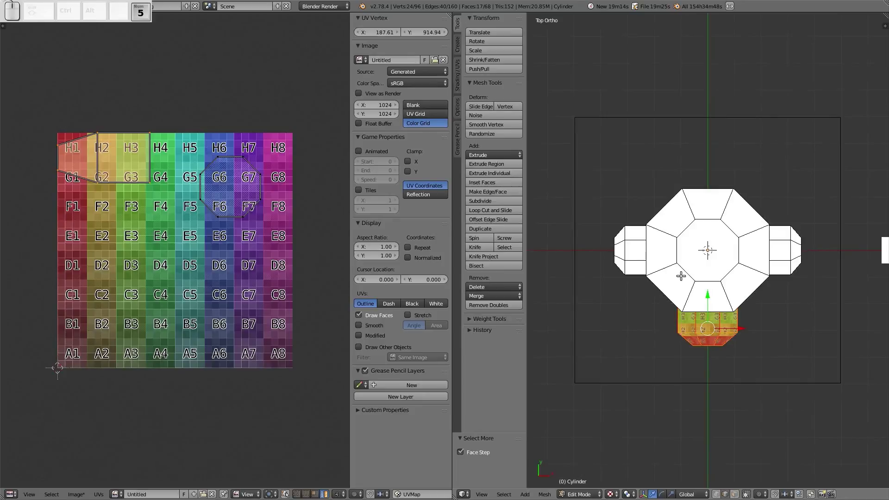
key(shift+d)
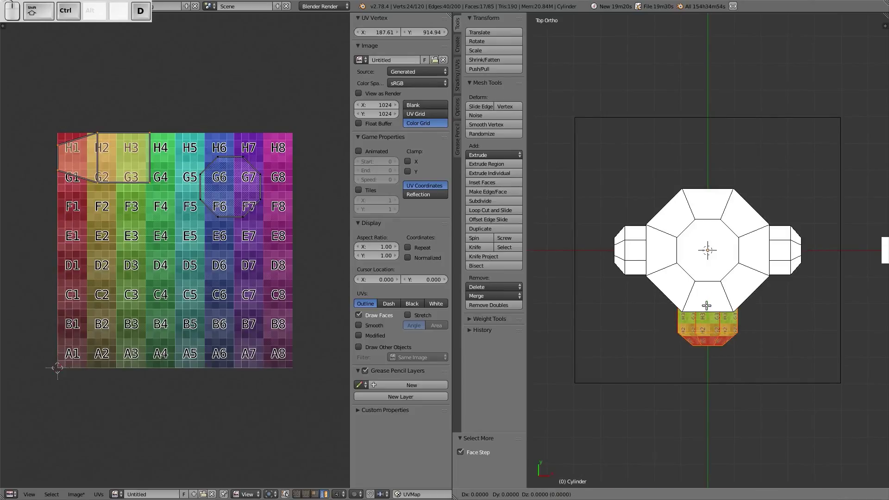
click(632, 252)
key(r)
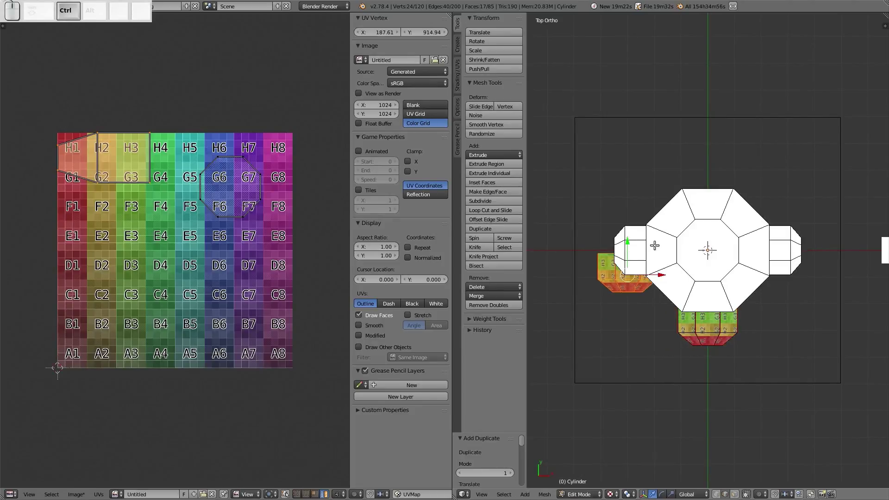
click(636, 282)
key(g)
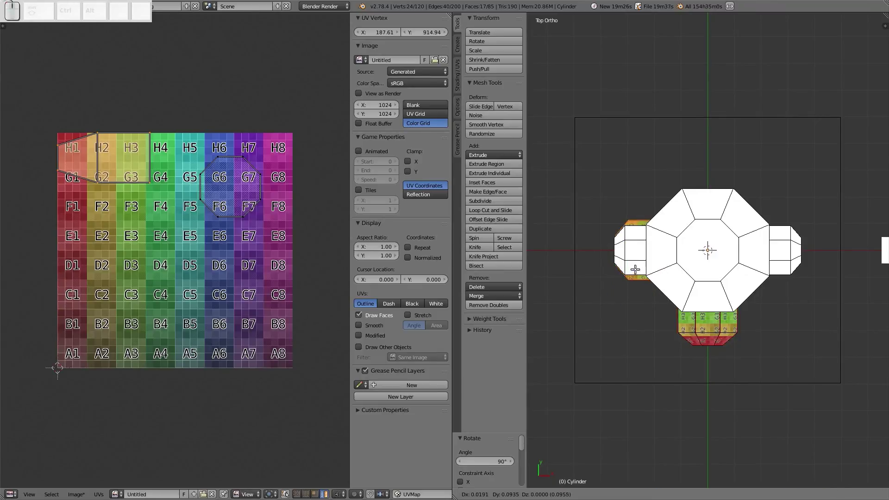
click(634, 269)
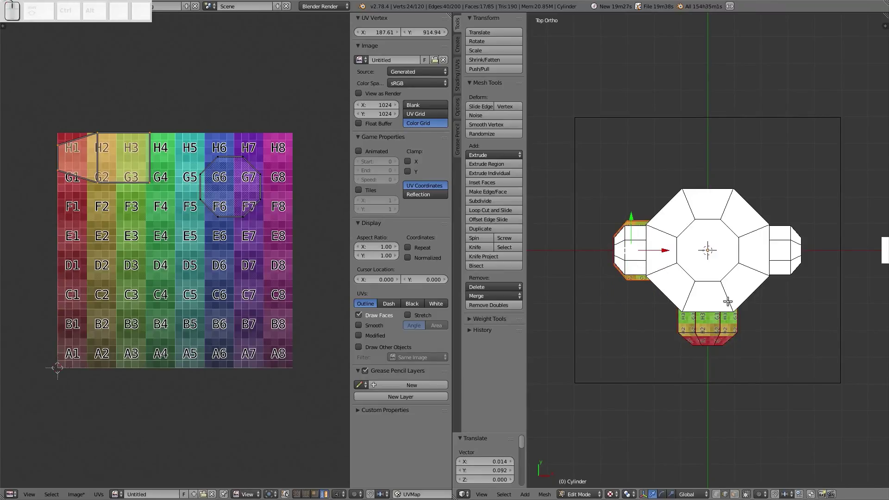
Step: In wireframe display, fit the duplicate to the side nozzle by scaling it 0.745 and 1.092 and shifting it -0.004 and -0.008 along X
key(s)
click(708, 296)
key(z)
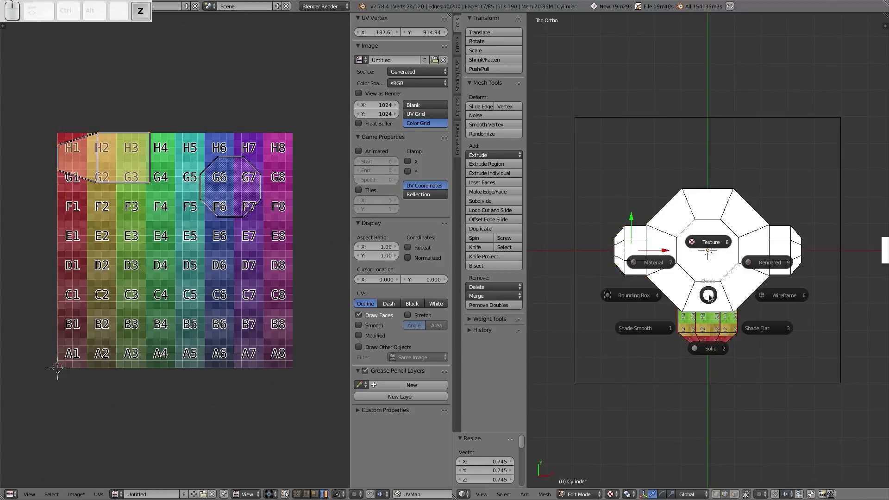
click(784, 296)
scroll(659, 268, up, 3)
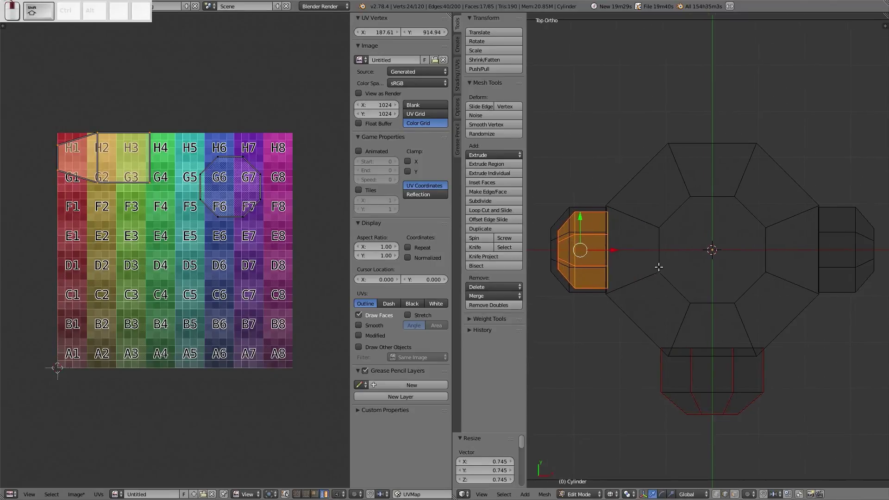
scroll(658, 267, up, 2)
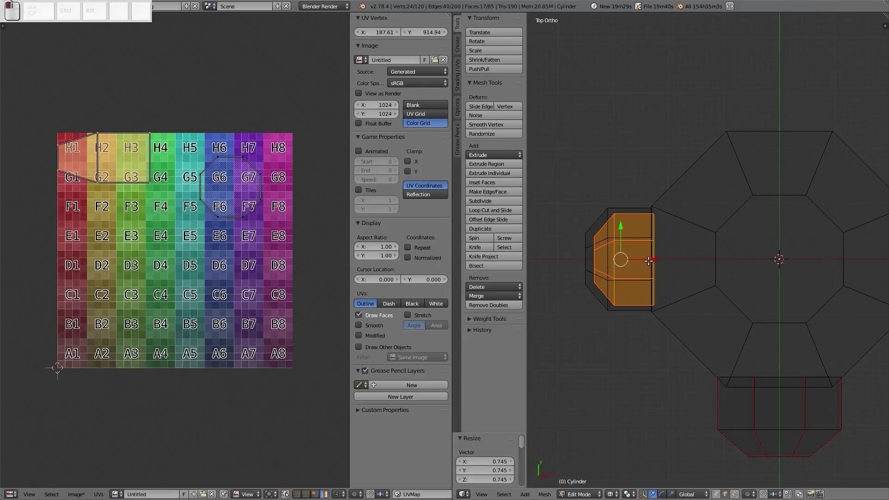
drag(648, 260, 647, 261)
key(s)
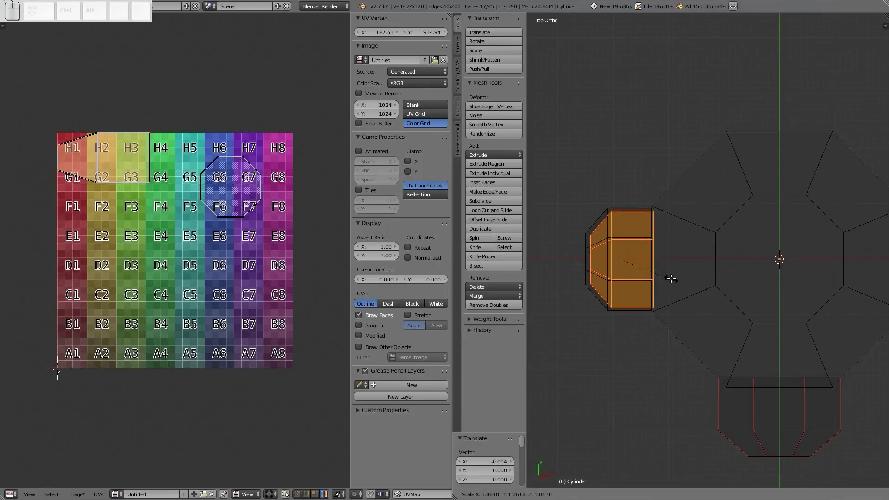
click(673, 278)
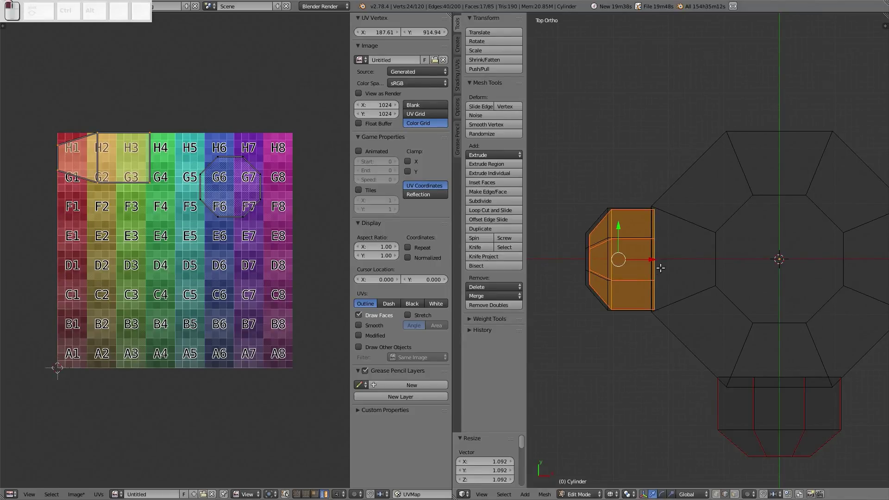
drag(653, 261, 648, 262)
Step: Delete the duplicated nozzle's vertices and return the viewport to textured shading in Edit Mode
key(x)
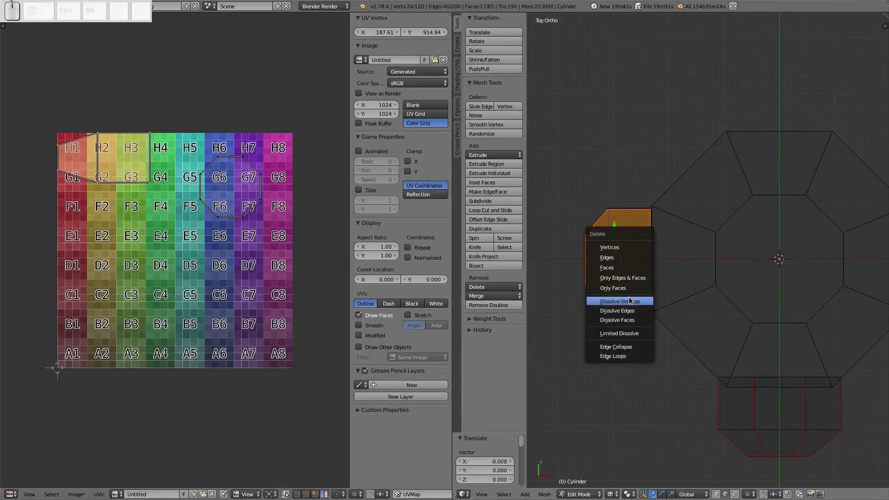
click(625, 247)
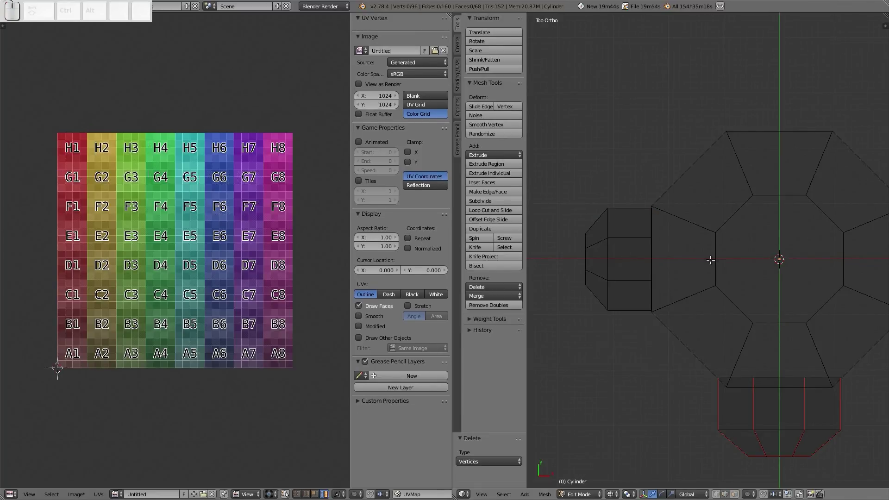
key(Tab)
click(672, 282)
scroll(697, 320, down, 2)
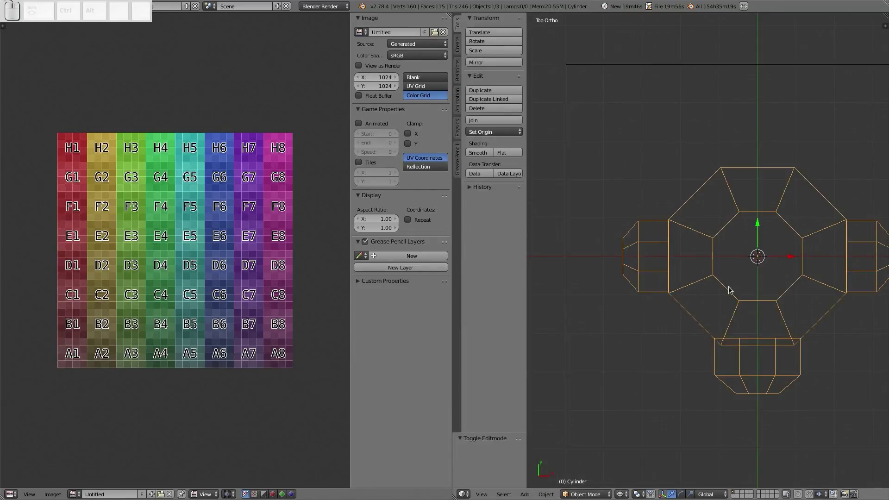
mouse_move(728, 290)
shift+middle_down()
mouse_move(731, 258)
mouse_move(721, 259)
mouse_move(760, 265)
mouse_move(740, 266)
shift+middle_up()
key(Tab)
click(772, 264)
key(z)
click(740, 216)
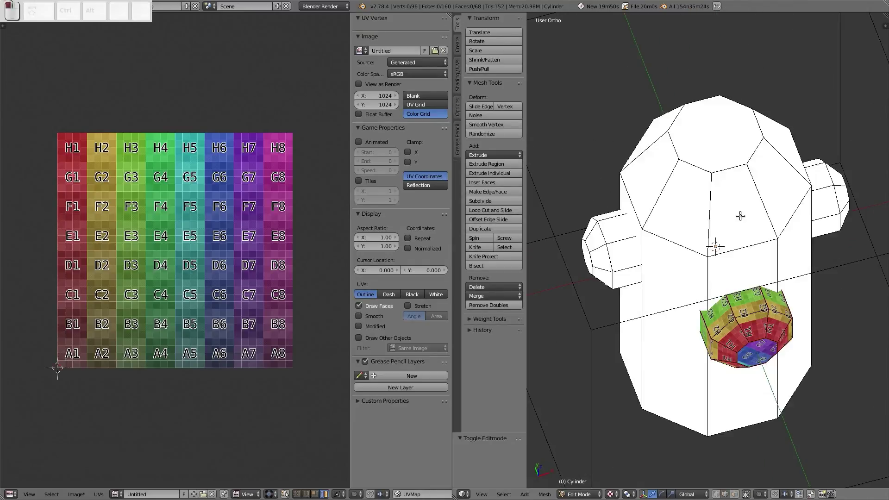
key(z)
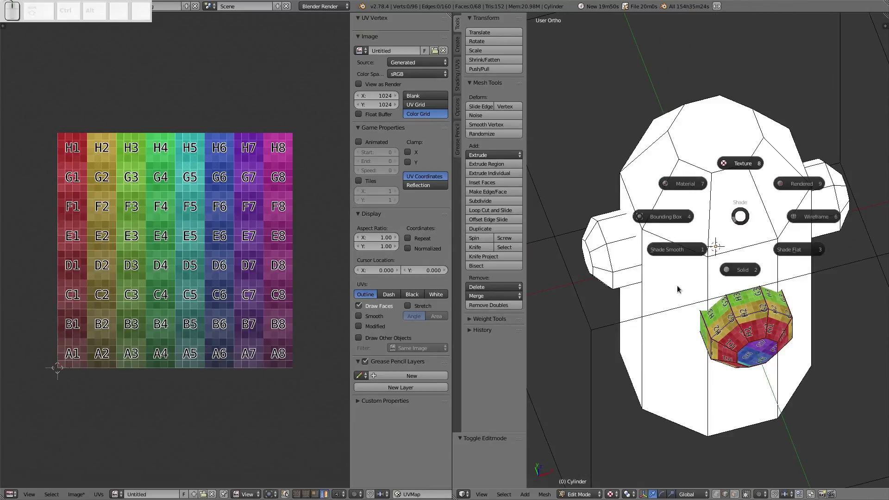
click(709, 144)
Step: Select the eight edges around the octagonal top face of the hydrant and mark them as a seam
right_click(719, 182)
right_drag(711, 171, 702, 169)
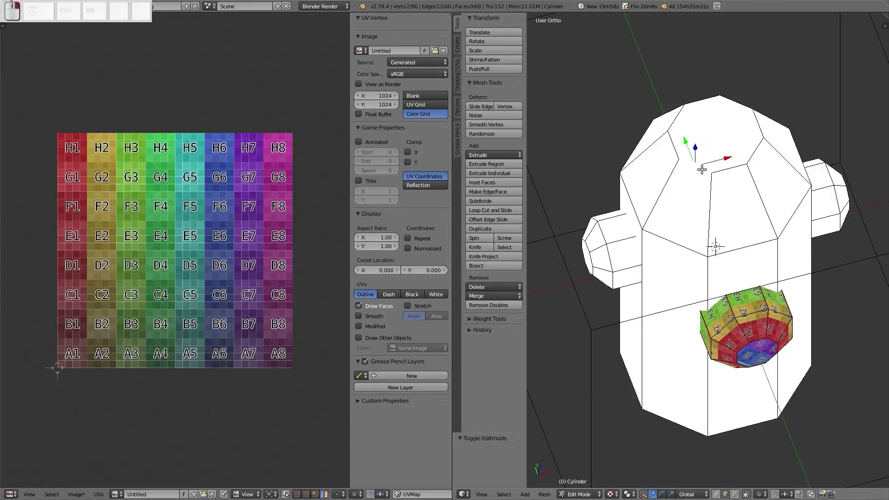
right_click(709, 264)
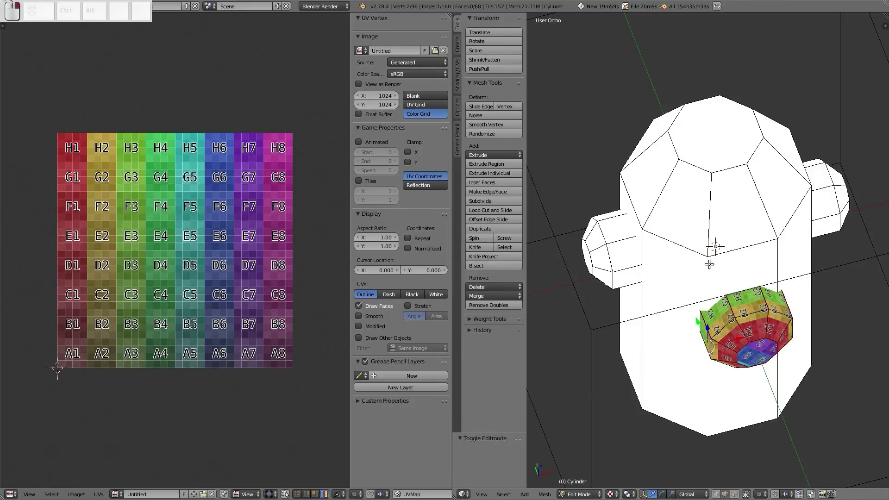
right_click(732, 167)
shift+right_click(755, 149)
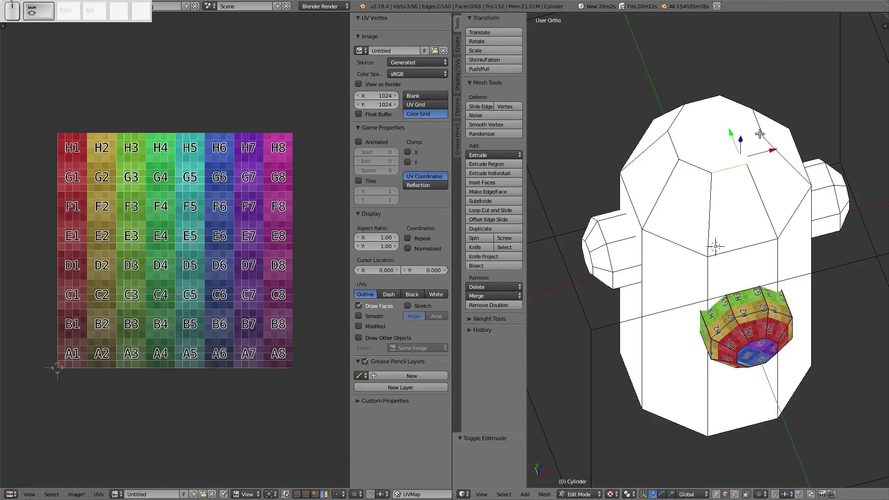
shift+right_click(758, 123)
shift+right_click(717, 98)
shift+right_click(702, 99)
shift+right_click(674, 116)
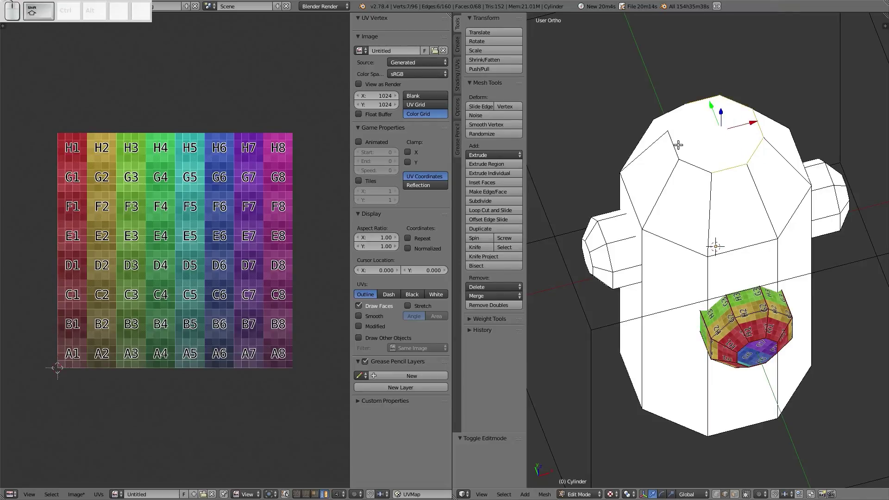
shift+right_click(675, 146)
shift+right_click(690, 157)
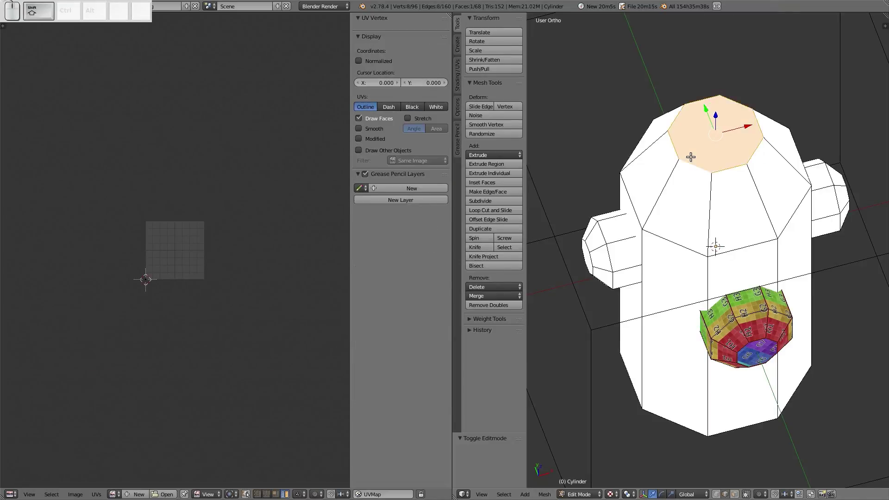
key(ctrl+e)
click(715, 154)
Step: Select the eight slanted dome edges and the eight vertical body edges around the hydrant and mark them as seams
right_click(715, 204)
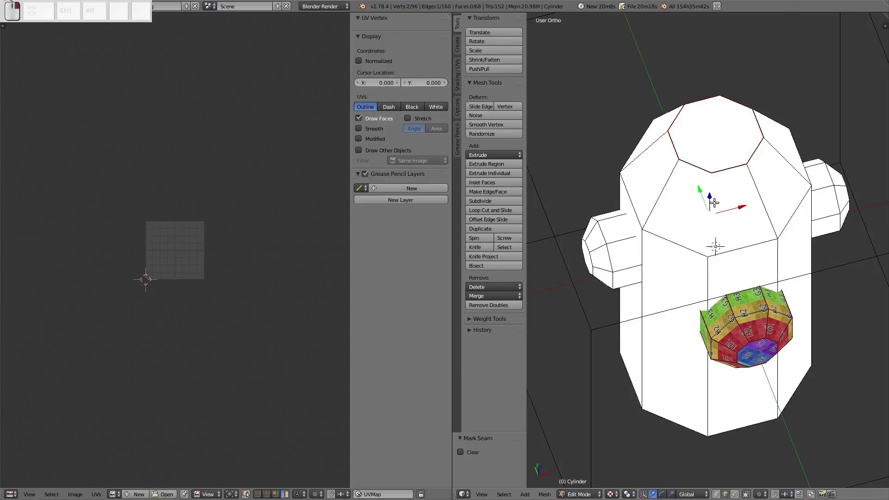
shift+right_click(708, 278)
shift+right_click(772, 255)
shift+right_click(762, 202)
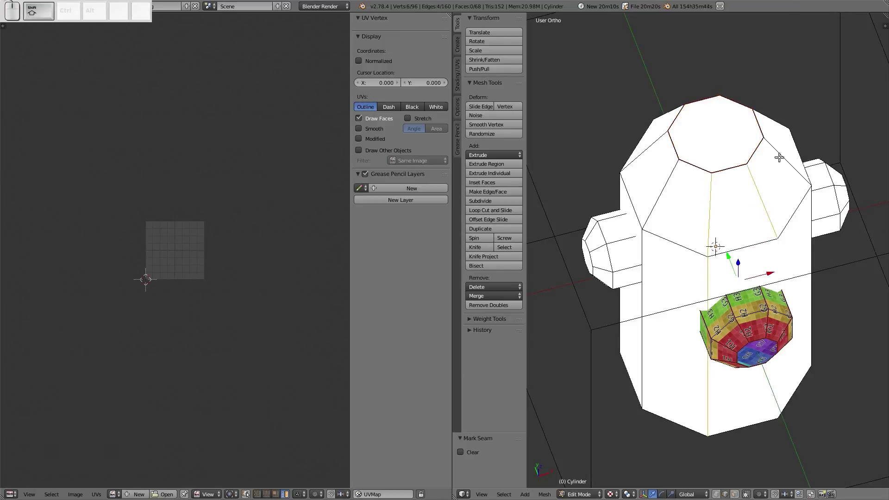
shift+right_click(779, 157)
shift+right_click(672, 186)
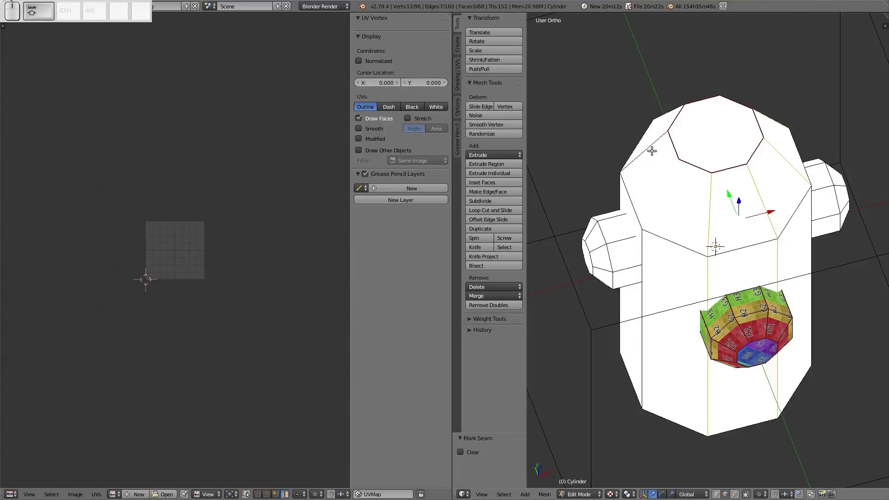
shift+right_click(652, 152)
shift+right_click(666, 113)
shift+right_click(643, 315)
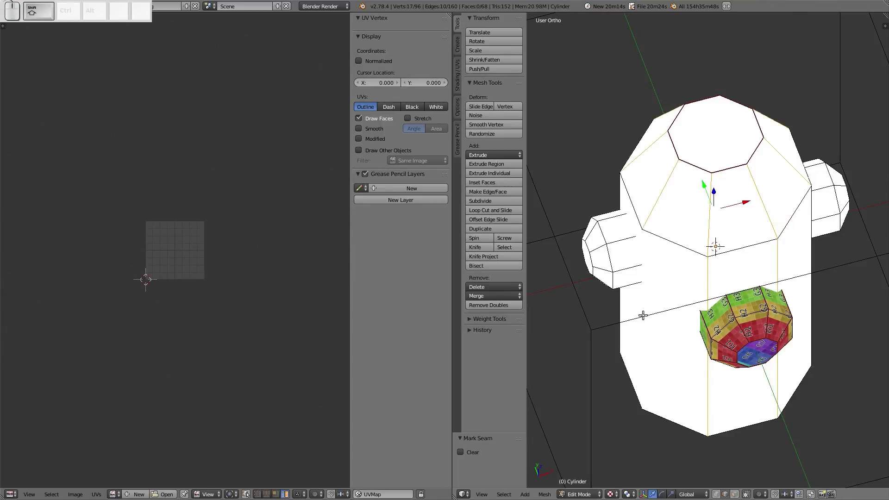
middle_drag(639, 311, 704, 358)
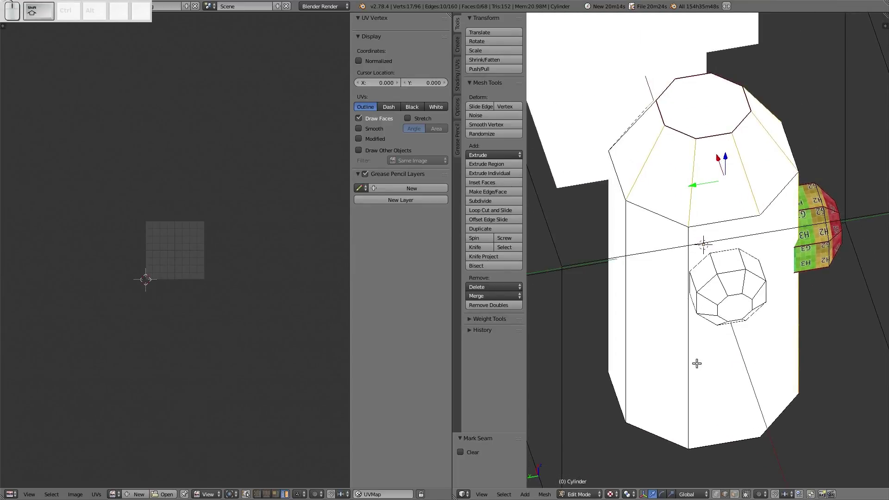
shift+right_click(686, 365)
shift+right_click(626, 322)
middle_drag(627, 307, 684, 314)
shift+right_click(667, 320)
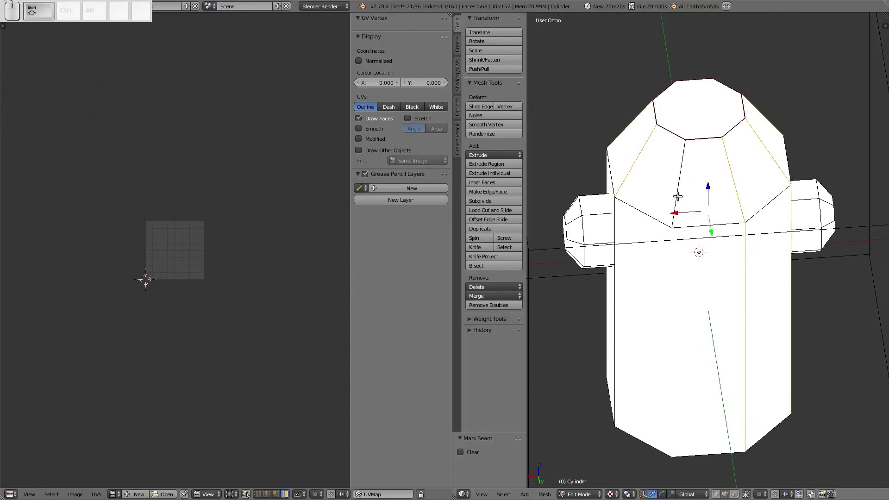
shift+right_click(628, 316)
middle_drag(612, 326, 768, 322)
shift+right_click(691, 344)
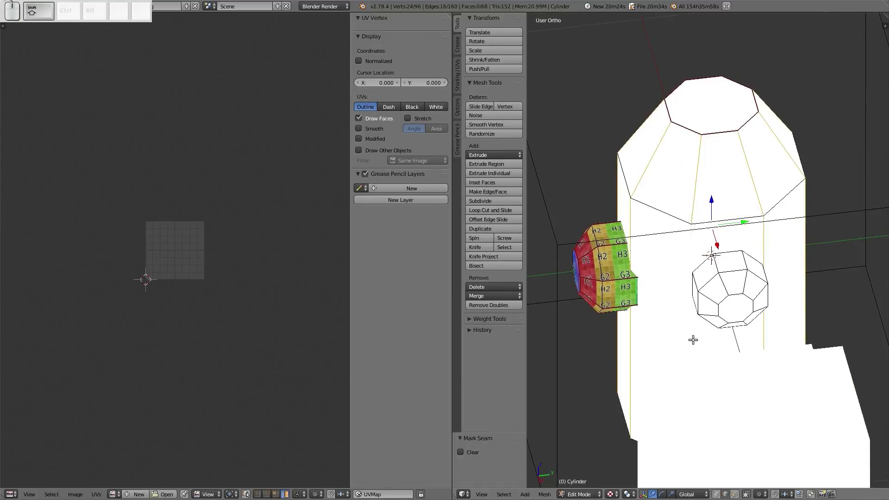
key(ctrl+e)
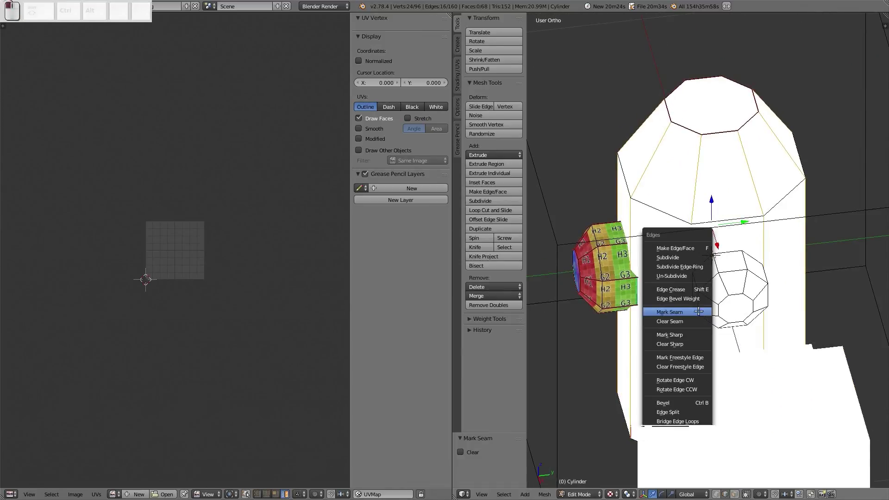
click(699, 314)
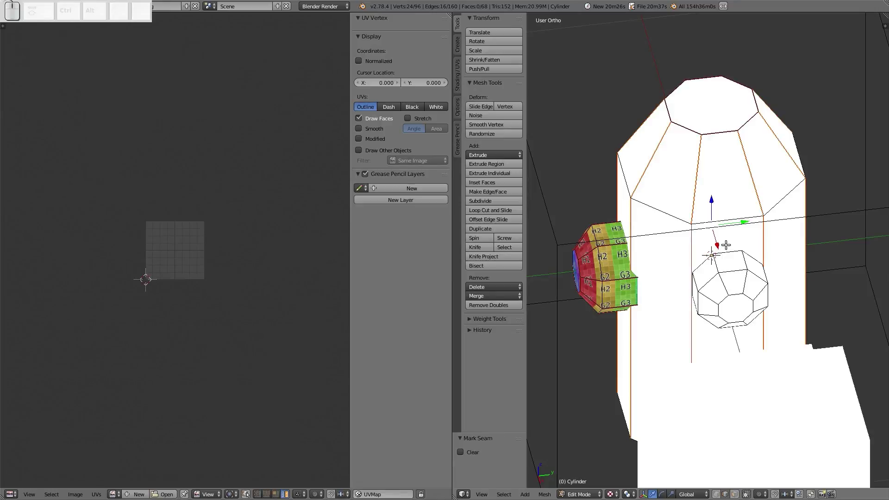
Step: Extend the selection to the whole dome and body and unwrap it into UV islands
key(ctrl+KP_Add)
key(ctrl+KP_Add)
key(u)
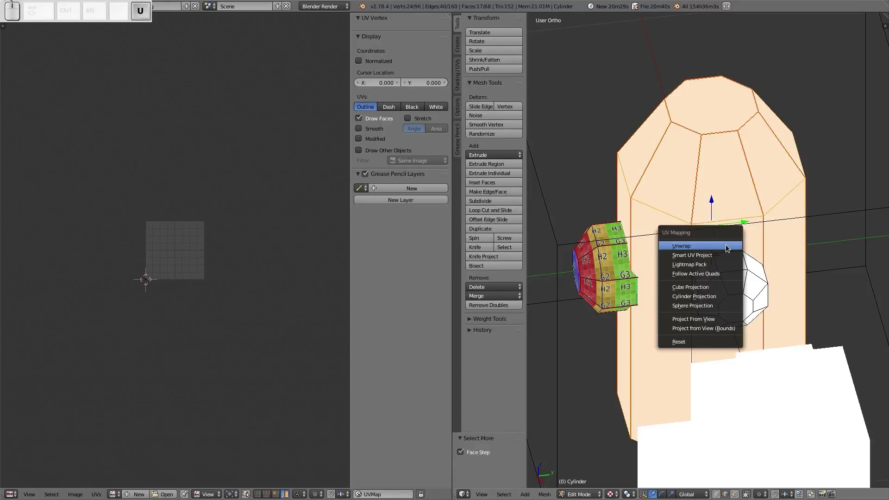
click(725, 244)
key(Home)
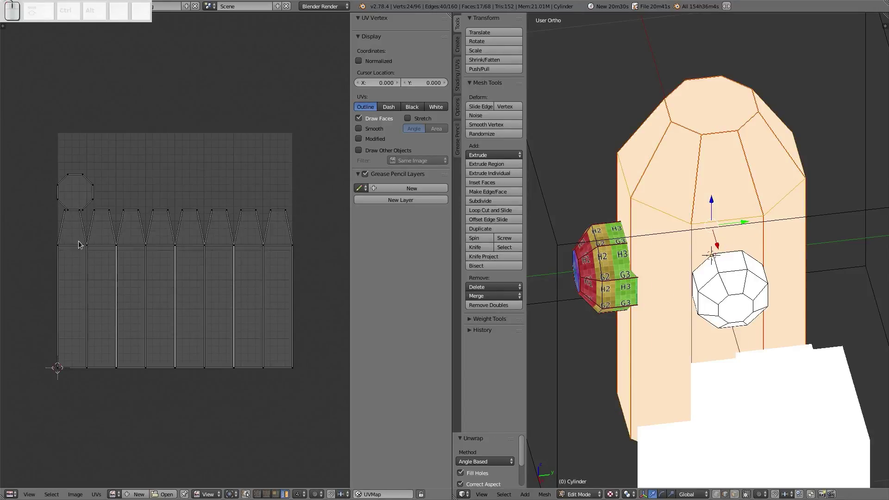
Step: Stack the other seven dome-and-body UV strips exactly onto the first strip at the UV area's origin corner
key(l)
key(g)
click(62, 264)
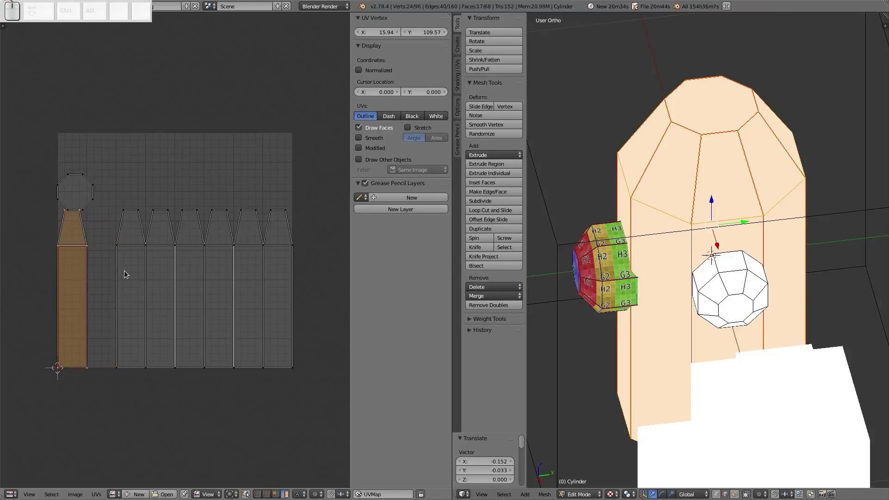
key(l)
key(g)
click(62, 279)
key(l)
key(g)
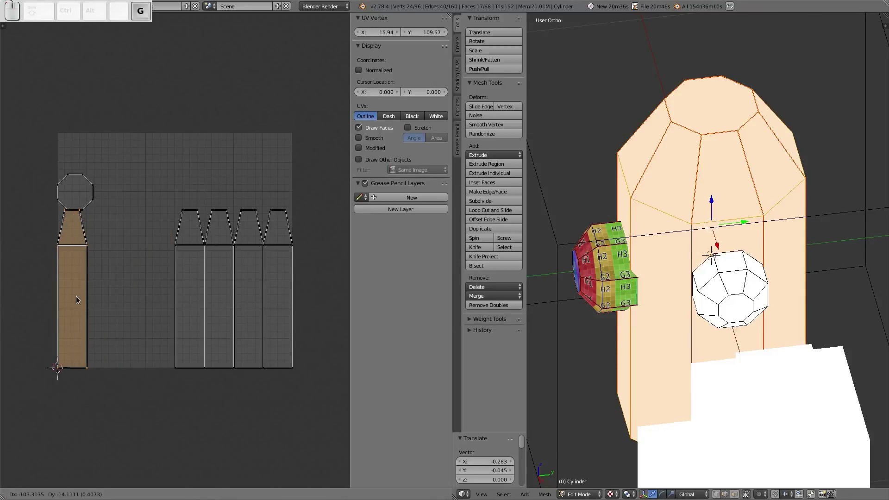
click(76, 298)
key(l)
key(g)
click(70, 296)
key(l)
key(g)
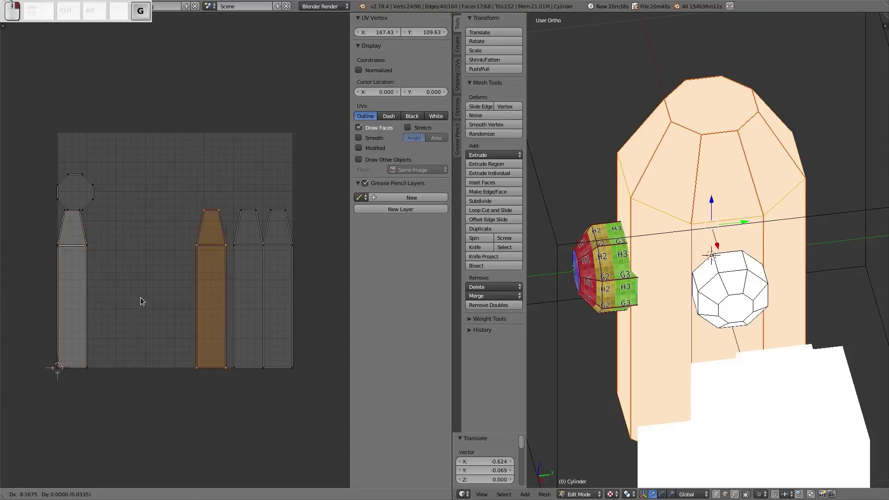
click(52, 307)
key(l)
key(g)
click(50, 304)
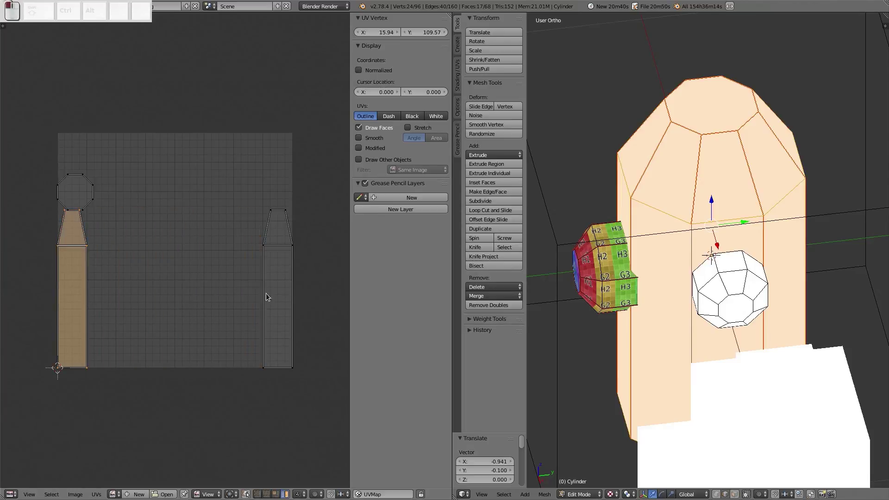
key(l)
key(g)
click(33, 319)
Step: Move the octagonal top face's UV island by 0.754 in X and -0.262 in Y, away from the stacked strips
key(l)
key(g)
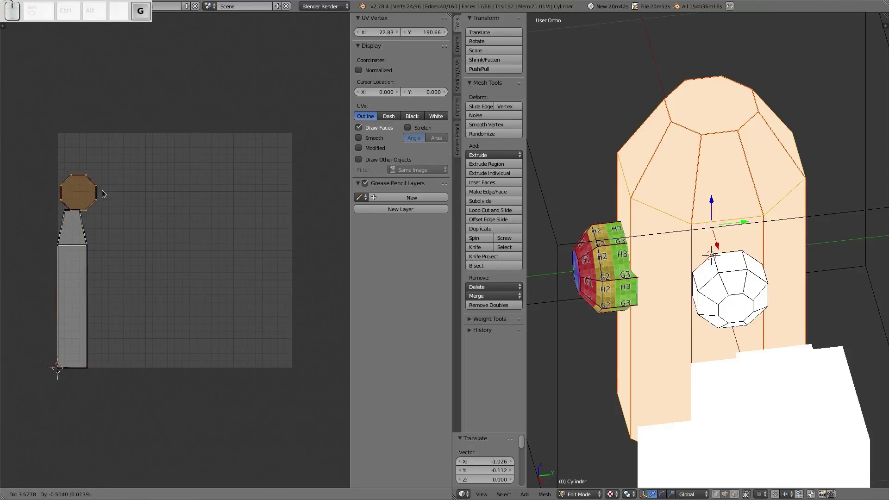
click(272, 254)
Step: Select the textured front nozzle together with the dome and body, and assign the Untitled colour grid image to them
right_click(600, 275)
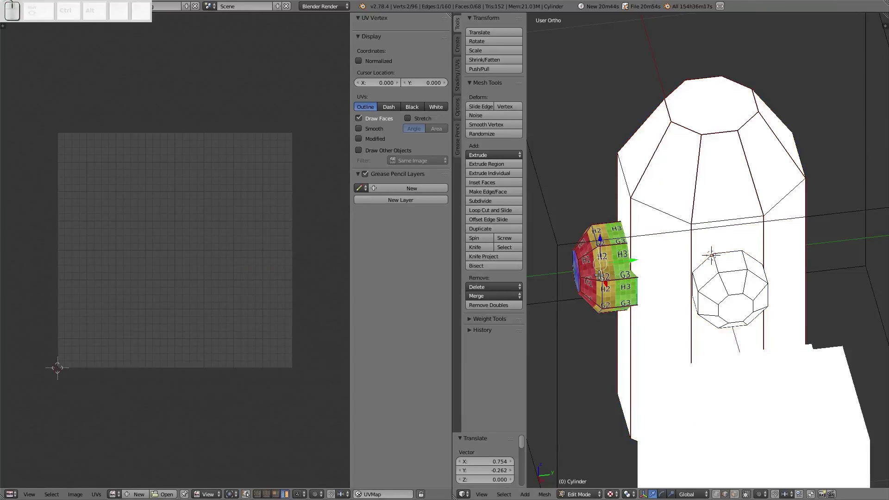
key(ctrl+KP_Add)
key(ctrl+KP_Add)
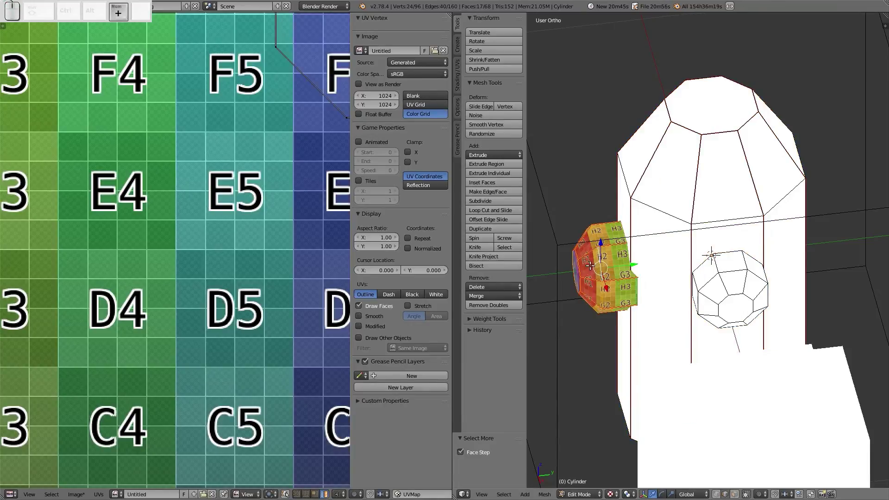
shift+right_click(651, 168)
key(ctrl+KP_Add)
key(ctrl+KP_Add)
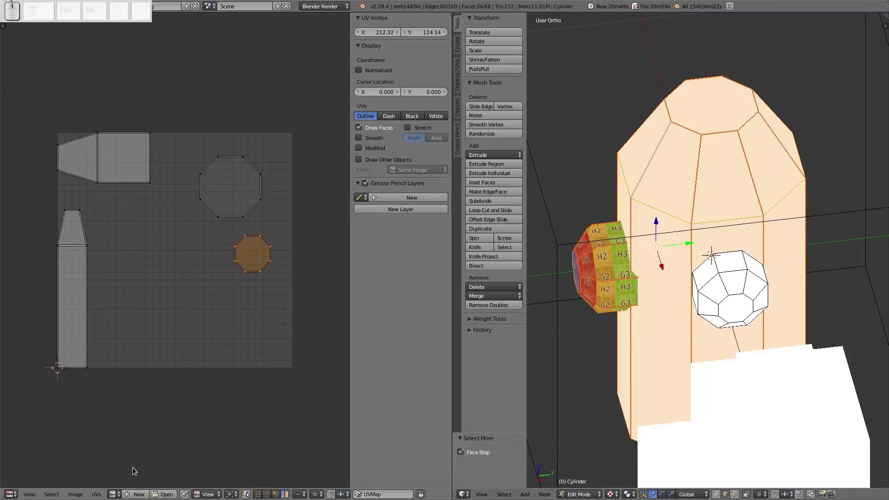
click(112, 494)
click(127, 401)
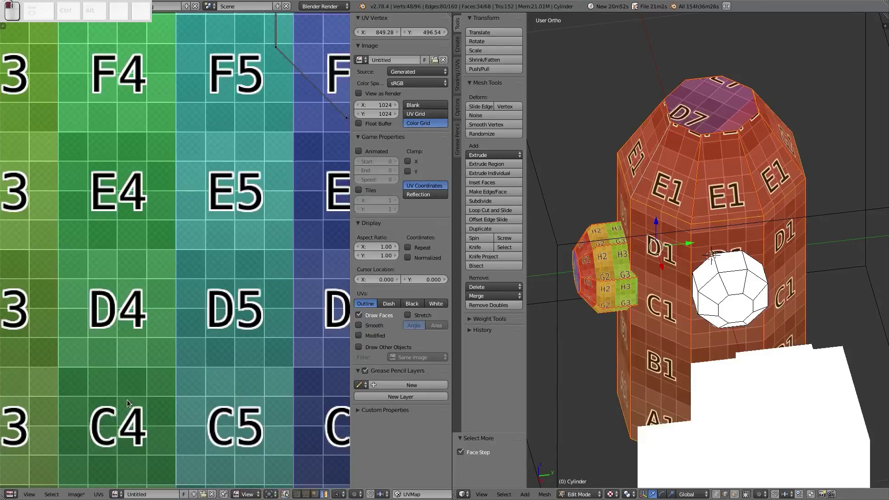
Step: Select only the front nozzle's stacked side islands and octagonal cap island, and move them by 0.069 in X and -0.056 in Y
scroll(154, 268, down, 6)
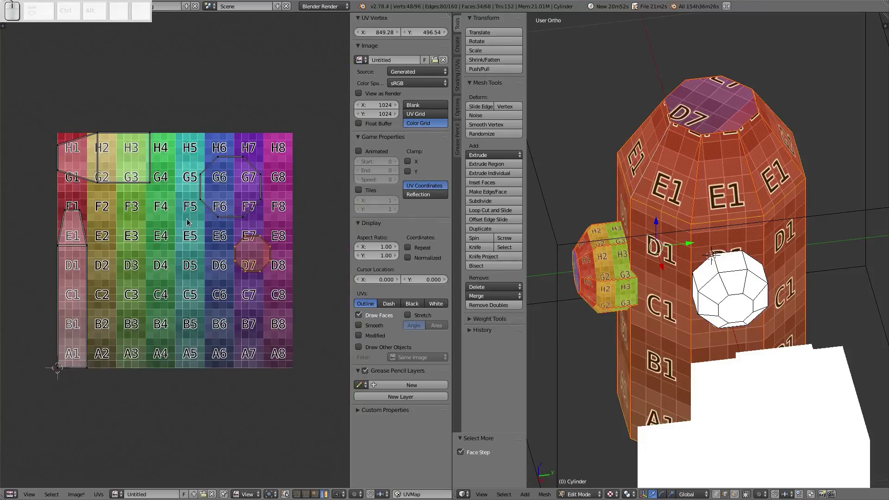
scroll(187, 225, up, 1)
key(a)
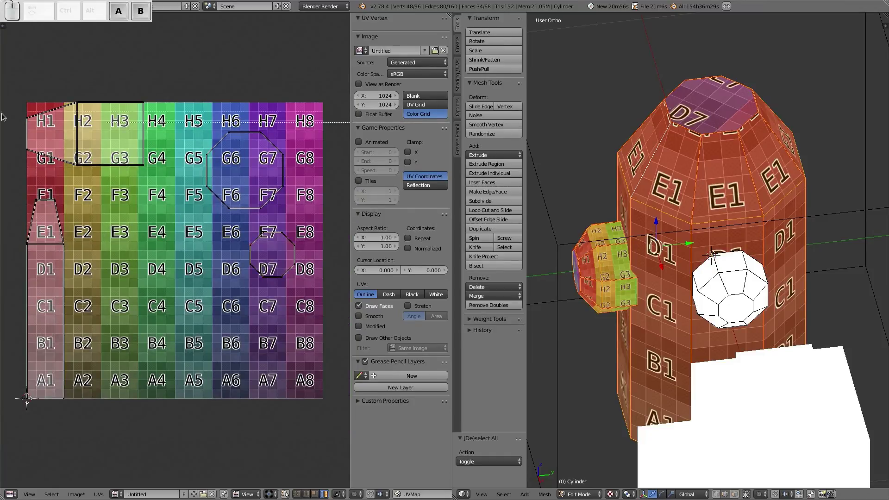
key(b)
drag(9, 91, 151, 172)
shift+right_click(266, 179)
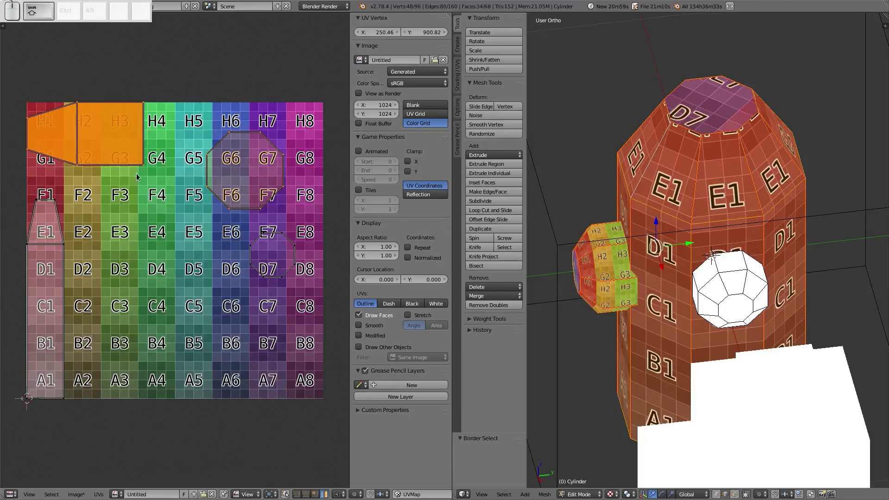
key(g)
click(146, 164)
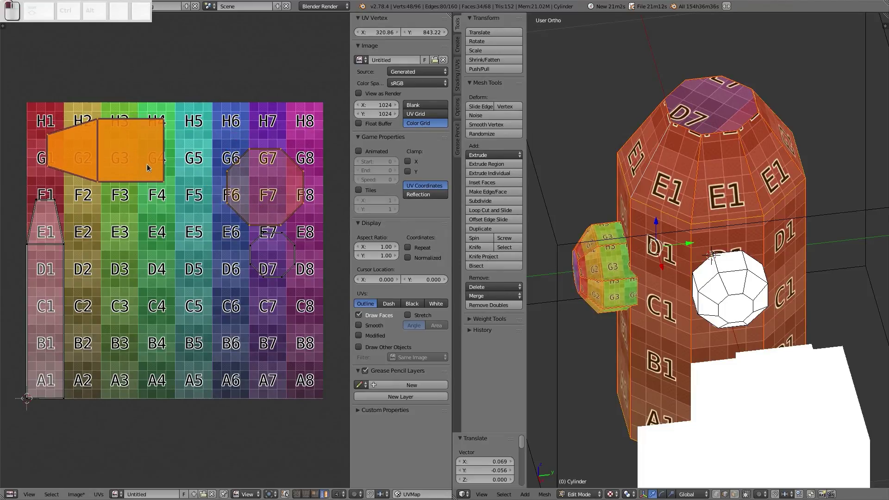
Step: Scale the nozzle's UV islands to 0.306 to approach the body's grid size, and shift them 0.006 in X and -0.027 in Y
scroll(634, 310, up, 3)
shift+middle_drag(631, 310, 669, 273)
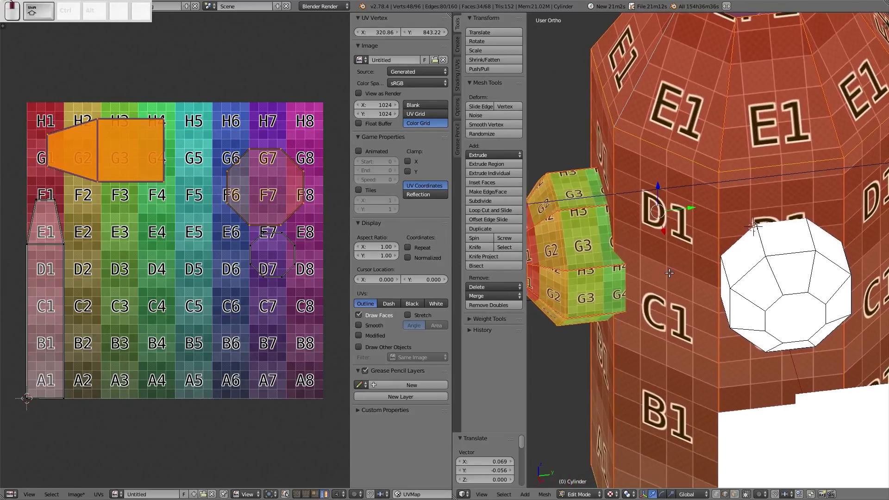
scroll(667, 274, up, 3)
middle_drag(634, 305, 651, 270)
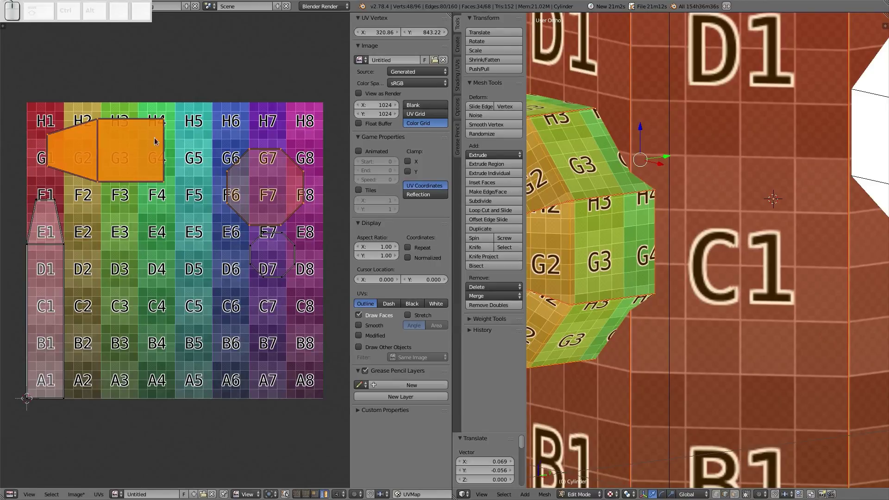
key(s)
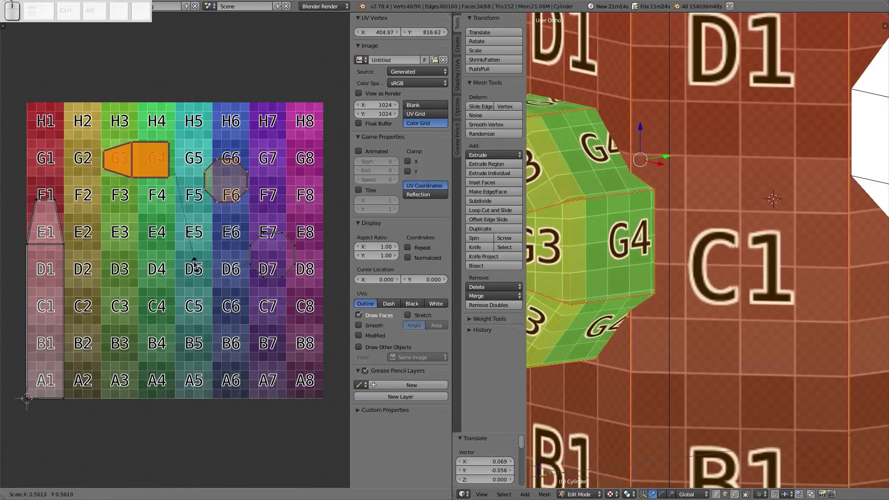
click(176, 227)
key(g)
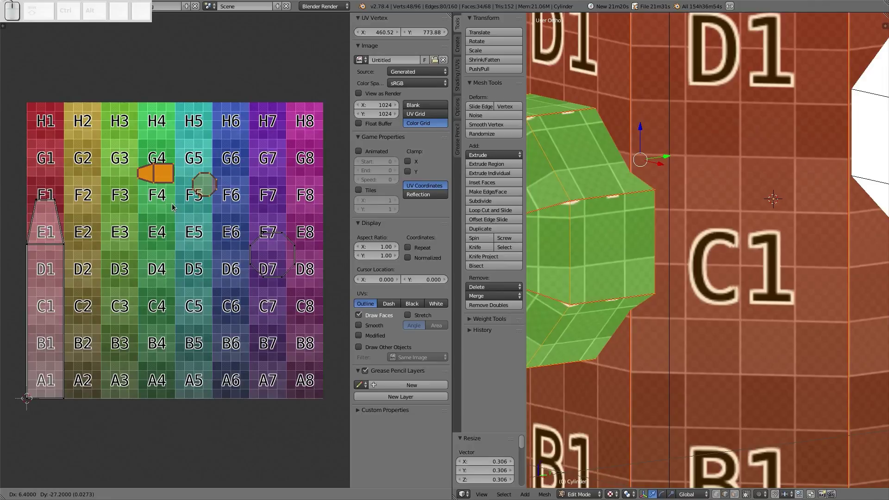
click(172, 203)
Step: Scale the nozzle's UV islands by 0.839 and move them 0.021 in X and 0.008 in Y
scroll(173, 210, up, 5)
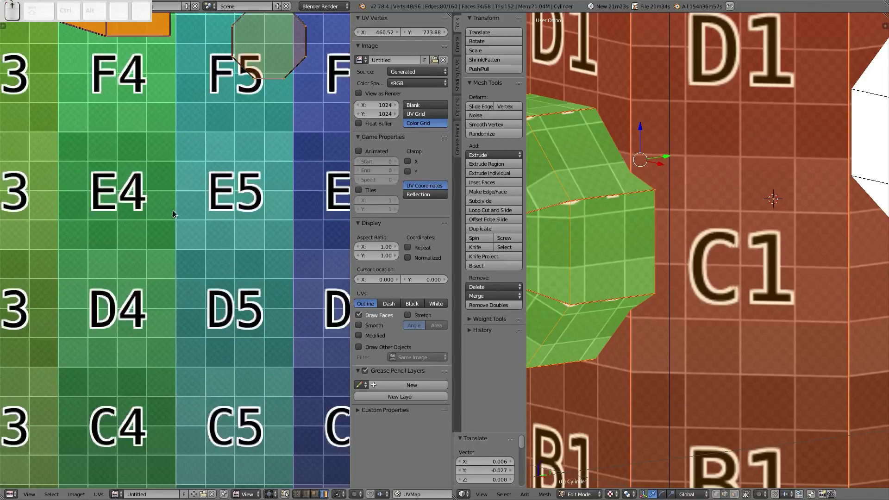
shift+scroll(173, 210, up, 4)
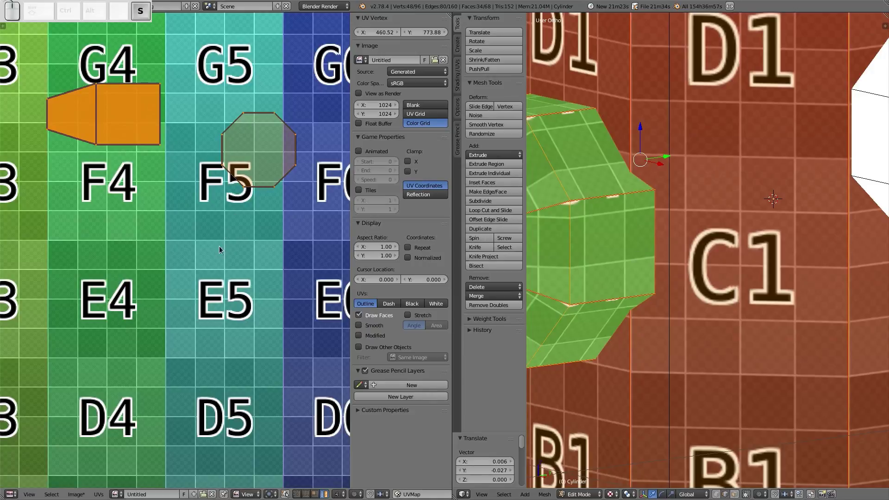
click(204, 228)
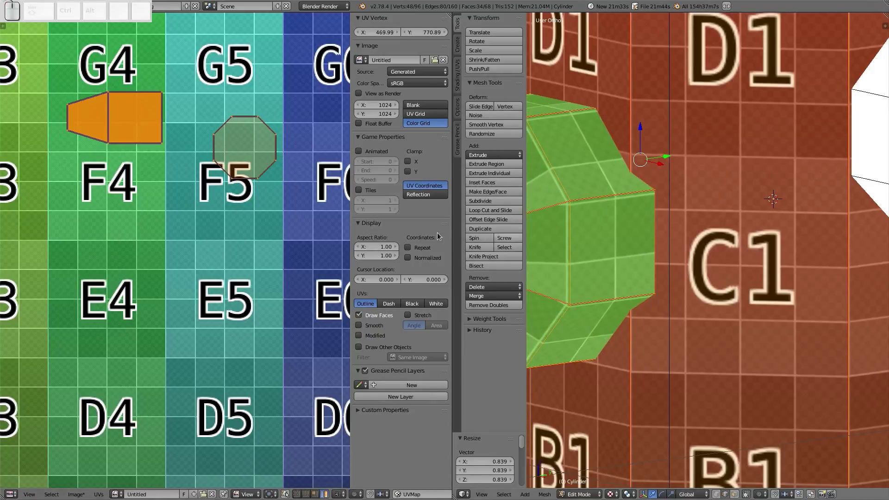
key(g)
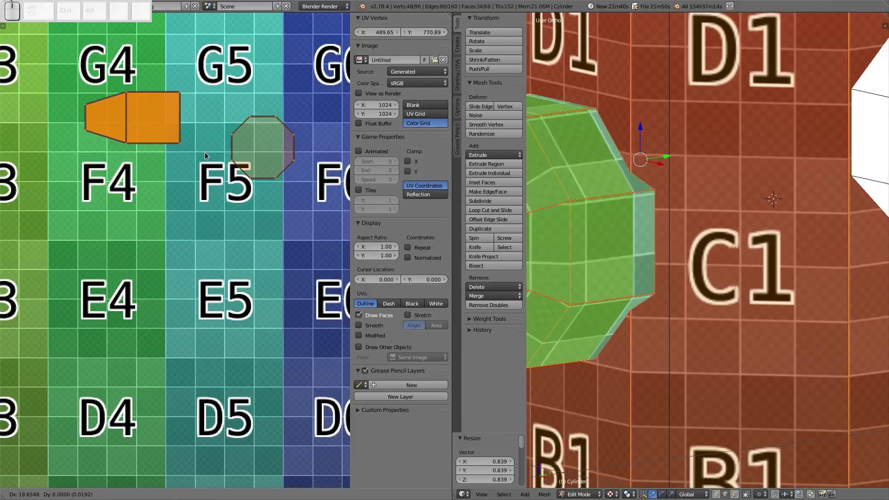
click(206, 143)
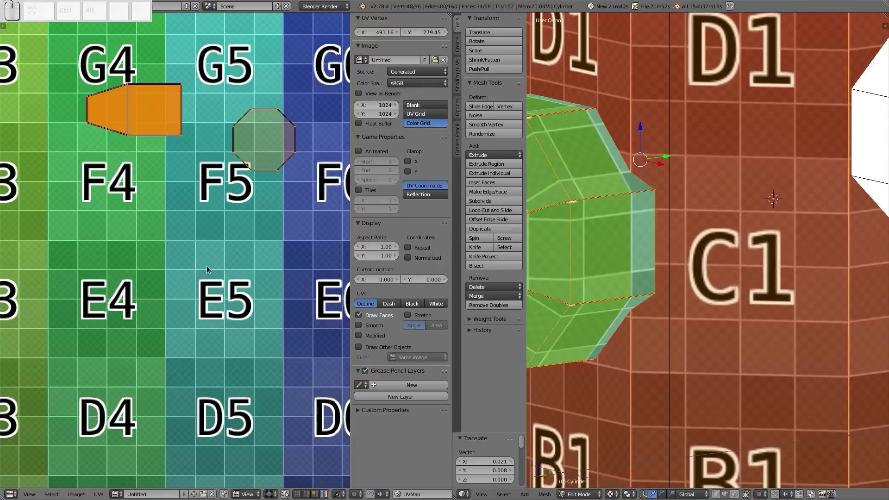
Step: Scale the nozzle's UV islands by 1.036 and move them by about 0.001 in X and -0.002 in Y
key(s)
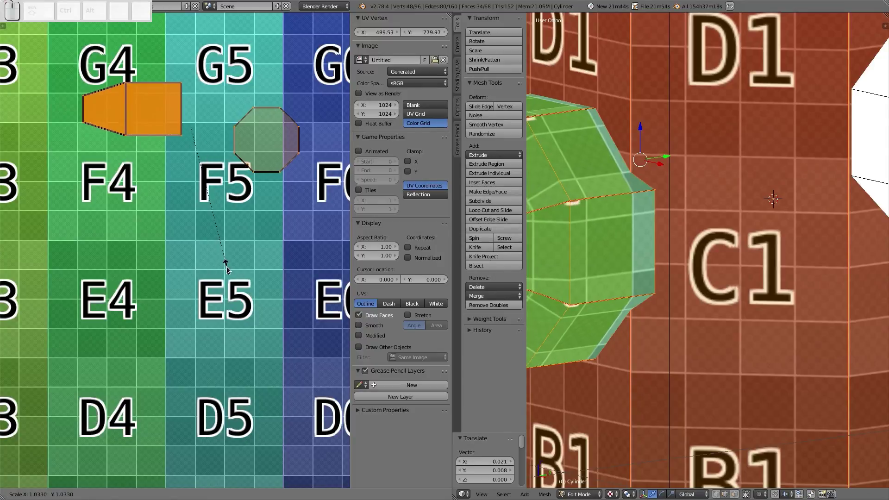
click(226, 268)
key(g)
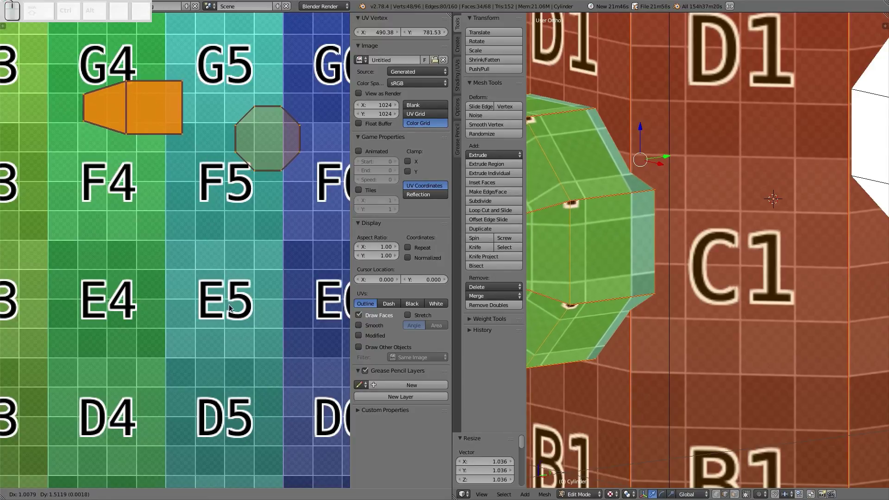
click(229, 311)
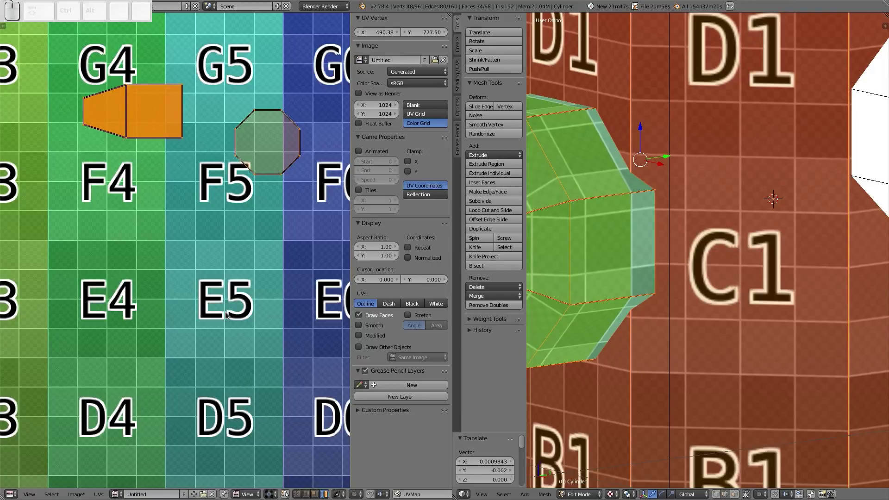
Step: Select only the large octagonal dome island and move it by -0.719 in X and 0.289 in Y
scroll(227, 315, down, 5)
key(a)
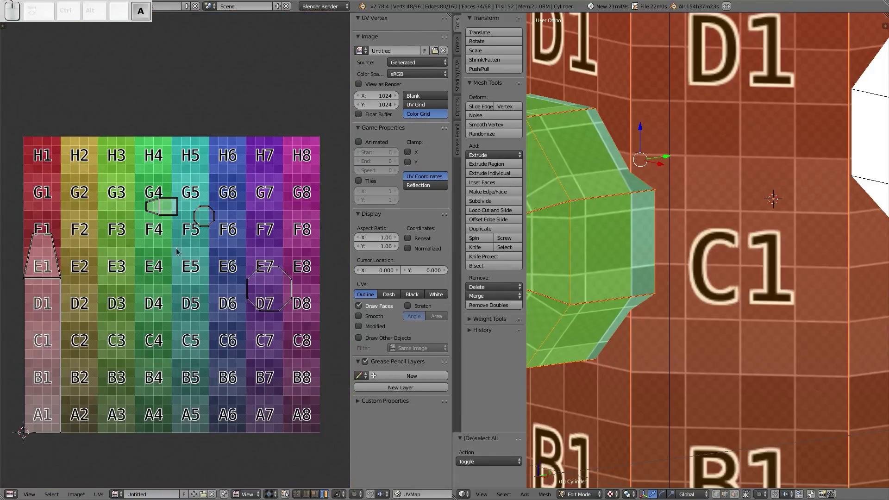
key(l)
key(g)
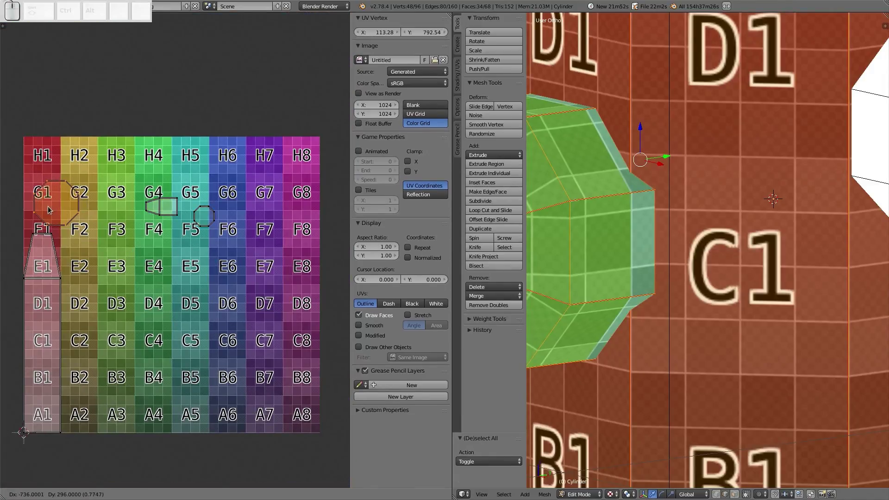
click(48, 210)
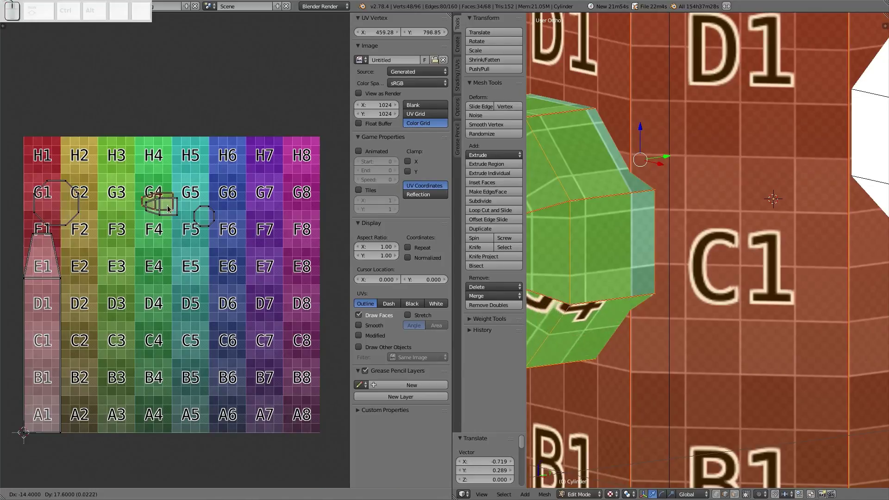
key(a)
key(b)
drag(140, 194, 187, 228)
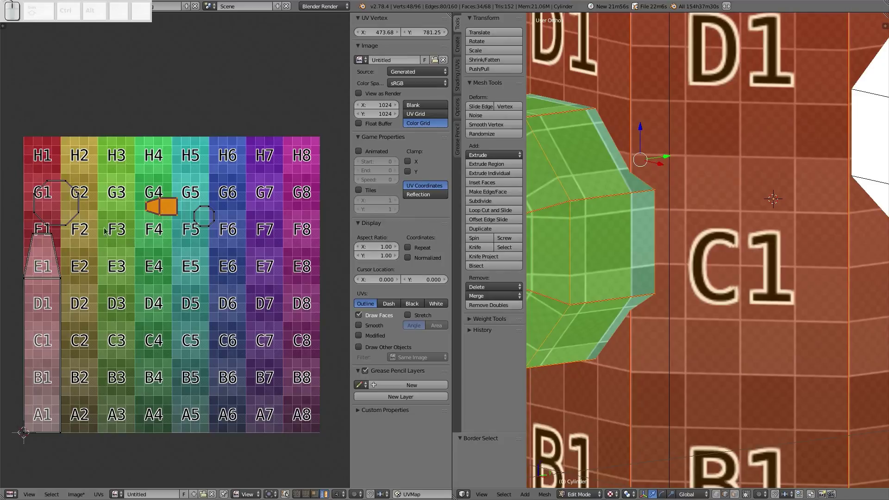
Step: Move the large octagonal dome island beside the tapered end of the body strip, over grid cells E2 and E3
right_click(65, 207)
key(g)
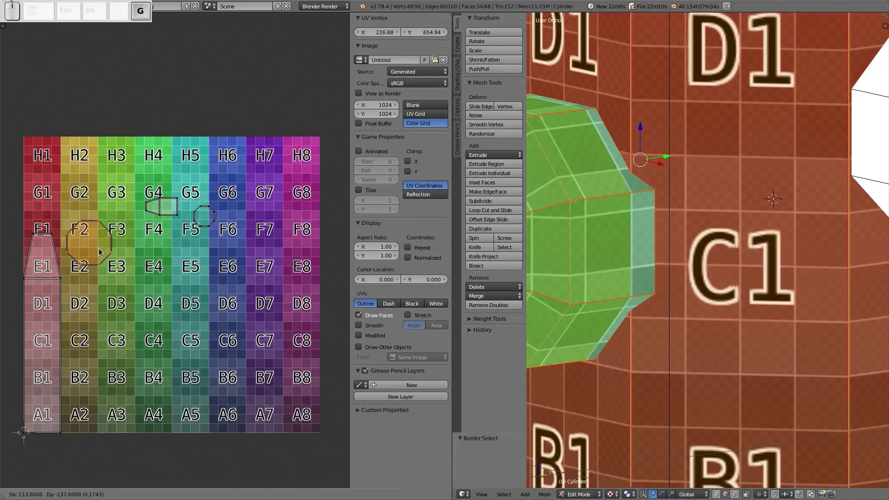
click(104, 257)
Step: Select the nozzle's side islands and small octagonal cap, and move them by -0.238 in X and -0.345 in Y
key(a)
key(b)
drag(139, 181, 222, 234)
key(g)
click(121, 314)
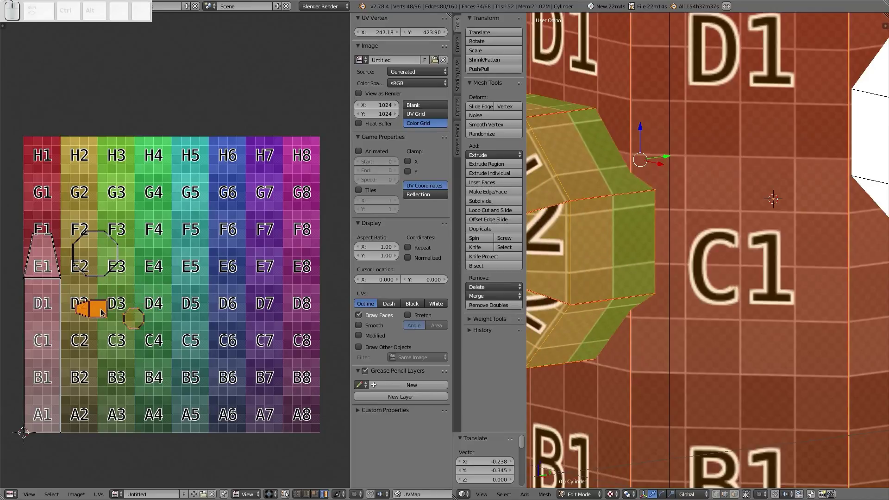
Step: Select only the nozzle's stacked side islands and rotate them by 90°
key(a)
key(b)
drag(71, 298, 111, 325)
key(r)
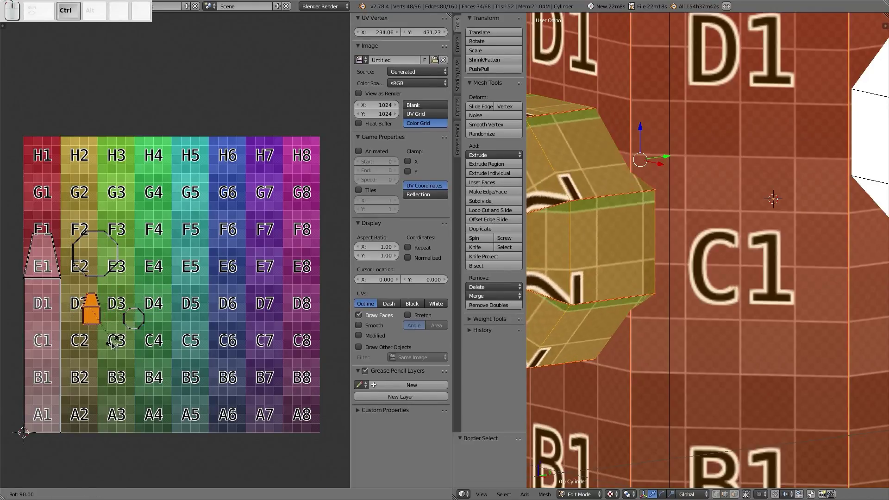
ctrl+click(111, 345)
Step: Move the rotated nozzle side islands onto grid cell A2, beside the lower end of the body strip
scroll(110, 347, up, 3)
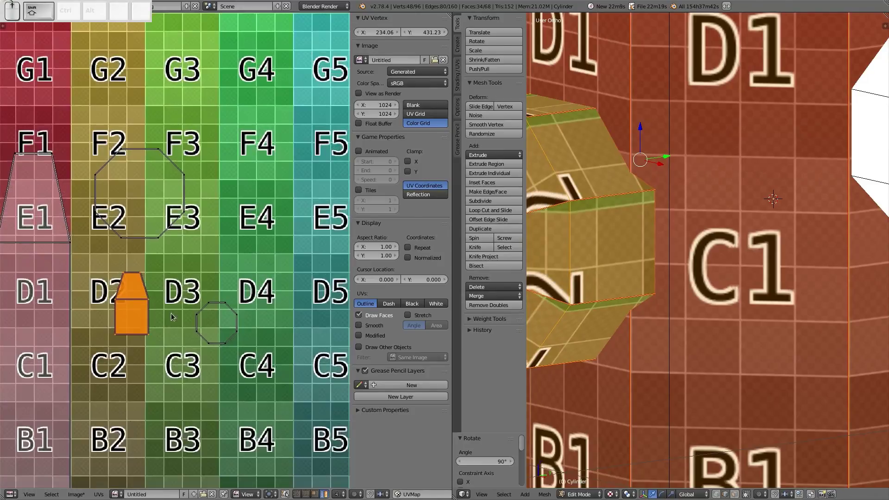
middle_drag(172, 342, 228, 267)
key(g)
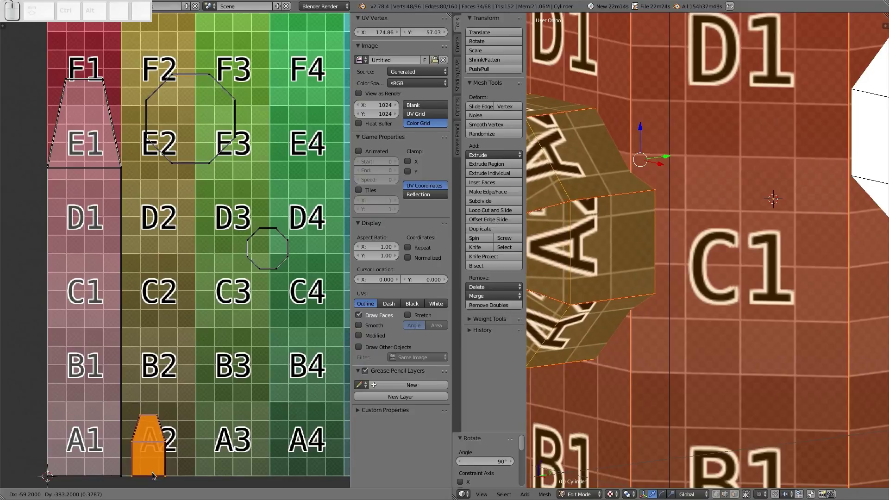
click(152, 471)
Step: Move the small octagonal cap island onto grid cell C2 and the large octagonal island onto D2
right_click(273, 251)
key(a)
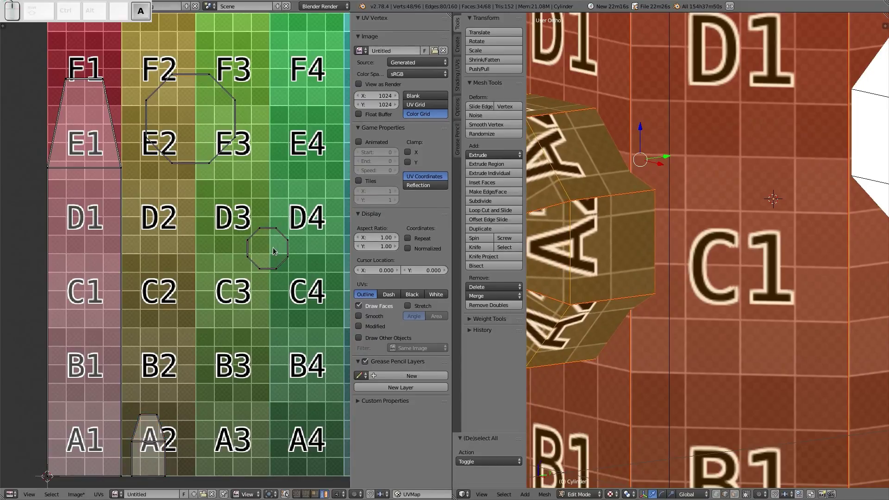
key(g)
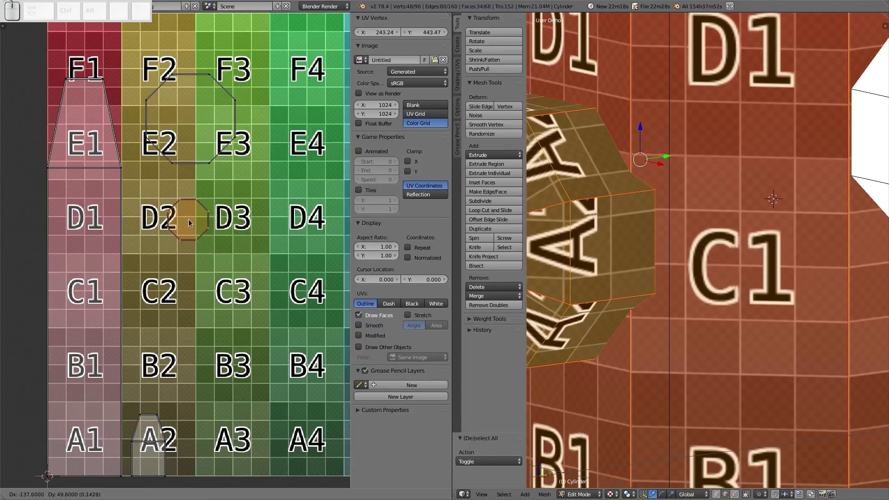
click(172, 288)
drag(224, 152, 210, 241)
Step: Select all UV islands, move them by 0.340 in X and 0.154 in Y, and scale them by 1.433
key(a)
scroll(211, 241, down, 2)
scroll(211, 241, down, 2)
key(b)
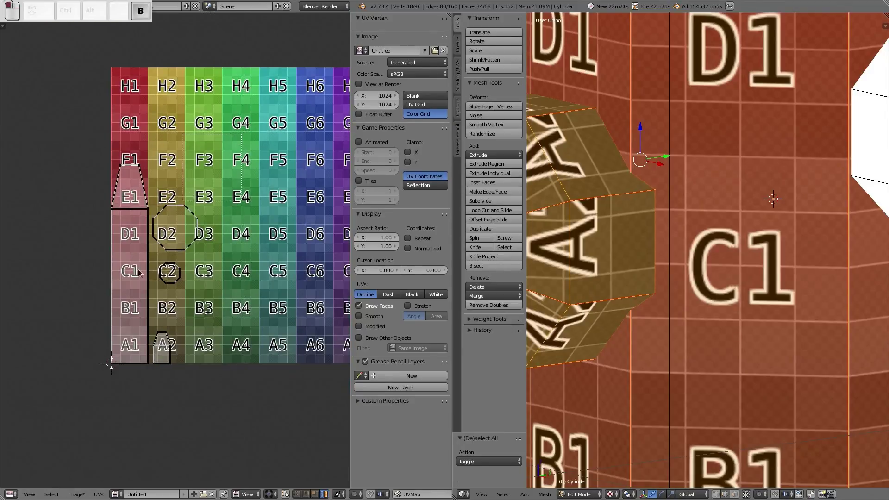
drag(242, 134, 82, 373)
scroll(204, 288, down, 1)
key(a)
key(a)
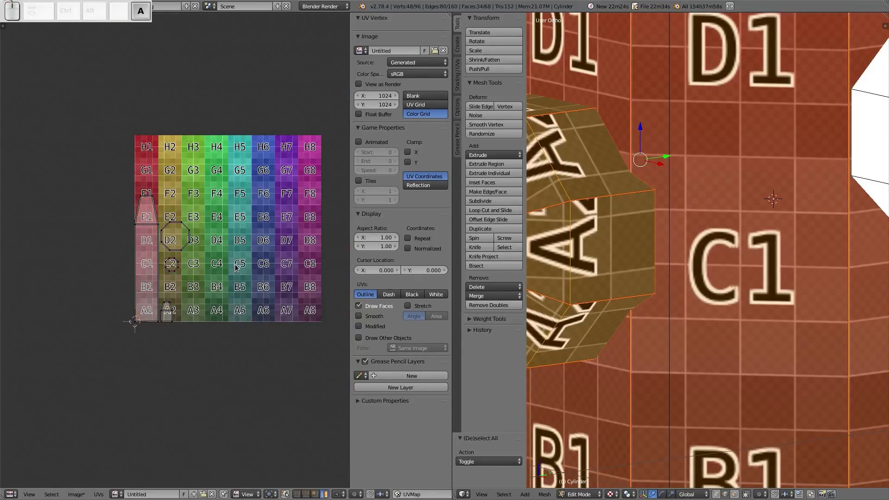
key(g)
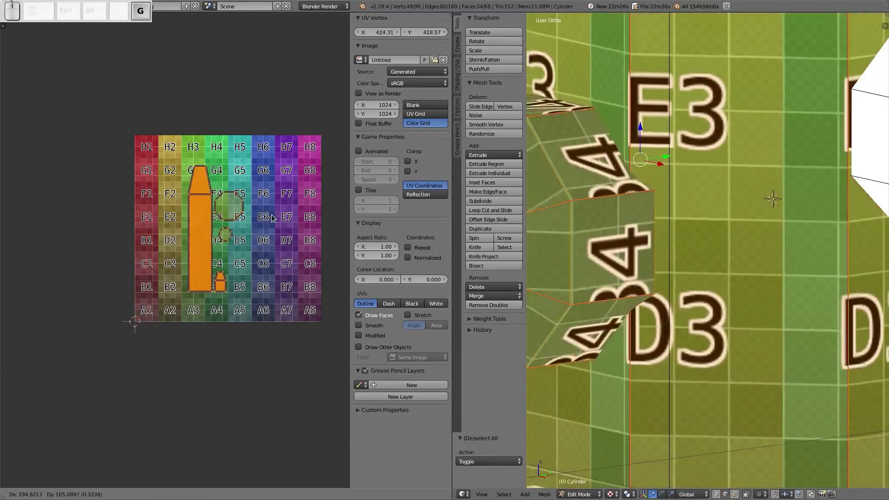
click(281, 219)
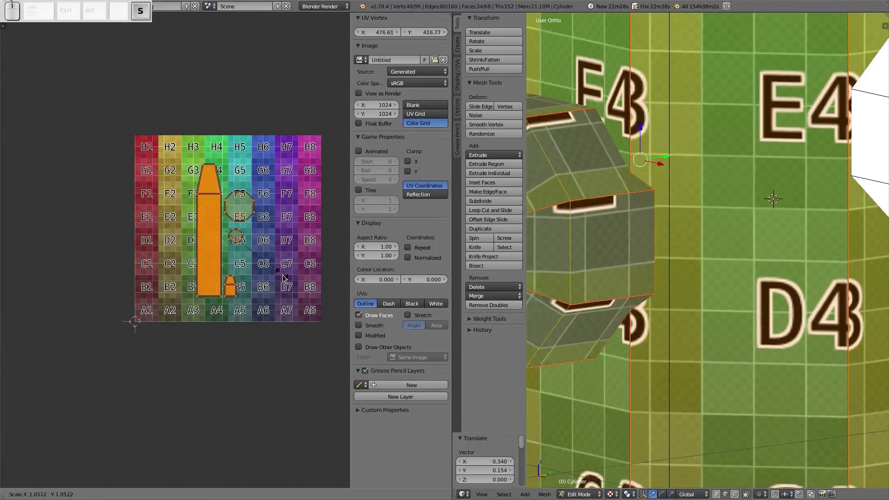
key(s)
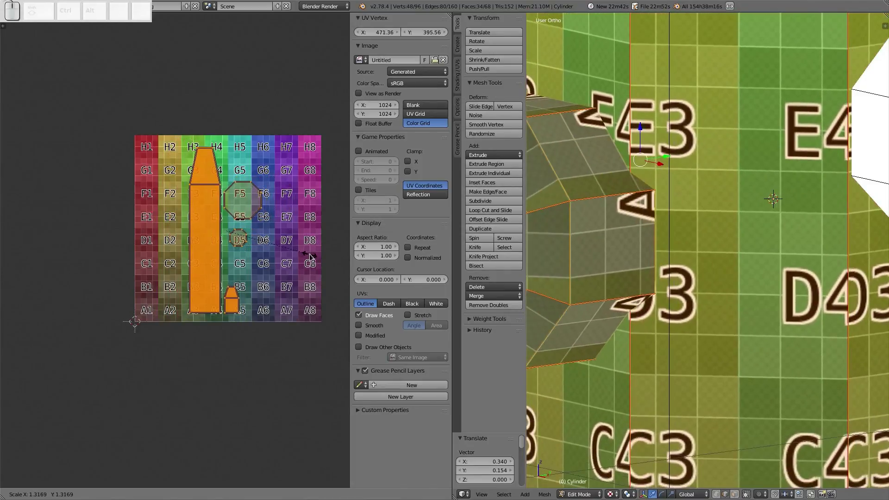
click(308, 273)
Step: Move all UV islands by 0.004 in X and 0.009 in Y, and scale them by 1.021 to fill the grid's height
scroll(308, 274, up, 3)
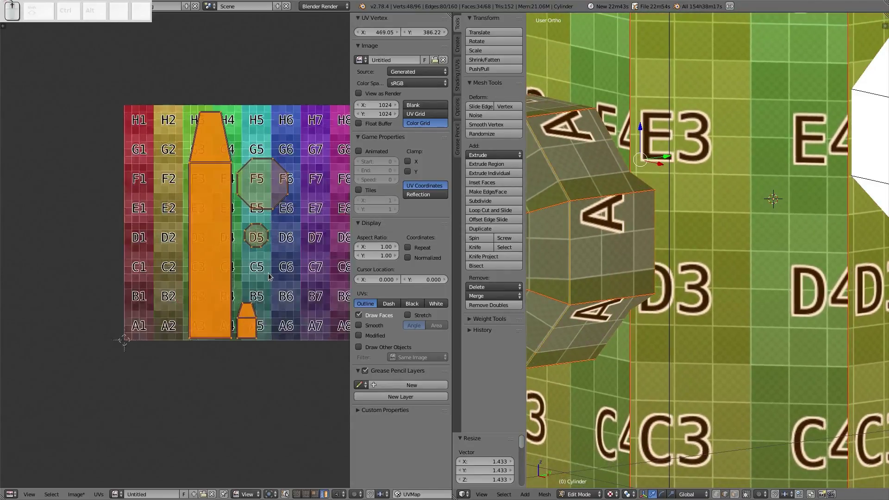
shift+middle_drag(272, 277, 168, 261)
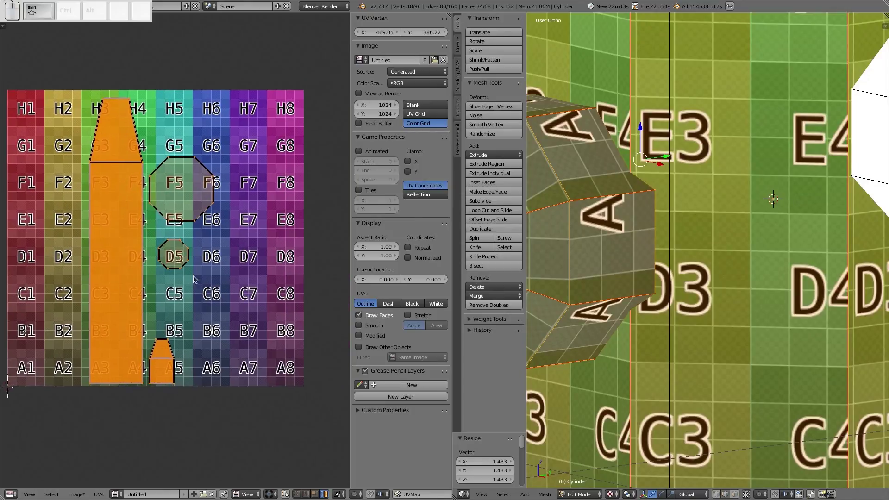
scroll(197, 299, up, 1)
key(g)
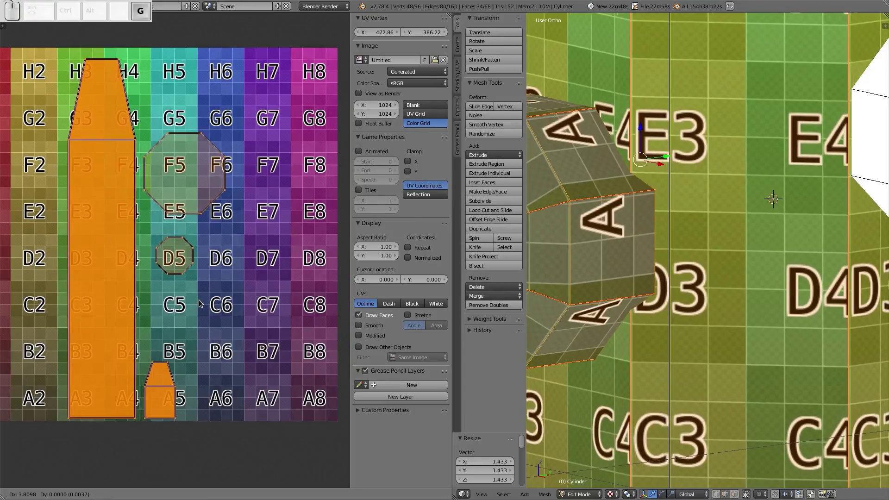
click(225, 292)
key(s)
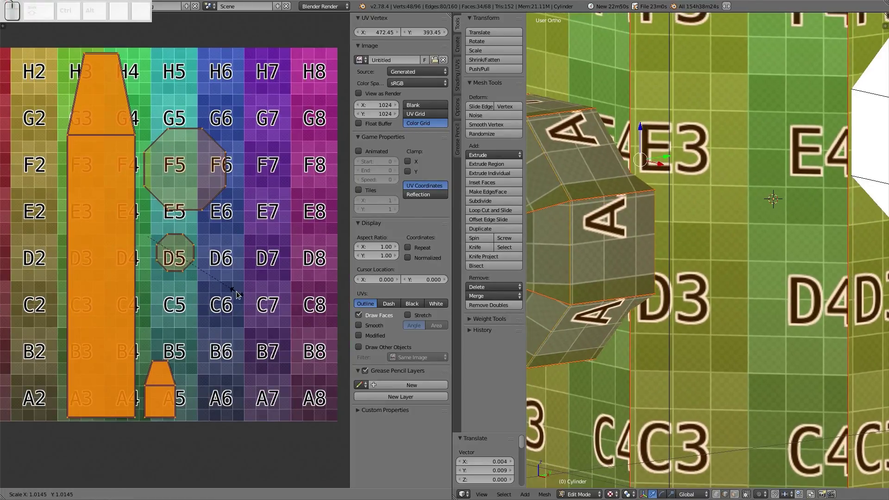
click(236, 294)
Step: Move all UV islands horizontally to the left edge of the colour grid, and deselect them
scroll(234, 290, down, 2)
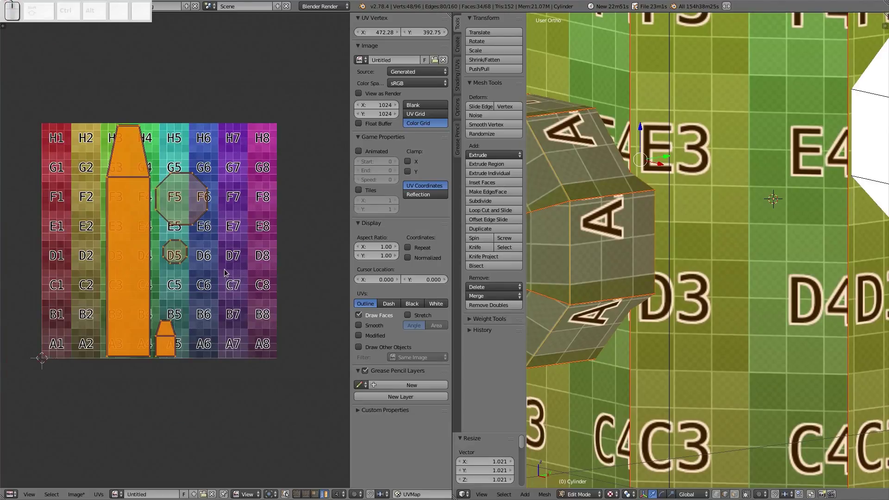
key(g)
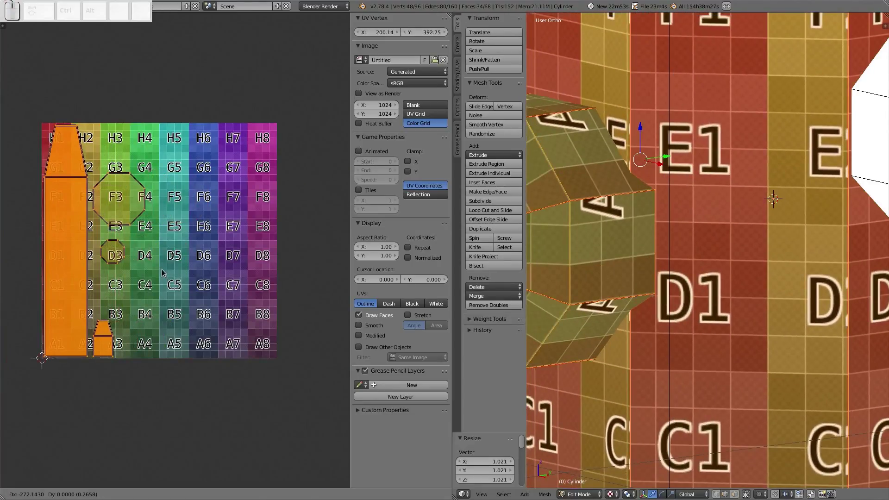
click(162, 272)
key(a)
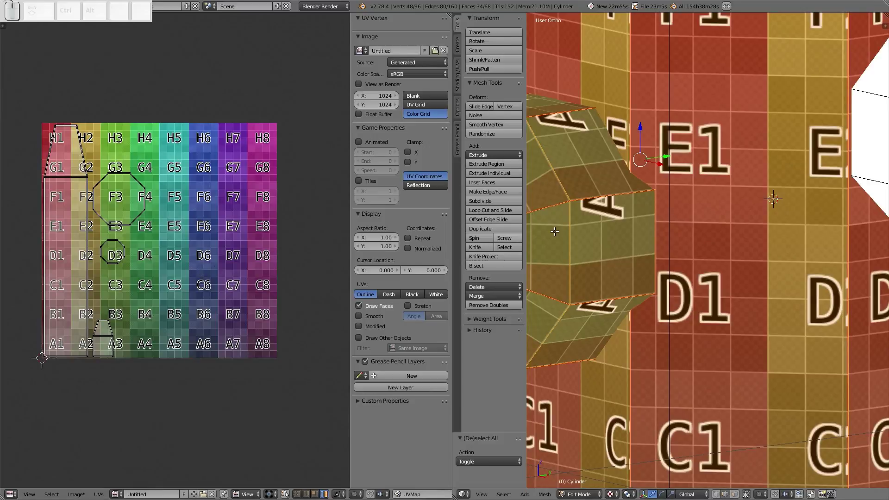
Step: Deselect the whole textured hydrant mesh and return it to Object Mode
scroll(691, 255, down, 6)
key(a)
middle_drag(691, 256, 831, 182)
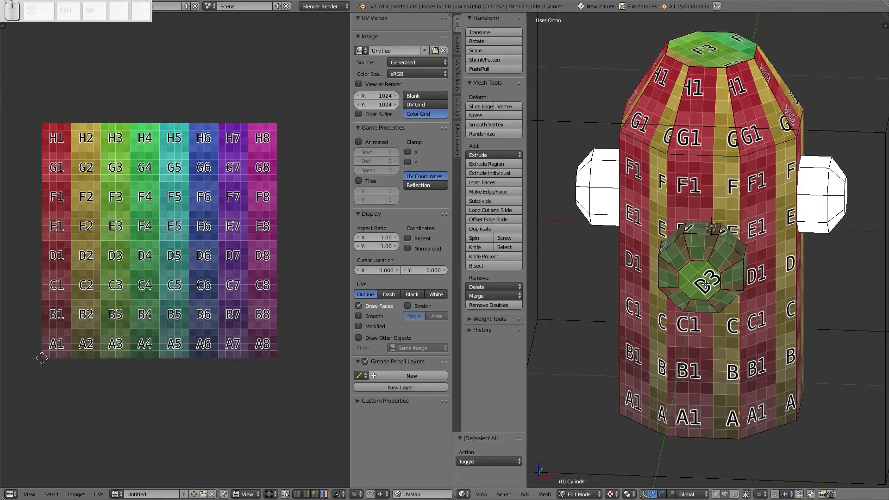
scroll(703, 277, down, 2)
key(Tab)
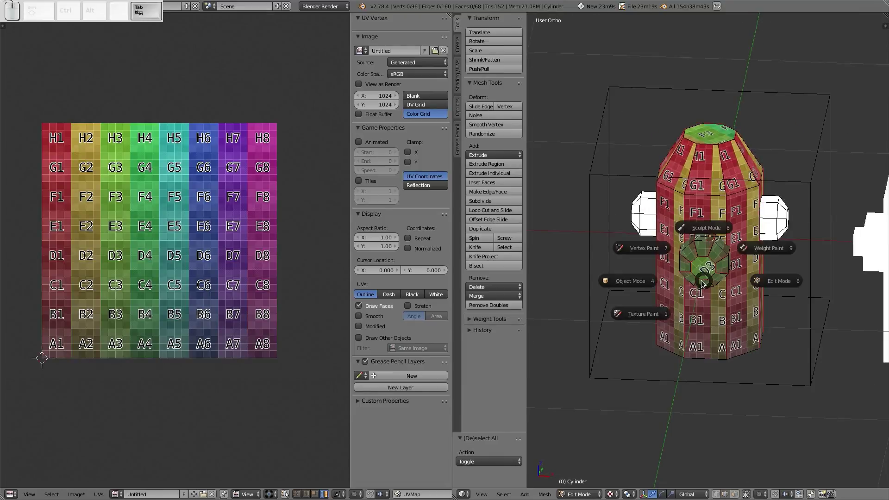
click(627, 284)
Step: Select the untextured box-shaped hydrant beside the textured one and enter Edit Mode on it
shift+middle_drag(794, 241, 597, 254)
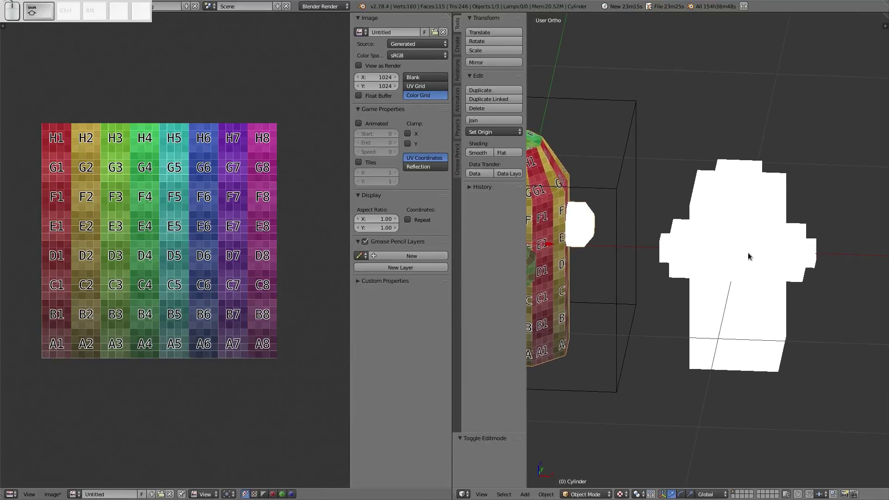
right_click(748, 254)
key(Tab)
click(827, 256)
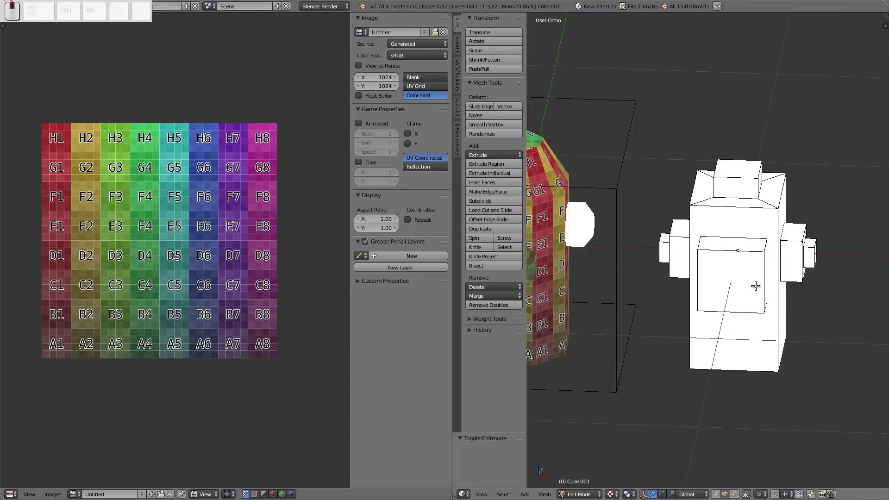
Step: Mark seams along the four upper rim edges and four vertical corner edges of the hydrant's box-shaped body
middle_drag(755, 286, 733, 296)
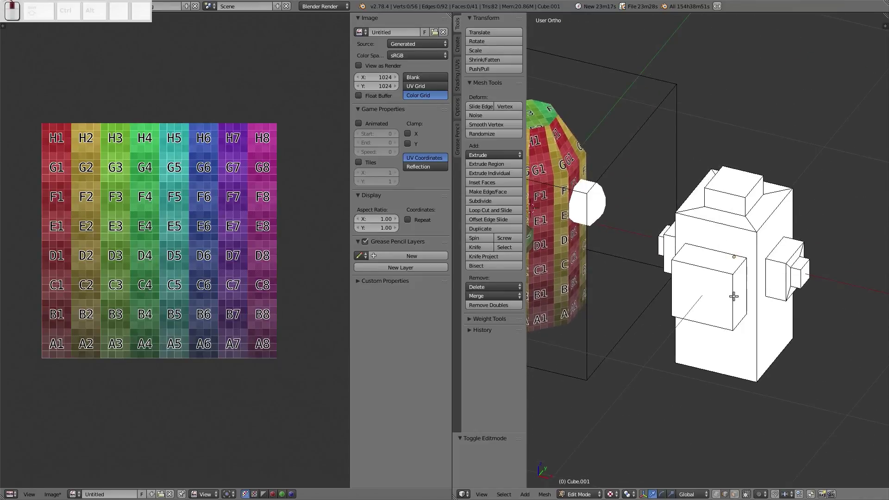
right_click(738, 231)
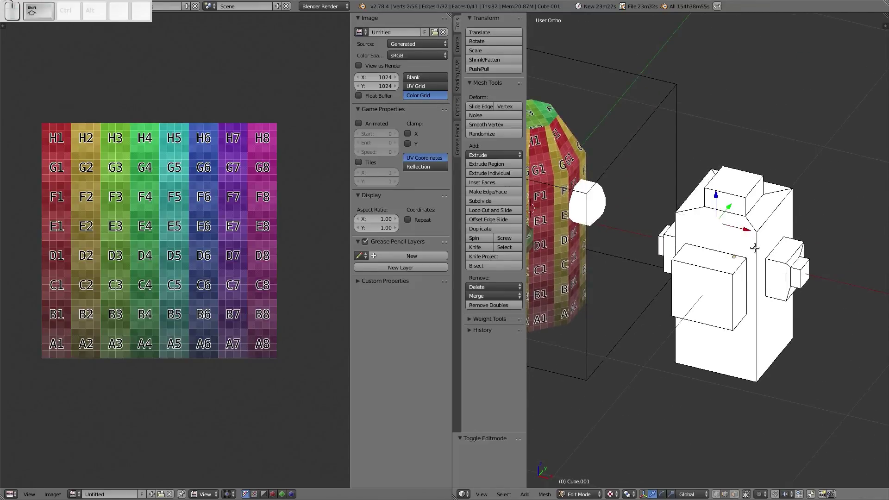
shift+right_click(757, 248)
shift+right_click(678, 232)
middle_drag(678, 224, 702, 232)
shift+right_click(694, 201)
shift+right_click(629, 248)
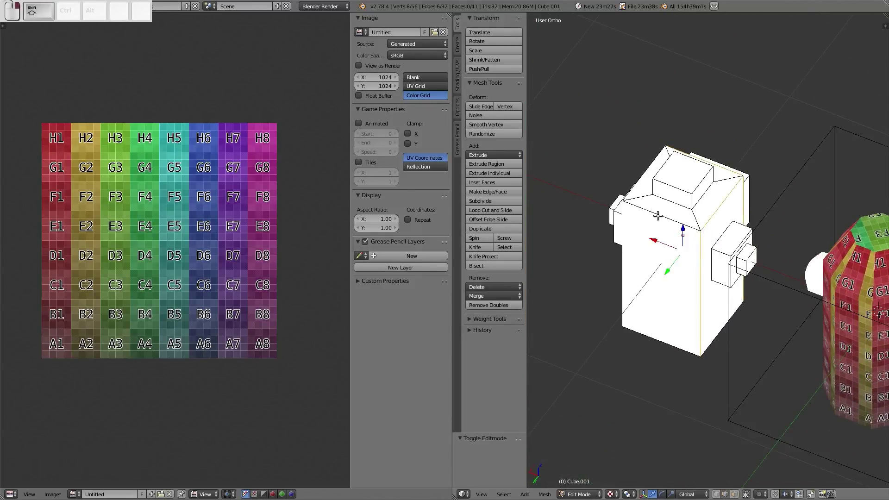
shift+right_click(650, 195)
middle_drag(638, 209, 688, 267)
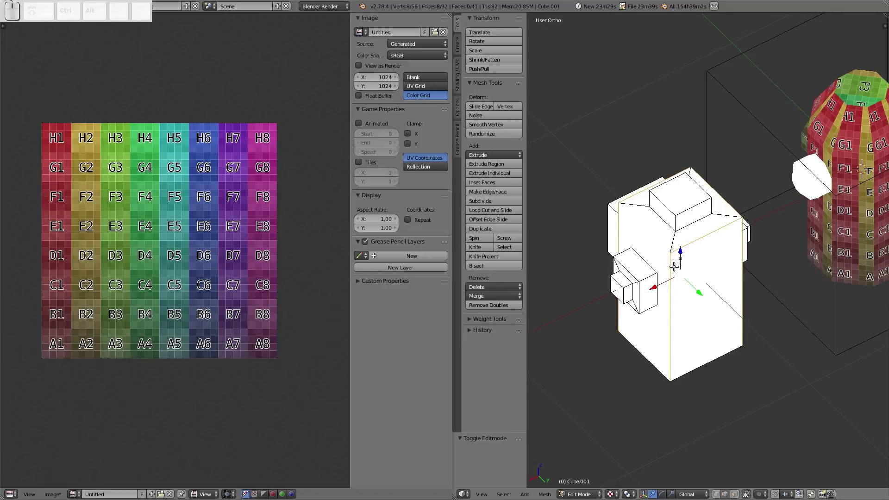
key(u)
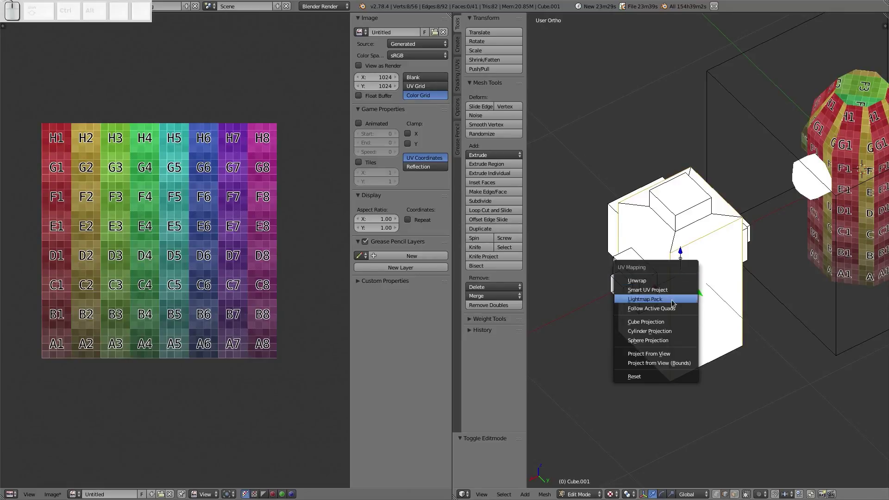
key(ctrl+e)
click(707, 226)
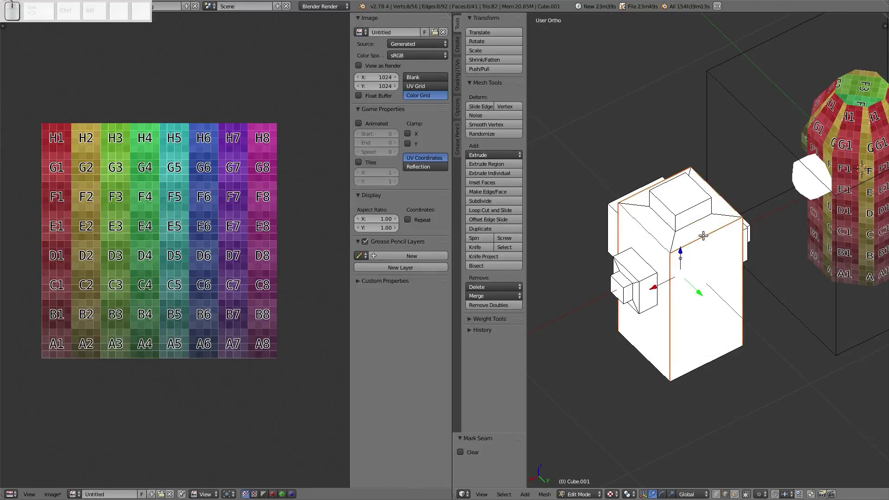
Step: Mark seams around the base of the small cap block on the hydrant's top and along its four vertical edges
right_click(693, 222)
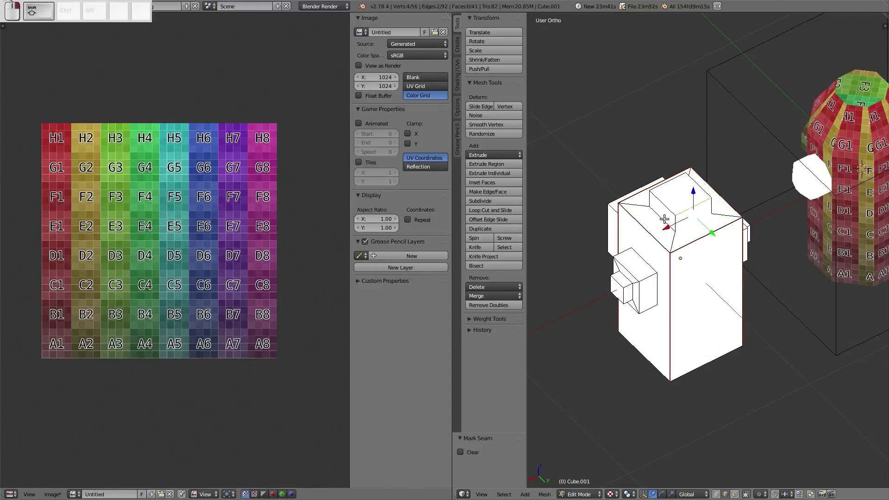
right_click(678, 220)
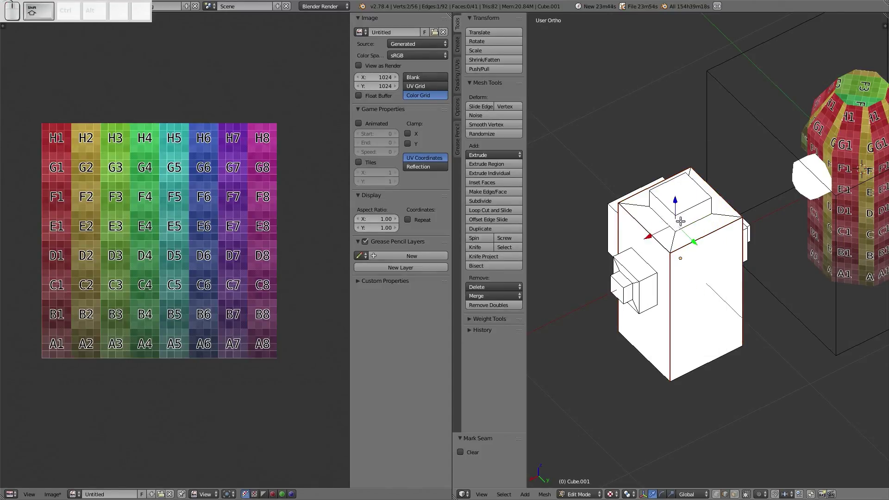
shift+right_click(690, 225)
shift+right_click(667, 220)
shift+right_click(648, 200)
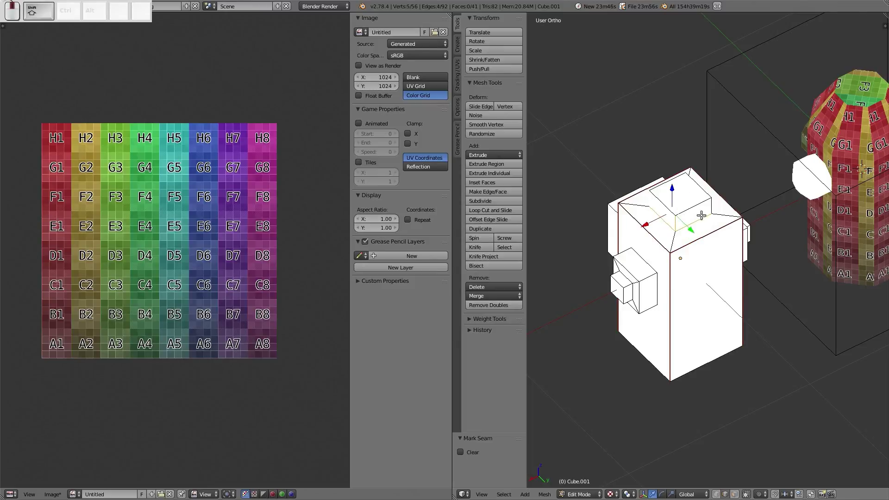
middle_drag(699, 213, 562, 197)
shift+right_click(712, 191)
shift+right_click(715, 179)
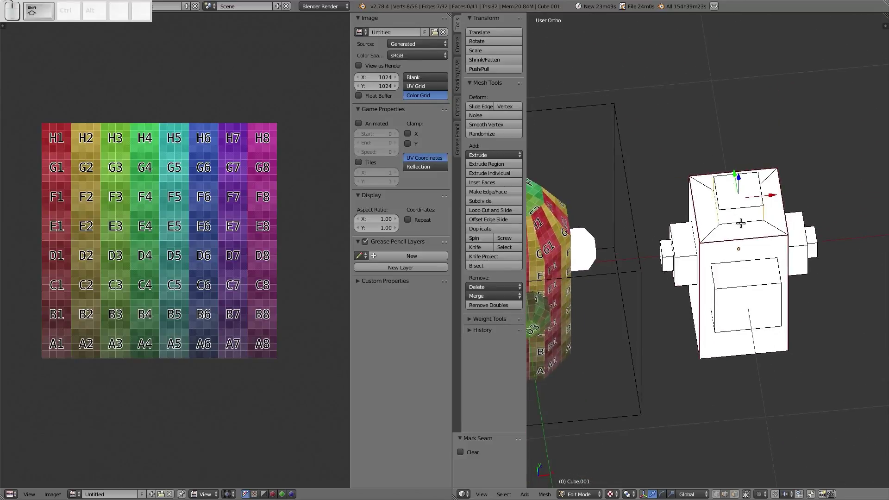
key(ctrl+e)
click(742, 222)
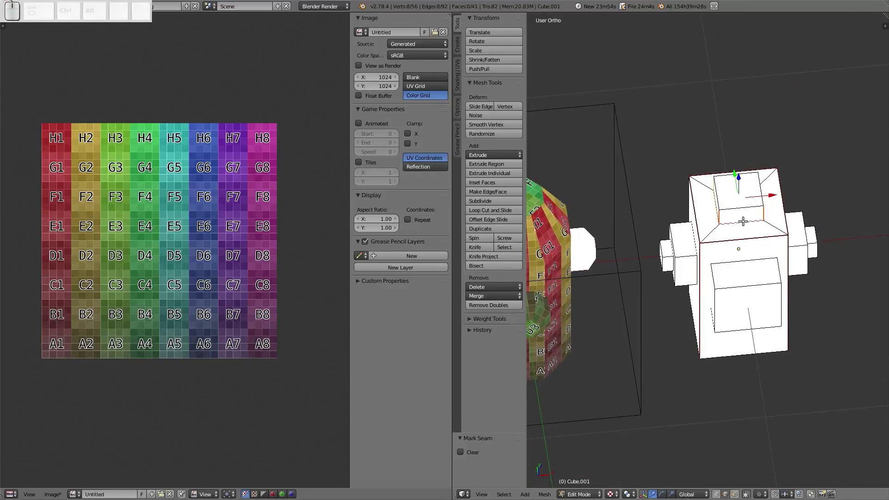
Step: Extend the selection to all faces of the hydrant's top and cap, and unwrap them
key(ctrl+KP_Add)
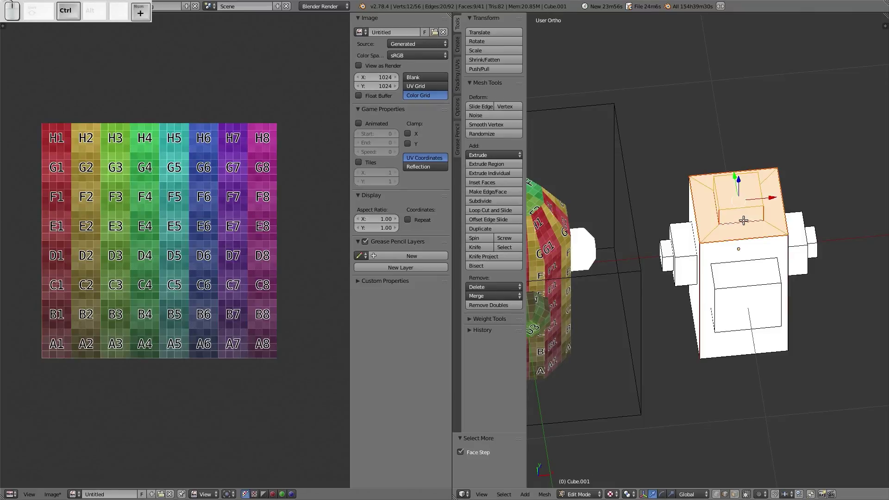
key(u)
click(741, 221)
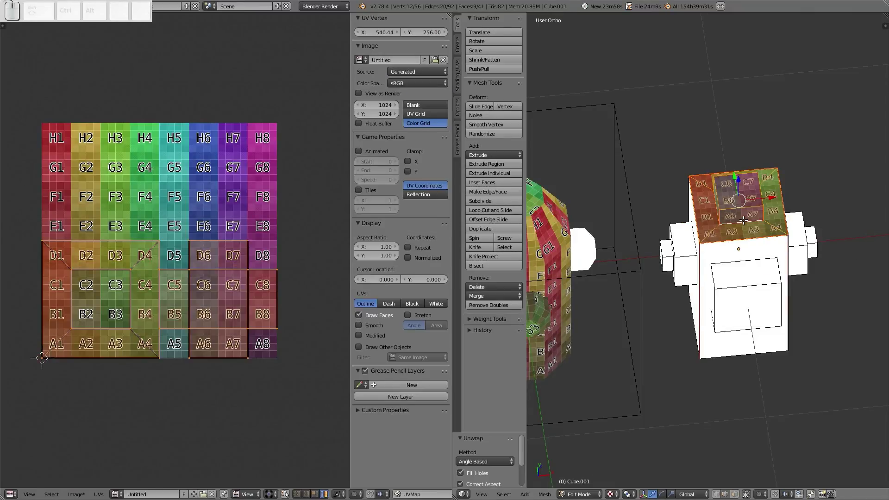
Step: Move the cap's UV island by -0.077 in X and 0.315 in Y, and try moving the surrounding frame-shaped island
right_click(223, 315)
key(g)
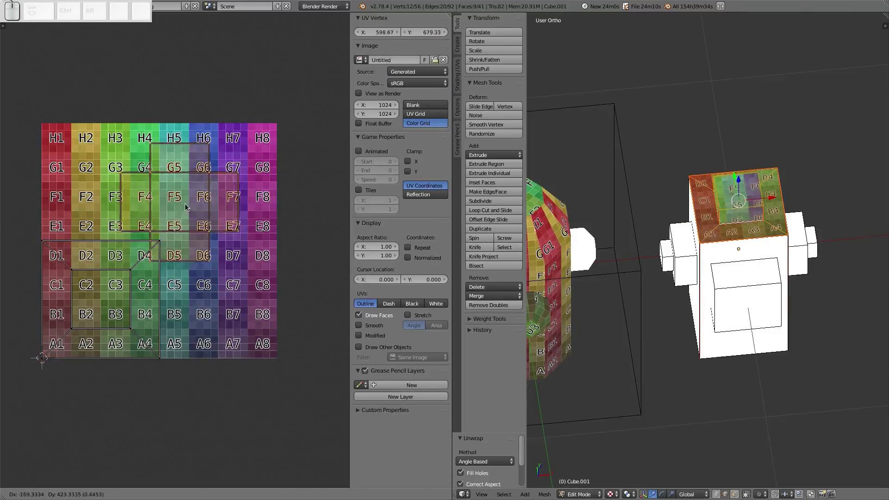
click(208, 242)
right_click(134, 309)
key(g)
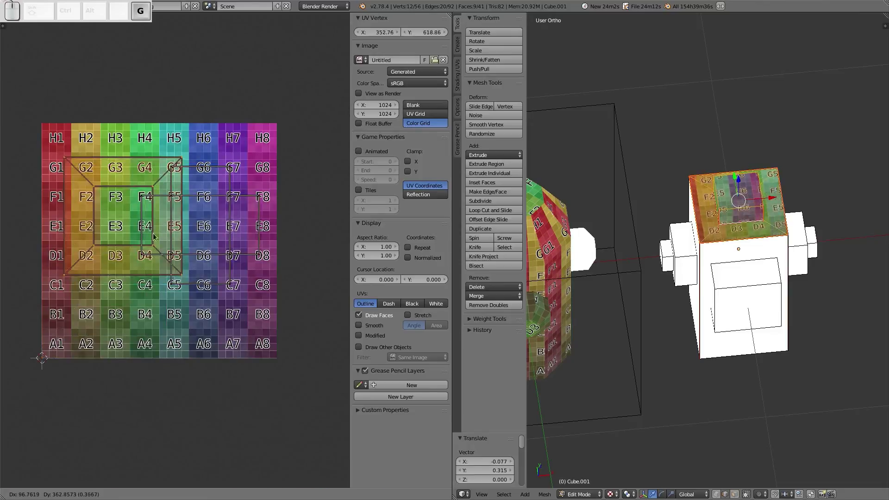
click(134, 311)
Step: Mark seams on four edges of the large block projecting from the hydrant's front, and deselect everything
right_click(736, 295)
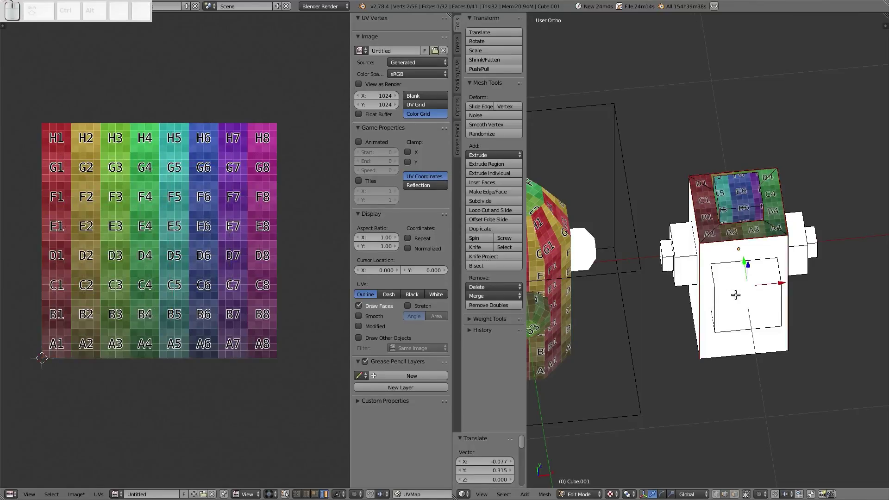
middle_drag(723, 292, 713, 259)
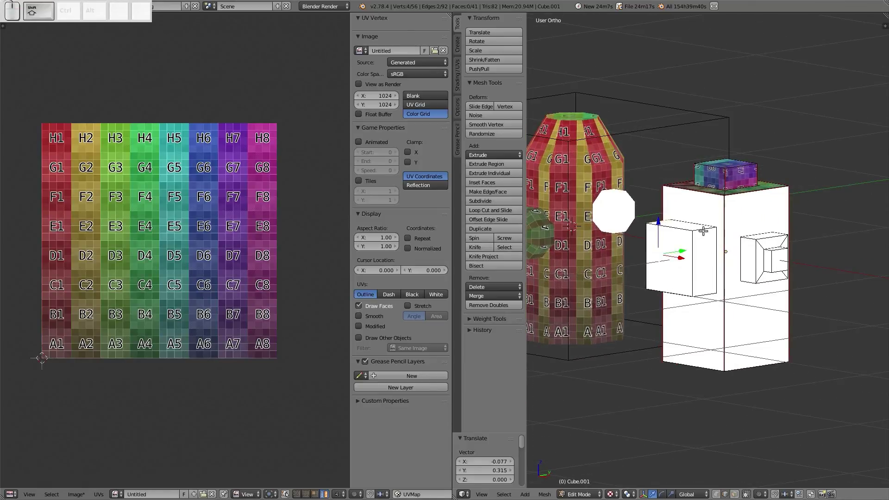
shift+right_click(704, 248)
shift+right_click(703, 289)
key(ctrl+e)
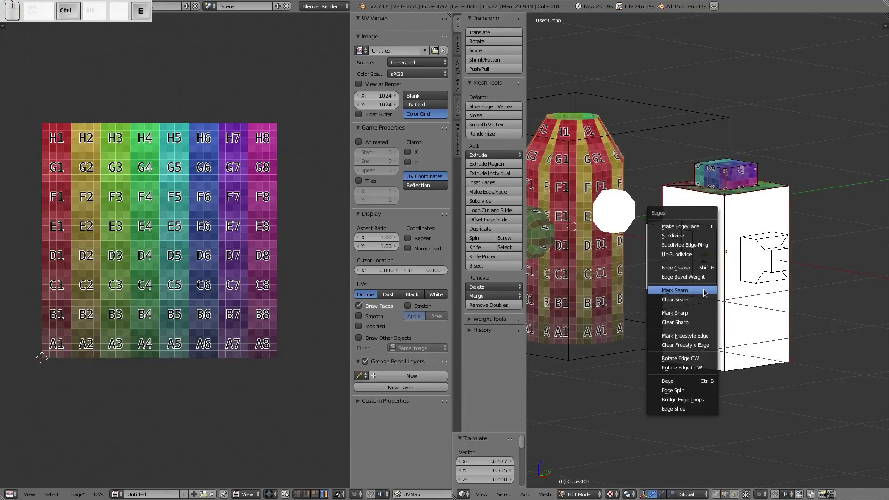
click(704, 290)
key(a)
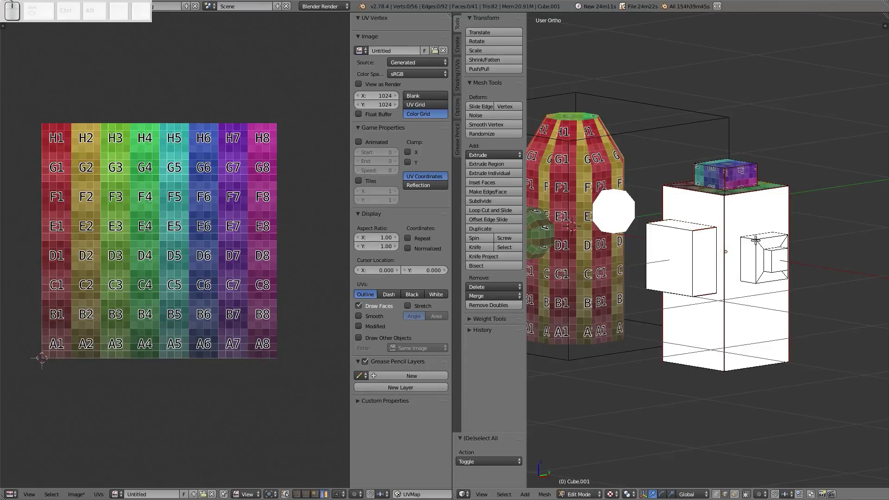
Step: Mark seams on one side nozzle along the larger block's four depth edges and around the small outlet's base, and deselect everything
shift+right_click(745, 284)
middle_drag(745, 283, 678, 267)
shift+right_click(671, 280)
shift+right_click(669, 298)
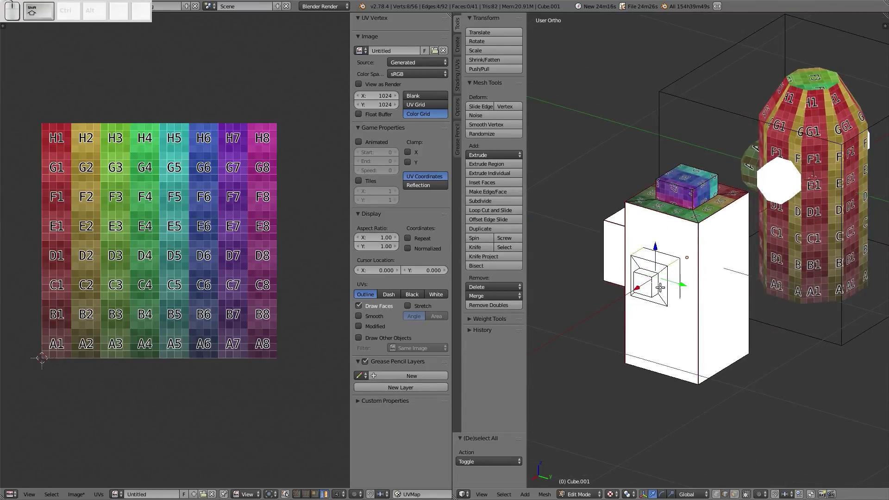
shift+right_click(652, 271)
middle_drag(652, 298, 761, 187)
scroll(814, 297, up, 3)
shift+right_click(818, 302)
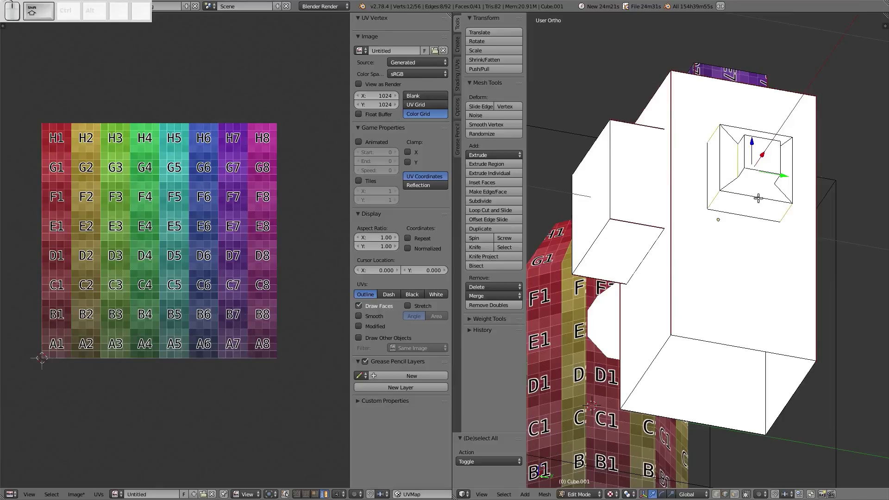
key(ctrl+e)
click(758, 198)
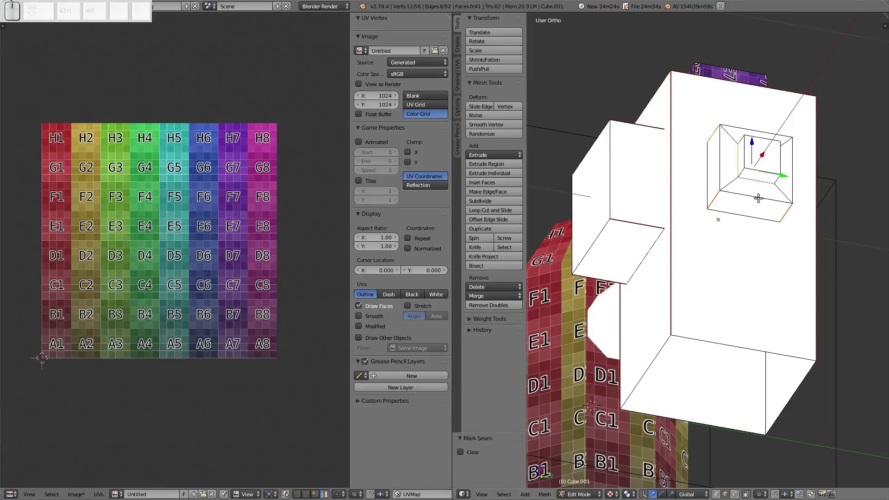
key(a)
Step: Mark seams on the same nozzle's small outlet depth edges and on the depth edges of both blocks of the opposite nozzle
middle_drag(757, 198, 643, 308)
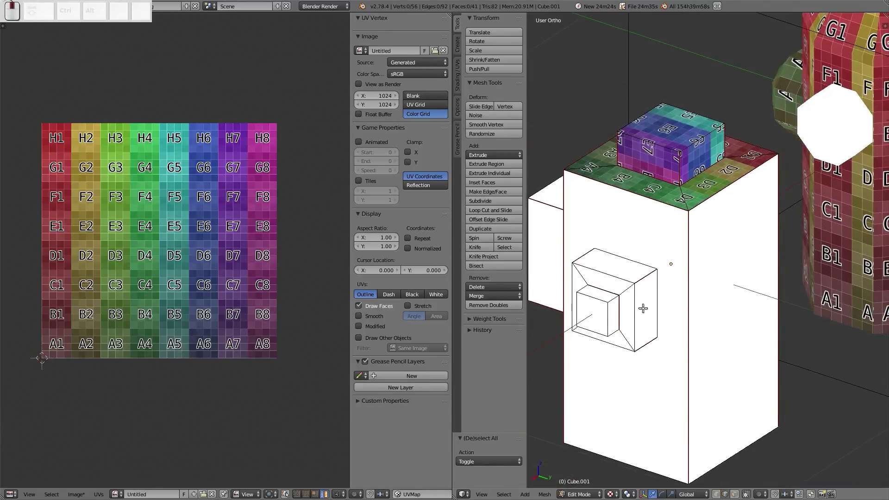
right_click(617, 298)
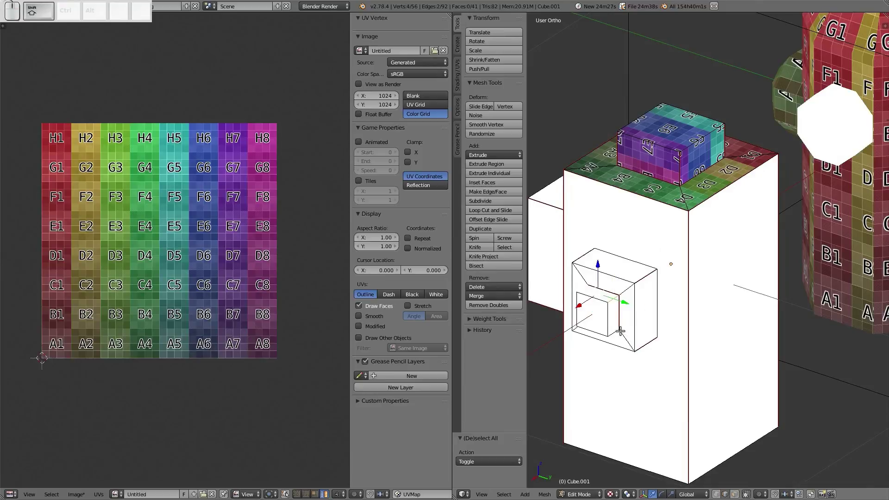
shift+right_click(625, 290)
middle_drag(625, 290, 795, 346)
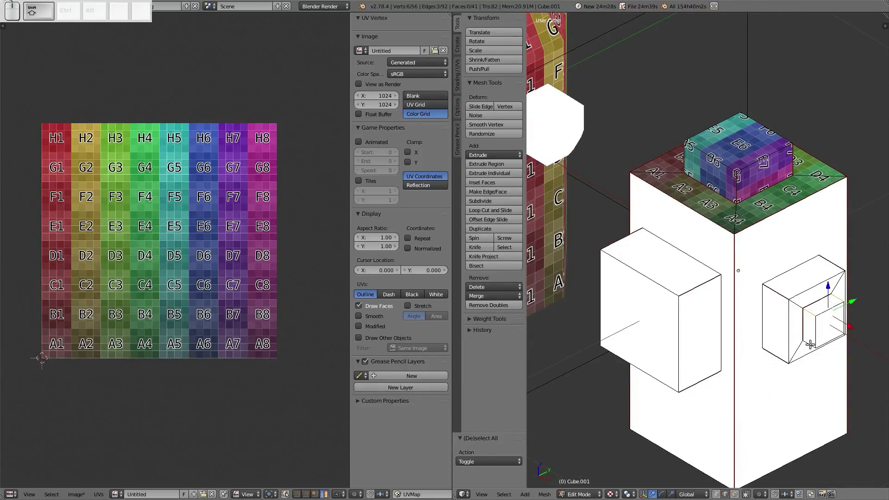
middle_drag(703, 292, 681, 264)
shift+right_click(683, 262)
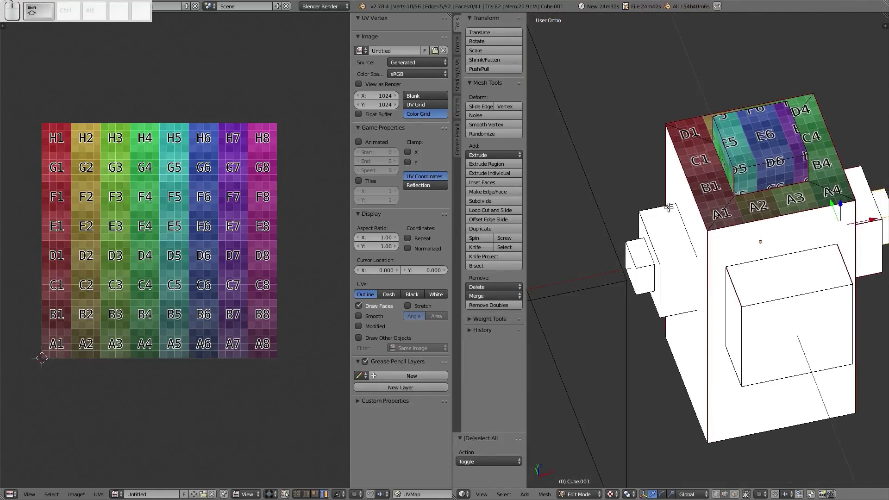
shift+right_click(643, 261)
shift+right_click(643, 285)
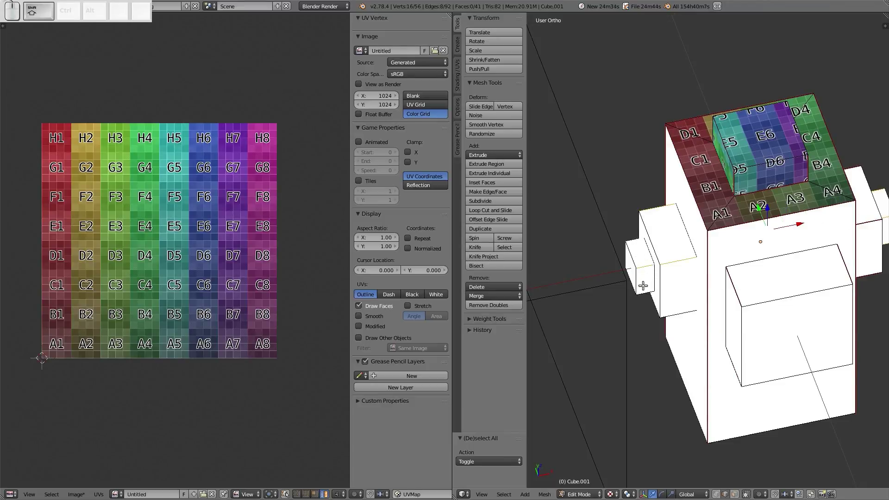
shift+right_click(676, 317)
middle_drag(679, 314, 814, 250)
shift+right_click(776, 253)
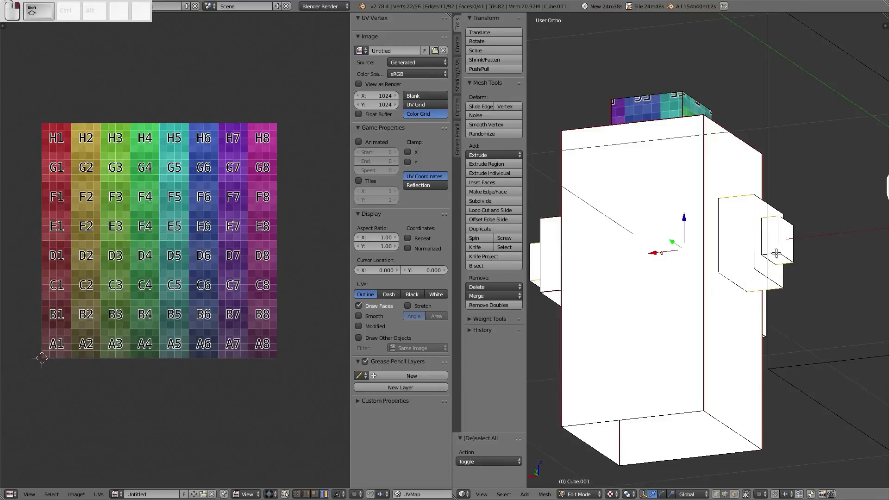
key(ctrl+e)
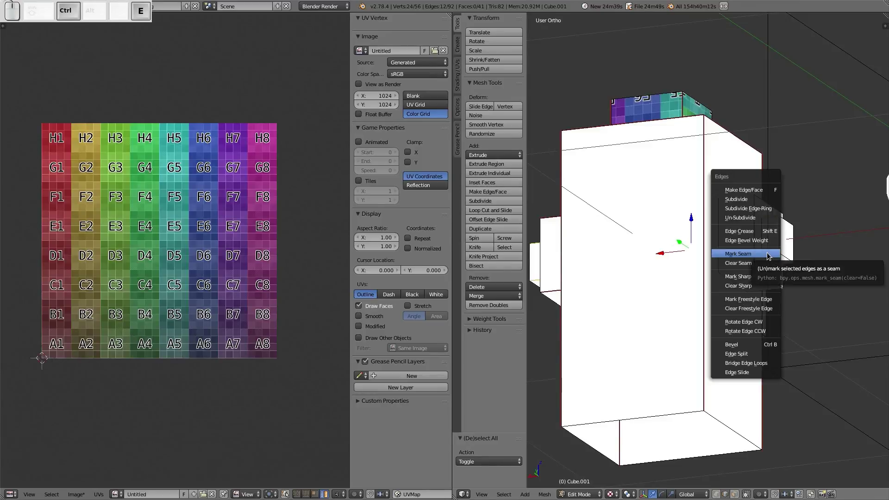
click(767, 253)
Step: Unwrap the whole box-shaped hydrant, assign the Untitled colour grid image to its UVs, and deselect the mesh
key(a)
key(a)
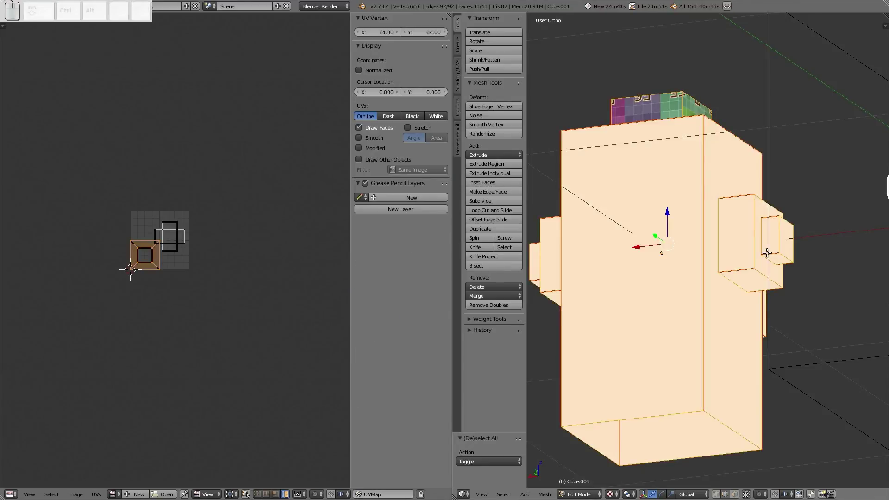
key(u)
click(766, 252)
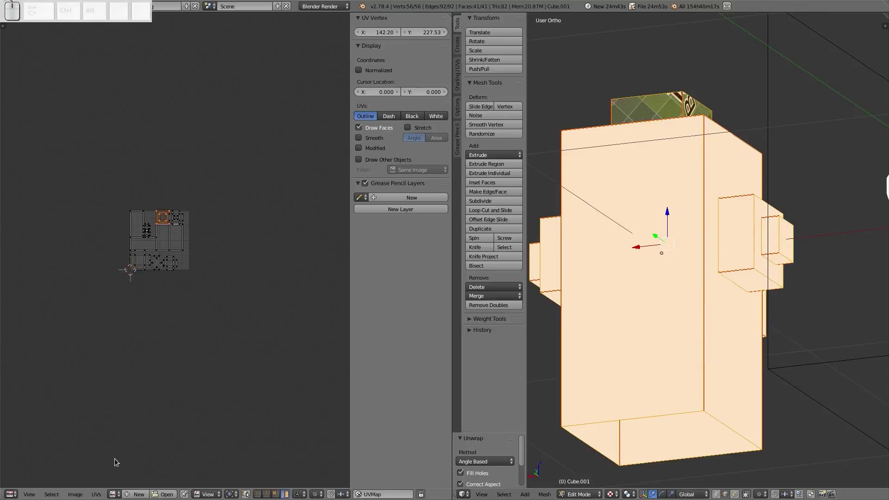
click(113, 494)
click(147, 401)
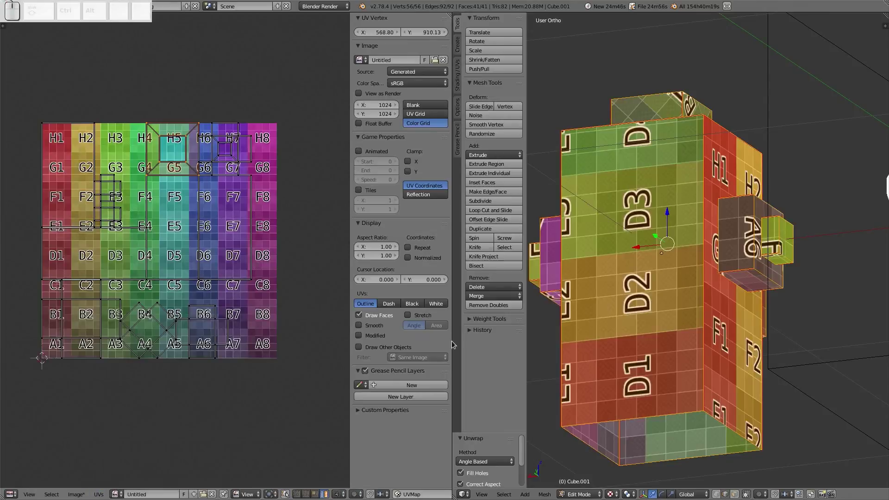
key(a)
Step: Select an edge at the base of the hydrant's top block and grow the selection to include the surrounding top and body side faces
middle_drag(556, 324, 545, 368)
scroll(569, 339, up, 3)
right_click(756, 161)
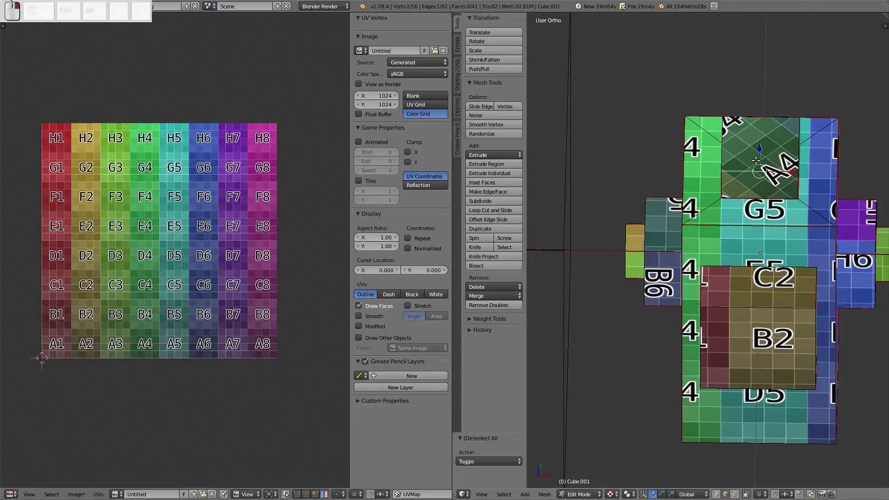
middle_drag(781, 264, 762, 195)
scroll(761, 195, up, 4)
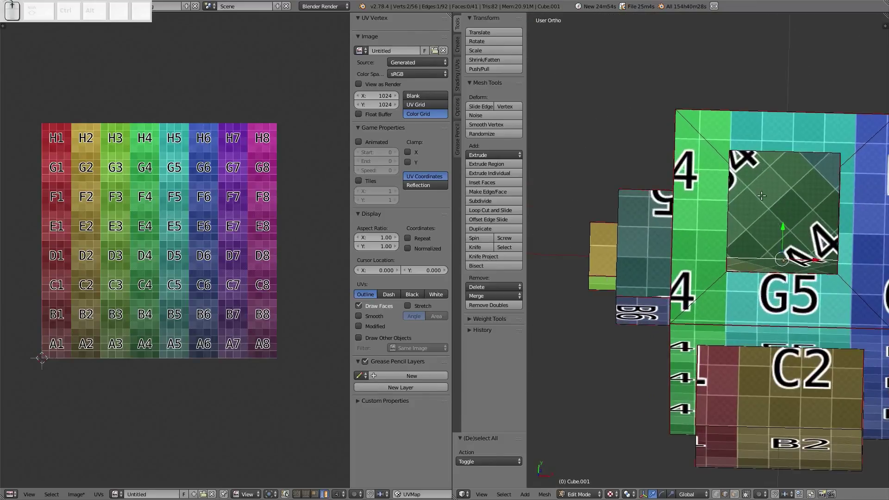
key(ctrl+KP_Add)
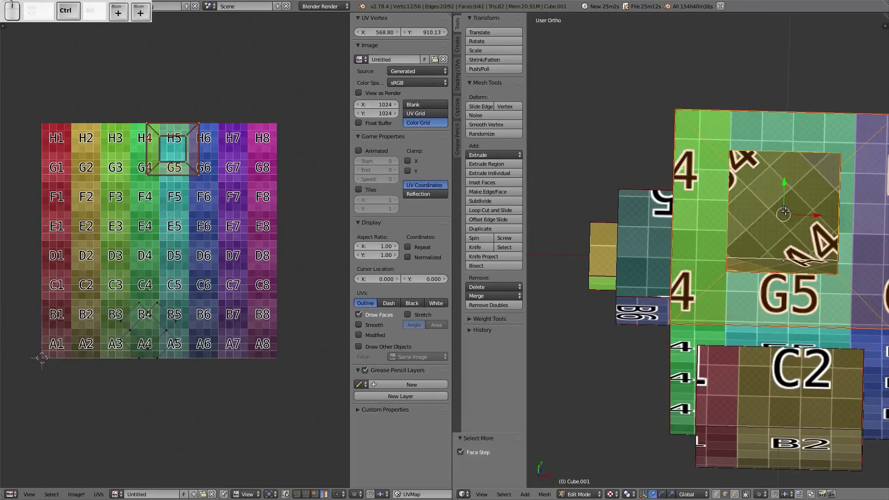
key(ctrl+KP_Add)
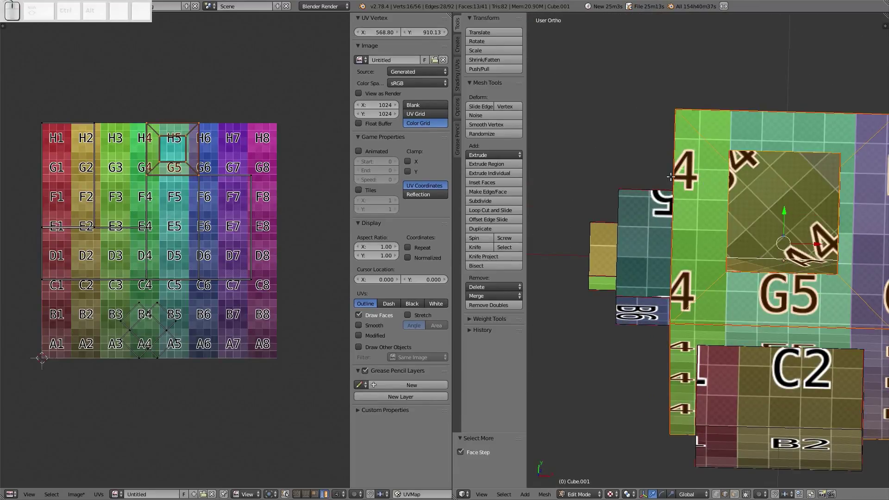
Step: Shift the top block's cross-shaped UV island slightly off the image's lower edge and rotate it 45°
scroll(170, 376, up, 2)
right_click(170, 376)
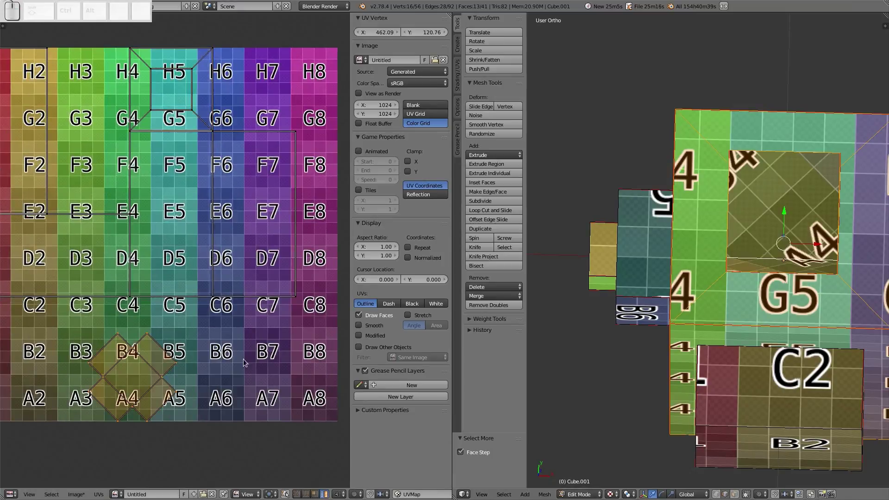
key(g)
click(222, 370)
key(r)
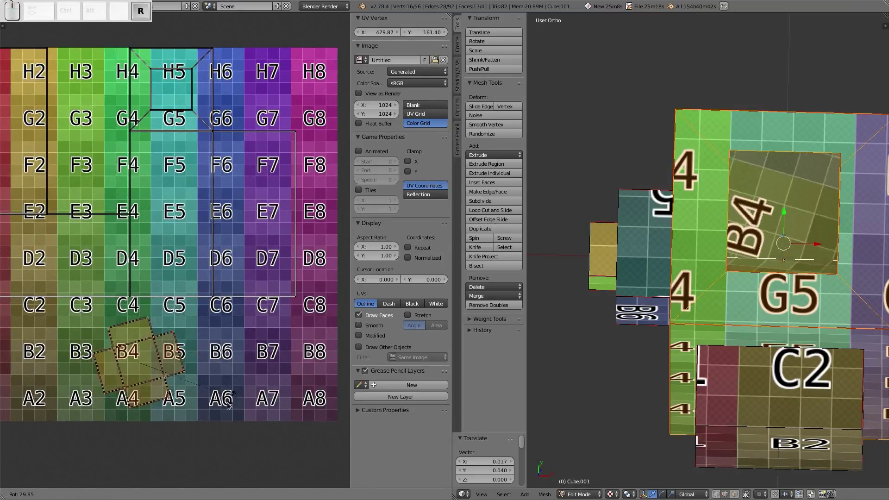
key(ctrl)
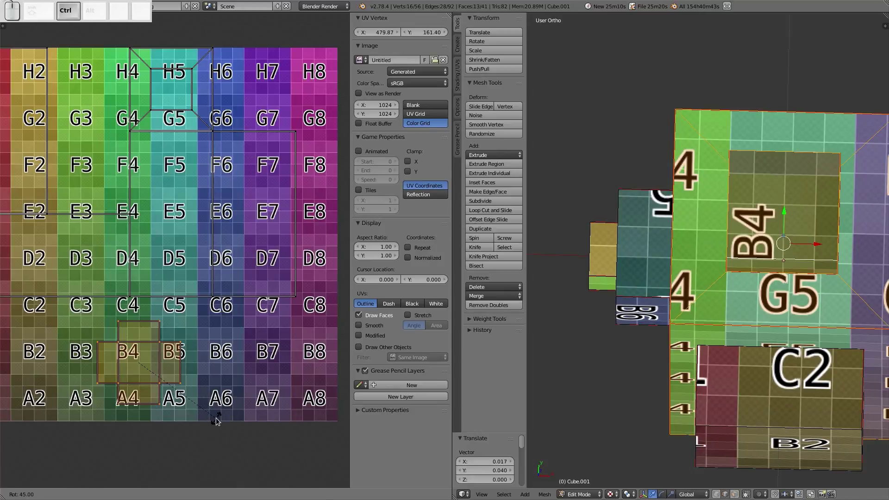
click(217, 421)
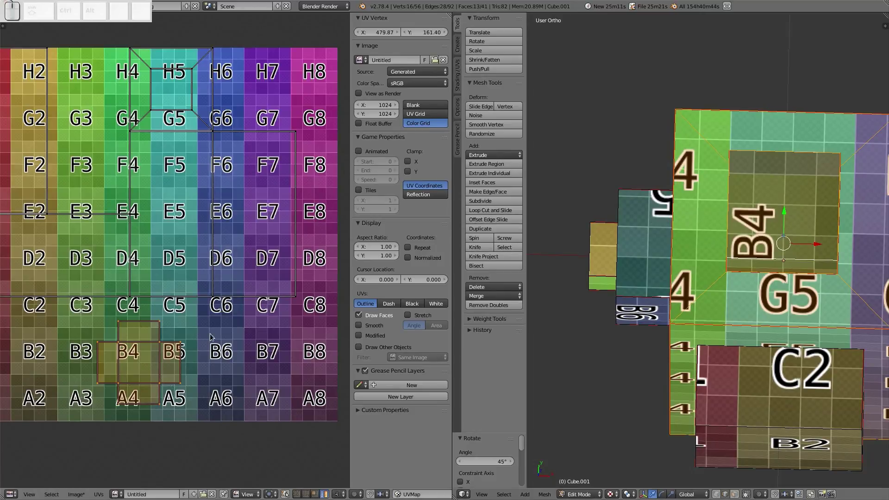
Step: Move the two upright body side islands nearest the grid's centre on top of each other over cells A7 to D8
scroll(217, 325, down, 3)
key(a)
key(a)
scroll(214, 300, up, 2)
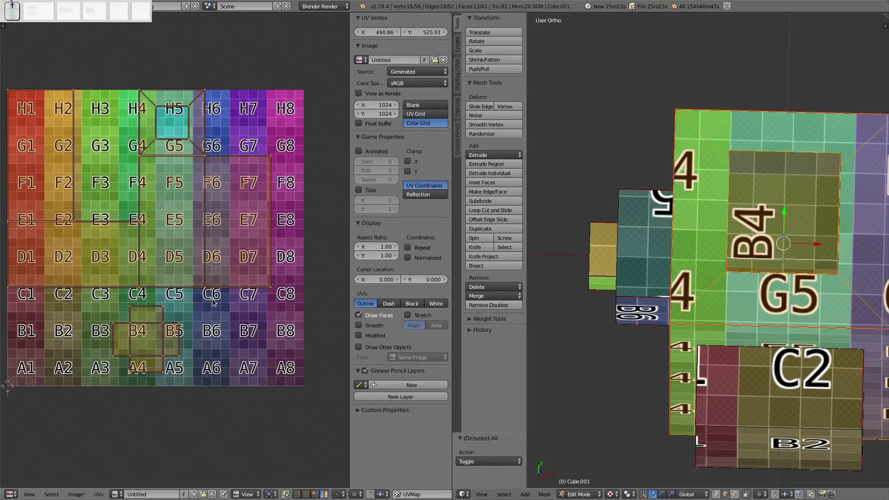
shift+middle_drag(211, 273, 231, 309)
right_click(264, 273)
key(g)
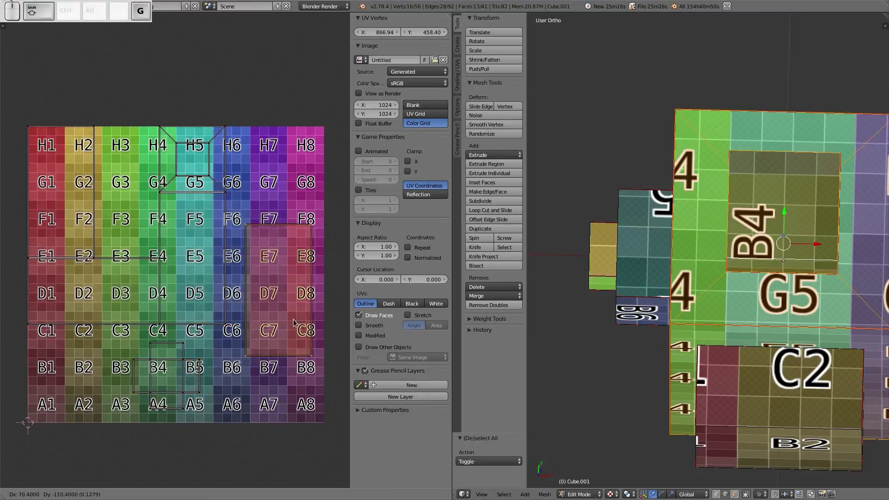
click(299, 374)
key(g)
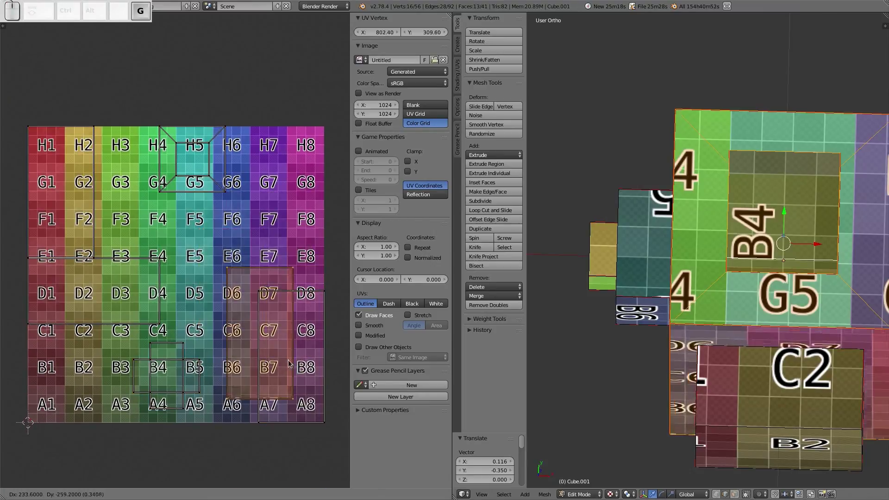
click(319, 392)
Step: Move the body side island covering cells H1 to E2 onto the stack at A7 to D8 and inspect the model
right_click(70, 199)
key(g)
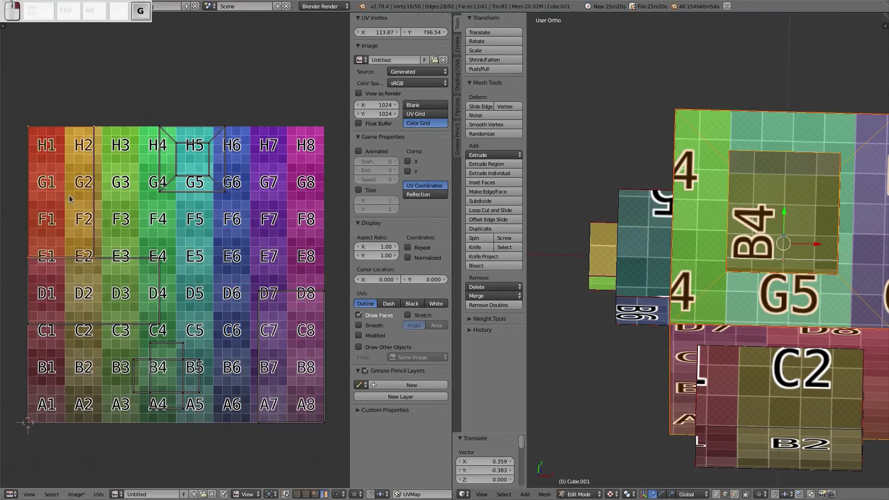
click(305, 368)
middle_drag(645, 325, 378, 328)
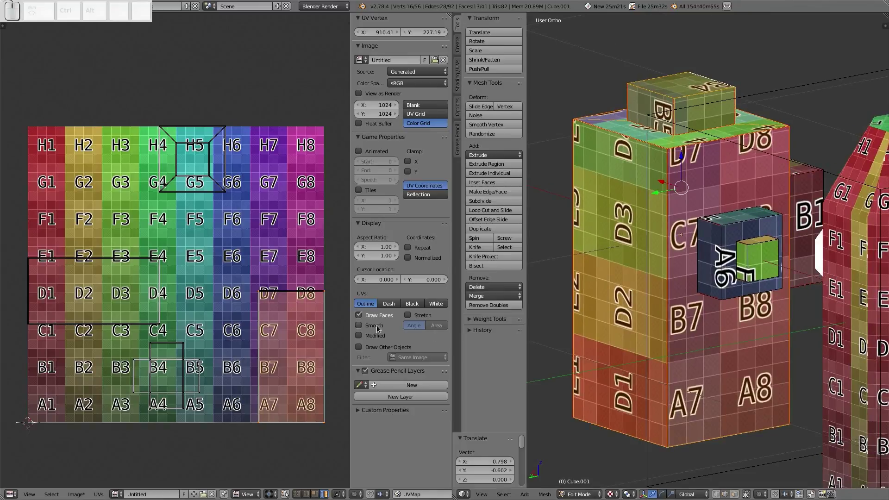
Step: Rotate the remaining horizontal body side island -90°, place it on the stack at A7 to D8, and deselect the mesh
right_click(125, 288)
key(r)
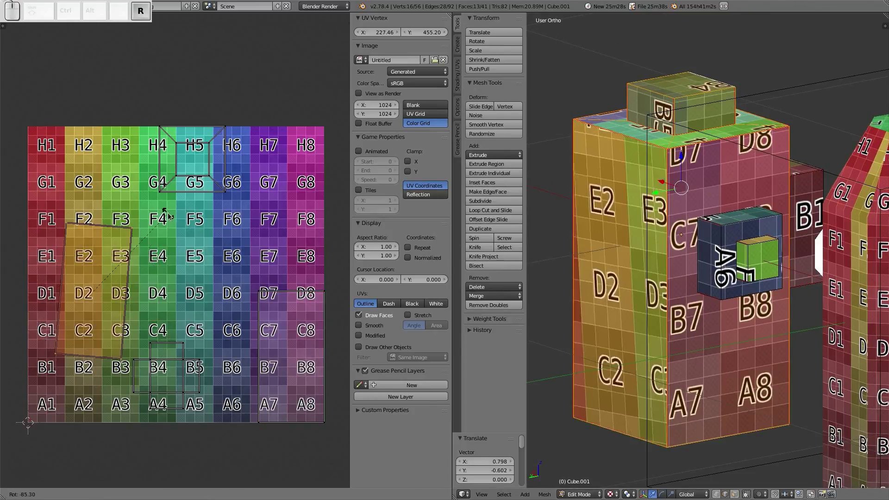
ctrl+click(111, 274)
key(g)
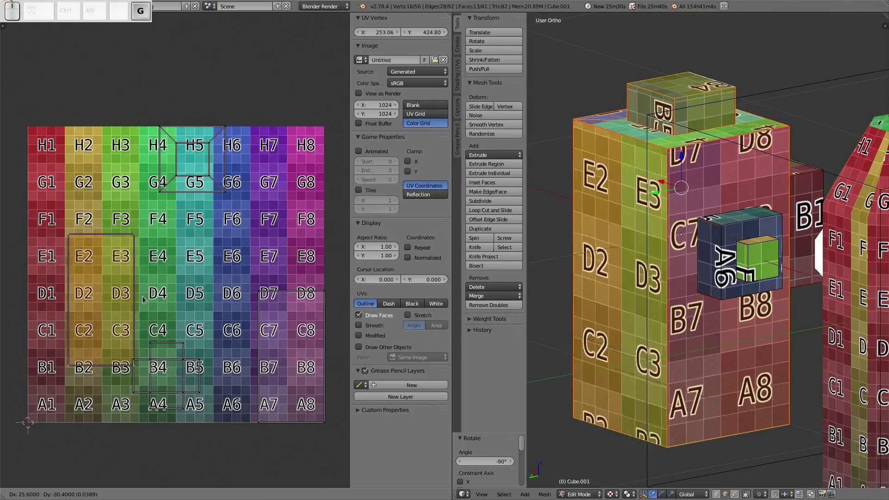
click(332, 371)
key(r)
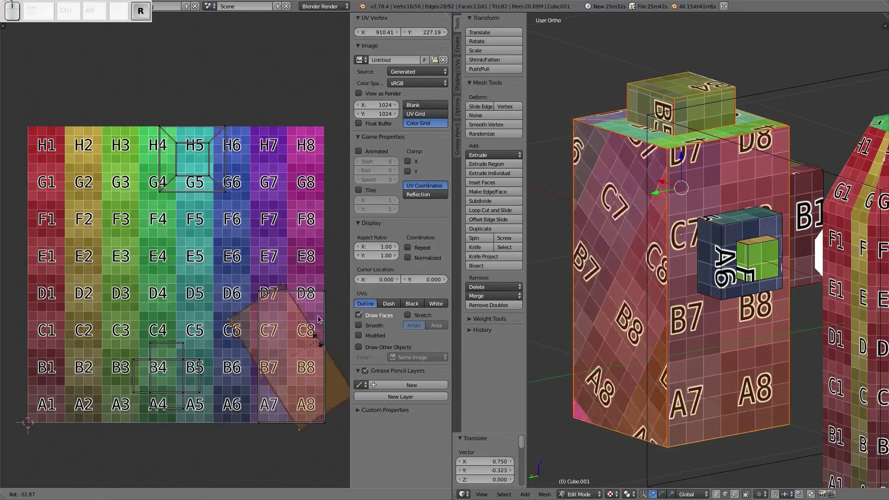
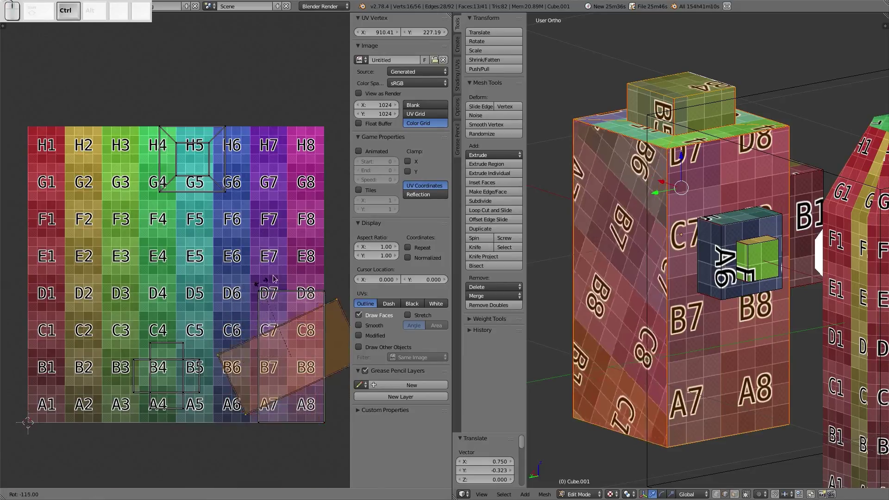
click(341, 359)
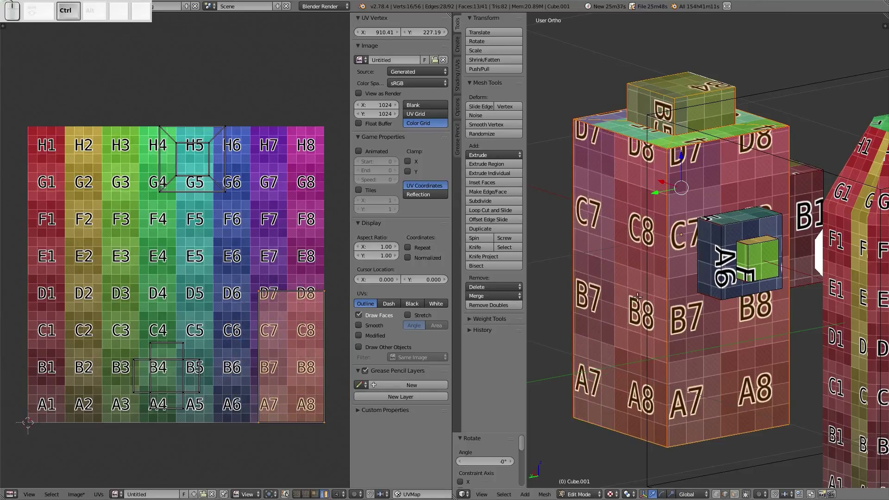
key(a)
Step: Select the four faces framing the top block and keep UV and edit mode mesh selection in sync
middle_drag(618, 239, 798, 213)
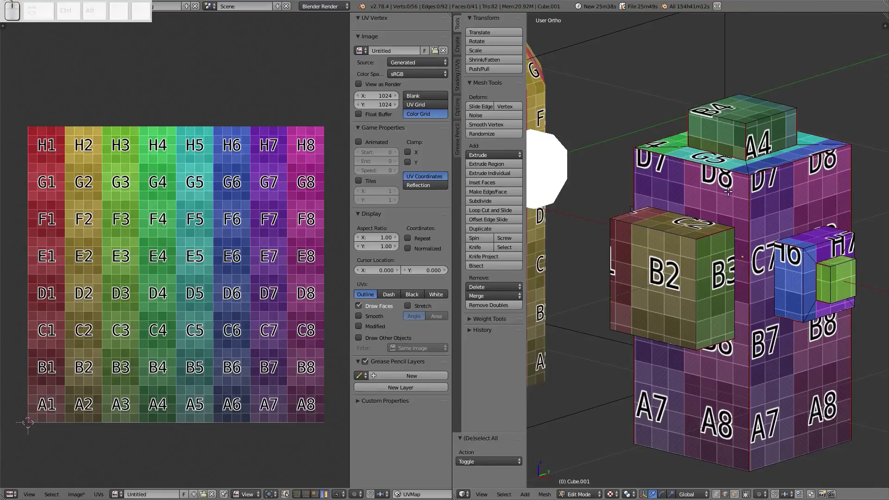
middle_drag(728, 192, 691, 221)
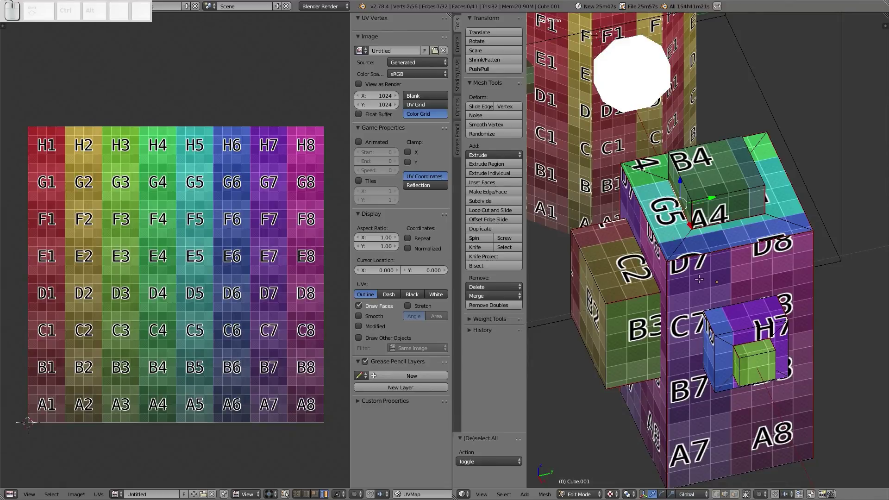
right_click(748, 238)
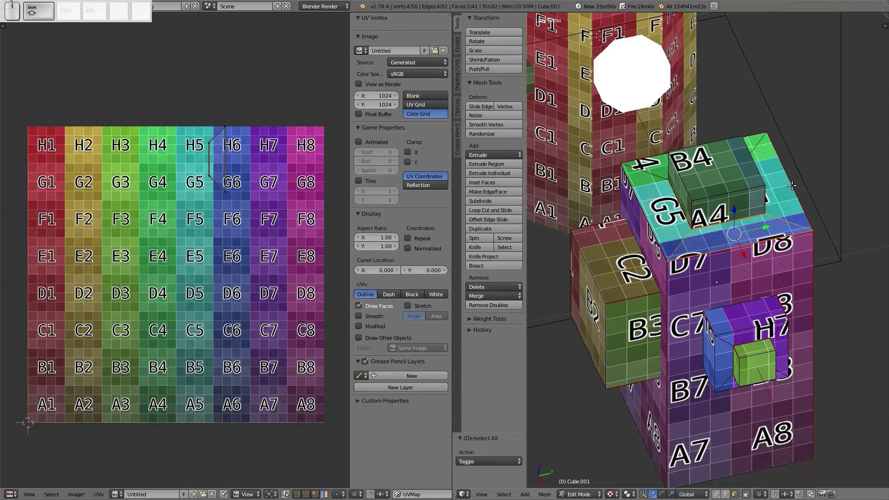
shift+right_click(787, 187)
shift+right_click(656, 168)
shift+right_click(662, 189)
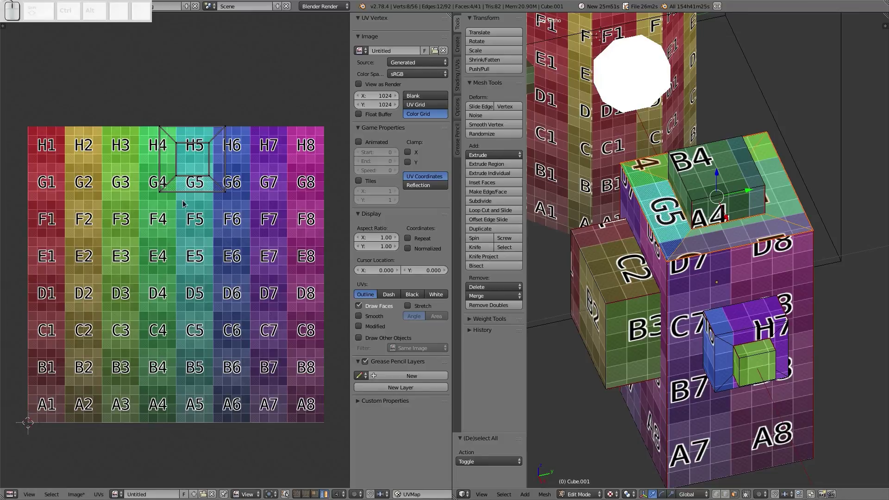
scroll(204, 218, up, 1)
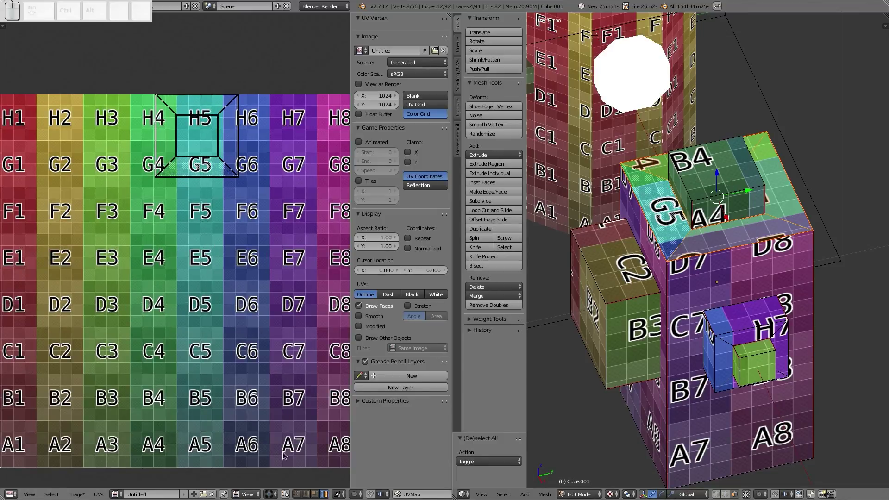
click(285, 494)
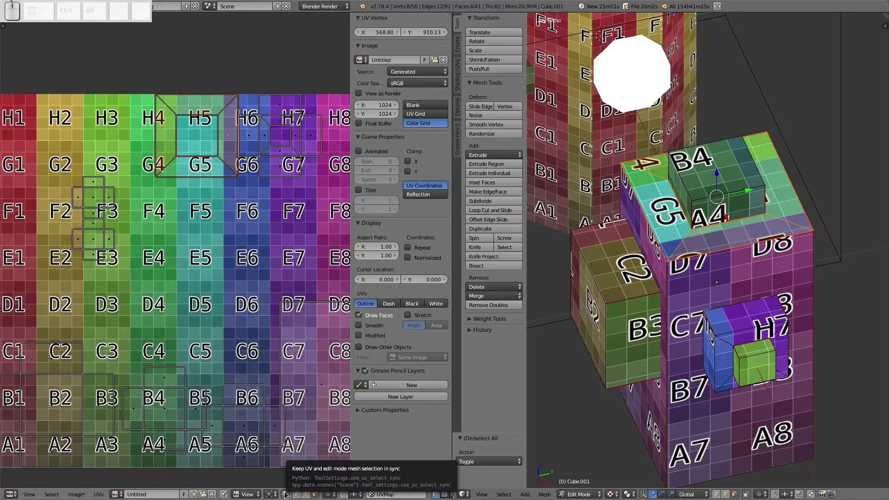
click(284, 494)
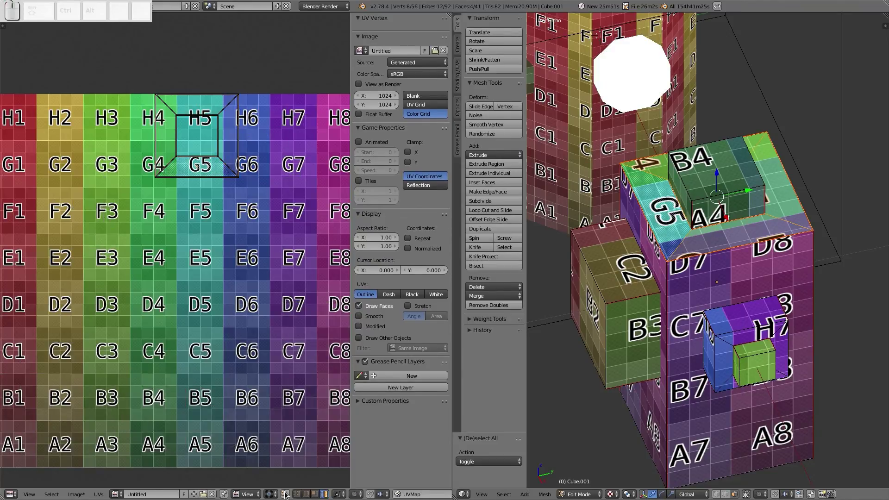
click(285, 493)
scroll(237, 274, down, 1)
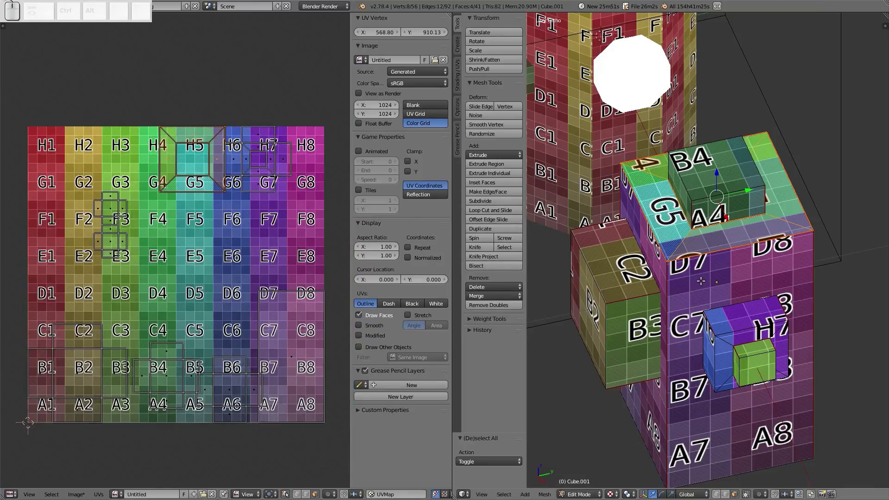
Step: Select single faces on the body, front block and side nozzle to compare them with their UV islands
right_click(291, 357)
right_click(622, 324)
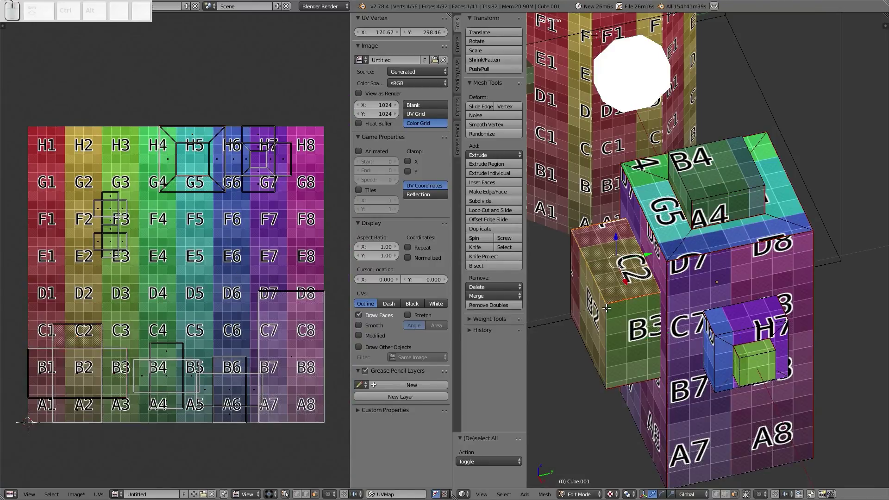
right_click(756, 343)
right_click(751, 368)
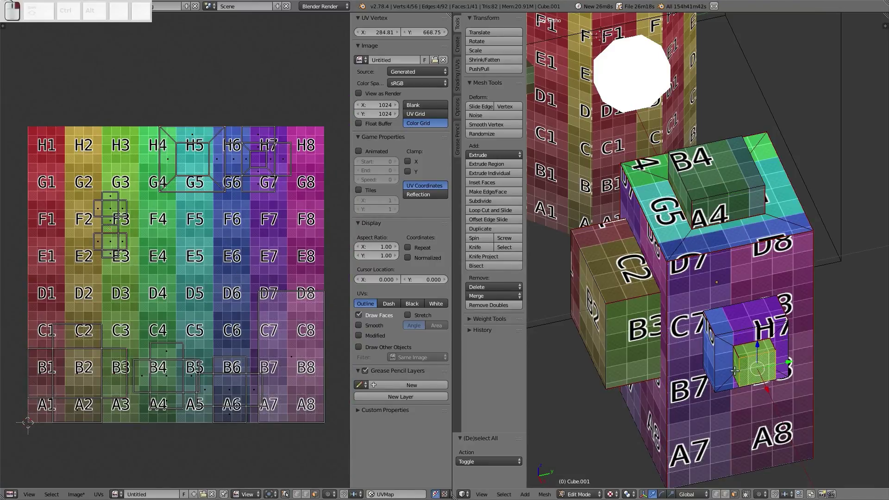
right_click(710, 354)
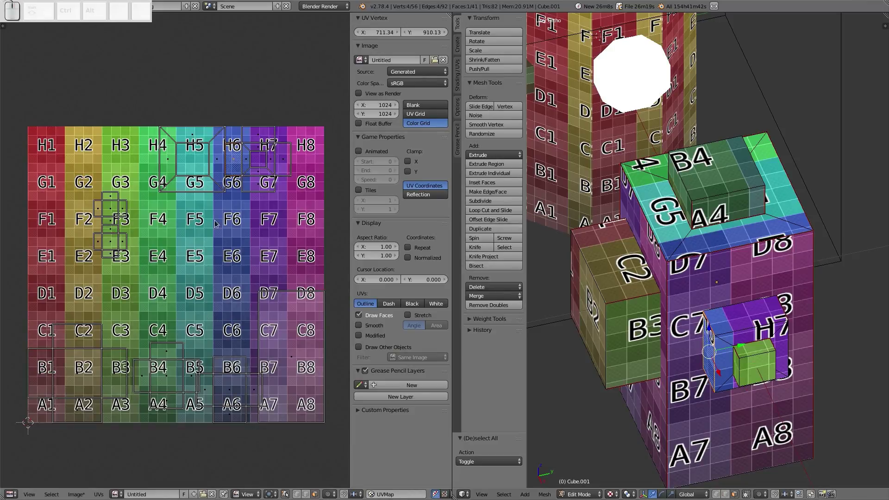
Step: Select the four UV faces framing the top block and move that island to the grid's corner at cells H1 to G2
right_click(208, 185)
shift+right_click(218, 166)
shift+right_click(200, 146)
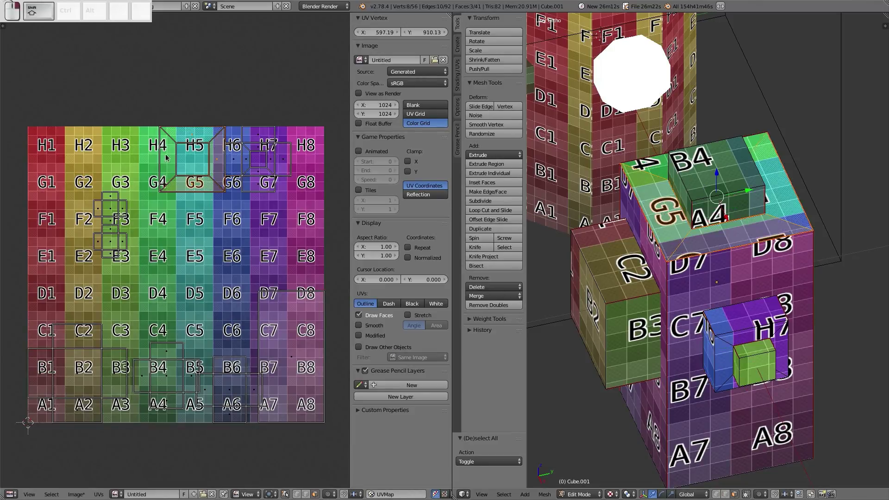
shift+right_click(163, 165)
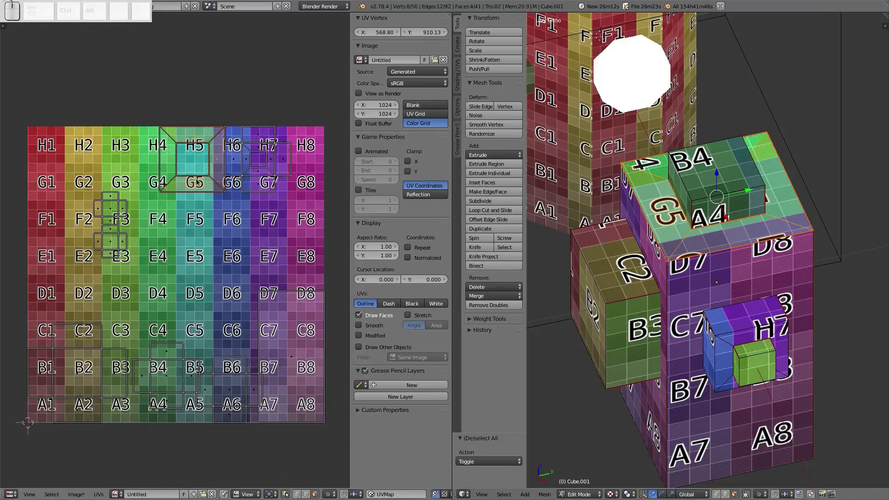
key(g)
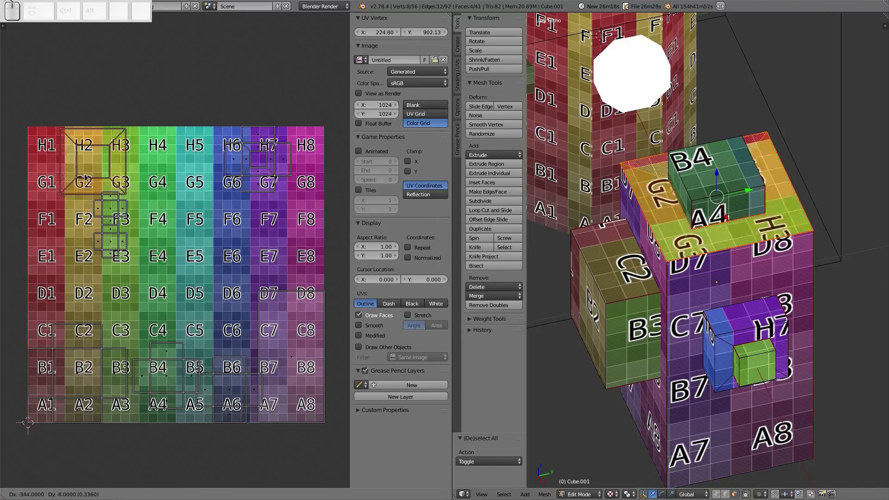
click(67, 169)
Step: Select faces of the small islands near F3 and of the front block to check where they lie on the model
click(116, 220)
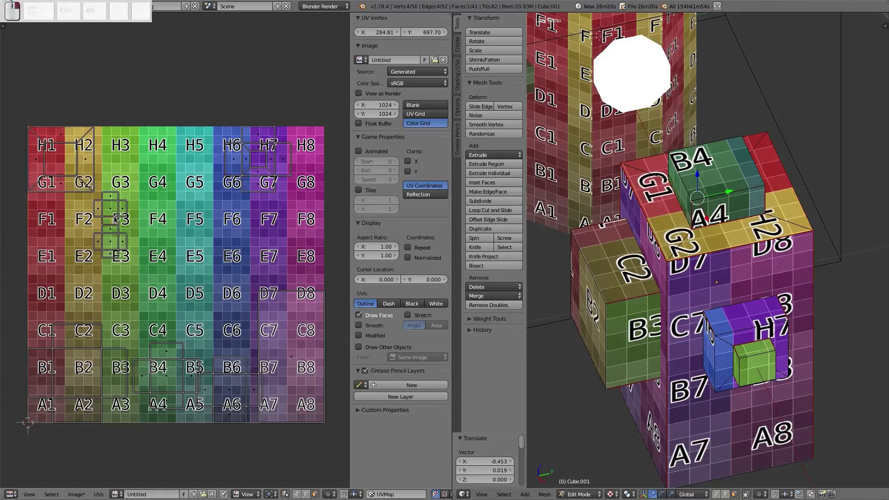
click(103, 209)
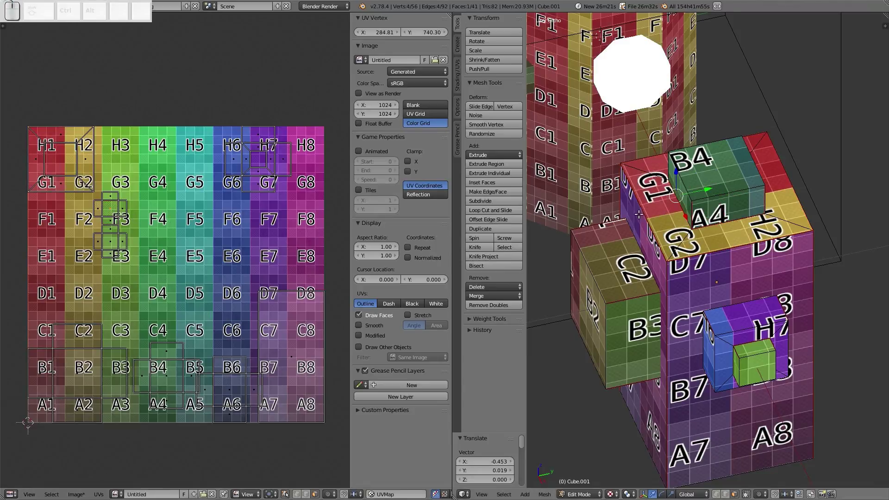
click(632, 302)
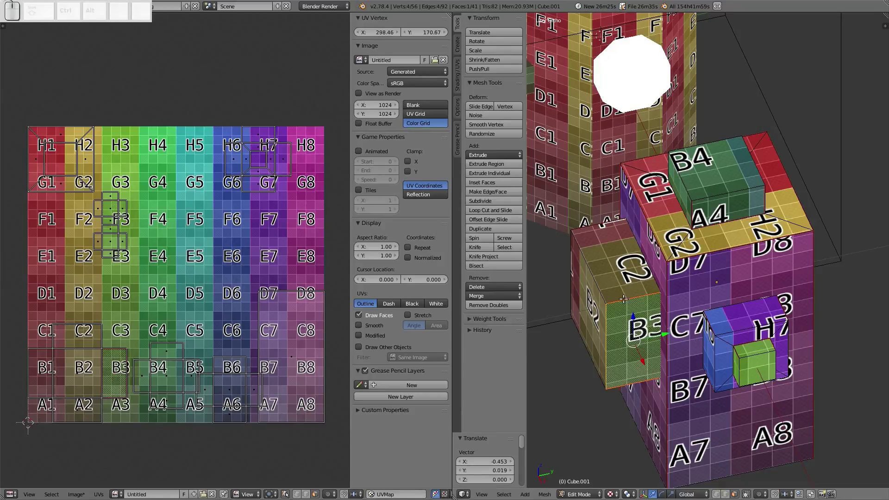
Step: Select faces of both side nozzles and grow the selection to locate their UV islands on the grid
shift+click(620, 271)
middle_drag(639, 283, 862, 284)
click(844, 279)
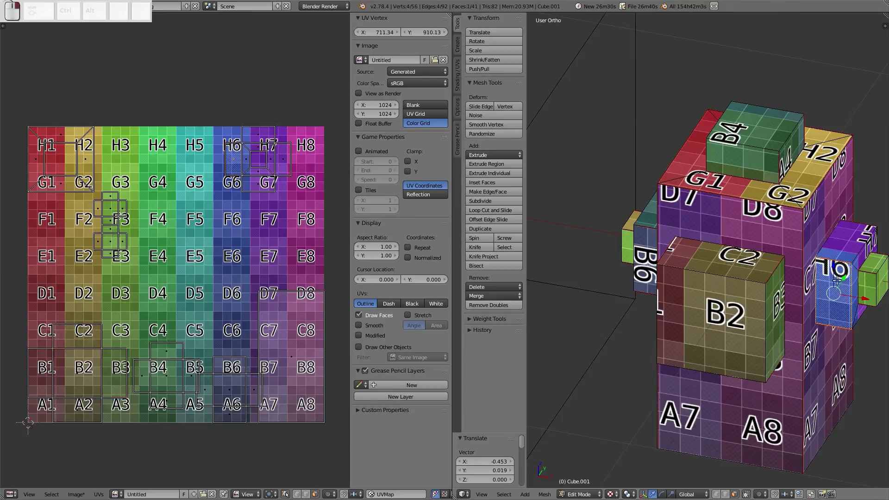
shift+click(652, 253)
key(ctrl+KP_Add)
key(ctrl+KP_Add)
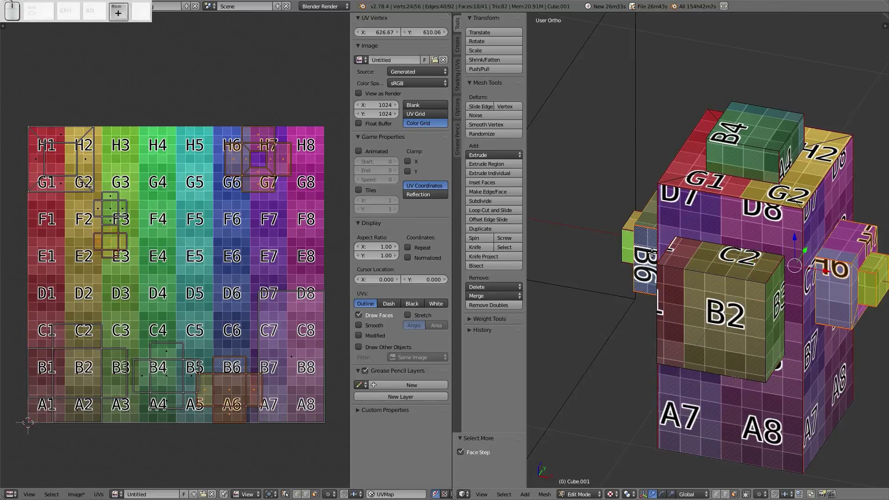
shift+right_click(106, 213)
shift+right_click(100, 214)
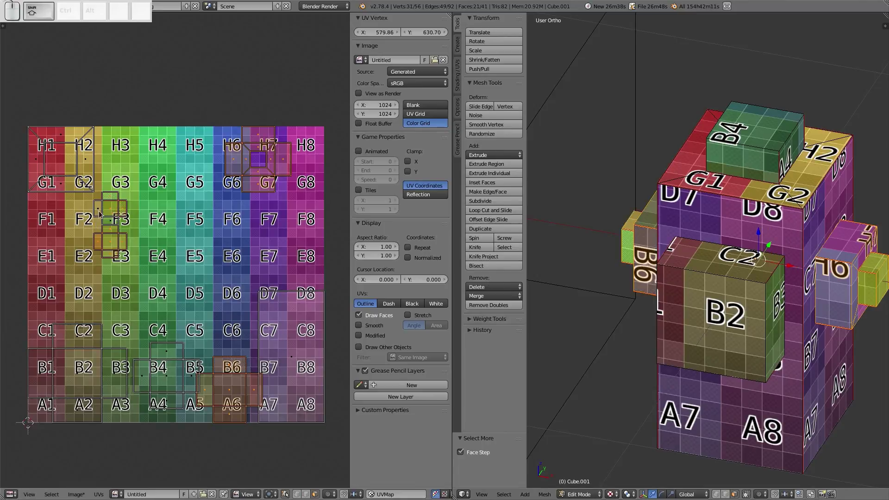
Step: Select the five faces of the side nozzle's UV island near A6 and move it to the grid's corner at H8
right_click(223, 390)
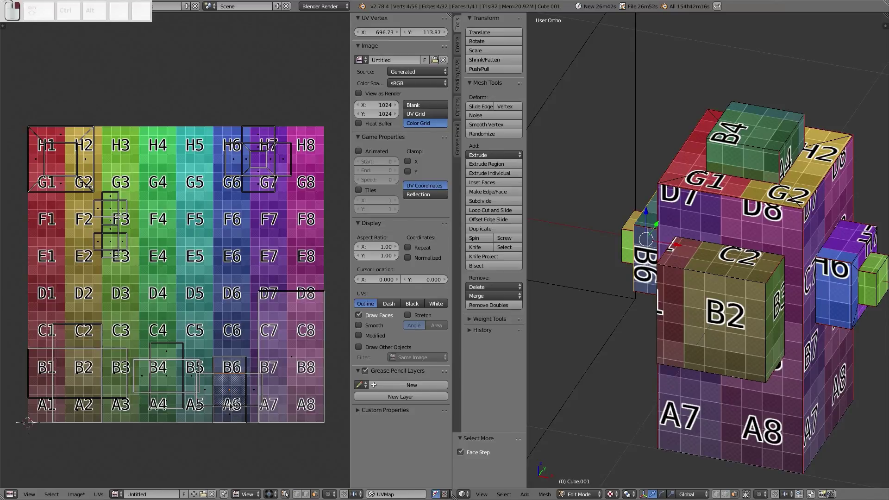
shift+right_click(213, 385)
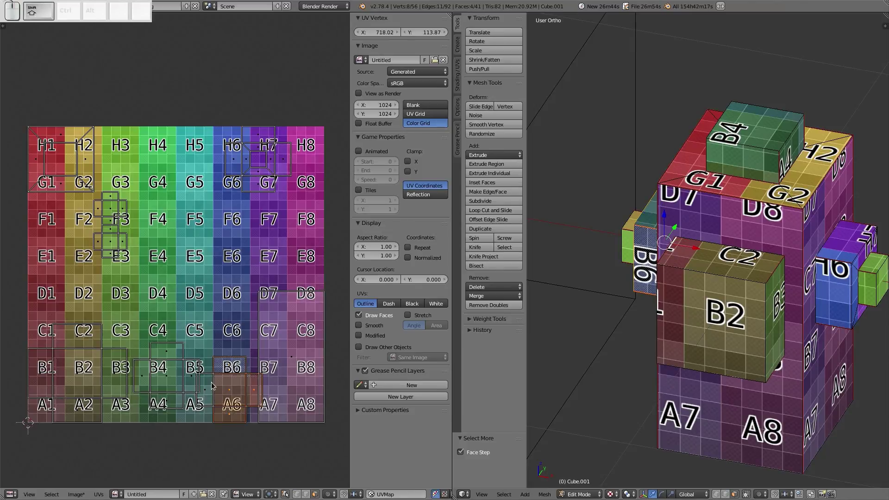
shift+right_click(221, 400)
key(g)
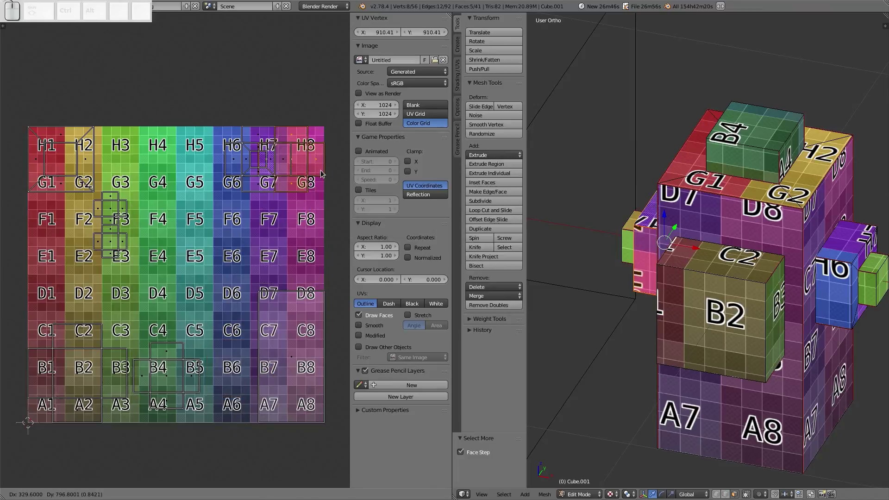
click(323, 167)
Step: Select the opposite side nozzle's faces around its cap and move their UV island from H7 onto the nozzle island at H8
right_click(261, 182)
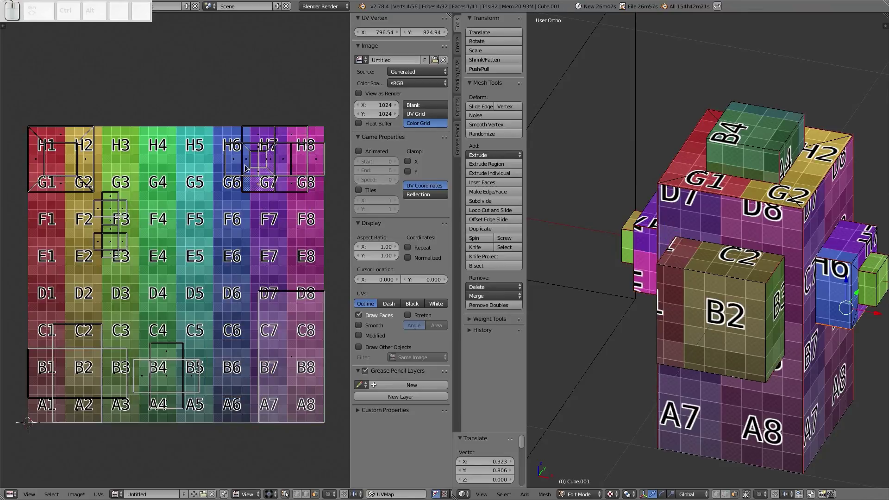
middle_drag(666, 253, 775, 251)
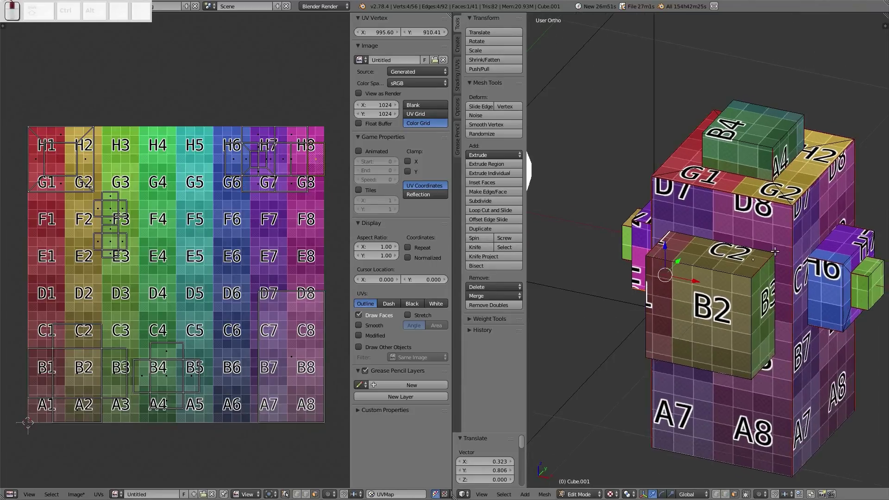
shift+right_click(851, 248)
middle_drag(851, 247, 625, 268)
shift+right_click(729, 202)
shift+right_click(625, 267)
shift+right_click(598, 241)
shift+right_click(561, 239)
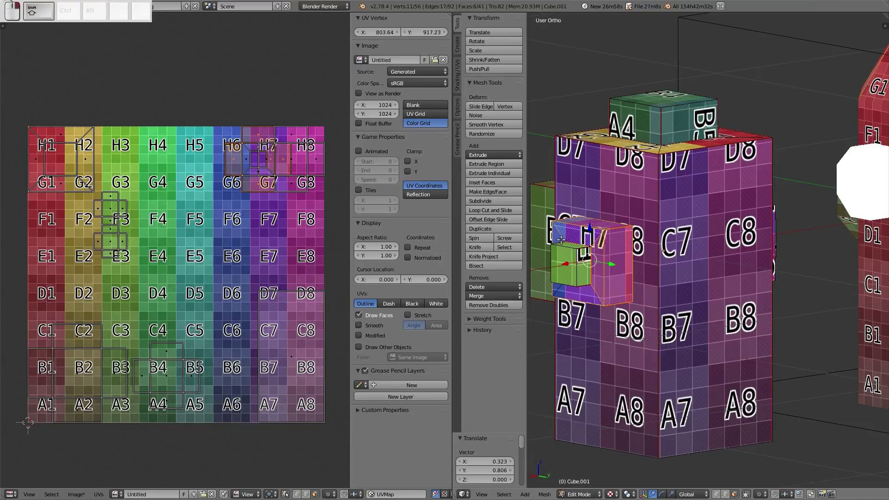
shift+right_click(558, 238)
shift+right_click(574, 294)
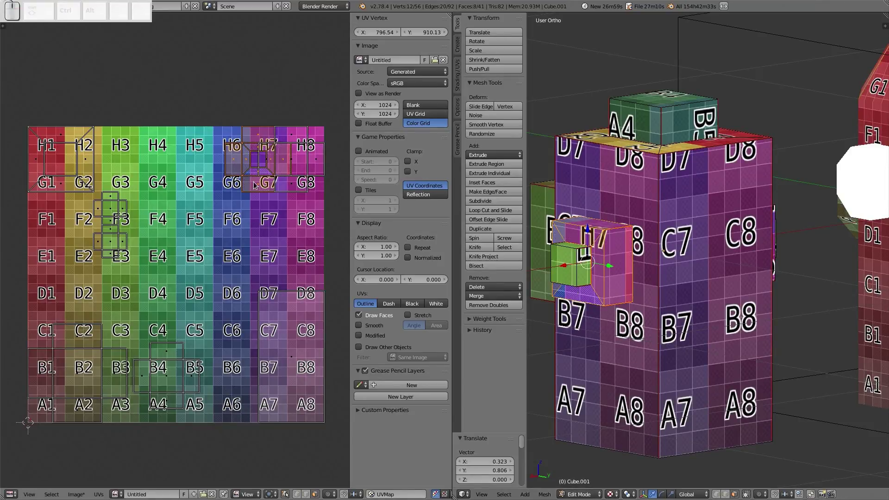
key(g)
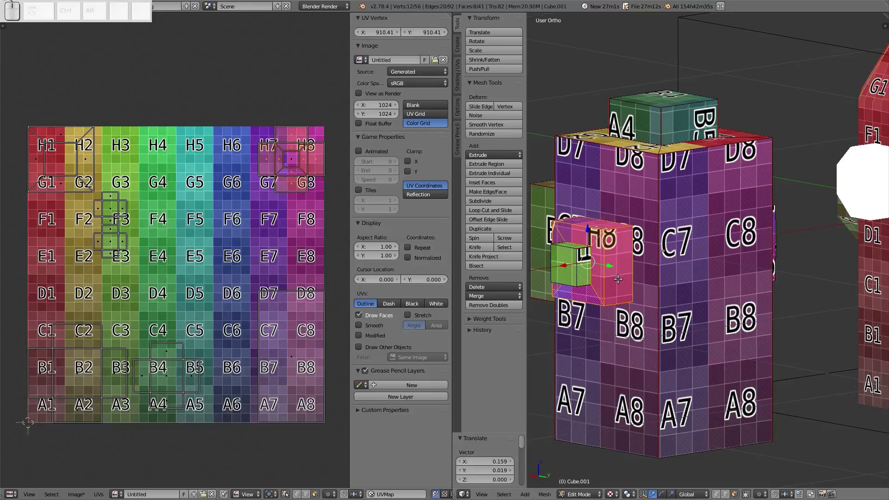
Step: Select the other nozzle's five connected faces by growing from one face and rotate their UVs by -270 degrees
middle_drag(618, 278, 747, 246)
right_click(717, 248)
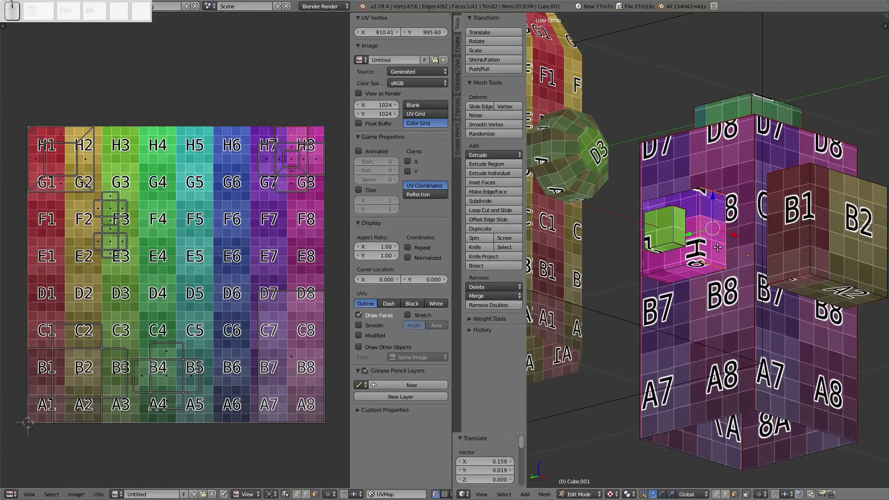
key(ctrl+KP_Add)
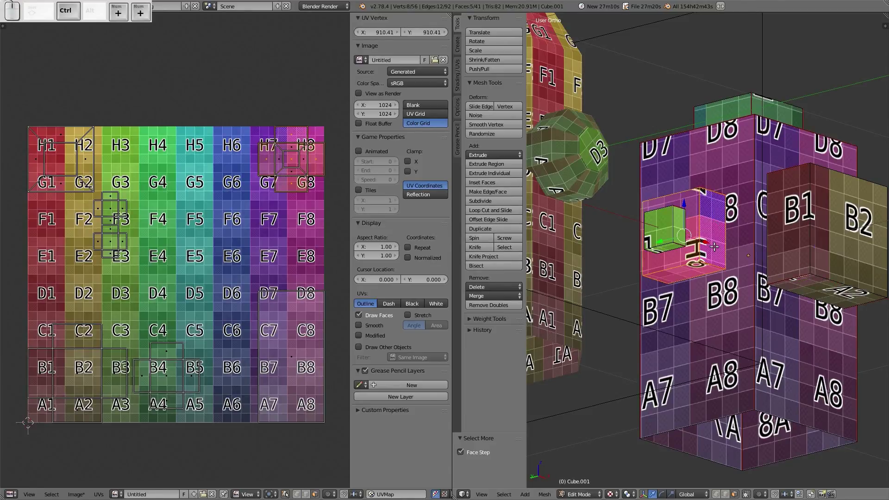
key(r)
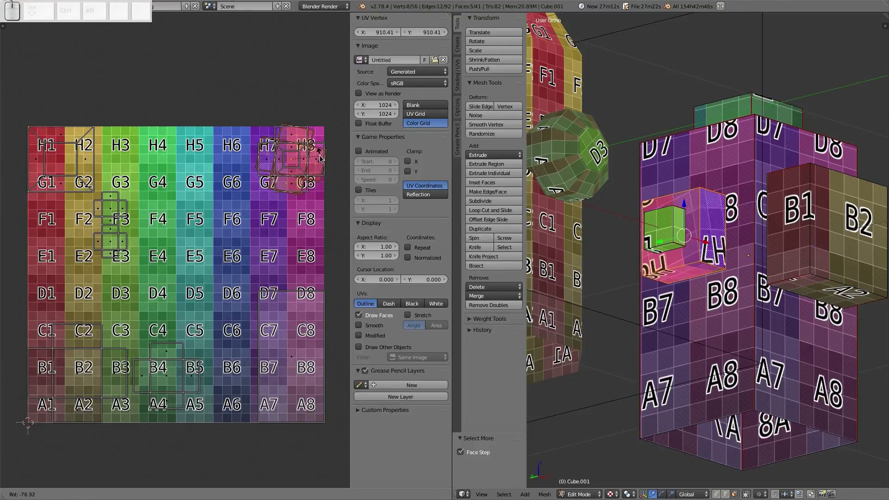
ctrl+click(246, 171)
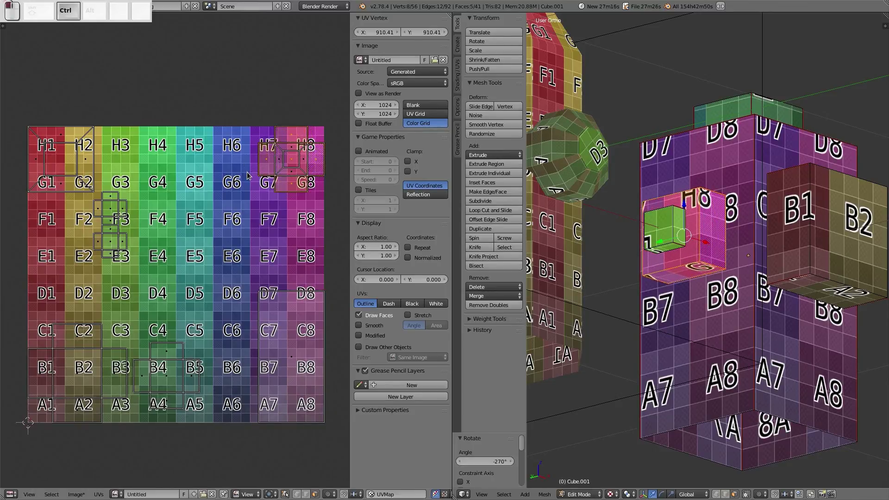
middle_drag(768, 324, 476, 278)
key(s)
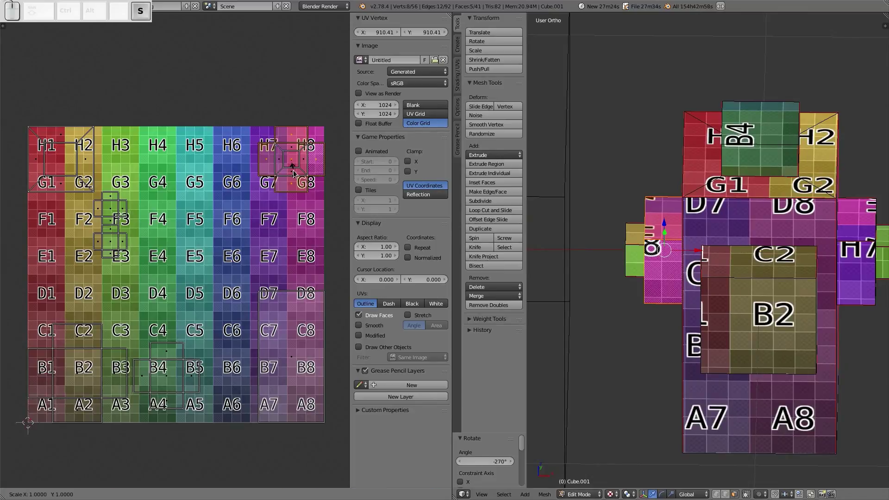
key(y)
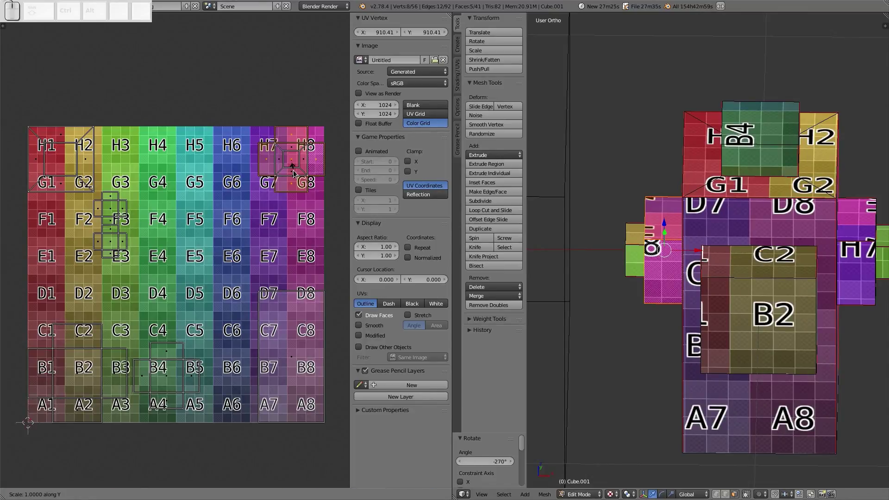
key(KP_Subtract)
key(KP_1)
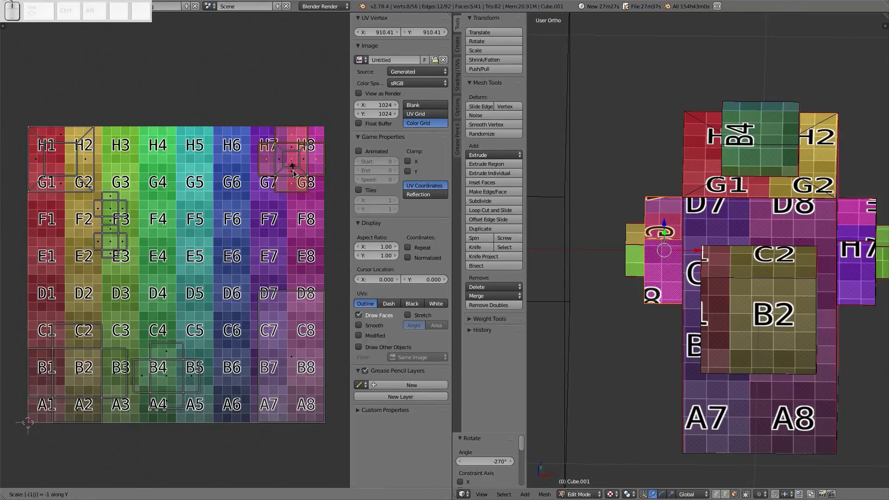
key(Escape)
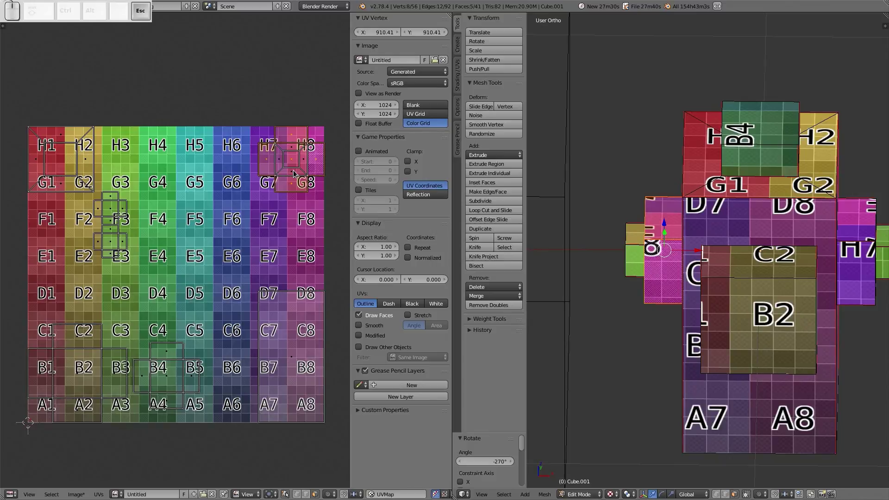
Step: Mirror the selected nozzle's UV island by scaling it -1 along X
key(s)
key(x)
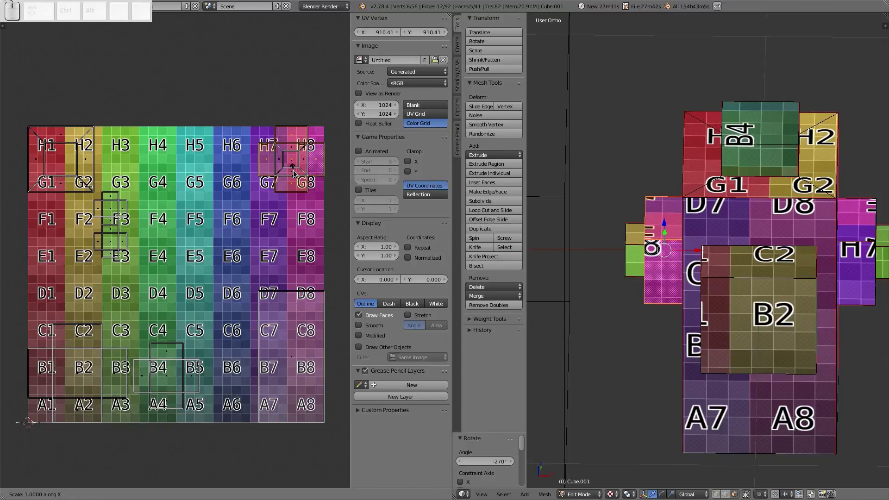
key(KP_Subtract)
key(KP_1)
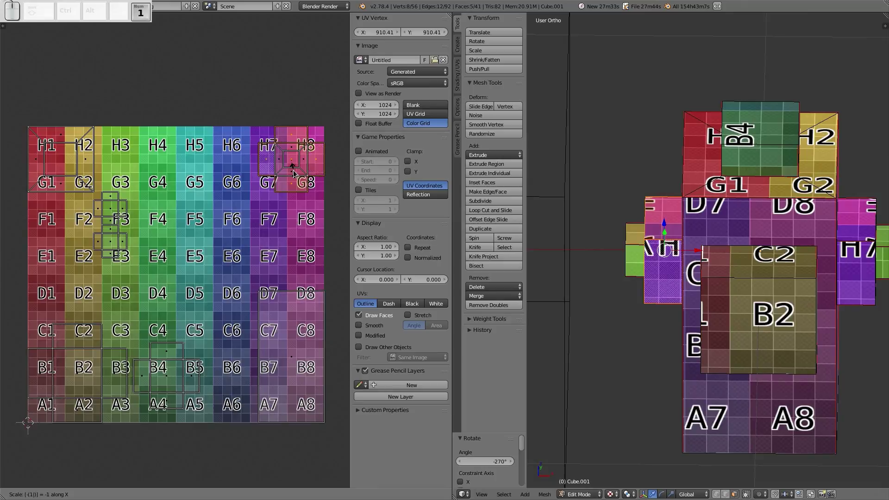
key(Return)
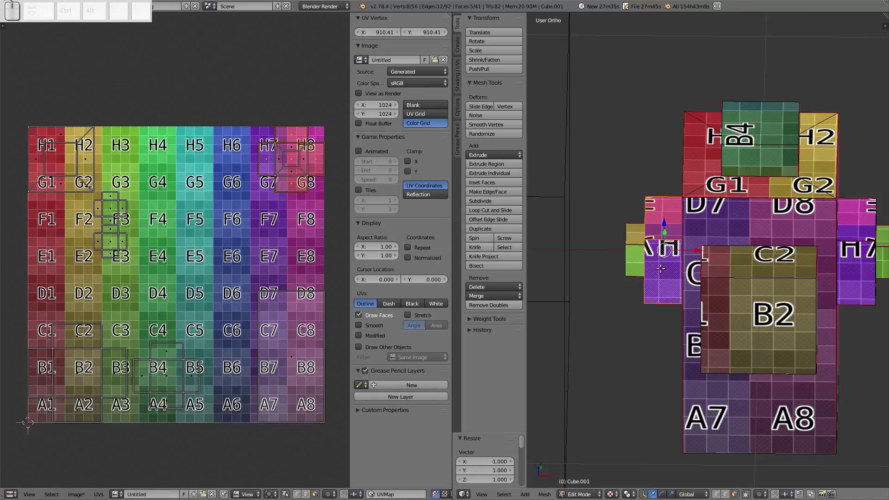
middle_drag(661, 267, 710, 264)
shift+middle_drag(809, 256, 747, 255)
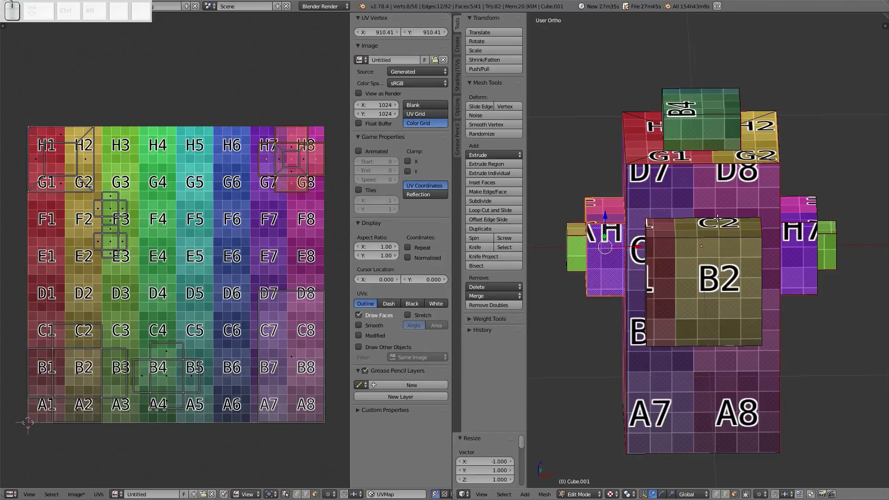
Step: Select the small nozzle cap's UV island near E3 and stack it onto the matching cap island near F3
right_click(572, 246)
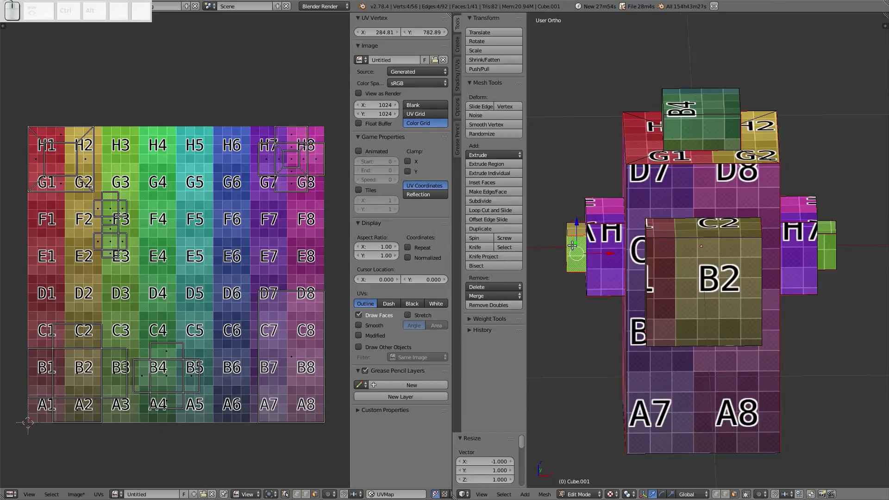
middle_drag(563, 252, 528, 246)
scroll(157, 260, up, 1)
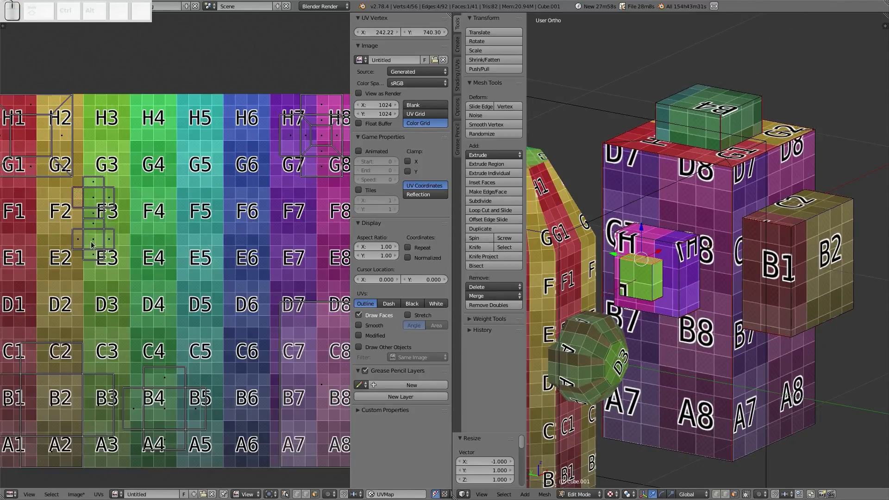
key(a)
key(b)
drag(125, 265, 66, 221)
key(g)
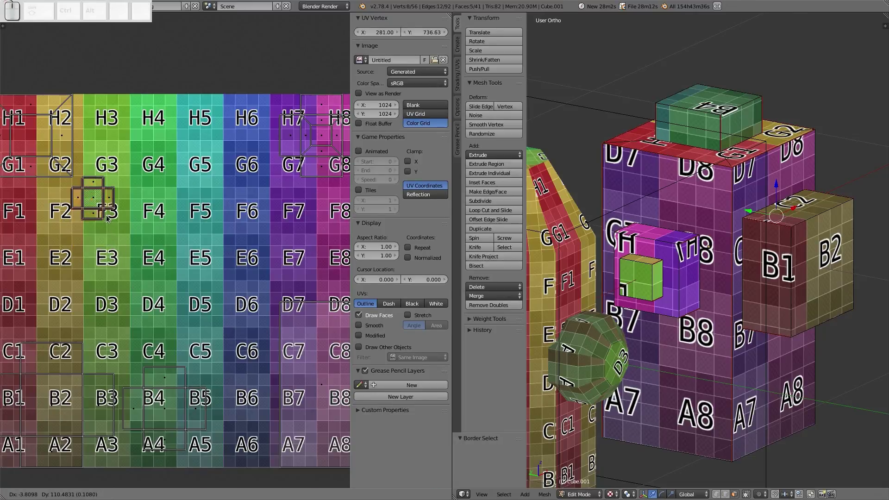
click(129, 197)
Step: Select both stacked nozzle cap islands and move them to the grid's edge between F1 and E1
key(b)
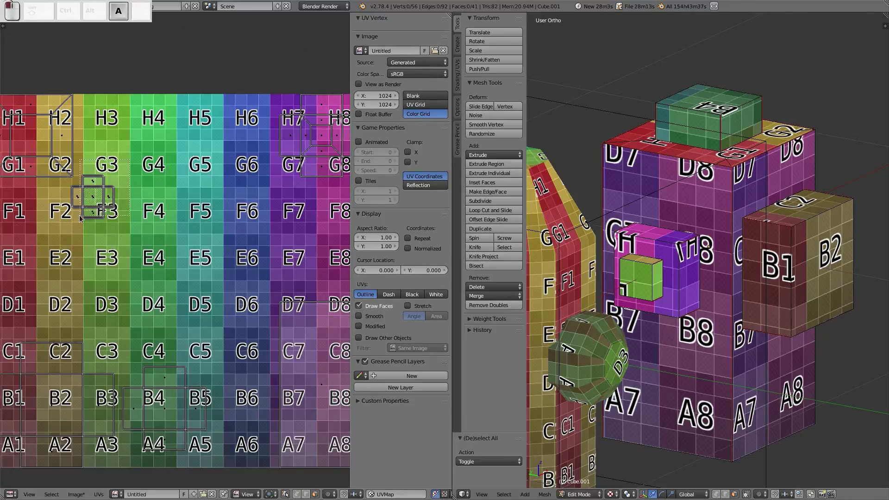
drag(122, 160, 72, 237)
scroll(107, 239, down, 1)
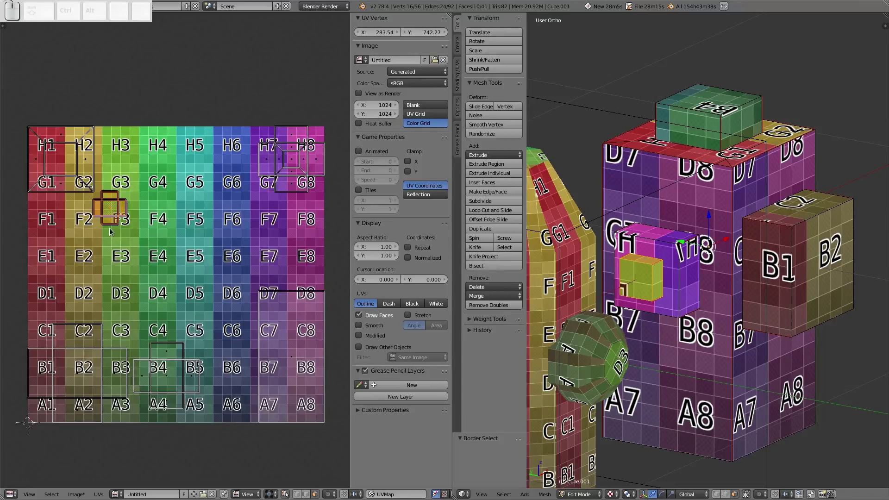
key(g)
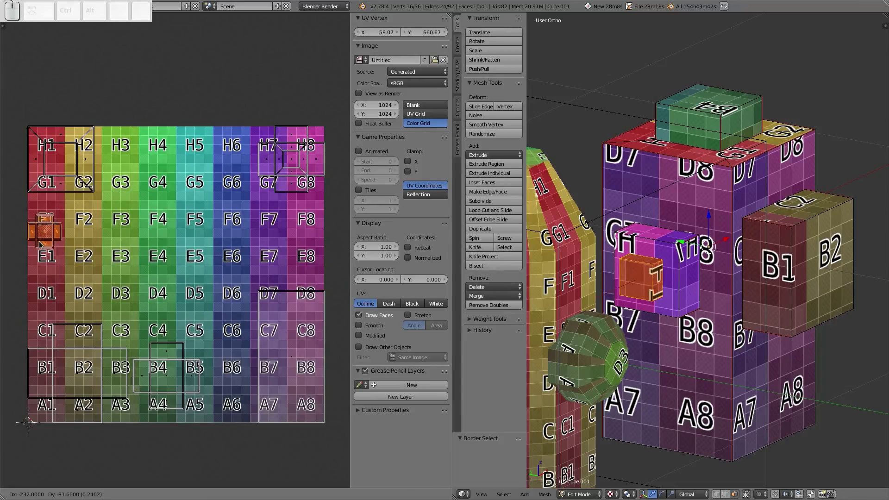
click(40, 245)
Step: Select the frame-shaped UV island at H1 to G2 and move it into cells G3 to F4
right_click(90, 185)
key(g)
right_click(91, 185)
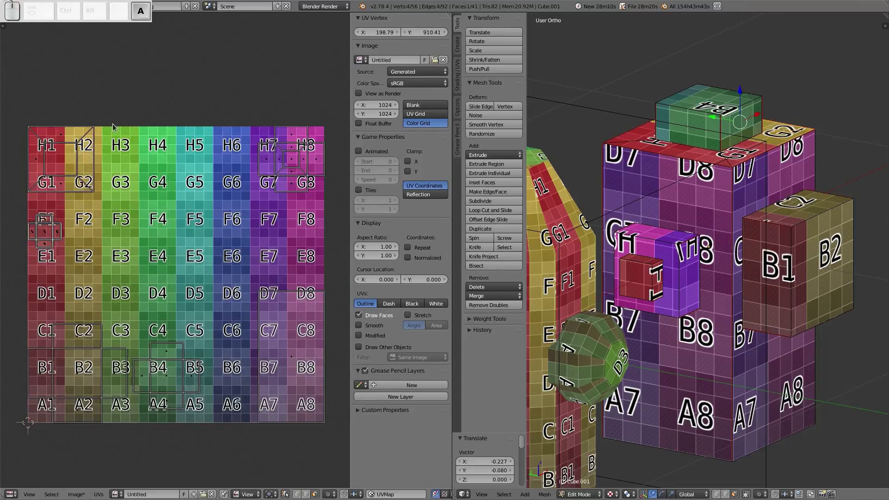
key(a)
drag(109, 112, 10, 204)
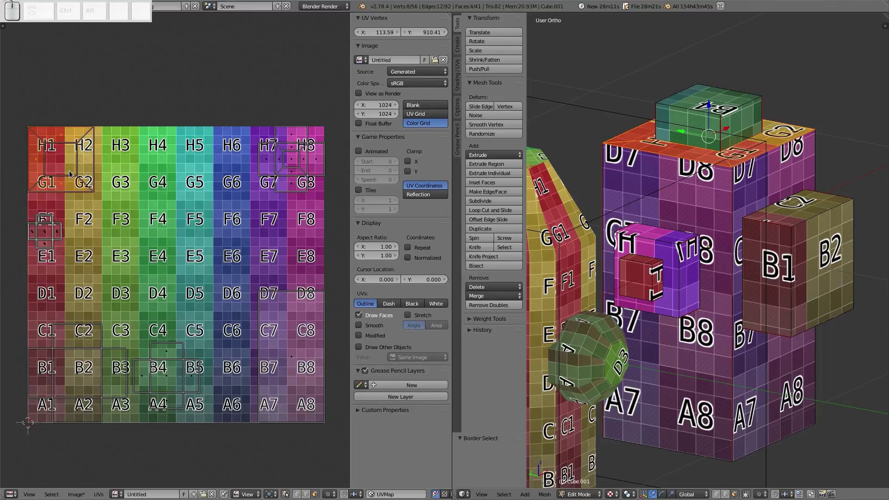
key(g)
click(151, 214)
Step: Select the stacked nozzle cap islands between F1 and E1 and move them up into cell H1
key(a)
key(b)
drag(68, 203, 42, 253)
key(g)
click(37, 141)
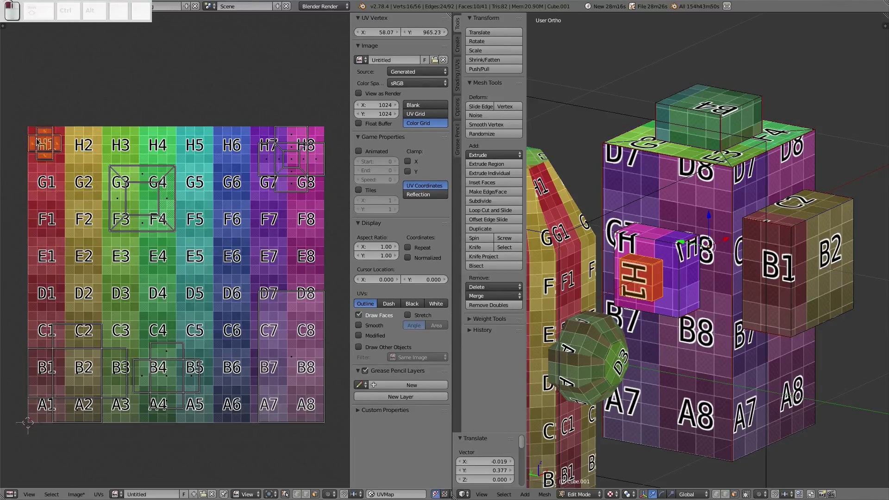
Step: Select the centre face of the stacked cap islands at H1 and turn off UV and mesh selection sync
scroll(52, 182, up, 2)
shift+middle_drag(58, 157, 188, 243)
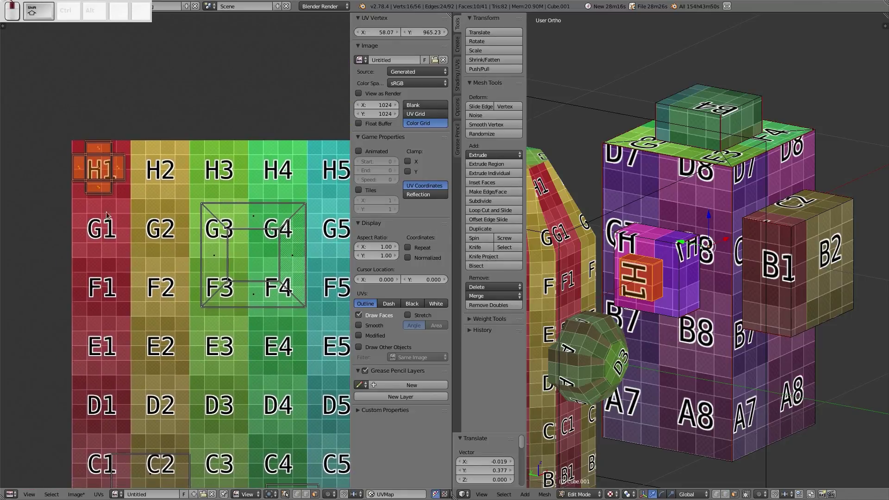
right_click(97, 168)
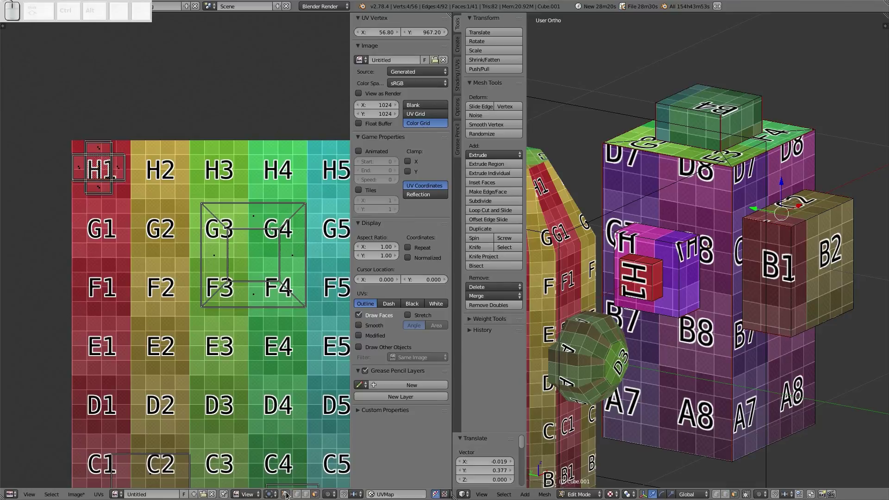
click(286, 495)
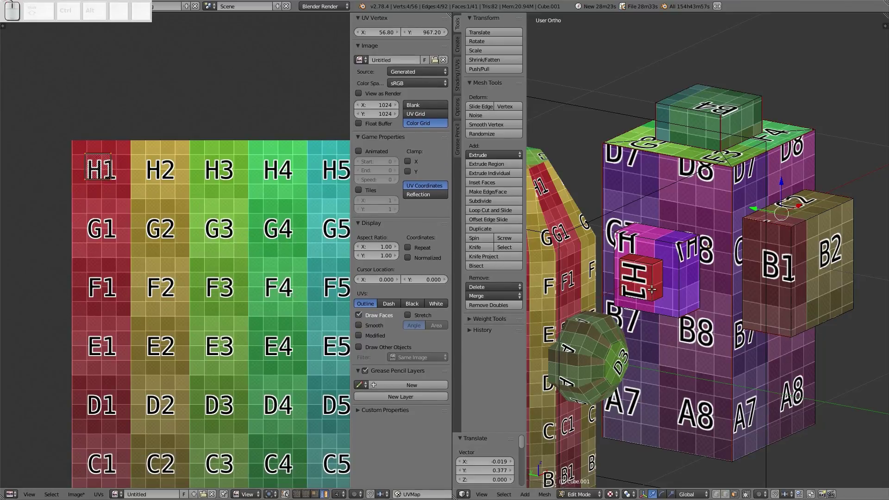
Step: Select the whole mesh to show all UV islands, then border-select the stacked nozzle cap islands at H1 and move them to H6
key(a)
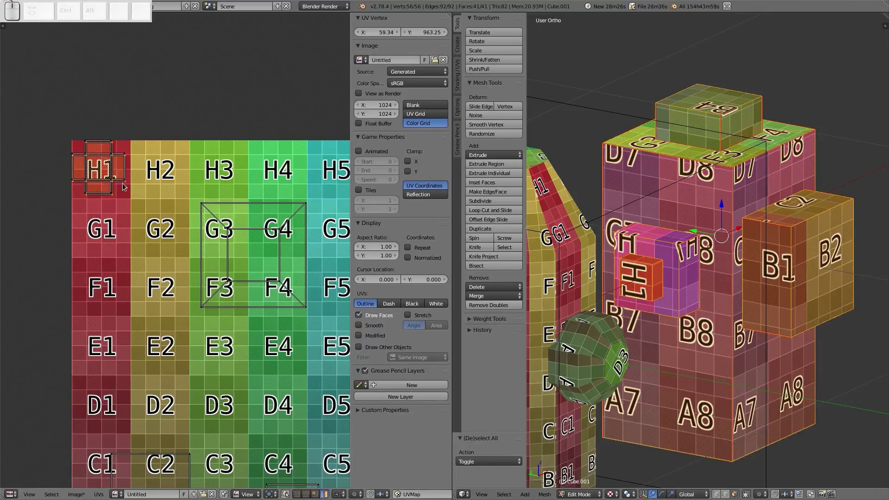
right_drag(123, 187, 107, 184)
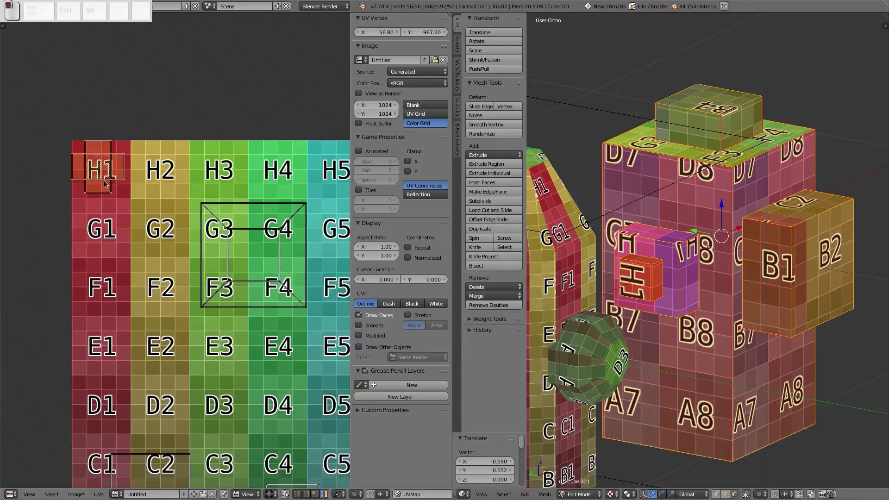
key(a)
key(b)
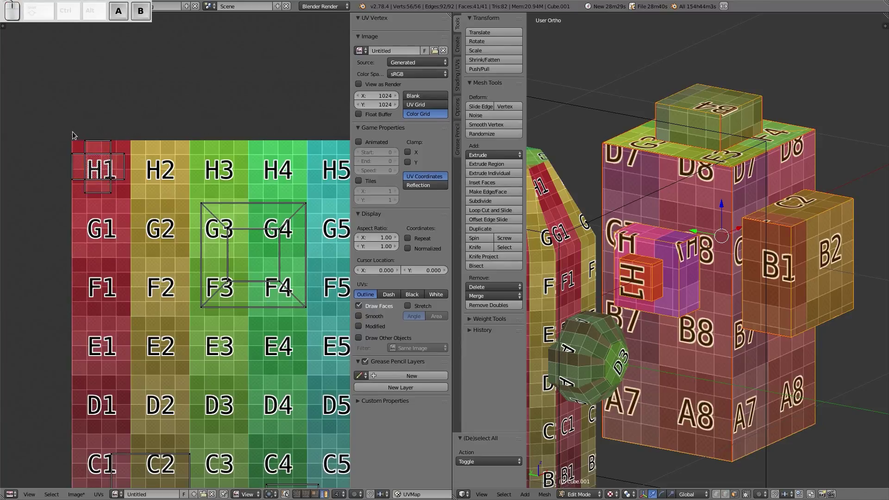
drag(73, 135, 128, 198)
scroll(128, 198, down, 3)
key(g)
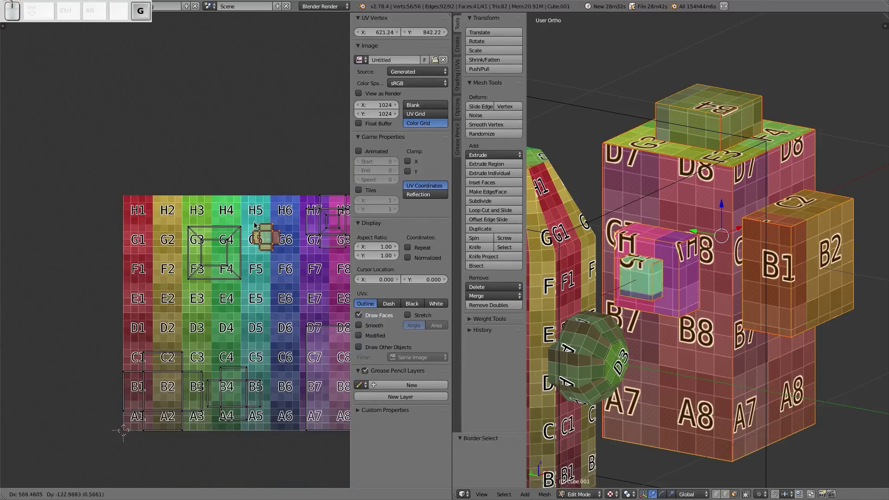
click(265, 203)
Step: Move the frame-shaped UV island from G3 to F4 into cells H1 to G2, and select the island around B2
right_drag(232, 256, 158, 221)
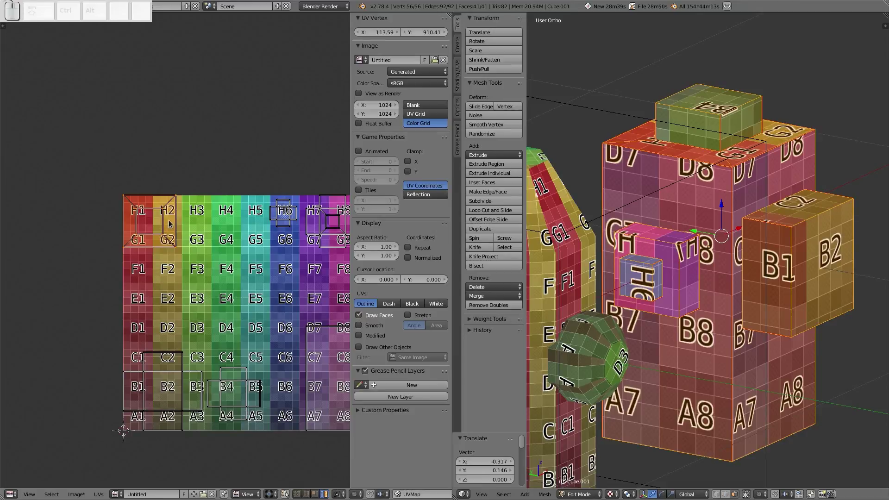
right_click(175, 386)
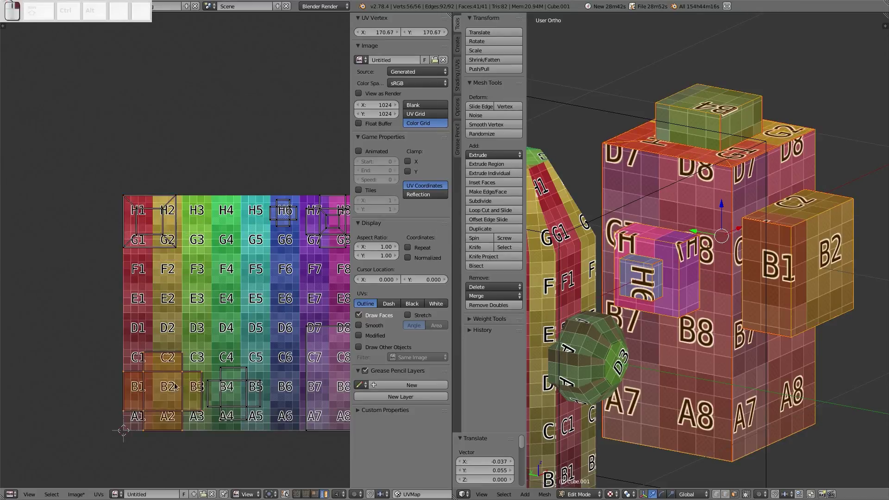
Step: Move the cross-shaped UV island of the large front block toward the bottom-left corner of the color grid
mouse_move(176, 386)
right_down()
mouse_move(172, 328)
mouse_move(162, 392)
right_up()
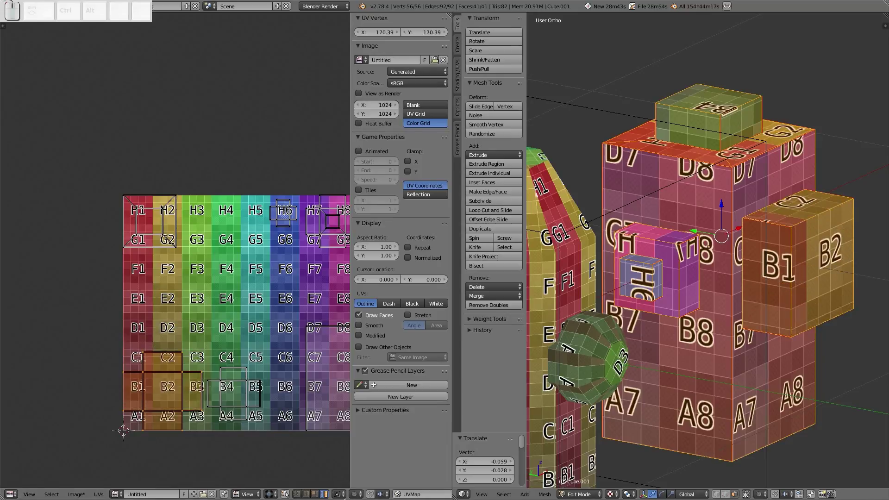
Step: Switch on UV sync selection, pick the top block's upper face in the UV layout, switch sync off and select the whole mesh
click(285, 495)
click(234, 393)
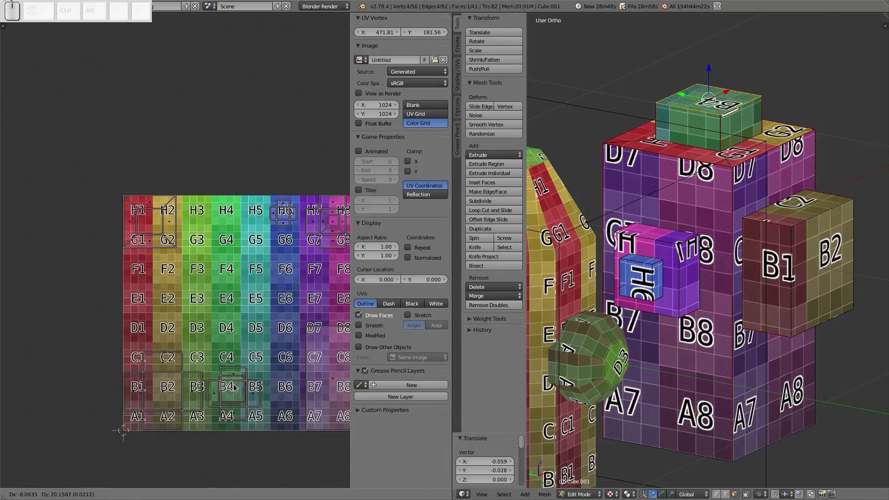
click(285, 494)
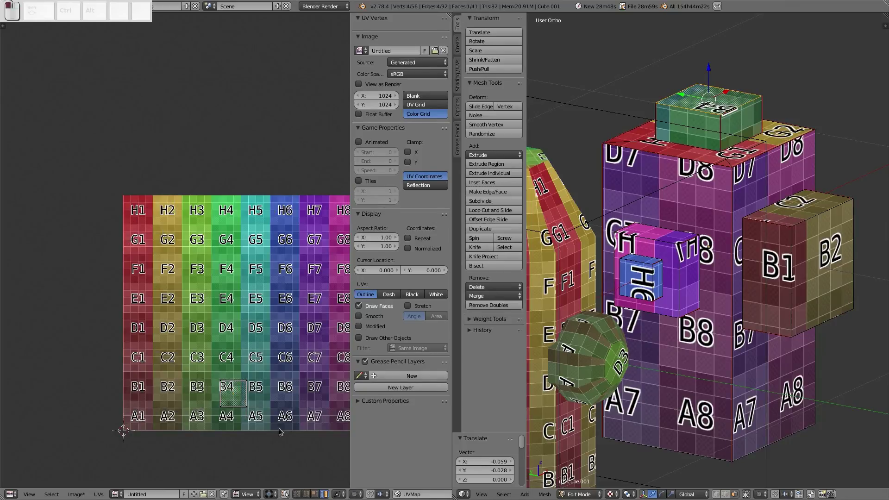
key(a)
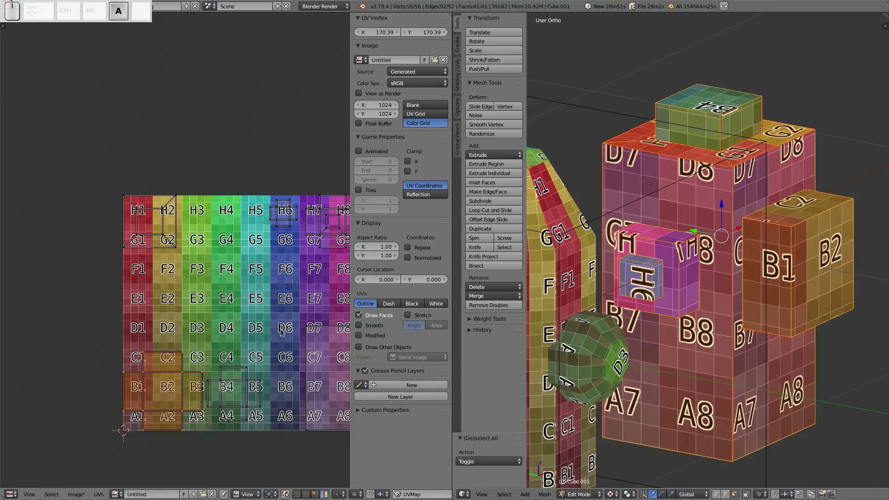
Step: Clear the mesh selection and select only the front face of the side arm's larger block to check its UV location
middle_drag(780, 284, 719, 302)
key(a)
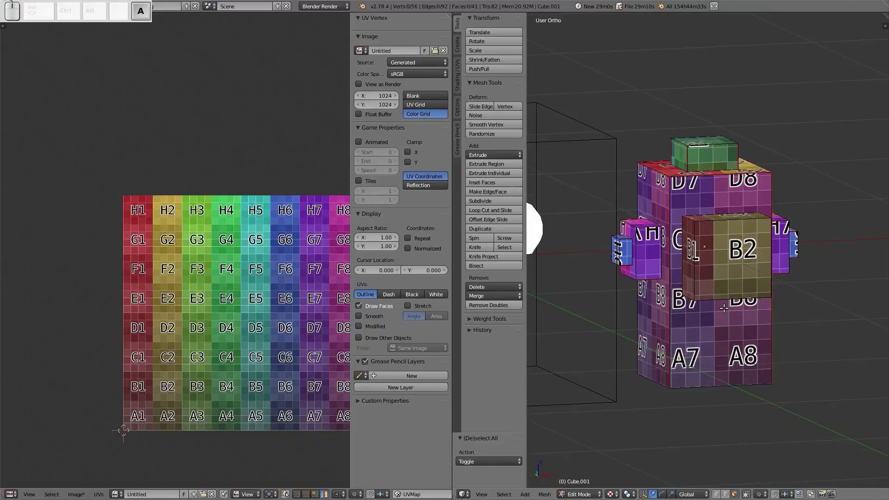
key(a)
scroll(217, 330, down, 2)
scroll(245, 327, up, 2)
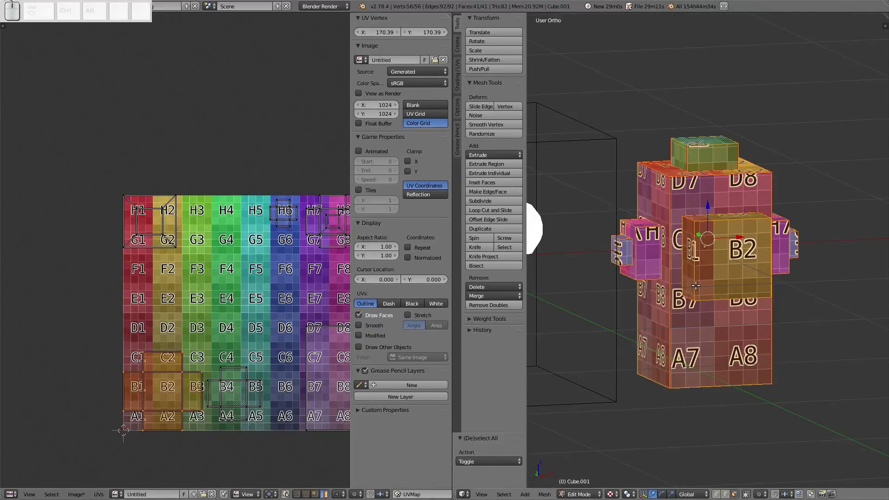
key(a)
right_click(642, 222)
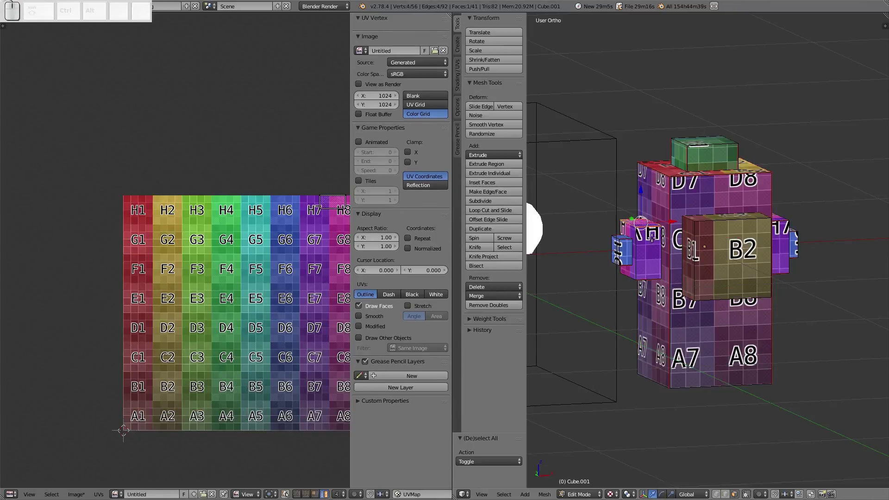
click(652, 231)
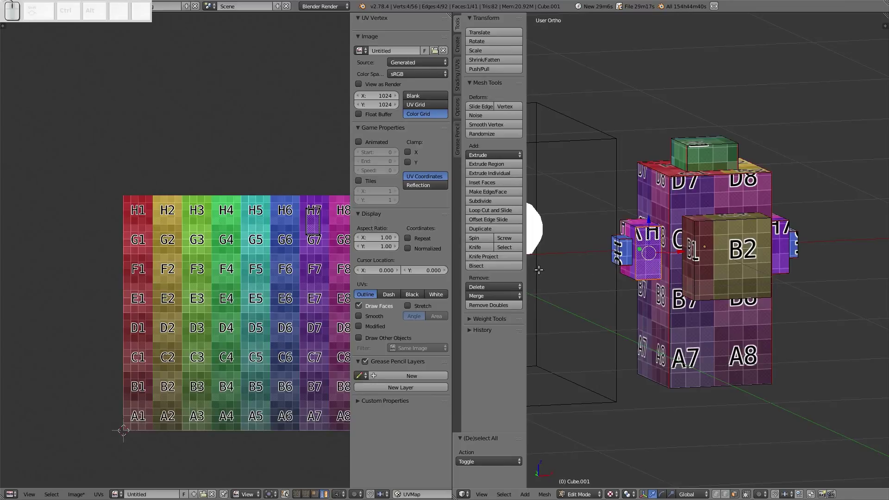
Step: Select all faces of the block hydrant so that its complete UV layout is shown
middle_drag(538, 269, 569, 267)
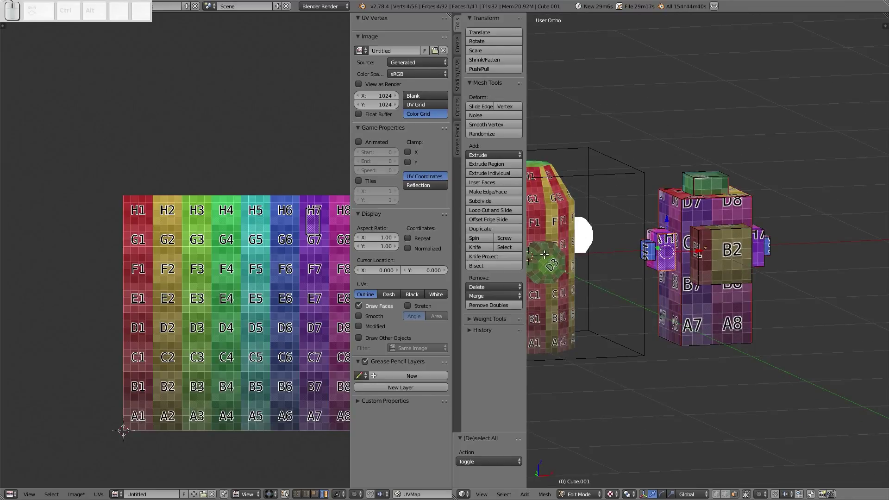
scroll(551, 271, up, 5)
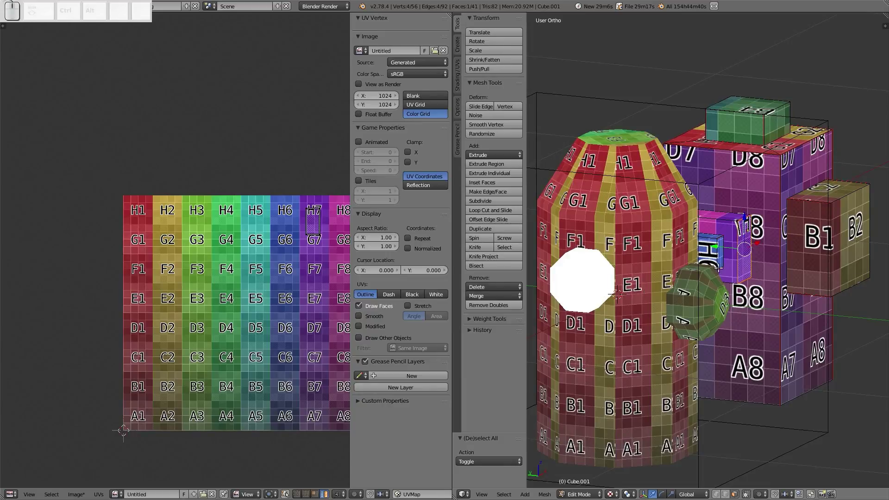
middle_drag(768, 250, 713, 250)
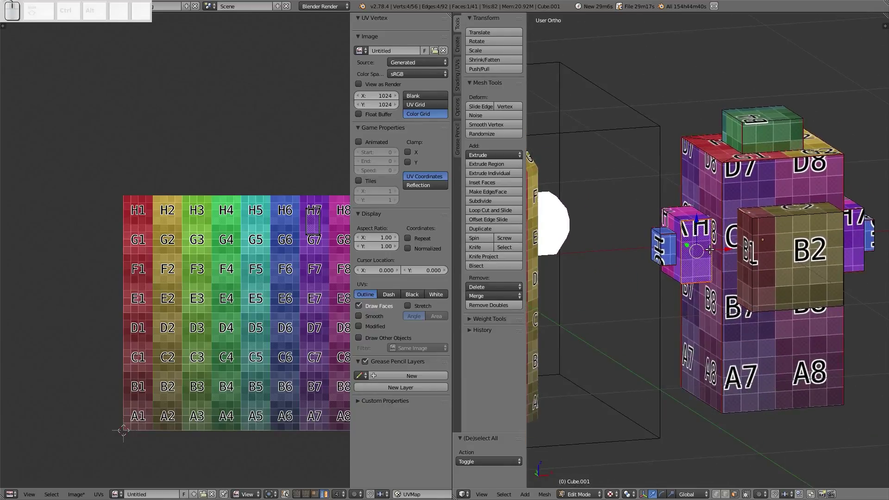
scroll(710, 250, up, 2)
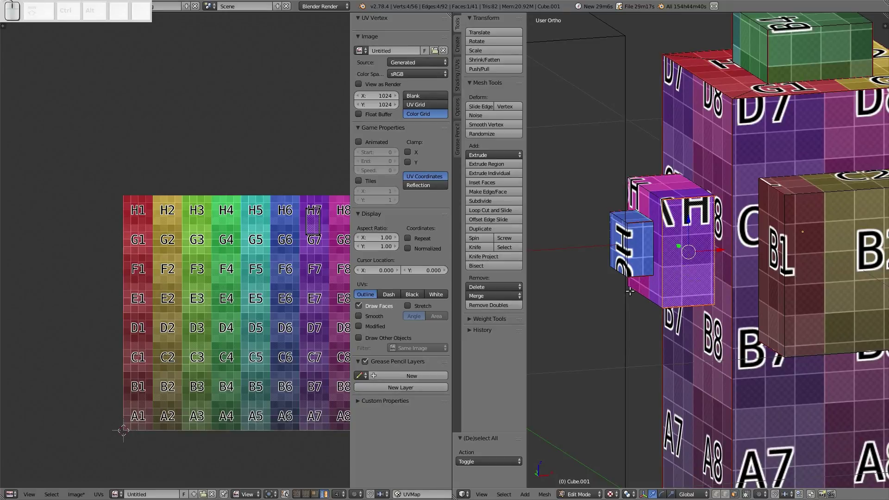
scroll(696, 285, down, 2)
key(a)
key(a)
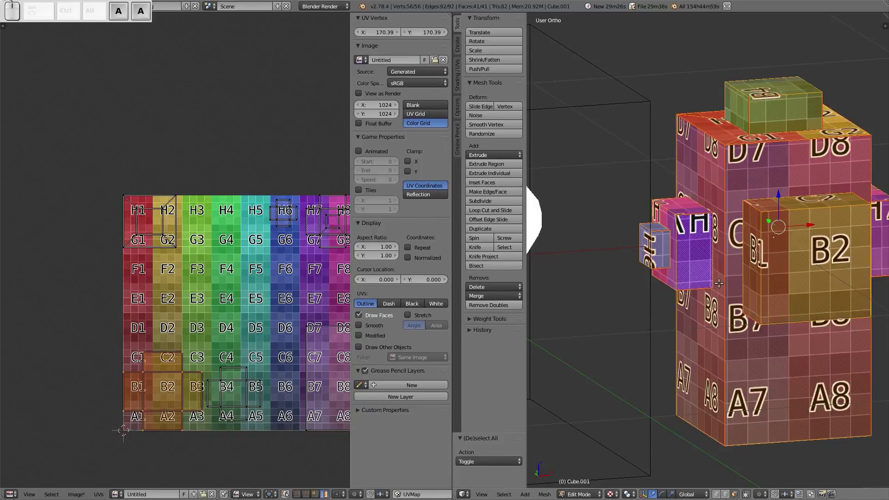
Step: Move the small top block's cross-shaped UV island by about 0.169 in X and 0.223 in Y, between D5 and C6
middle_drag(273, 327, 224, 320)
scroll(224, 320, up, 1)
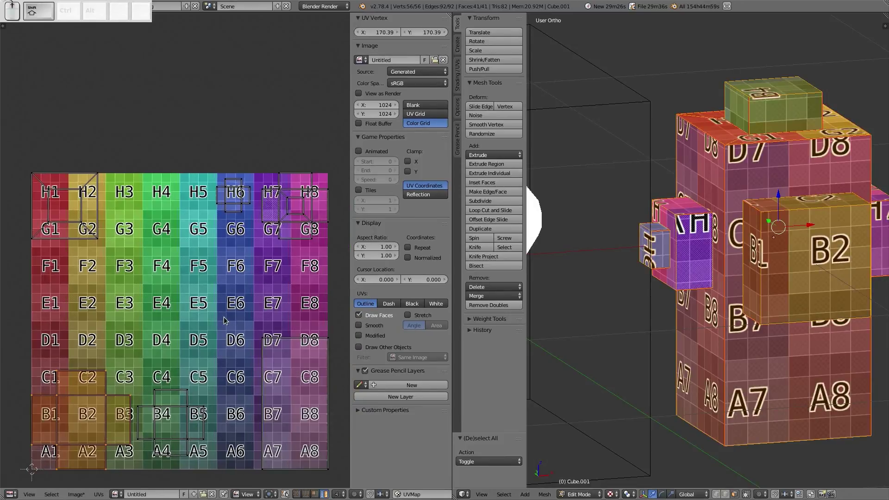
right_click(163, 418)
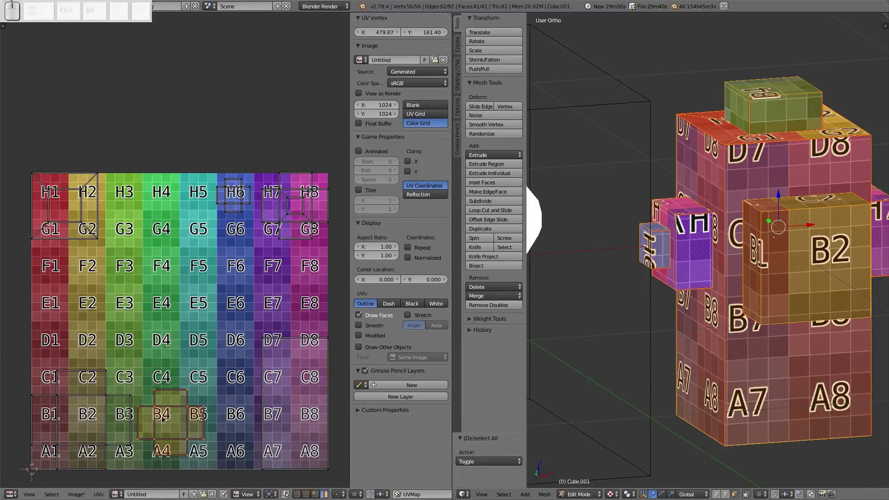
key(g)
click(215, 355)
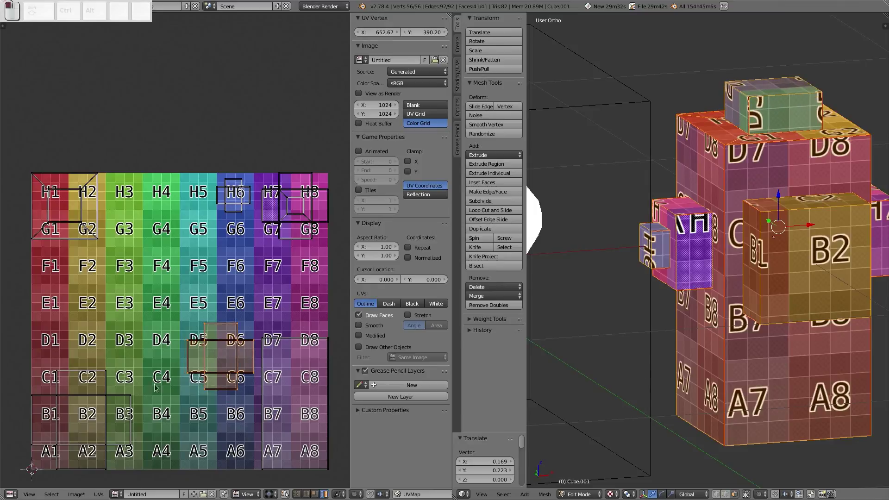
Step: Move the large front block's UV island to around B5 and the top block's island to around D5
right_click(103, 418)
key(g)
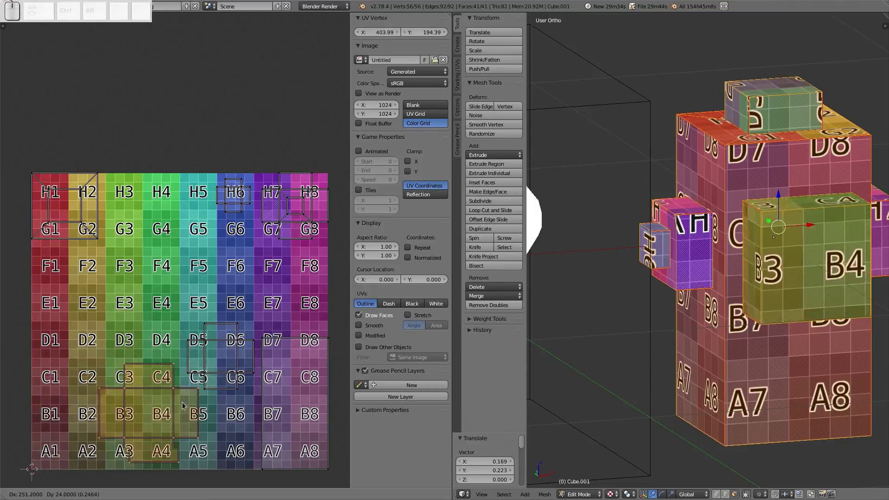
click(231, 419)
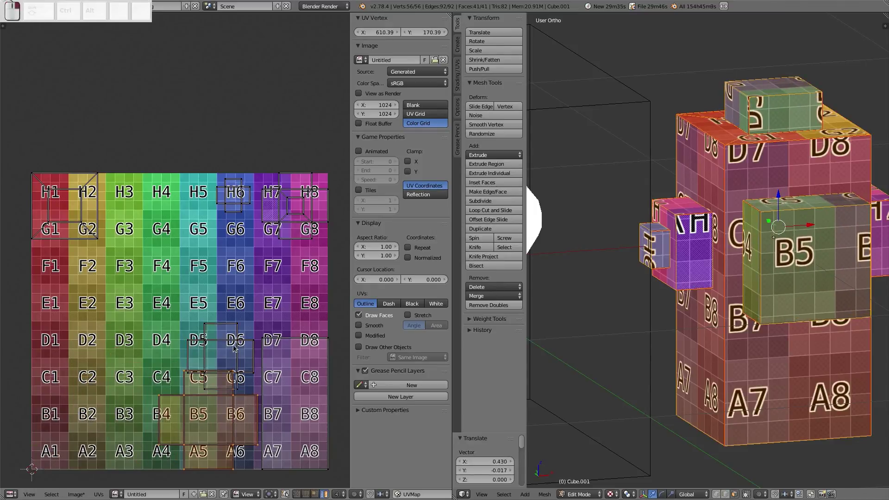
right_click(234, 348)
key(g)
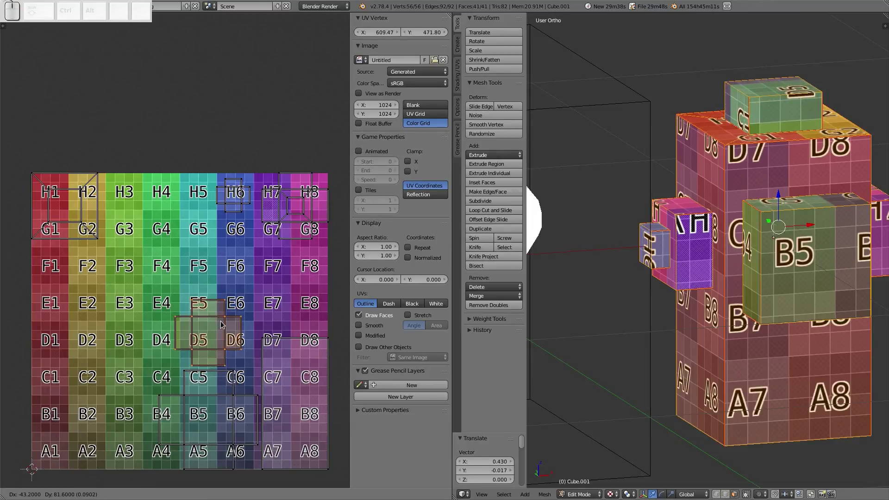
click(220, 328)
Step: Move the square frame-shaped UV island of the body's top to the bottom edge around A3 and B3
right_click(87, 233)
key(g)
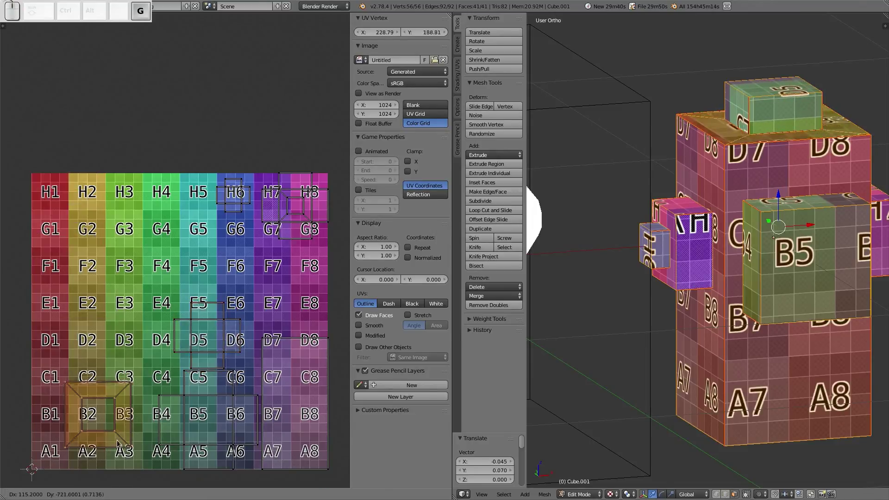
click(139, 466)
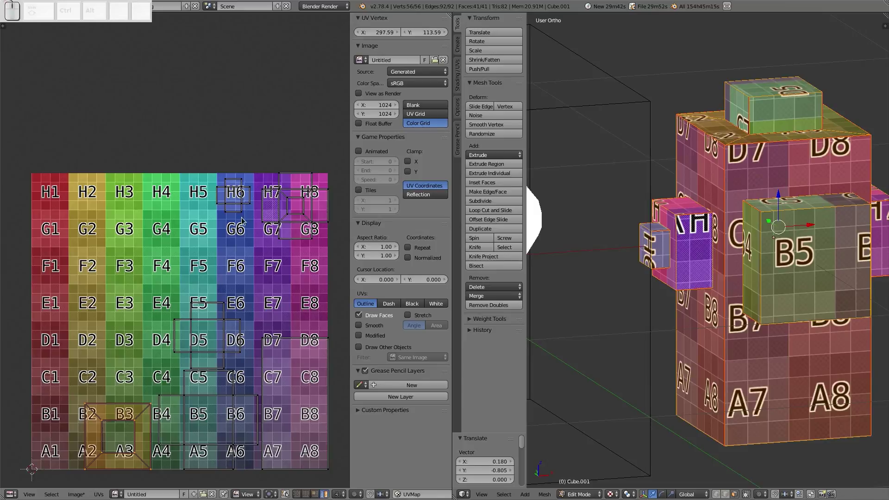
Step: Box-select only the small cross-shaped UV island at H6 and move it down to the area between E7 and D7
key(a)
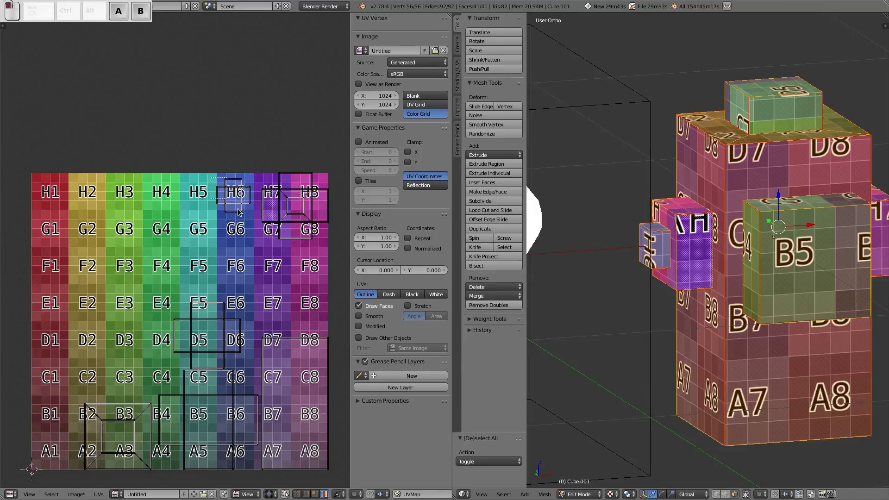
key(b)
drag(210, 178, 257, 227)
key(g)
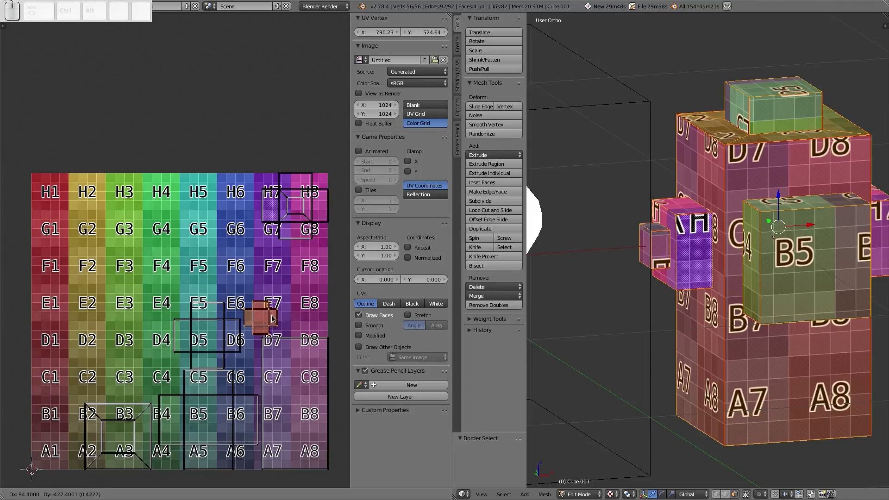
click(272, 318)
Step: Box-select the arm blocks' UV islands around H7 and G8 and move them to the area between D3 and C3
key(a)
key(b)
mouse_move(255, 162)
mouse_down()
mouse_move(322, 226)
mouse_move(341, 258)
mouse_up()
key(g)
click(146, 358)
Step: Select all UV islands, move them by about -0.086 in X and 0.206 in Y, and scale them up by about 1.182
key(a)
key(a)
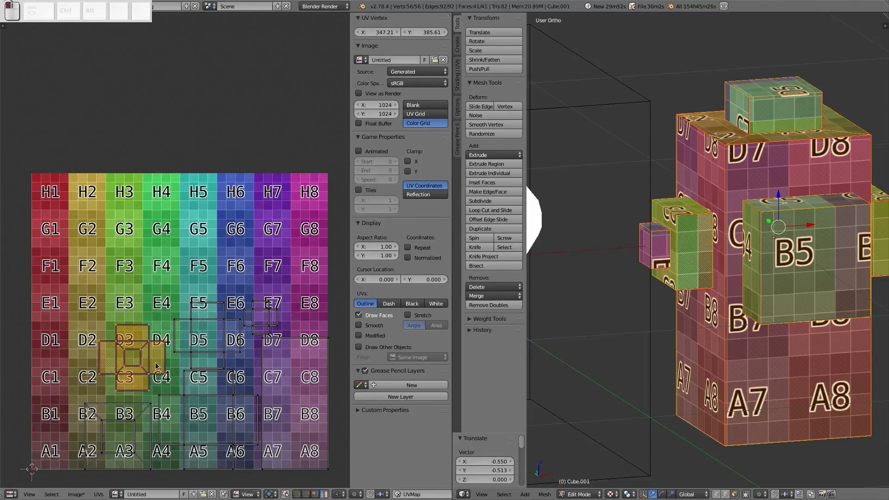
key(g)
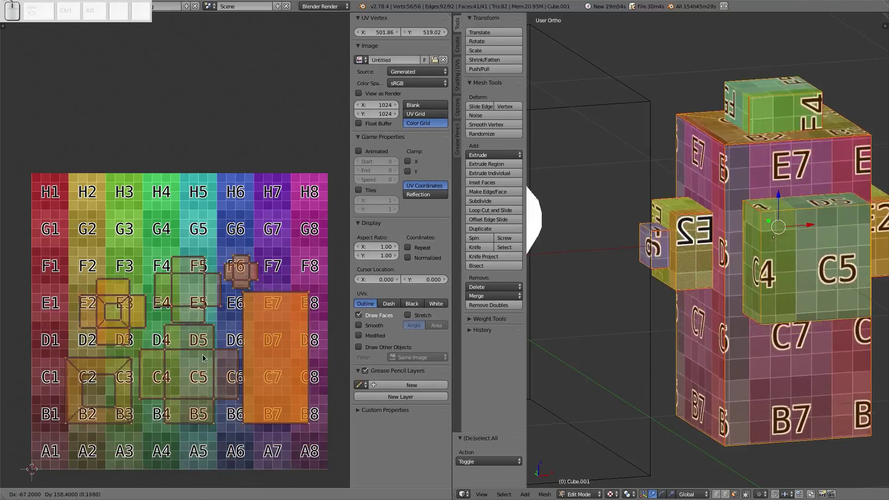
click(198, 349)
key(s)
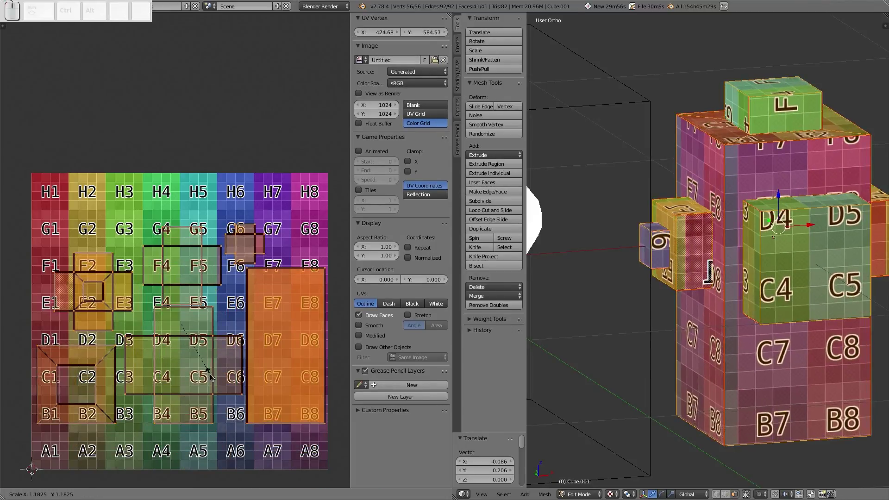
click(211, 375)
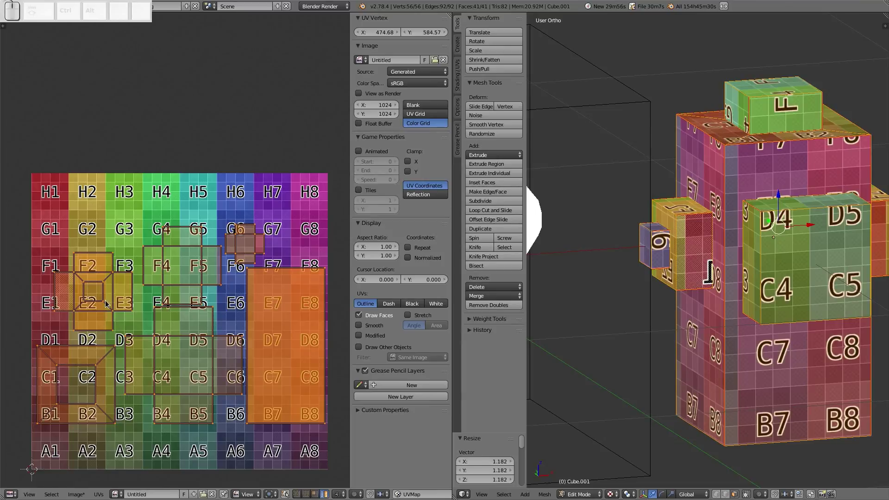
Step: Scale all UV islands by about 1.012, shift them slightly down within the grid, and leave Edit Mode
key(s)
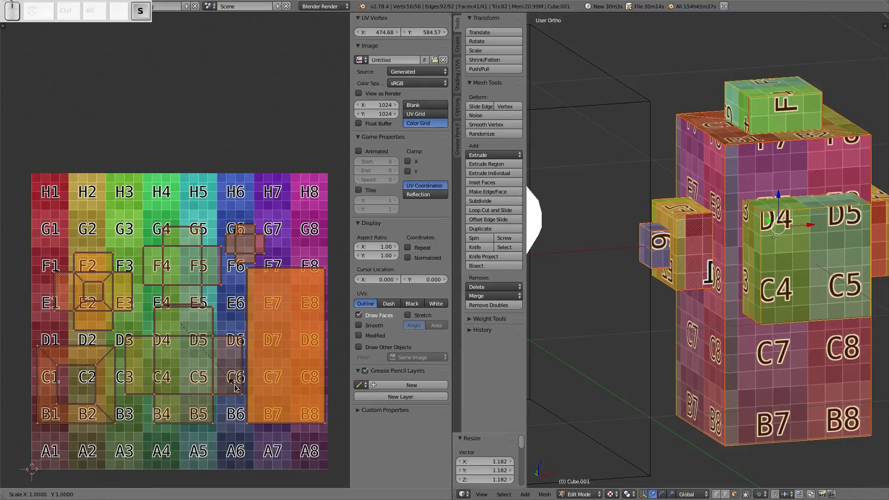
click(236, 389)
key(g)
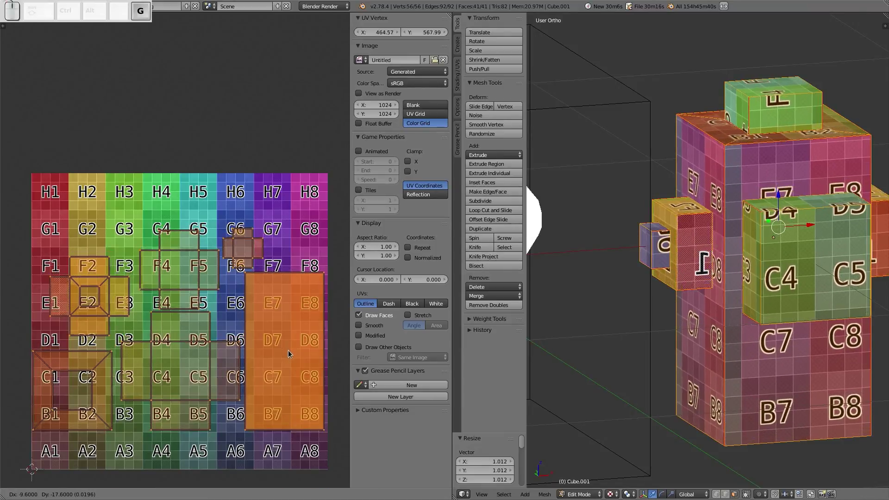
click(290, 350)
key(a)
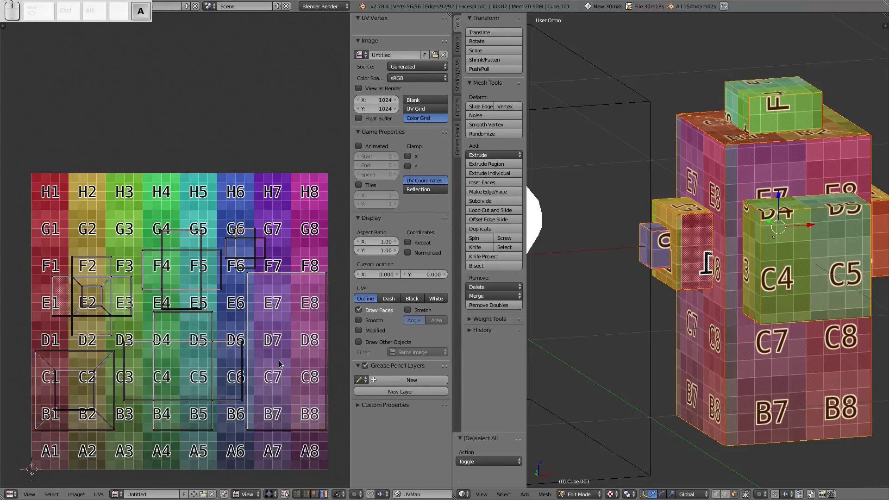
key(Tab)
Step: Select the cylindrical hydrant and enter Edit Mode on it with its front cap in close view
middle_drag(747, 304, 561, 312)
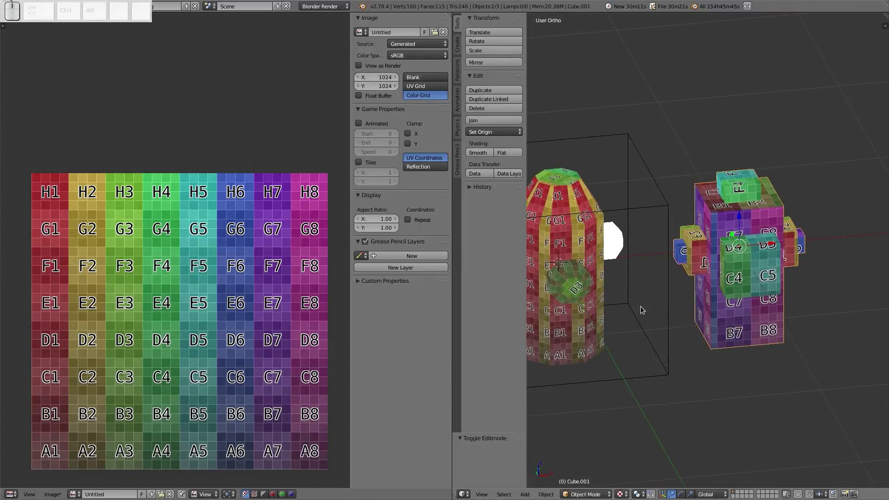
middle_drag(650, 213, 563, 246)
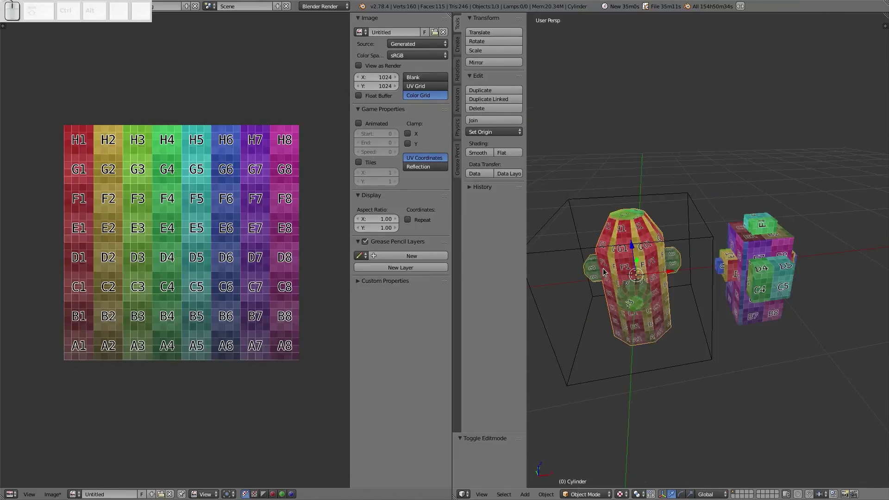
scroll(604, 273, up, 6)
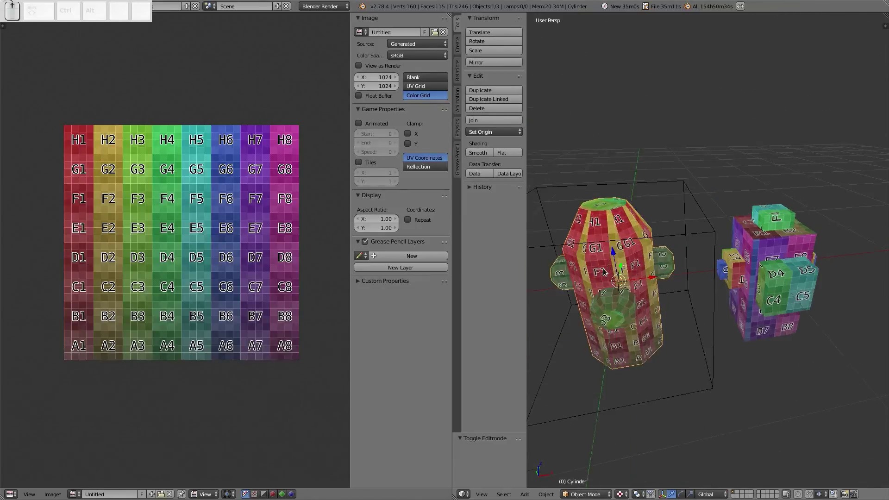
shift+middle_drag(529, 282, 603, 276)
scroll(603, 276, up, 3)
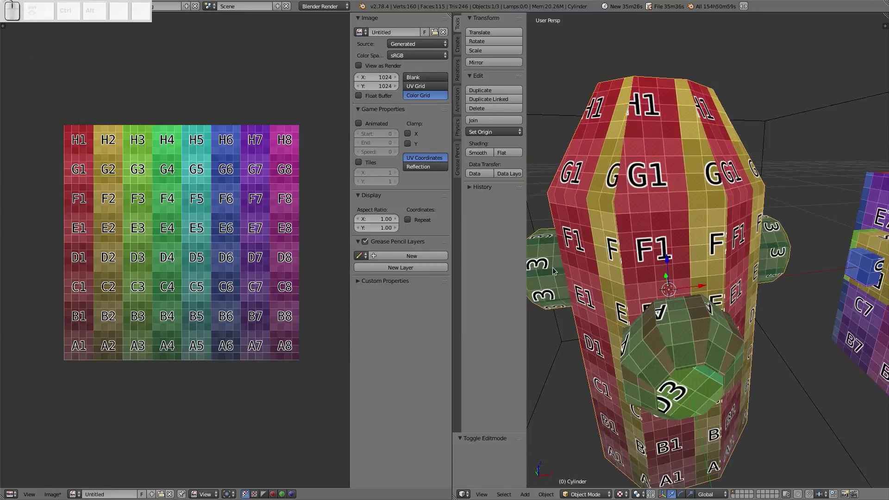
key(Tab)
click(825, 253)
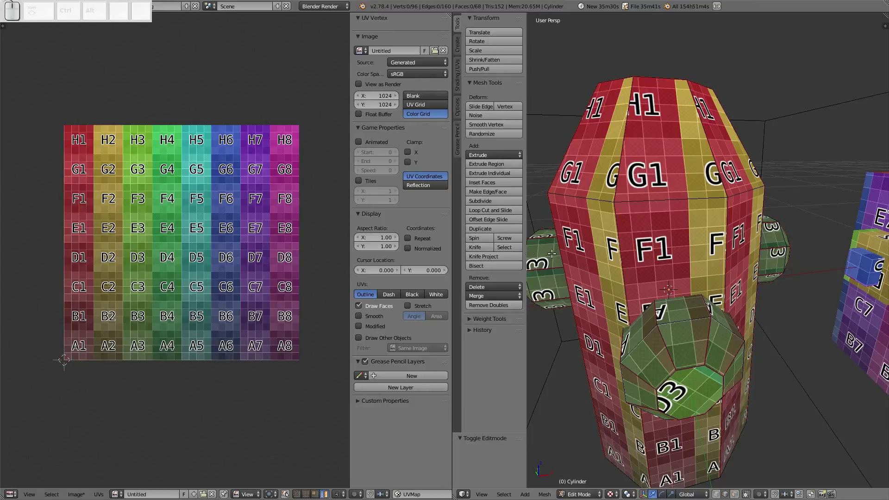
Step: Check the UV placement of a face on the cylindrical hydrant's side arm by selecting it, and clear the selection
scroll(703, 327, down, 2)
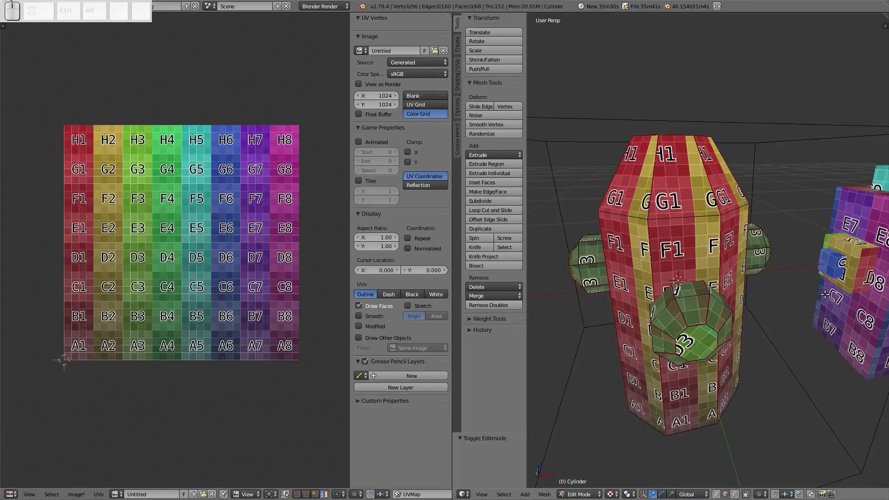
middle_drag(824, 294, 810, 295)
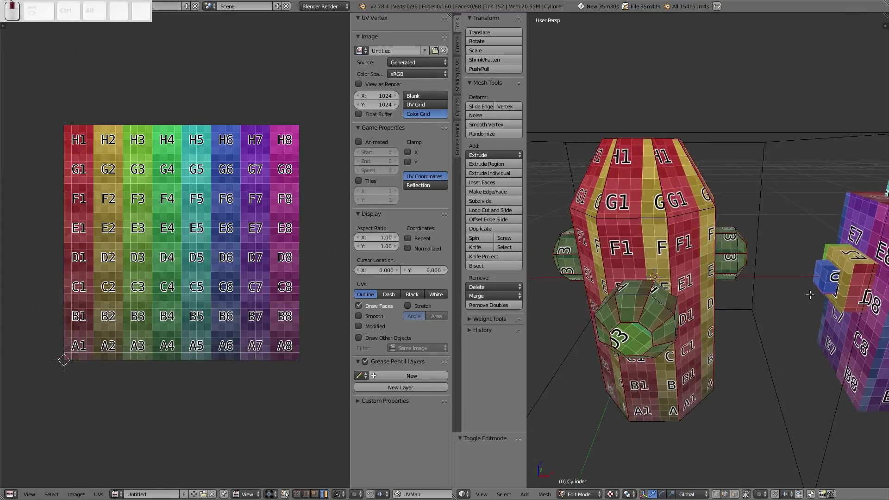
right_click(726, 245)
shift+right_click(725, 241)
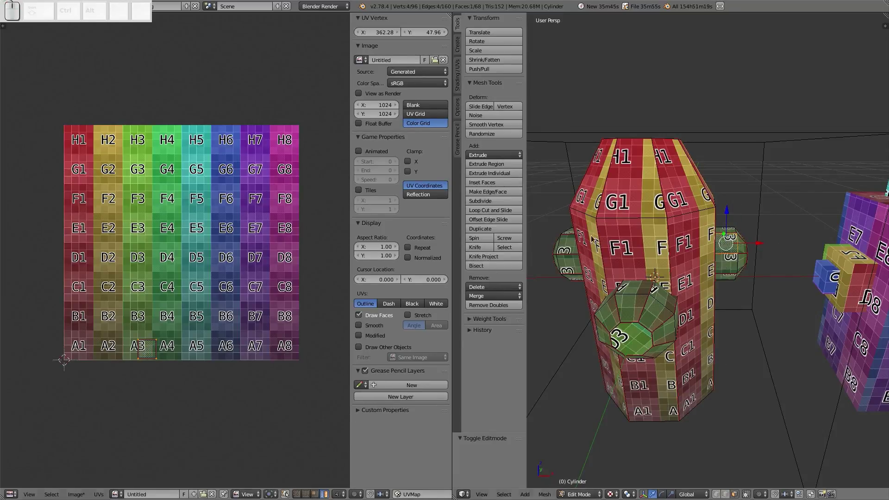
key(a)
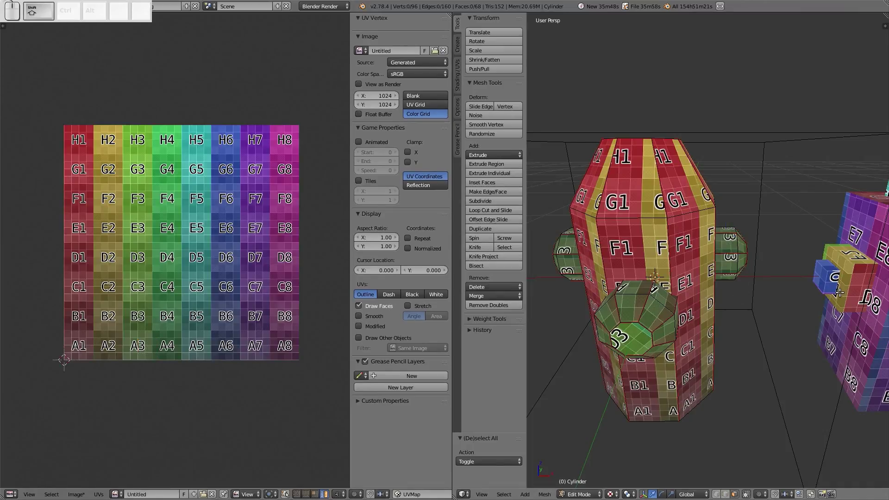
Step: Select the entire cylindrical hydrant mesh and start a UV layout export for it
shift+middle_drag(838, 291, 725, 329)
scroll(726, 330, down, 2)
scroll(725, 329, down, 2)
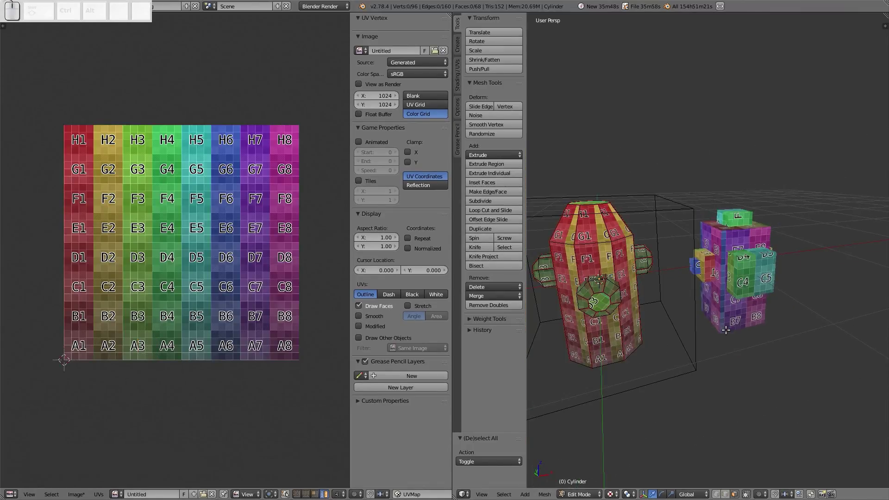
key(a)
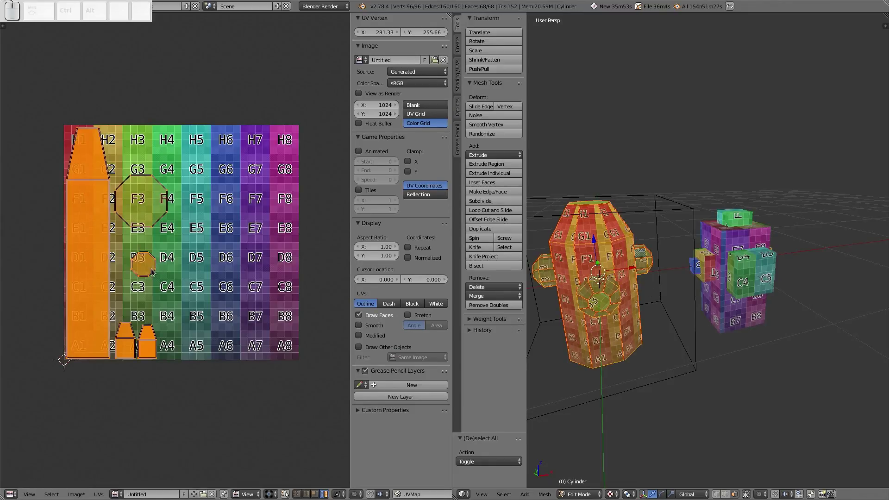
click(96, 494)
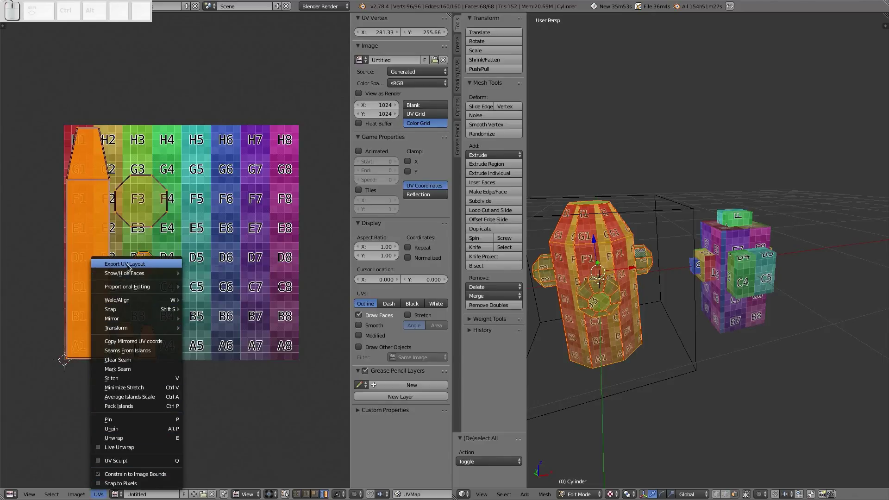
click(125, 264)
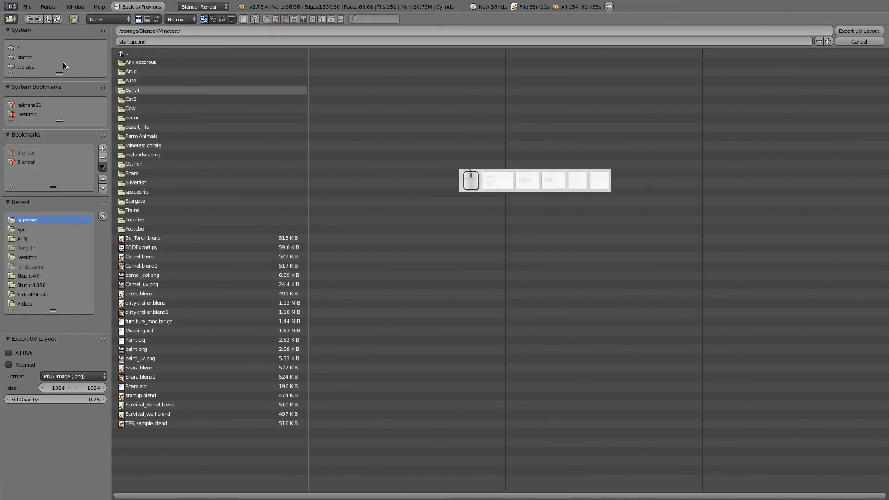
Step: Create a folder named b3d4Minetest inside the Minetest folder and open it as the export location
click(72, 20)
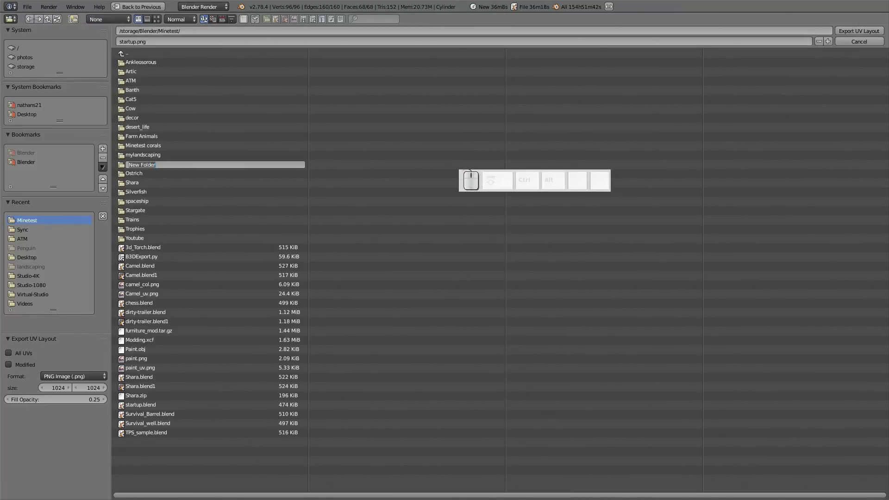
text(b3d4Minet)
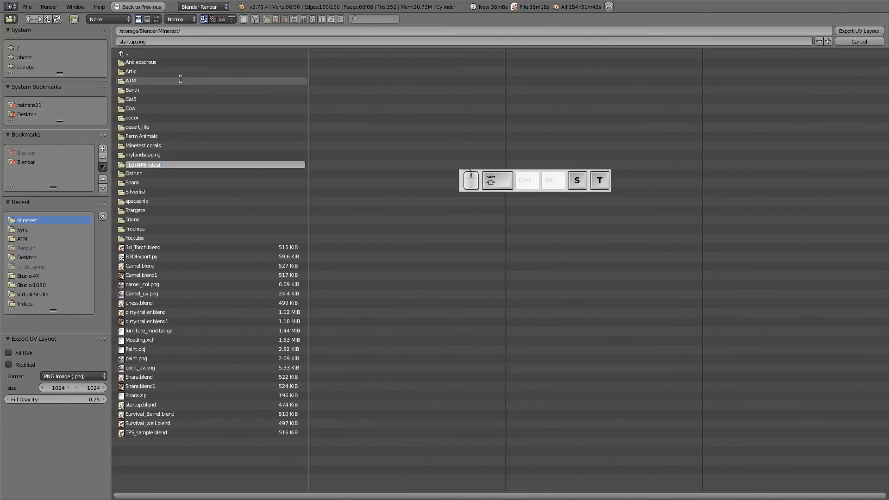
text(est)
key(Return)
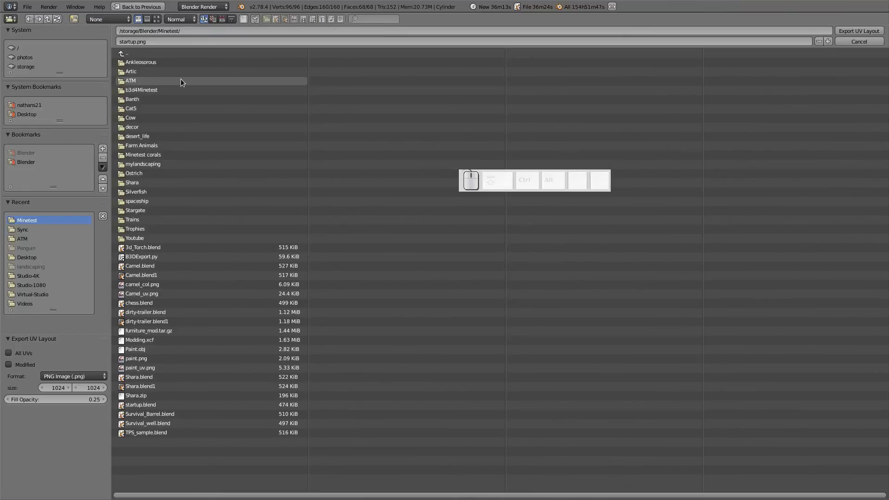
click(153, 89)
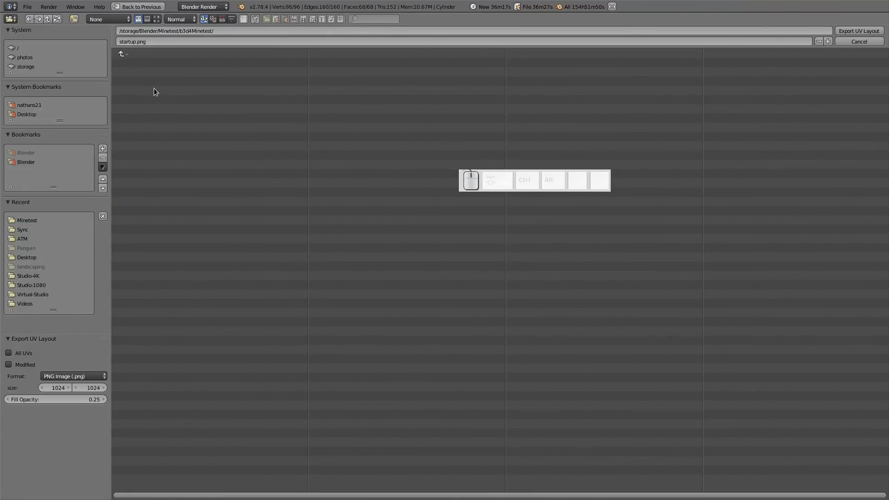
Step: Name the UV layout export file fire_round.png
click(132, 41)
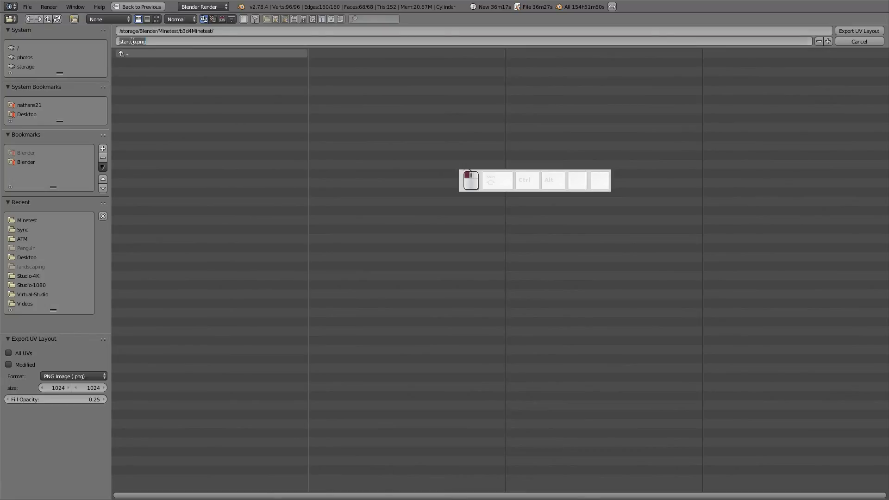
click(136, 60)
key(BackSpace)
key(BackSpace)
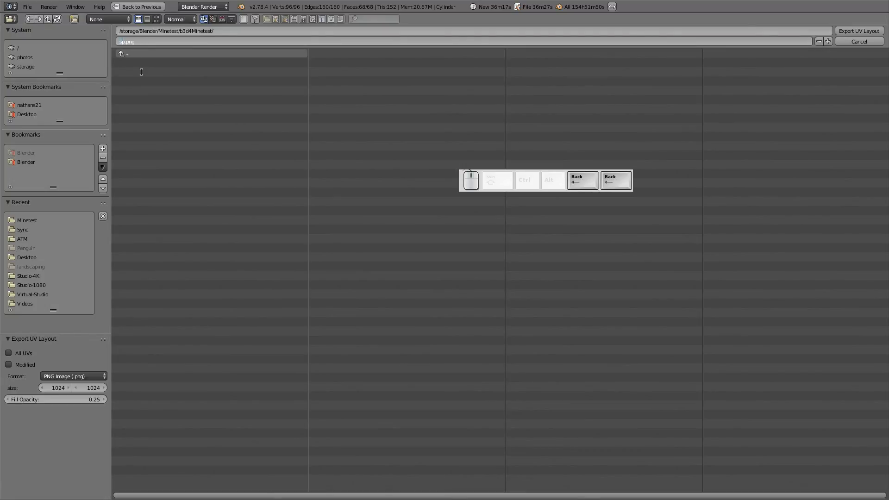
key(BackSpace)
text(fire_)
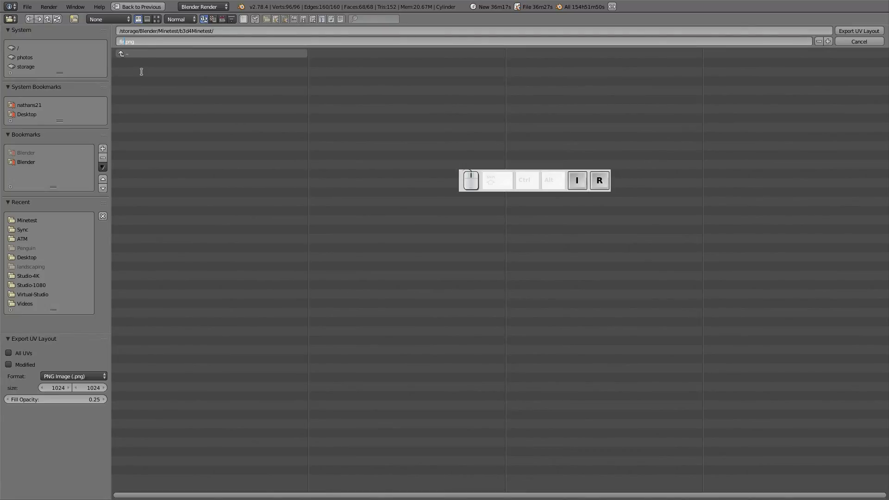
text(c)
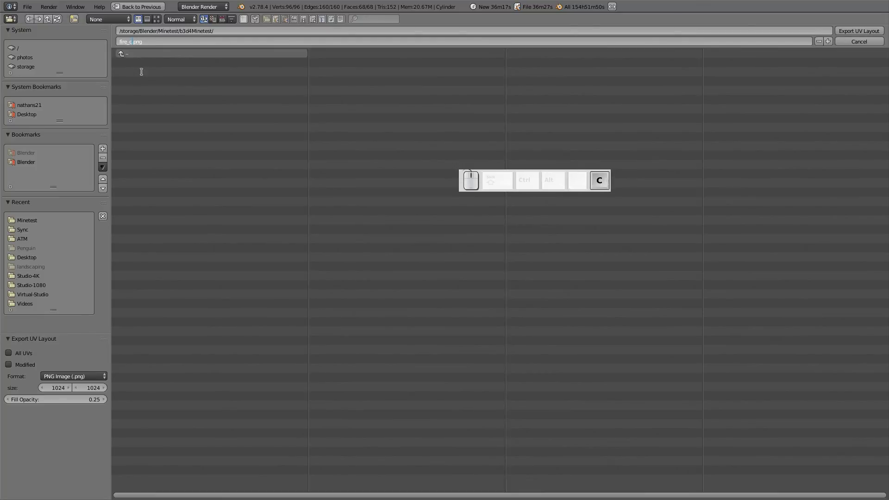
key(BackSpace)
text(round)
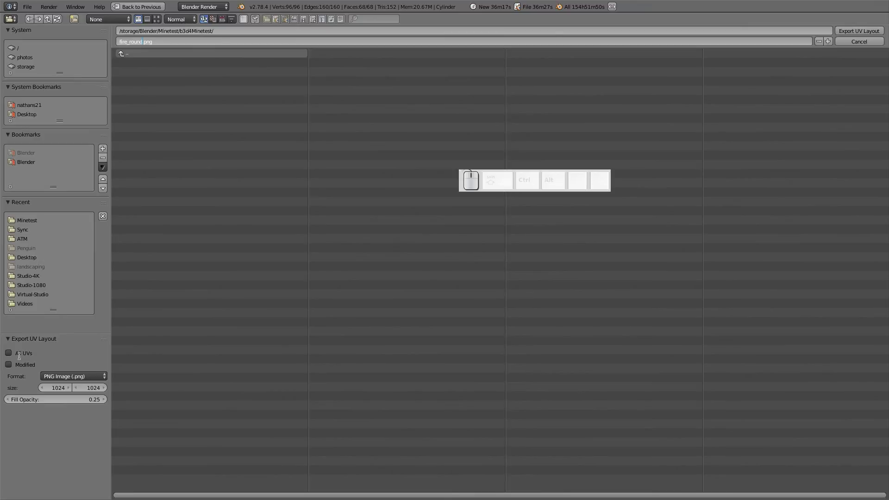
Step: Set the export size to 256 by 256 pixels and export the UV layout
click(54, 390)
click(55, 390)
text(256)
click(90, 388)
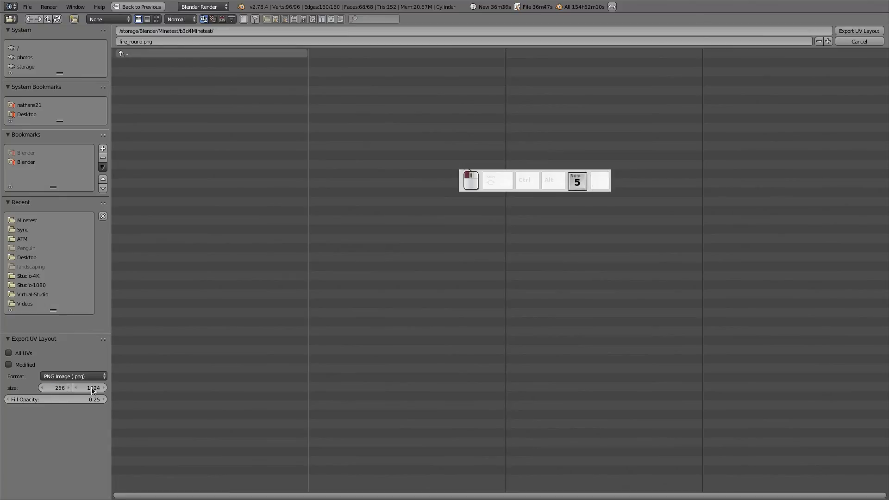
text(256)
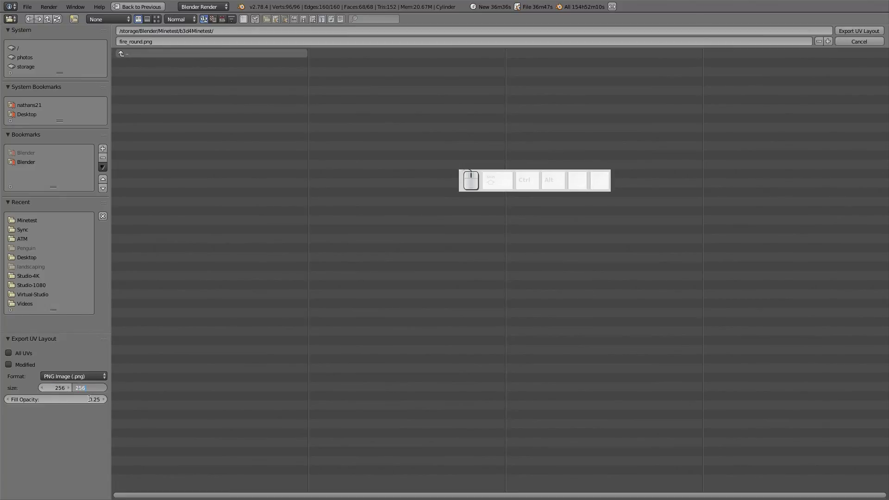
key(Return)
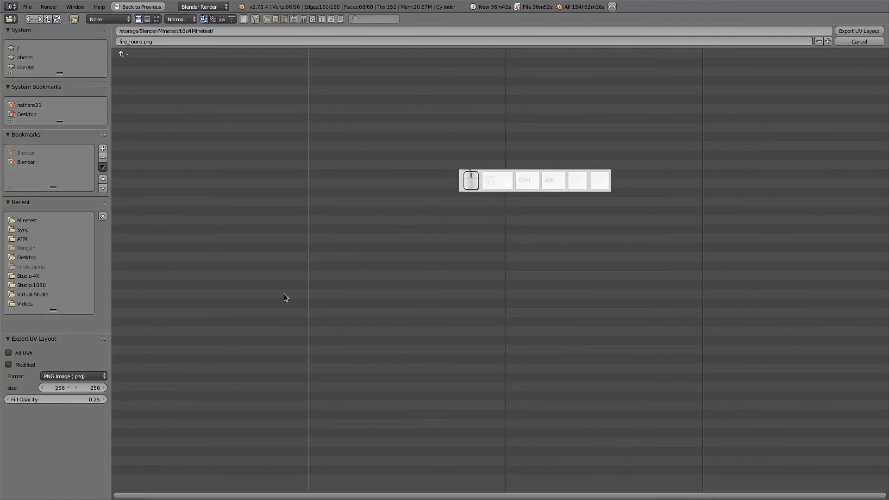
click(854, 32)
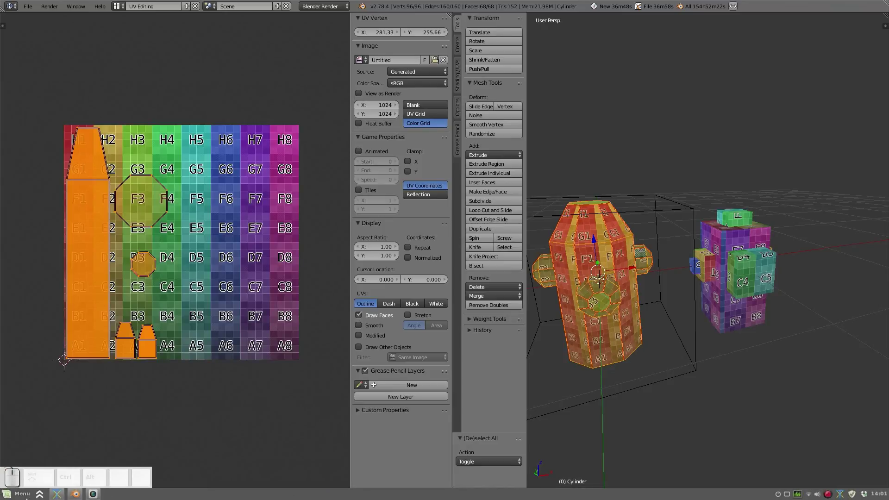
Step: Switch to the file manager, browse to Blender/Minetest/b3d4Minetest and open fire_round.png in the image viewer
click(19, 494)
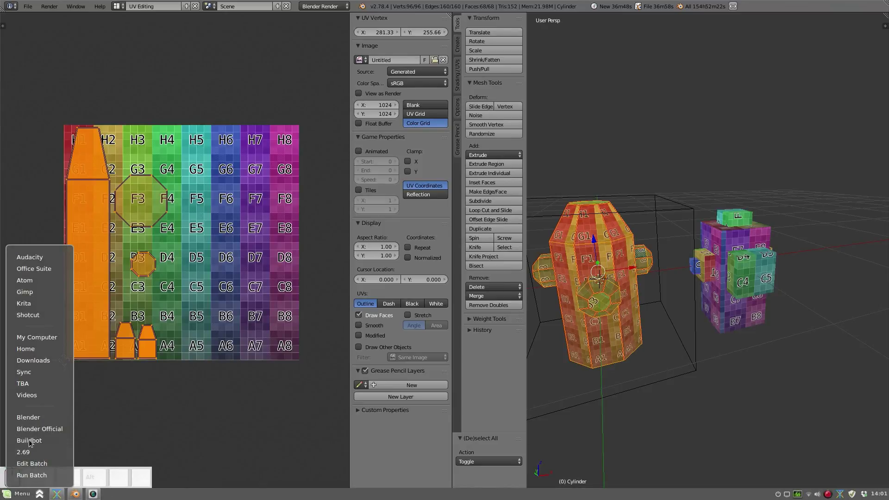
click(29, 417)
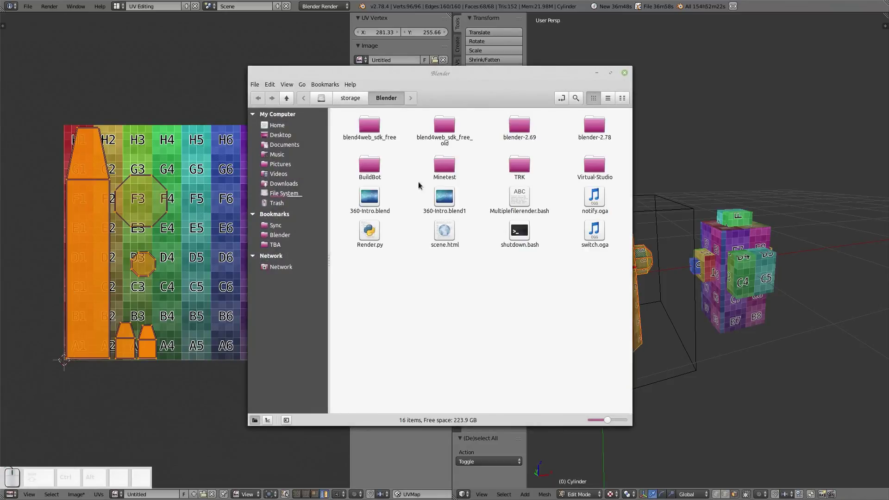
double_click(444, 165)
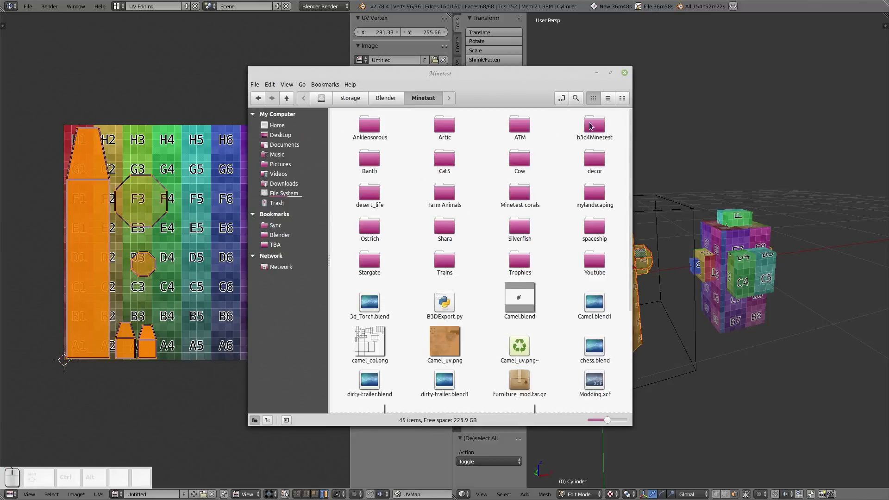
double_click(595, 126)
double_click(363, 123)
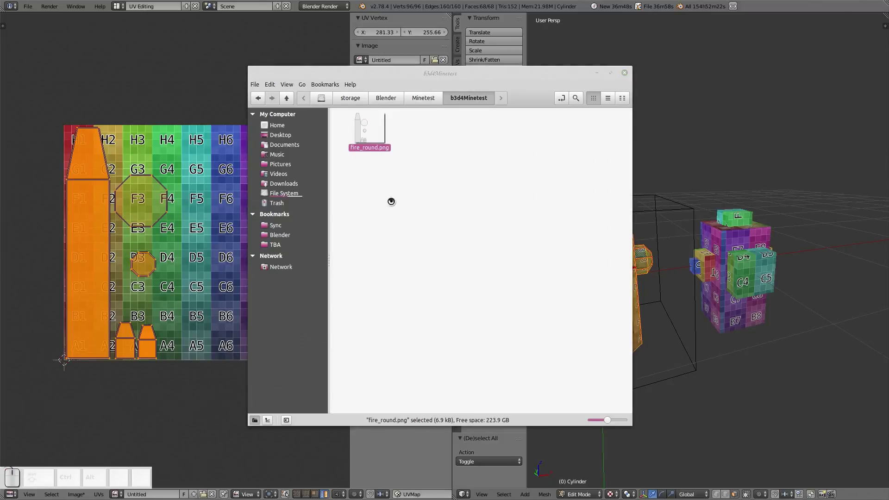
Step: Examine the exported UV layout image enlarged to full screen, and close the image viewer
scroll(466, 284, up, 3)
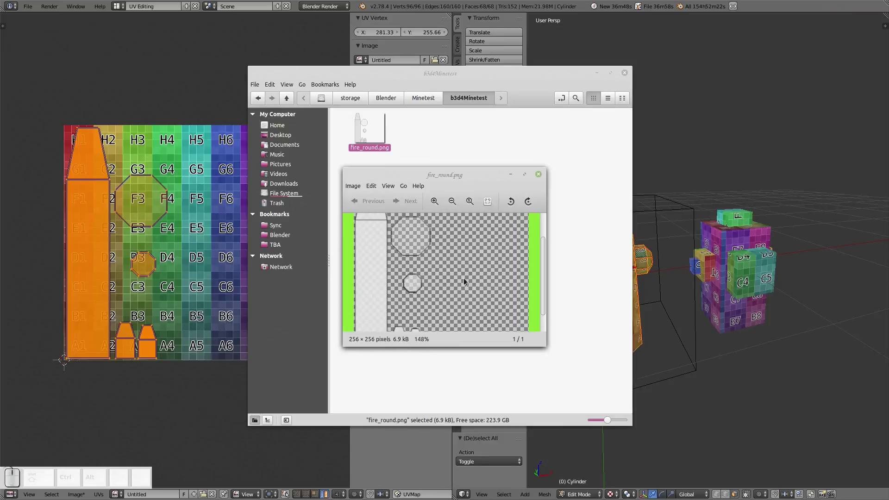
click(524, 174)
scroll(423, 259, up, 4)
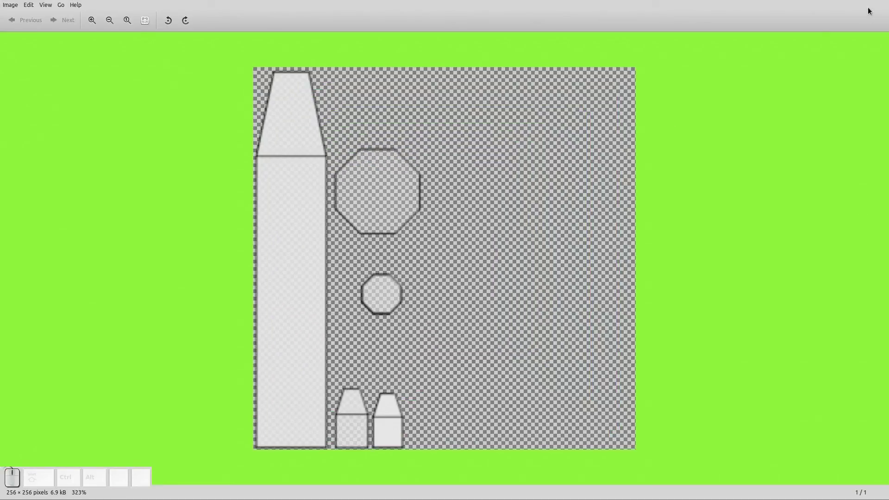
key(alt+F10)
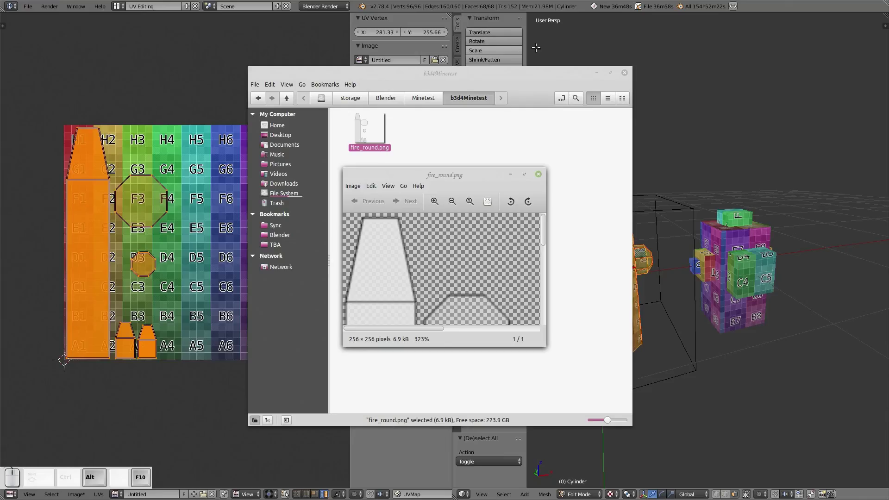
click(538, 175)
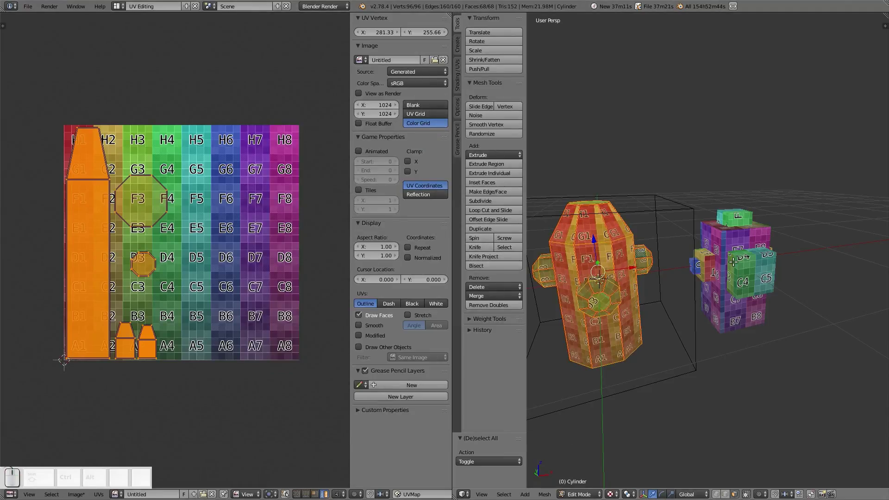
Step: Leave Edit Mode on the cylindrical hydrant, select the block hydrant and enter Edit Mode on it
key(Tab)
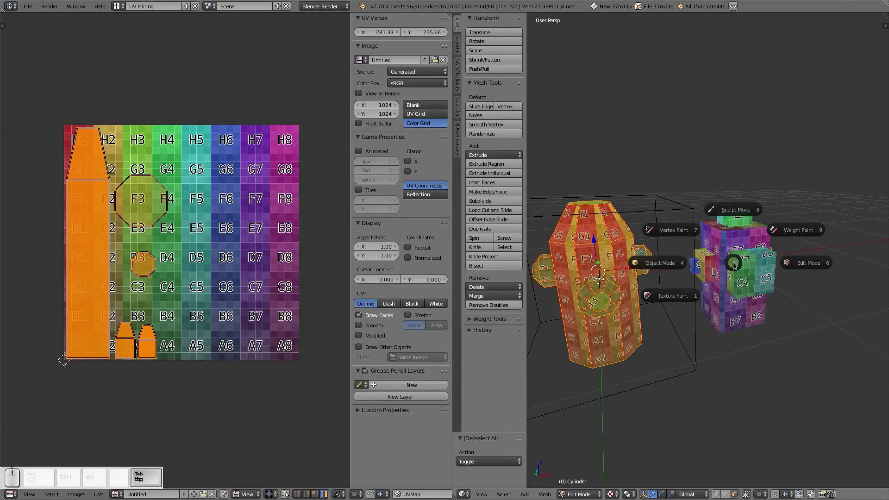
click(666, 262)
right_click(758, 264)
key(Tab)
click(811, 266)
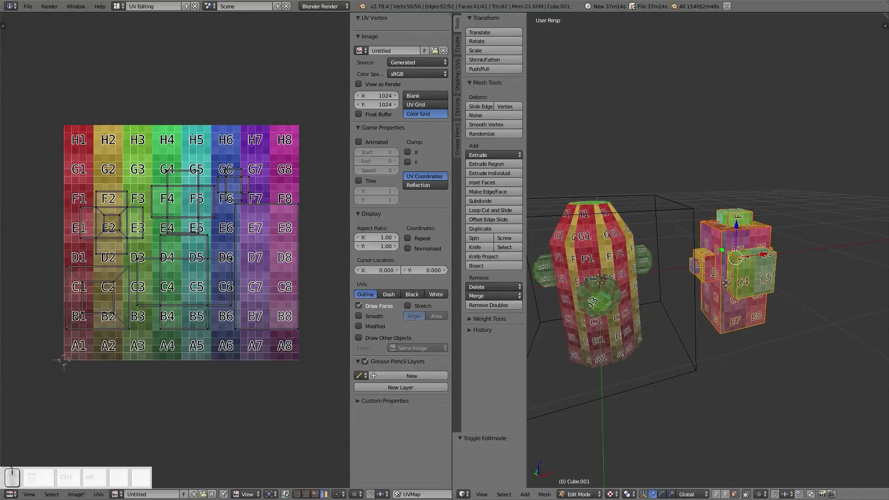
Step: Start a UV layout export for the whole block hydrant mesh, with b3d4Minetest as the destination folder
key(a)
key(a)
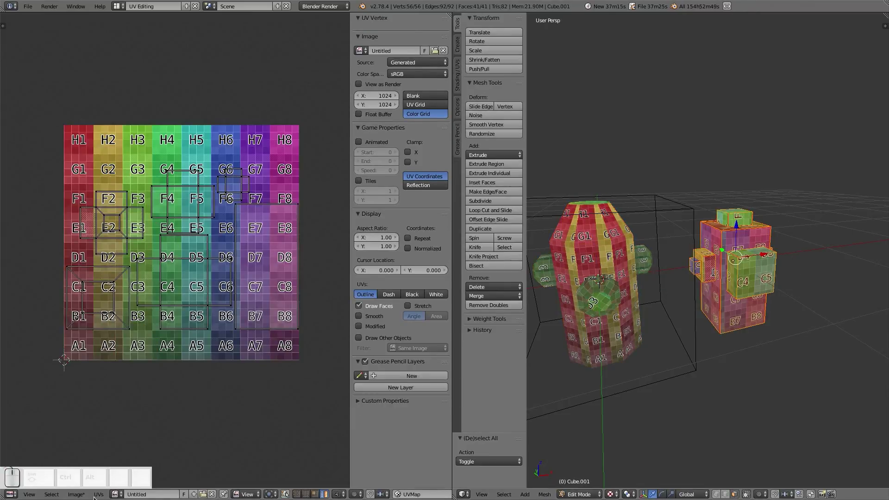
key(a)
key(a)
click(98, 494)
click(115, 267)
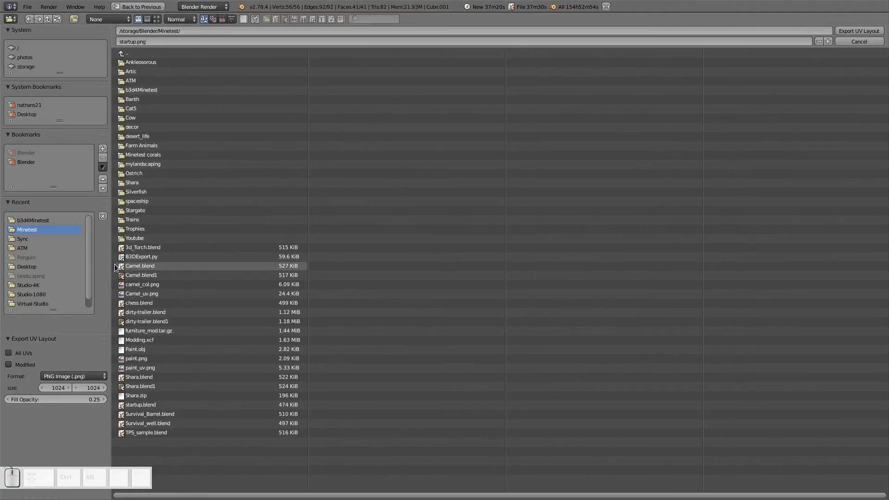
click(29, 221)
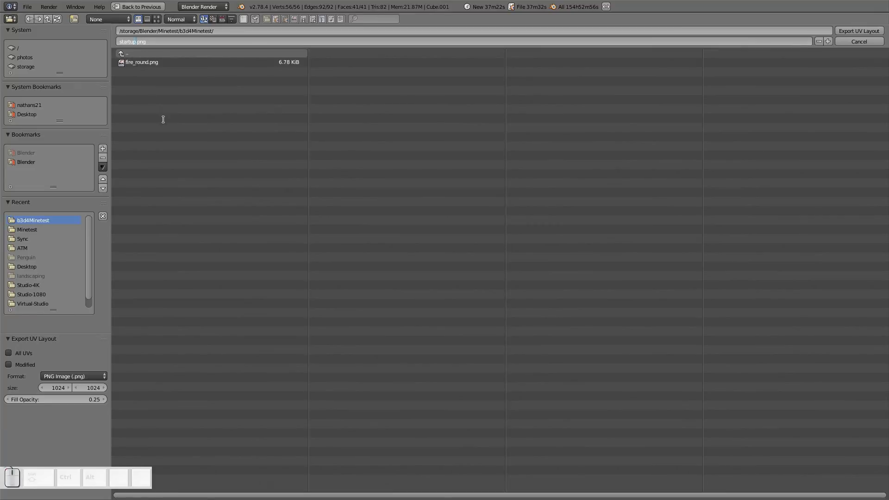
Step: Name the UV layout export fire_cube.png
key(BackSpace)
key(BackSpace)
key(BackSpace)
key(BackSpace)
key(BackSpace)
key(BackSpace)
key(BackSpace)
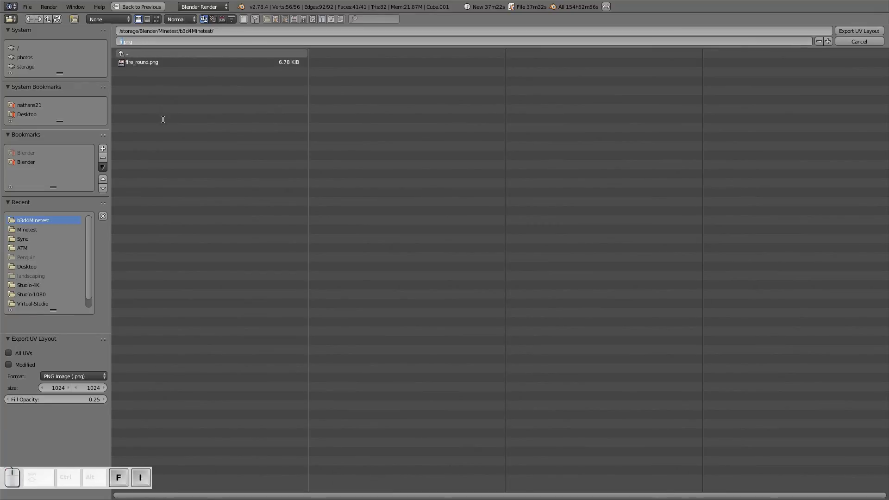
text(fire_cube)
Step: Set the layout size to 256 by 256 and export the block hydrant's UV layout
click(55, 388)
text(256)
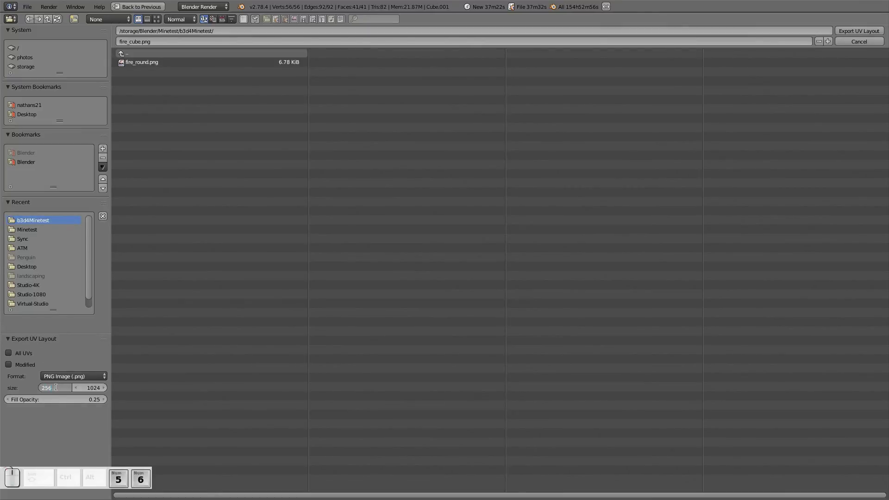
click(92, 390)
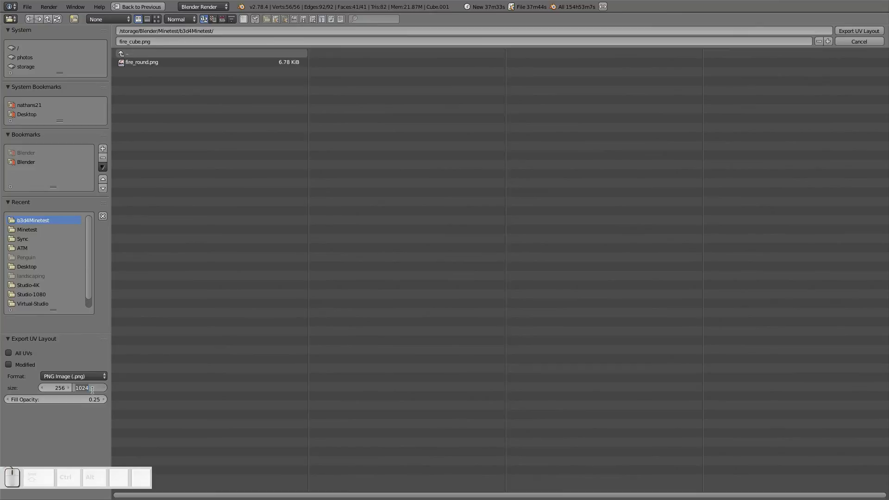
text(256)
key(Return)
key(Return)
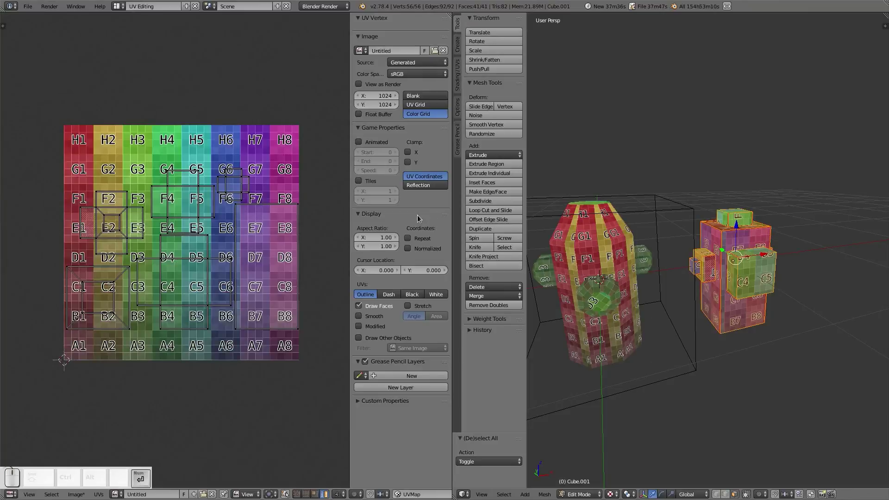
Step: Switch to the file manager, examine fire_cube.png in the image viewer, and close the viewer
mouse_move(0, 0)
click(632, 241)
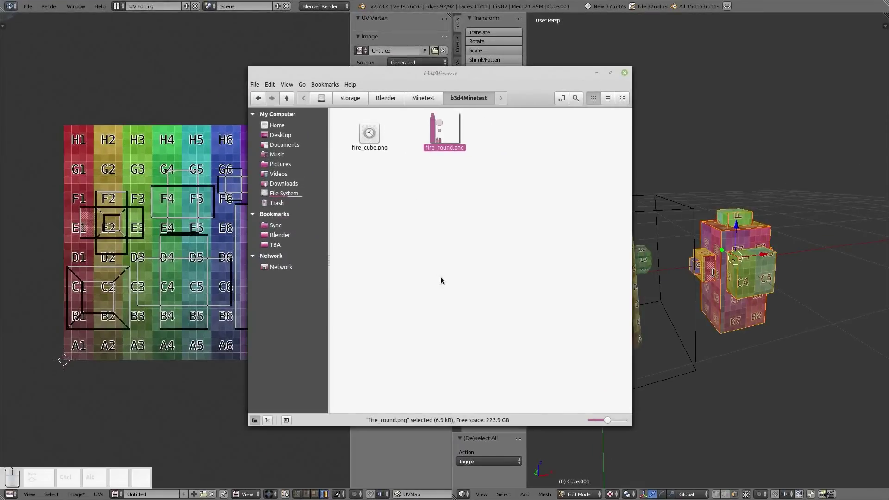
click(438, 275)
double_click(369, 139)
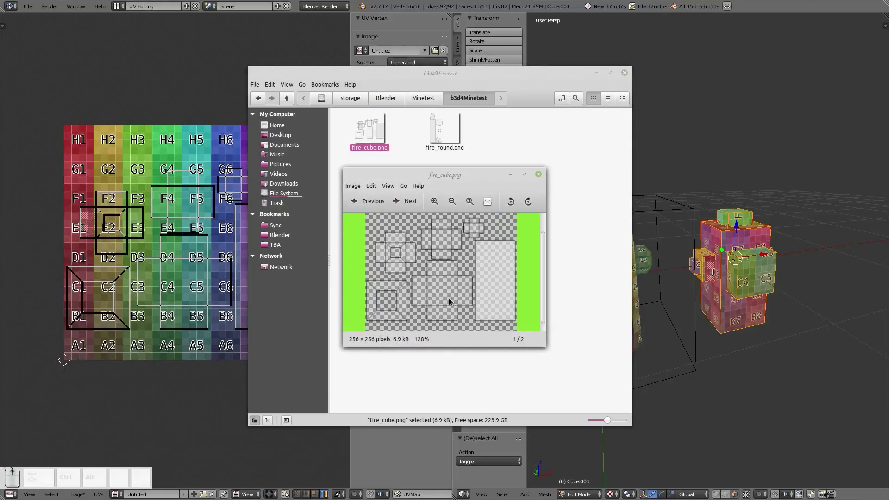
scroll(448, 298, down, 6)
click(538, 175)
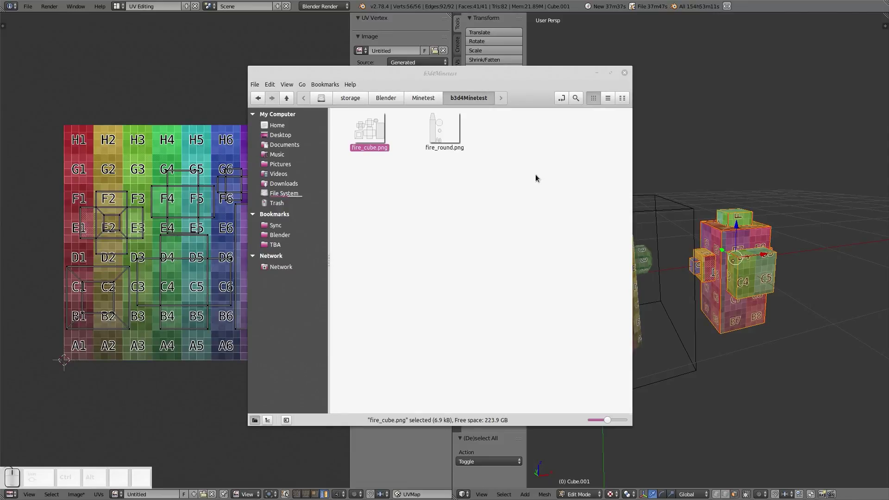
click(448, 252)
Step: Launch GIMP Image Editor from the system's graphics applications
key(super)
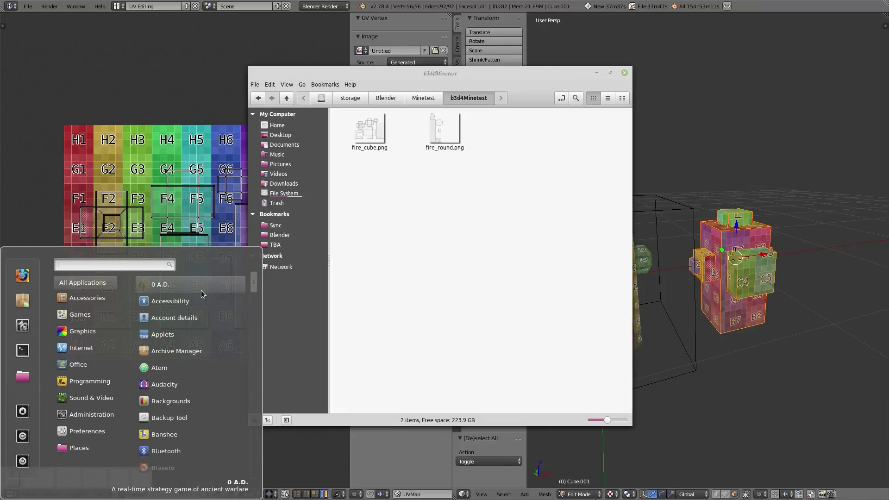
mouse_move(74, 332)
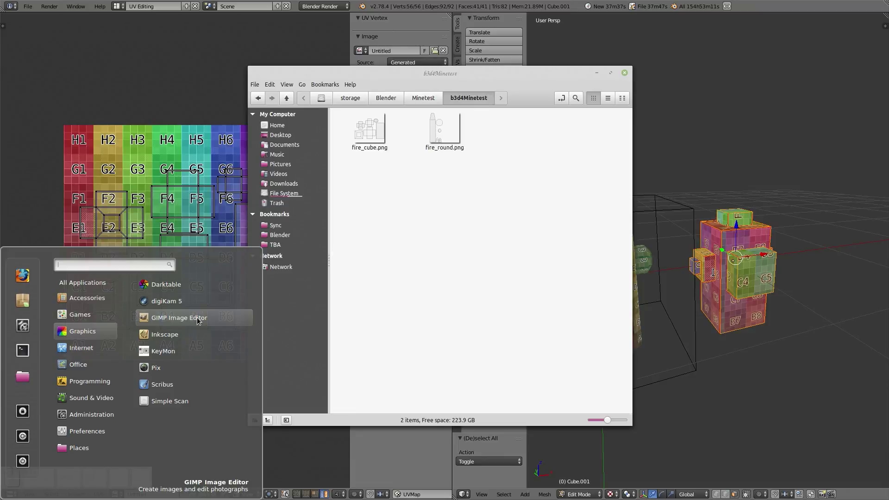
click(197, 319)
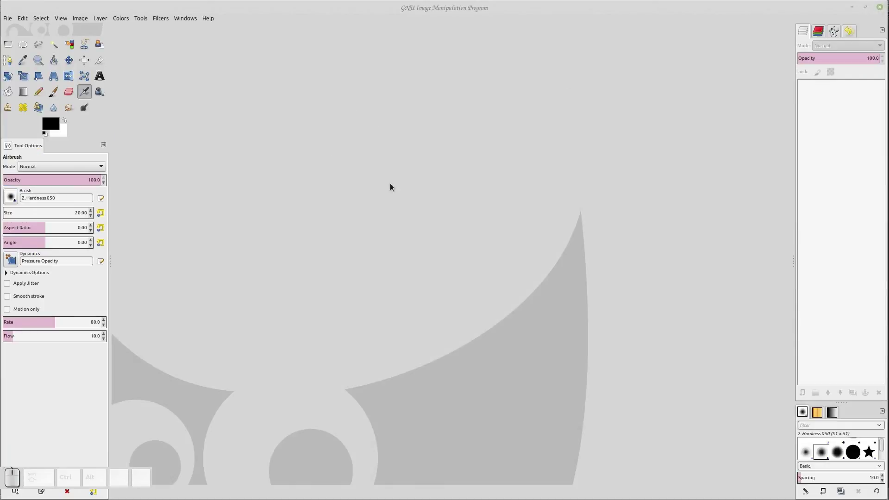
Step: Open fire_cube.png from the b3d4Minetest folder in the file manager as an image in GIMP
mouse_move(0, 0)
click(628, 134)
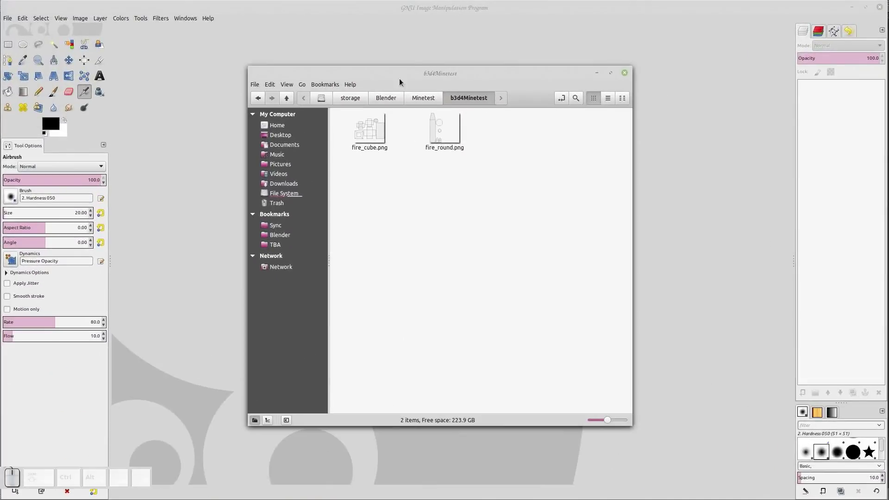
drag(410, 70, 257, 144)
drag(217, 202, 561, 208)
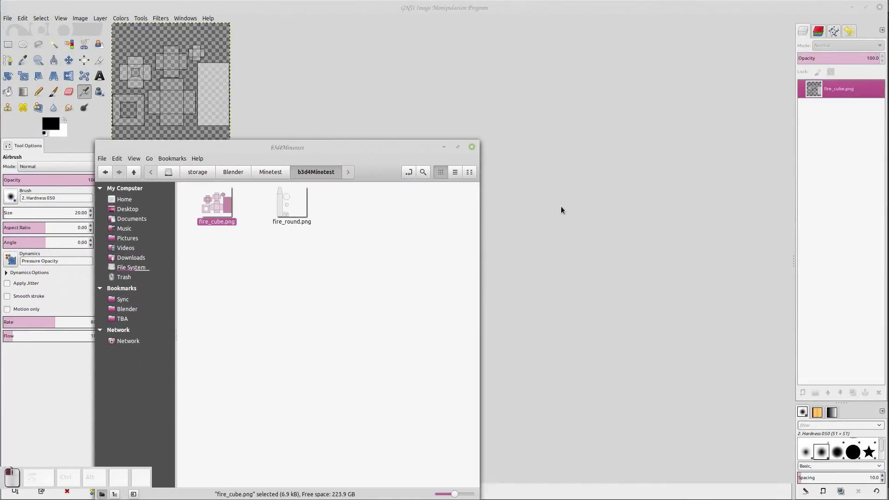
key(KP_Add)
key(KP_Add)
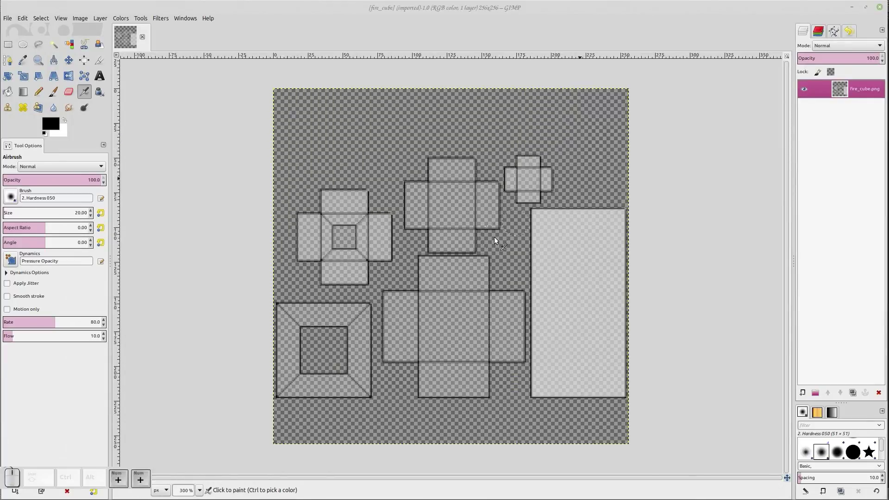
Step: Add a new 256 by 256 pixel layer filled with transparency to the fire_cube image
right_click(852, 154)
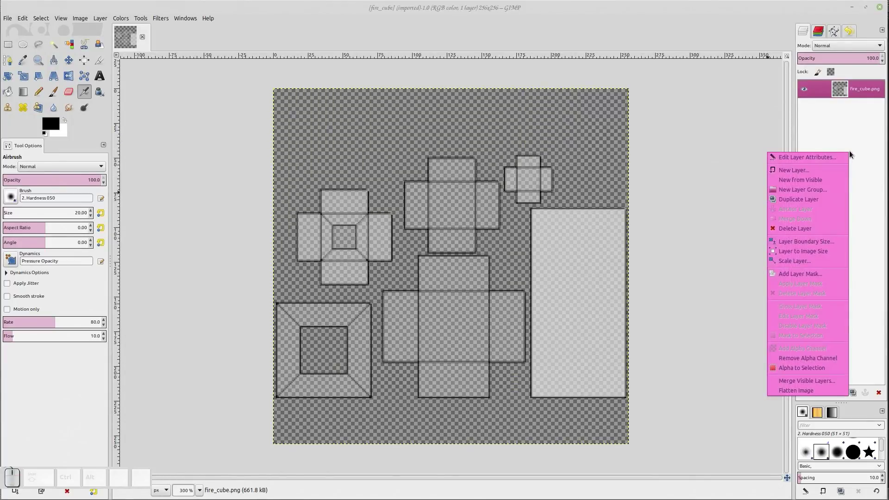
click(811, 171)
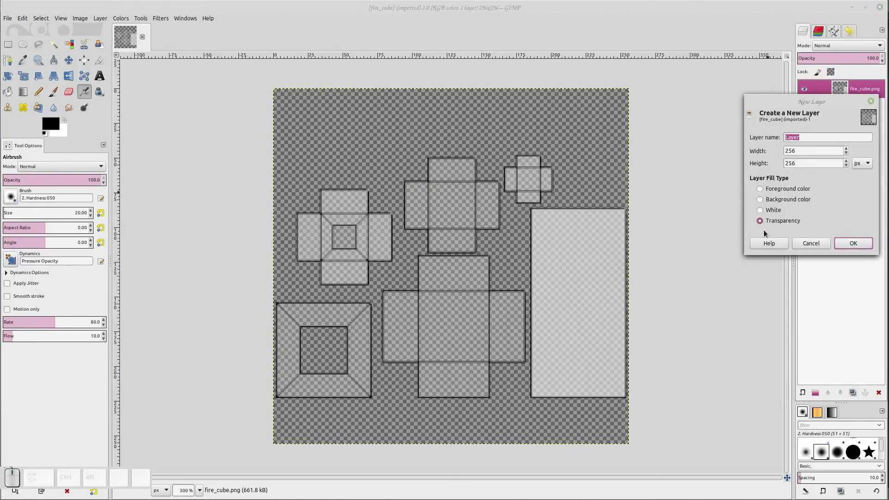
click(854, 244)
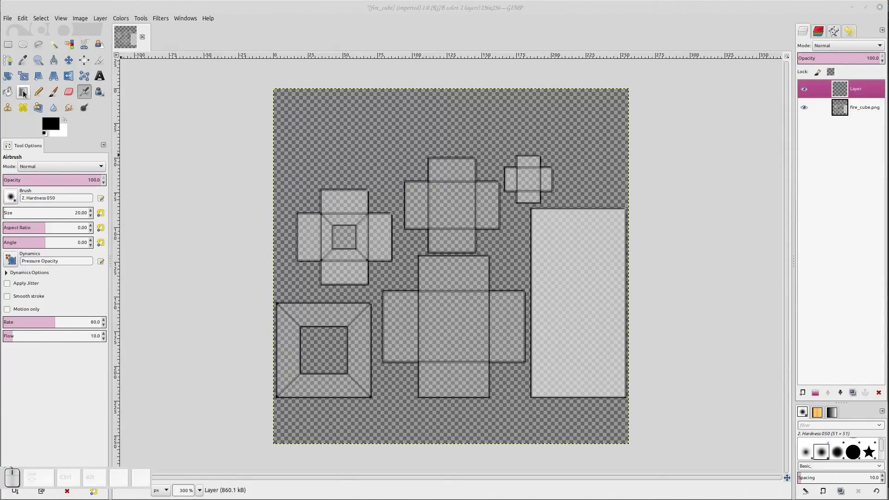
Step: Choose the Pencil tool and set its brush size to 1
click(38, 91)
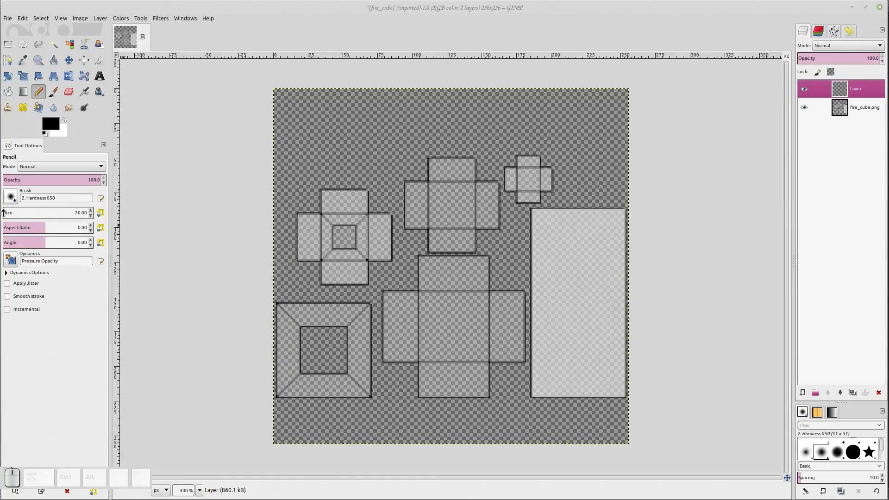
click(79, 214)
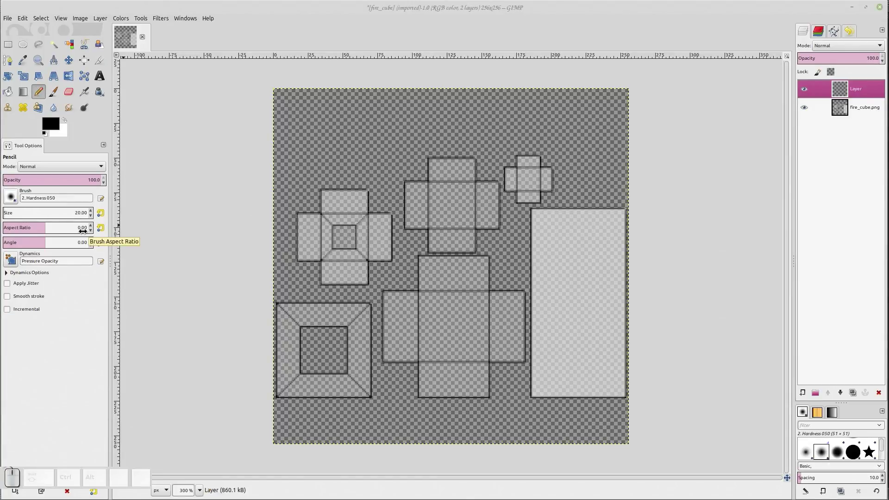
key(BackSpace)
text(1)
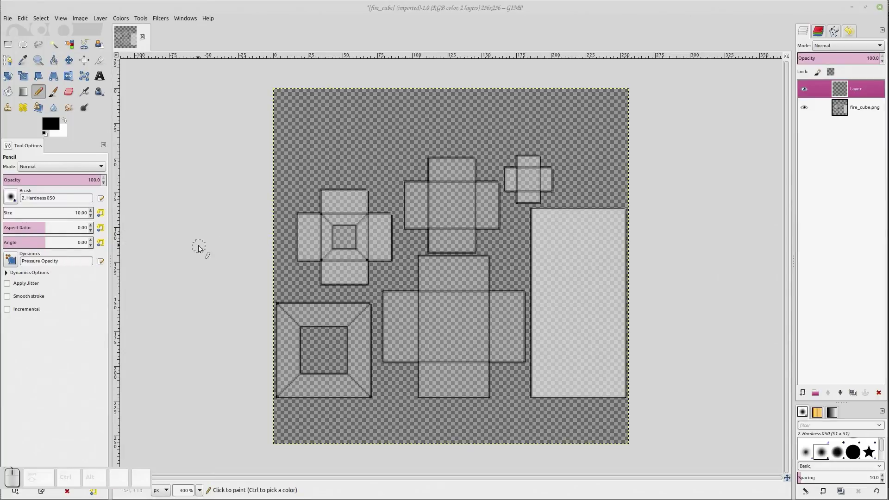
key(Delete)
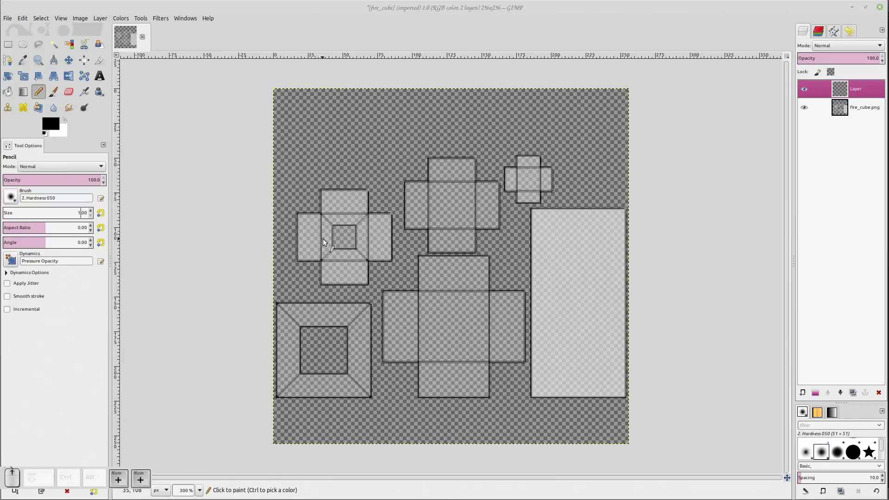
Step: Try a freehand zigzag pencil stroke on the right arm of the left cross-shaped island, and undo it
key(KP_Add)
key(KP_Add)
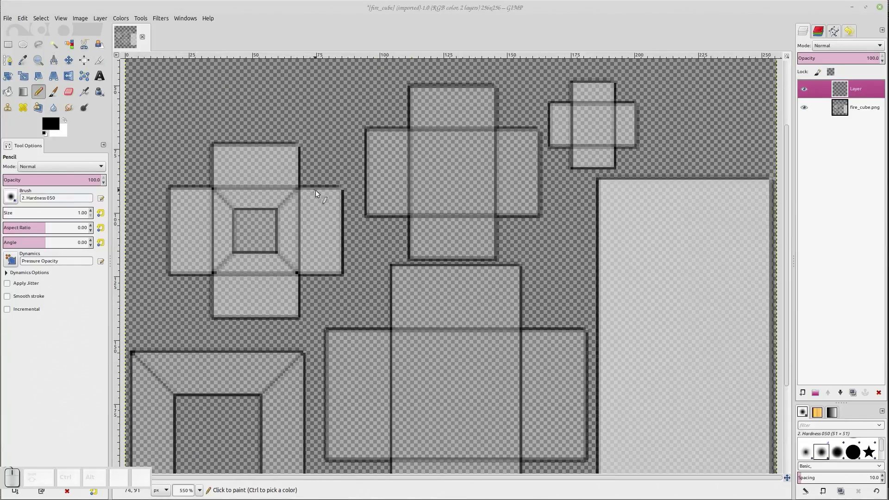
mouse_move(314, 189)
mouse_down()
mouse_move(307, 223)
mouse_move(319, 250)
mouse_up()
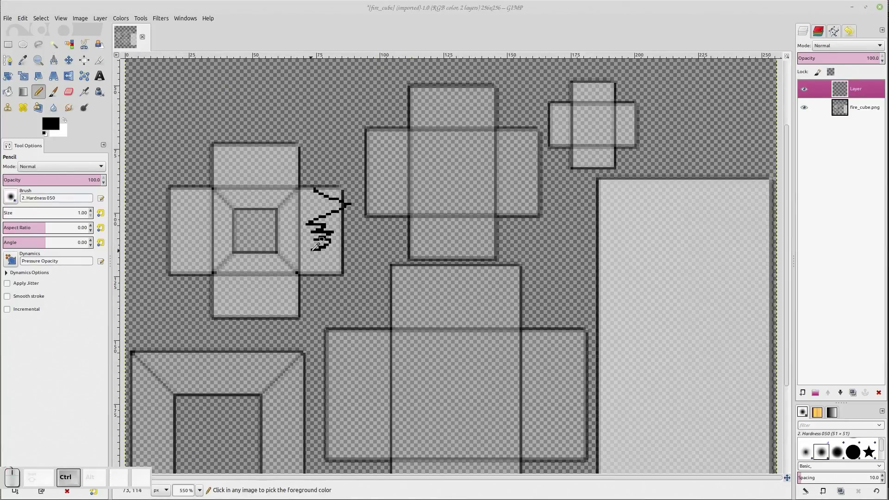
key(ctrl+z)
Step: Set the pencil size to 2, test it with a short stroke on the left cross-shaped island, and undo the stroke
click(90, 210)
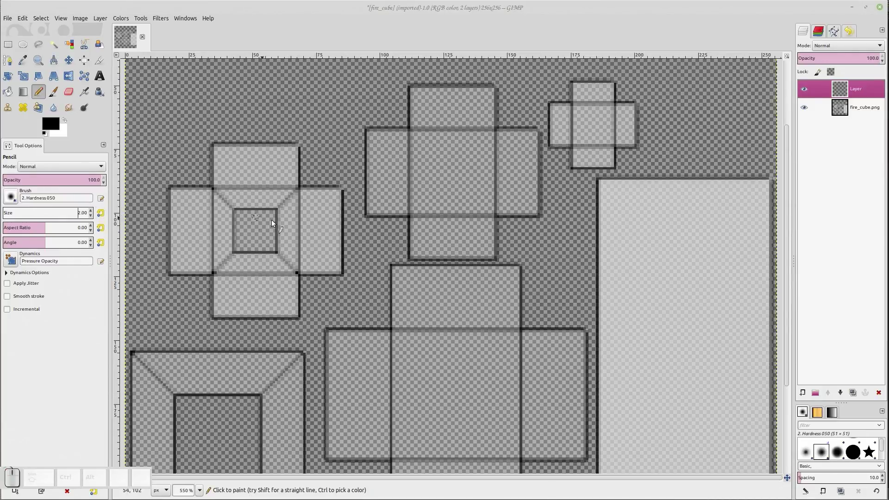
mouse_move(299, 222)
mouse_down()
mouse_move(319, 222)
mouse_move(311, 238)
mouse_up()
key(ctrl+z)
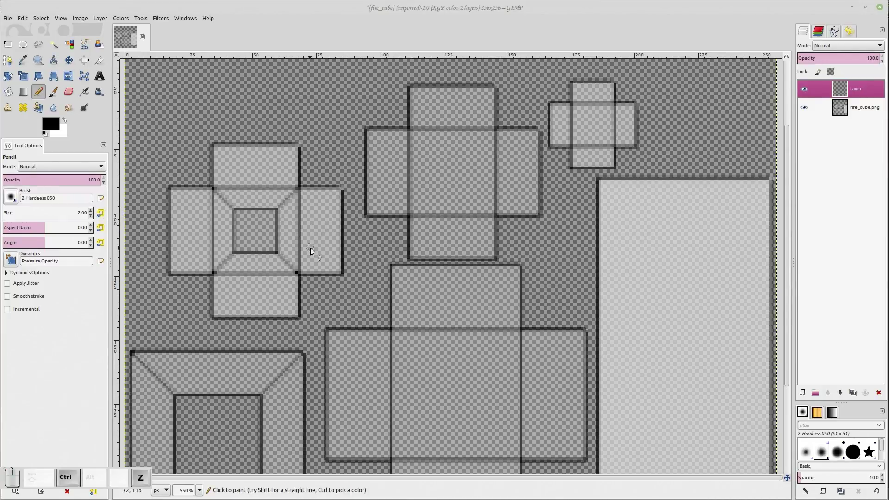
scroll(311, 245, down, 3)
scroll(311, 249, up, 5)
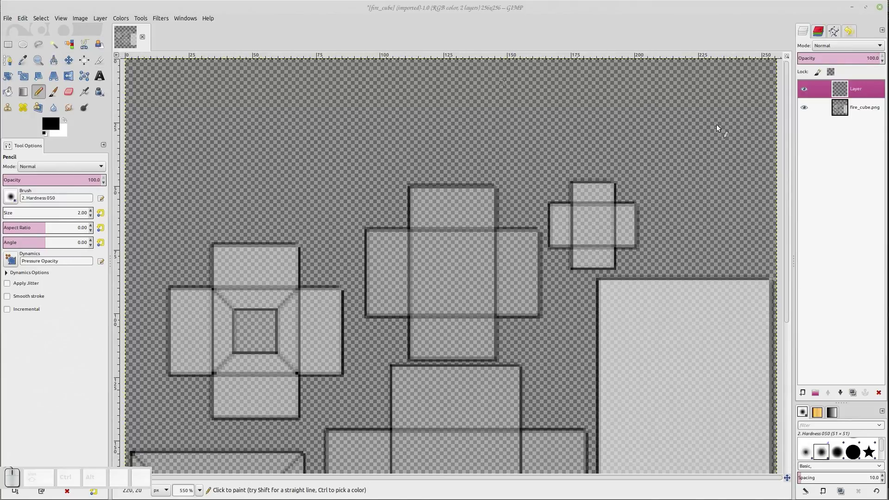
Step: Move the new transparent layer below the fire_cube.png layer, undoing and redoing the reorder
drag(839, 92, 844, 114)
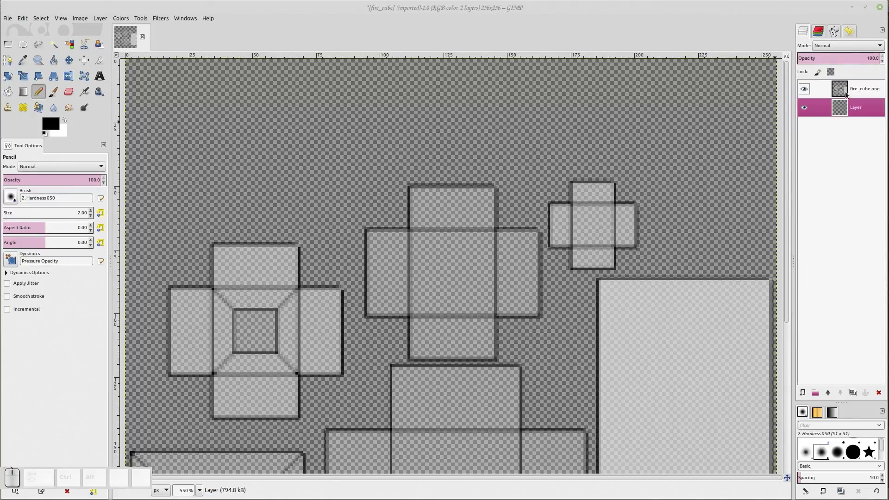
key(ctrl+z)
key(ctrl+y)
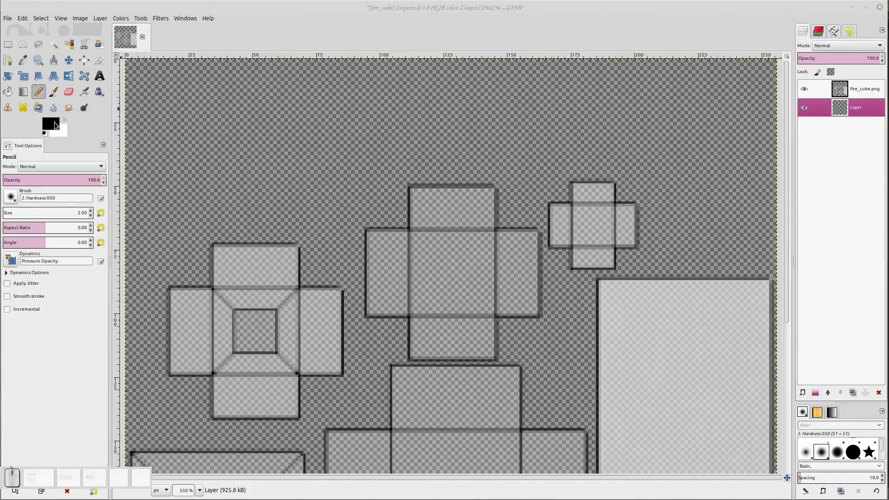
Step: Set the foreground colour to a deep red
click(54, 122)
drag(354, 179, 353, 179)
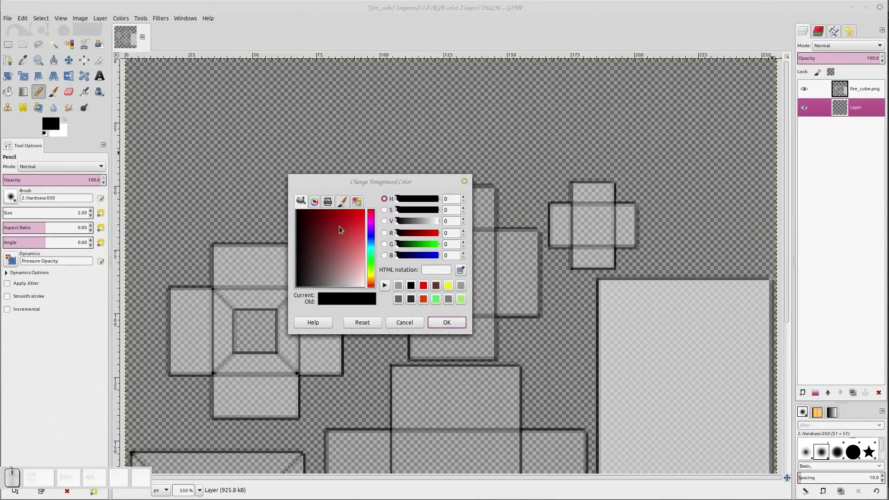
drag(357, 212, 354, 211)
click(447, 322)
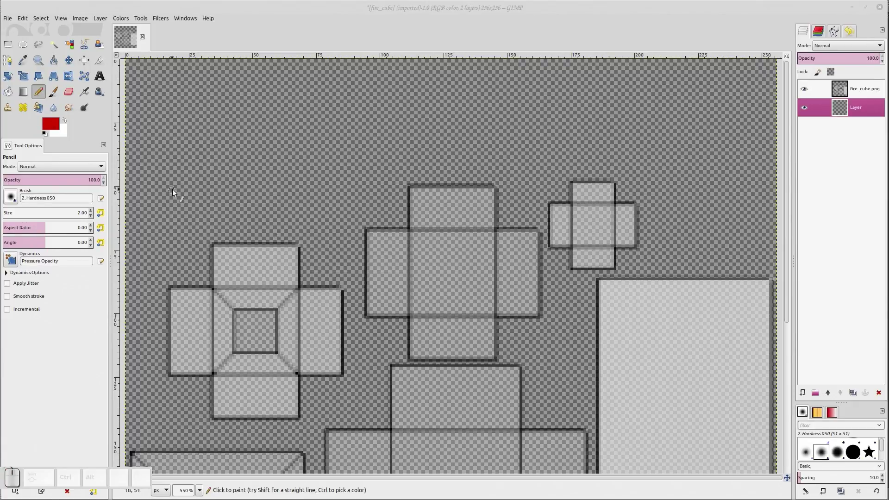
Step: Fill the whole lower layer with the red foreground colour using Bucket Fill
click(8, 91)
click(270, 137)
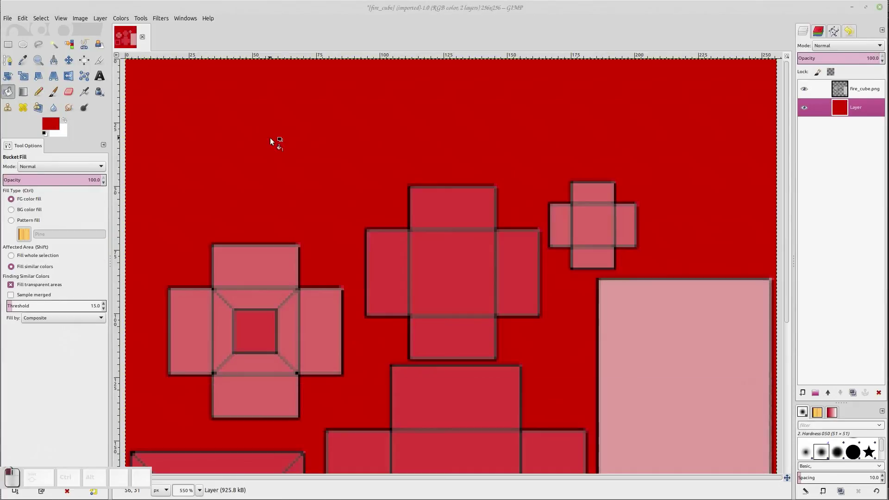
scroll(374, 190, down, 5)
scroll(374, 192, up, 5)
scroll(375, 191, down, 4)
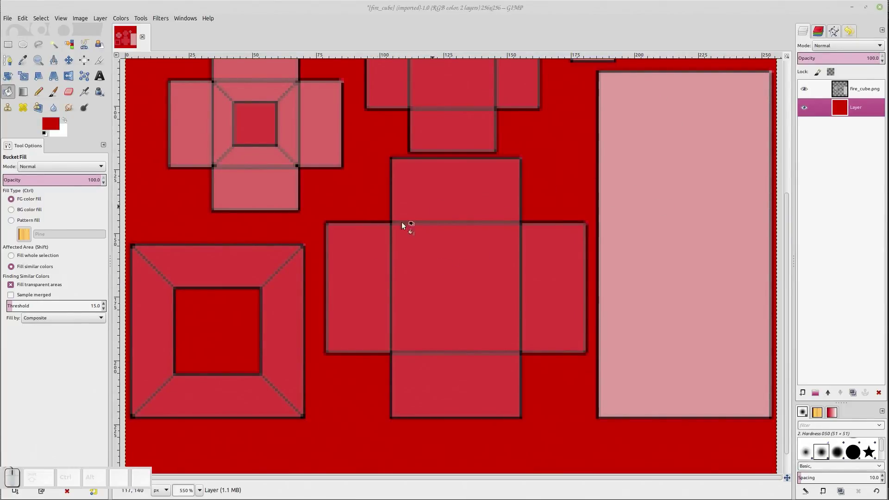
scroll(426, 260, up, 2)
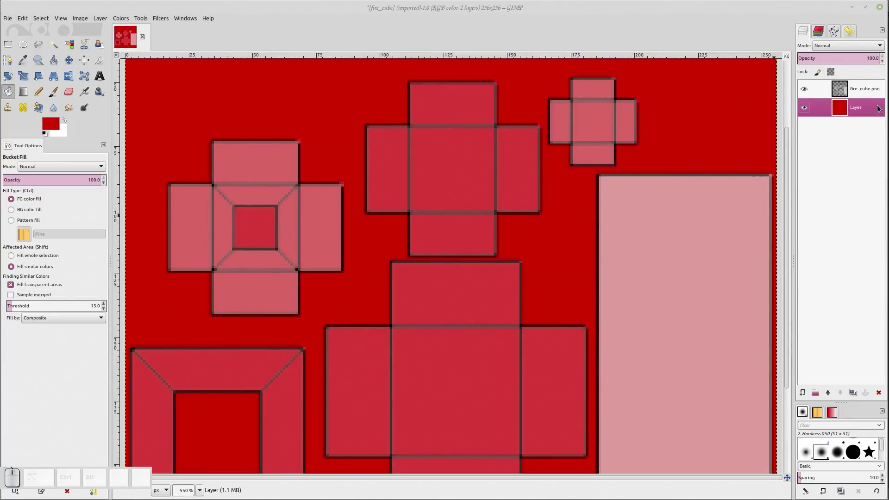
Step: Hide and show the fire_cube.png layer twice to compare the red base with and without the UV outlines
click(803, 89)
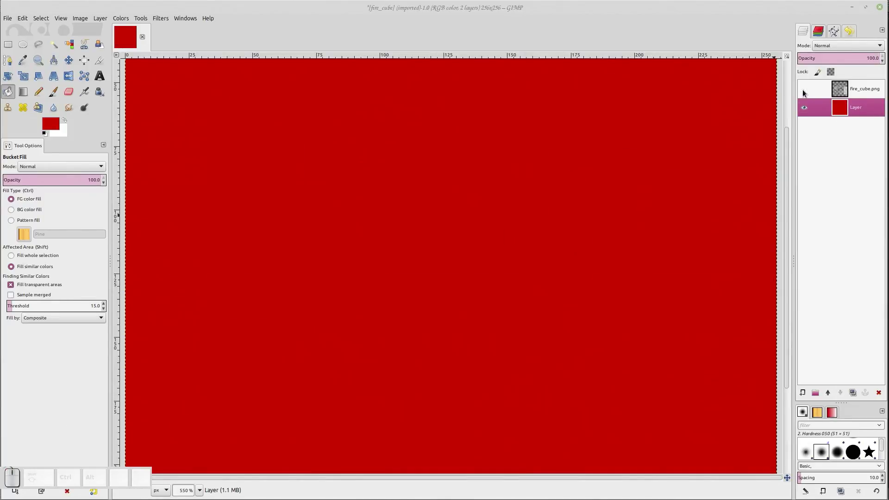
click(803, 90)
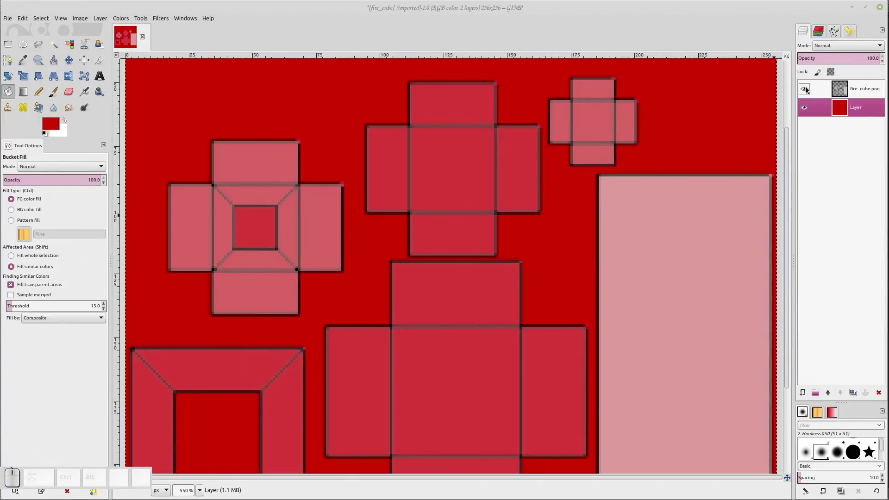
click(803, 90)
click(804, 89)
scroll(495, 229, down, 3)
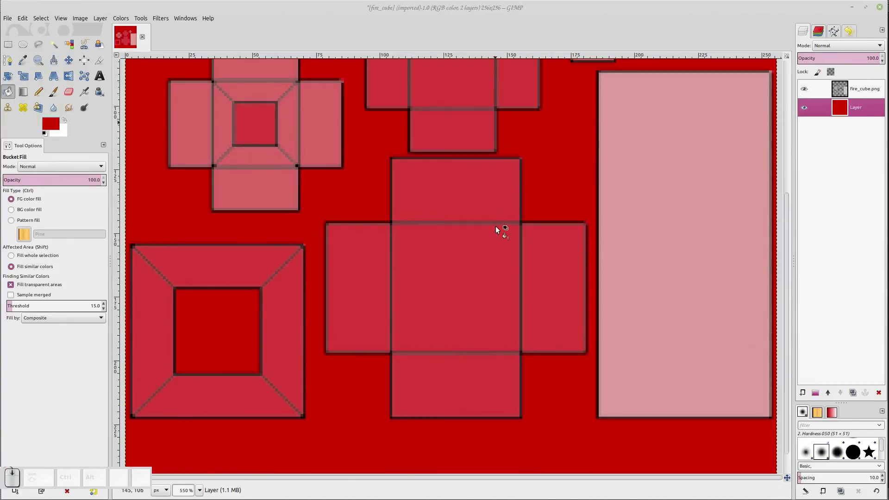
Step: Select the Pencil tool and set the foreground colour to a darker red than the base fill
scroll(496, 229, up, 3)
key(minus)
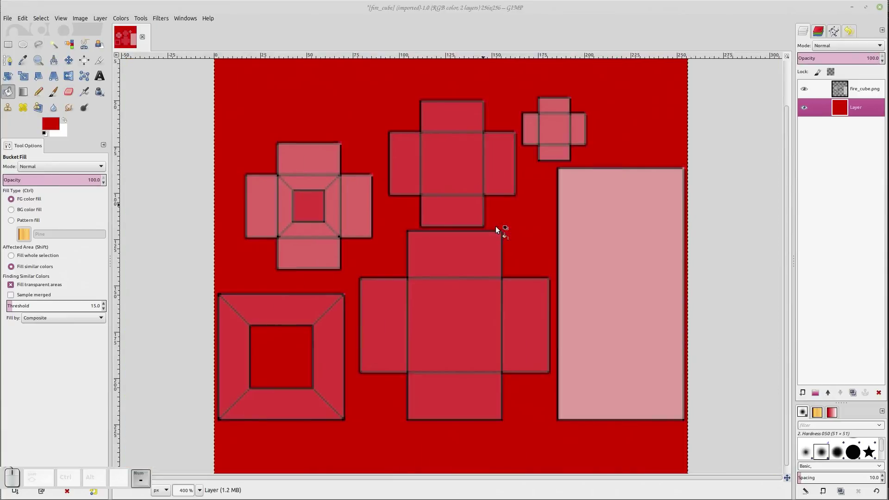
click(38, 91)
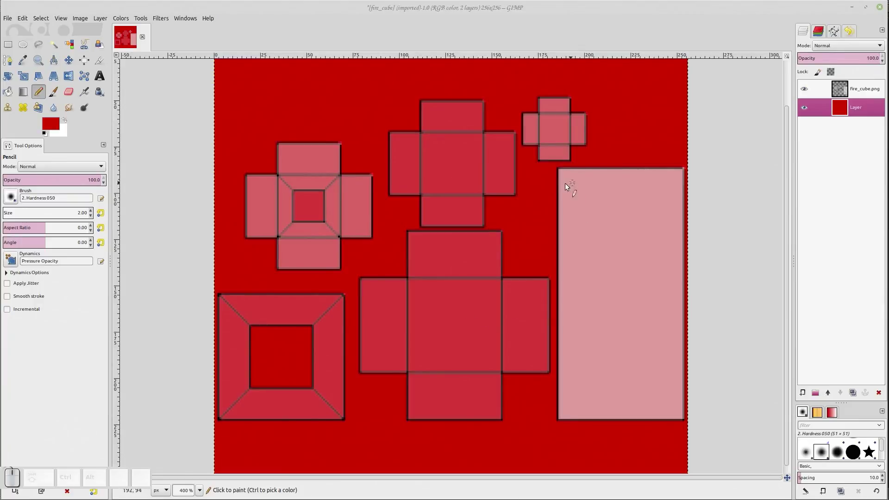
click(56, 129)
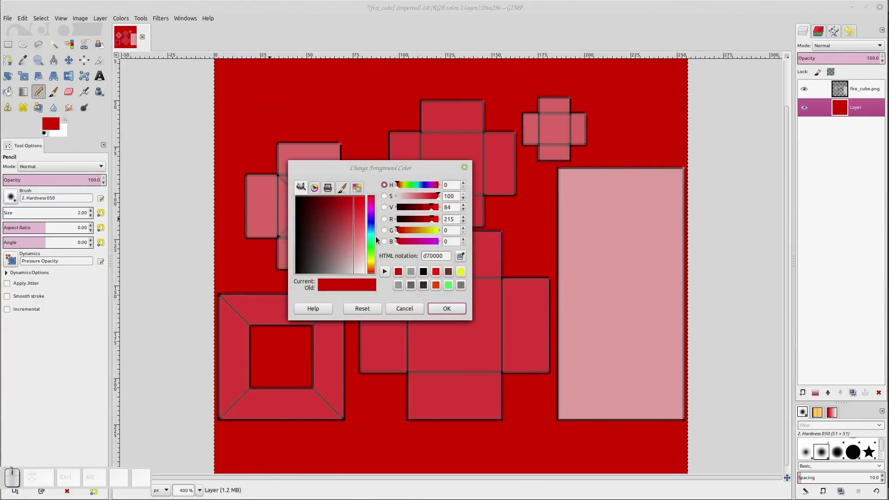
click(421, 209)
click(446, 309)
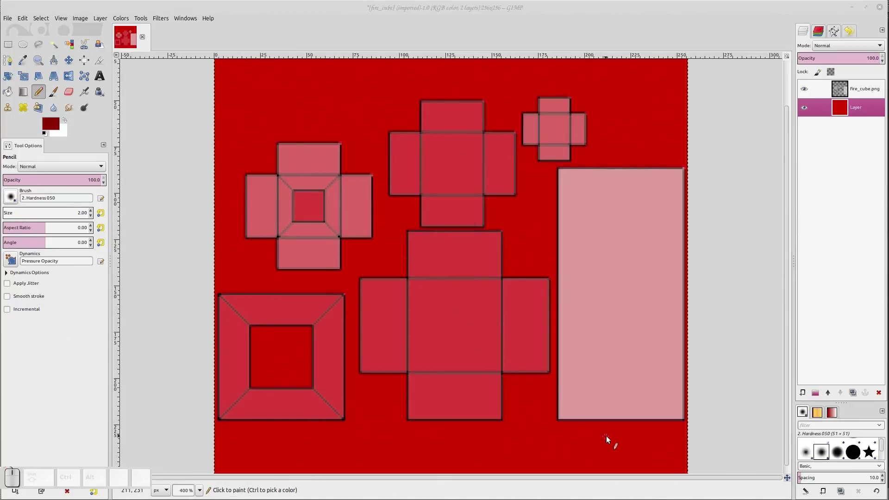
Step: Pencil overlapping straight dark red lines along the lower edge of the tall rectangular UV island to form a solid horizontal band
key(KP_Add)
key(KP_Add)
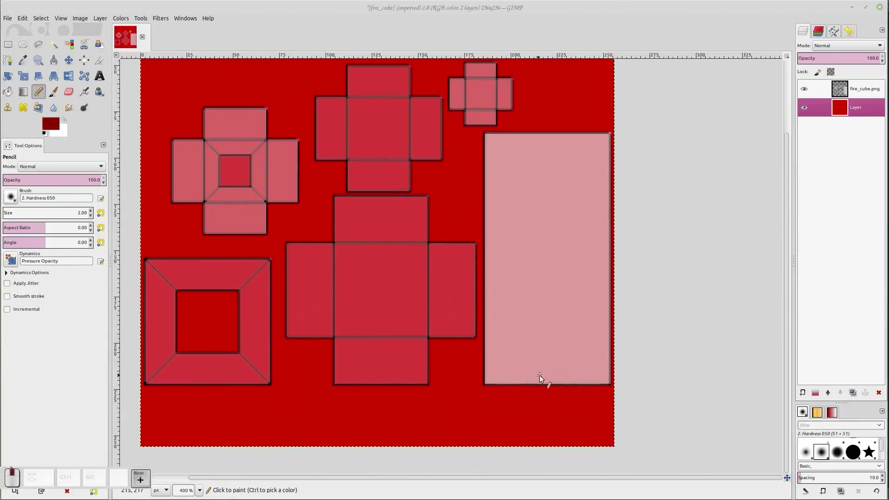
scroll(626, 383, right, 3)
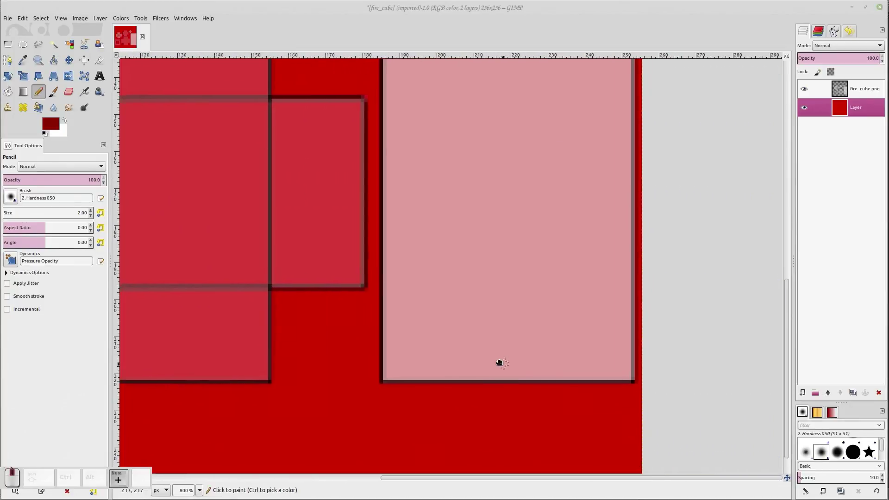
click(371, 381)
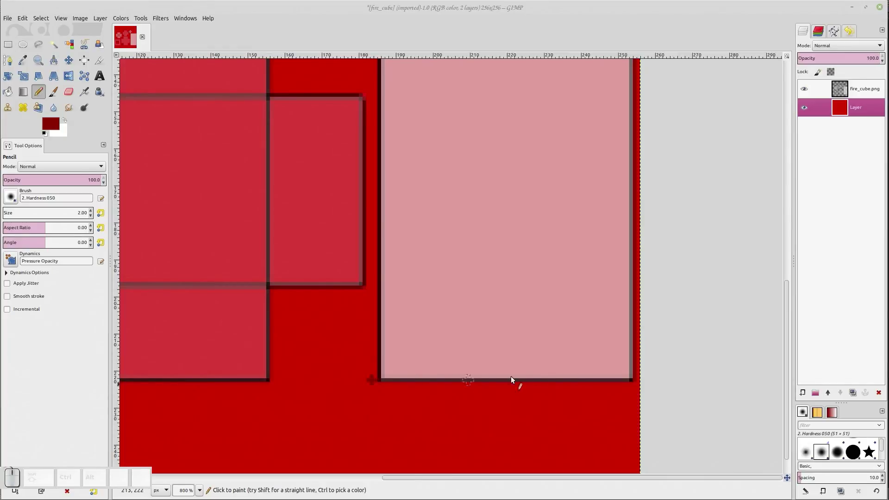
key(Caps_Lock)
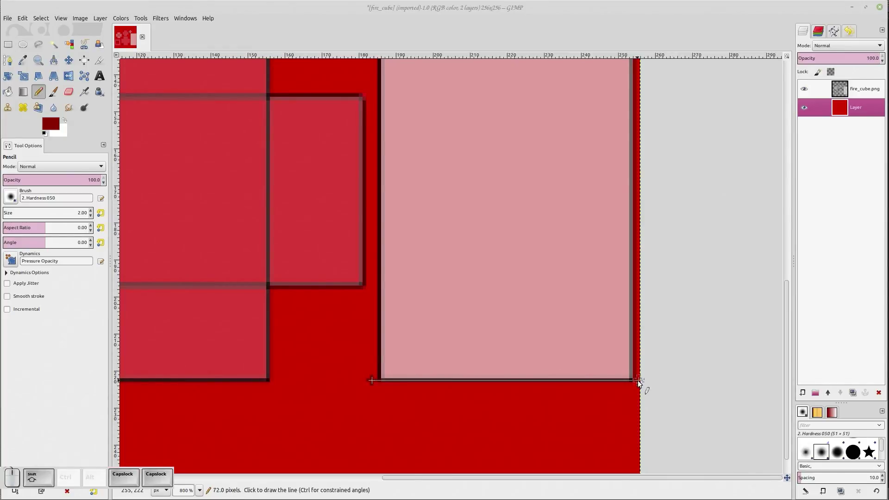
ctrl+shift+click(636, 380)
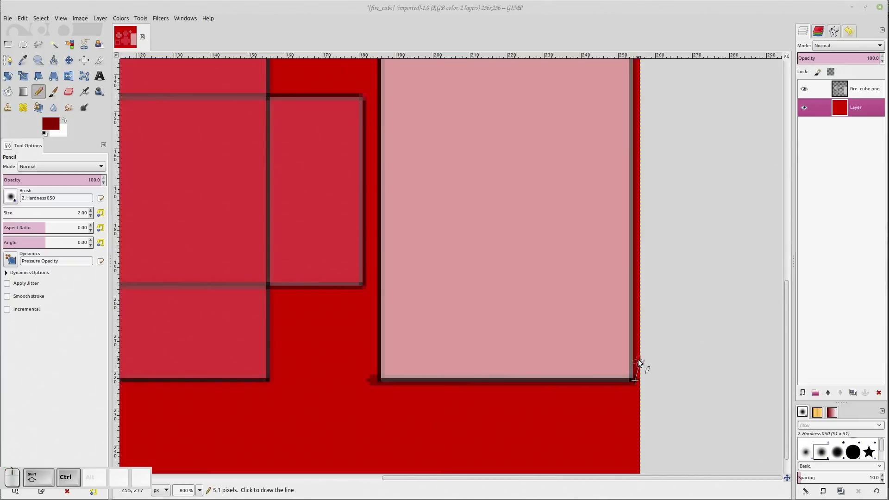
ctrl+shift+click(636, 360)
ctrl+shift+click(368, 363)
click(371, 369)
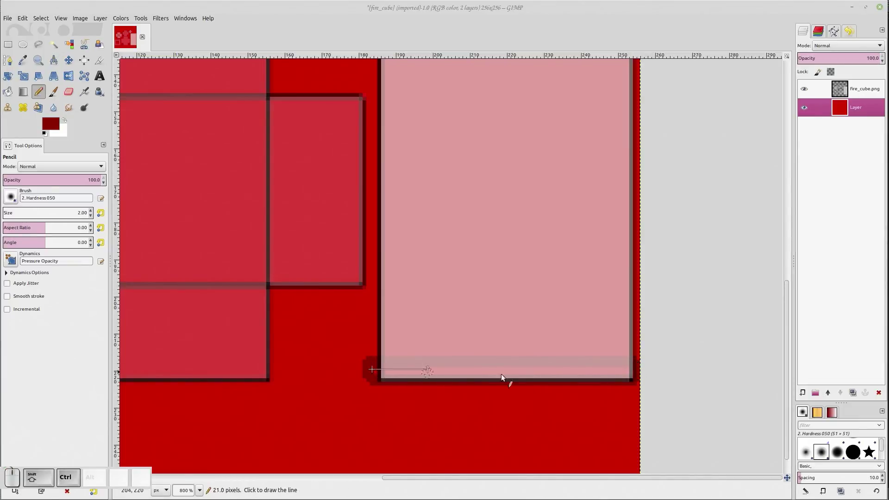
ctrl+shift+click(628, 370)
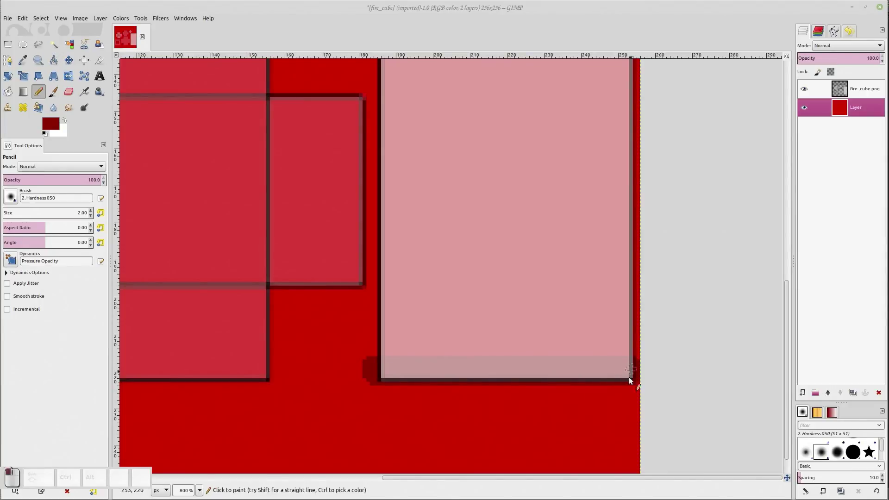
Step: Thicken the dark band with straight lines along its lower and upper edges, and check it with the fire_cube.png layer hidden
click(634, 379)
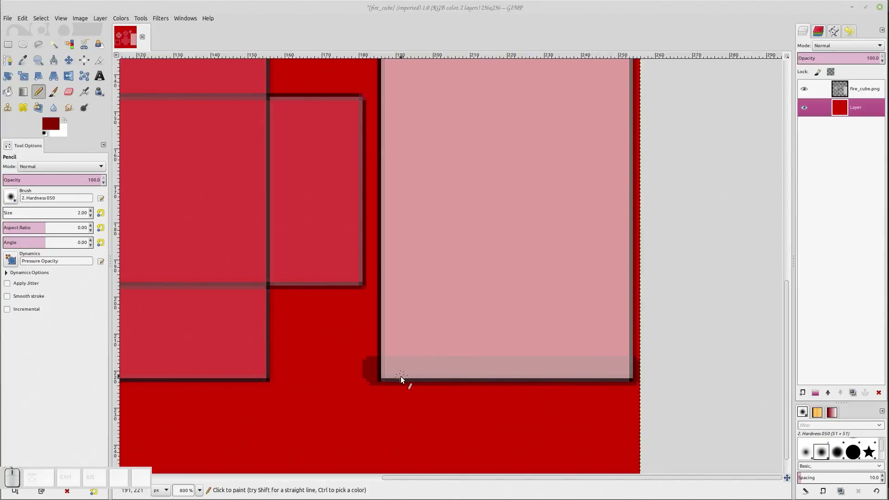
shift+click(370, 381)
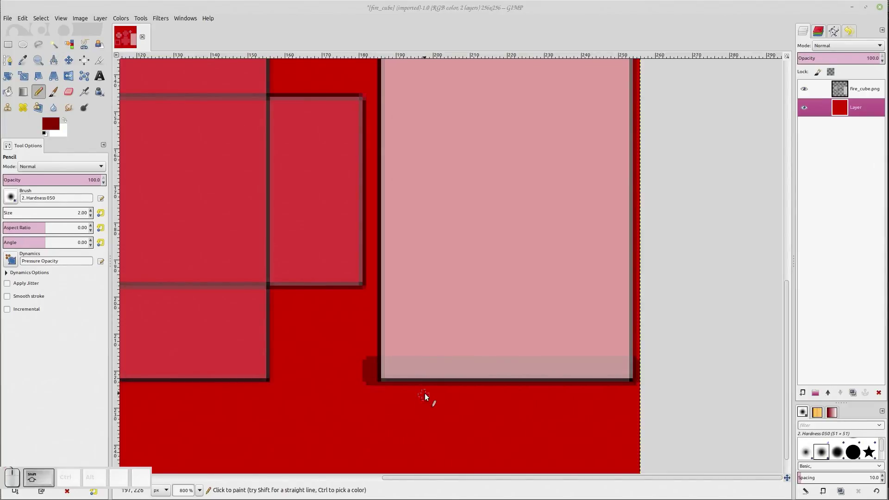
click(368, 354)
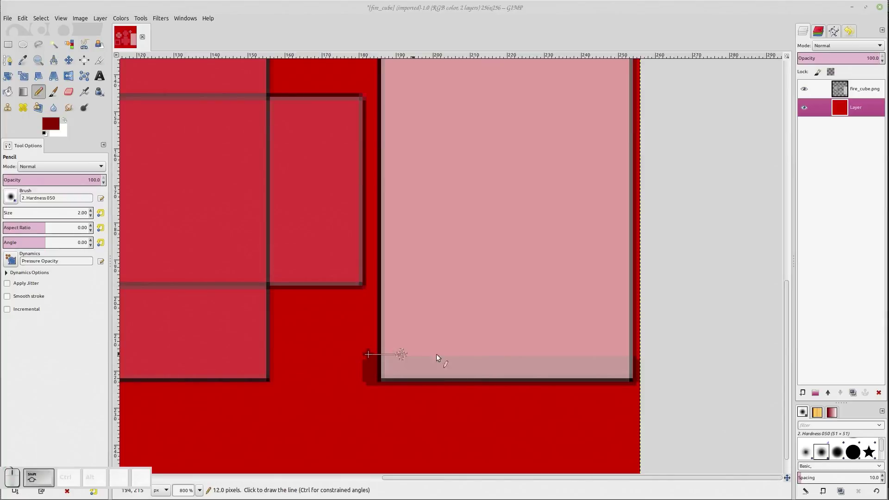
ctrl+shift+click(634, 354)
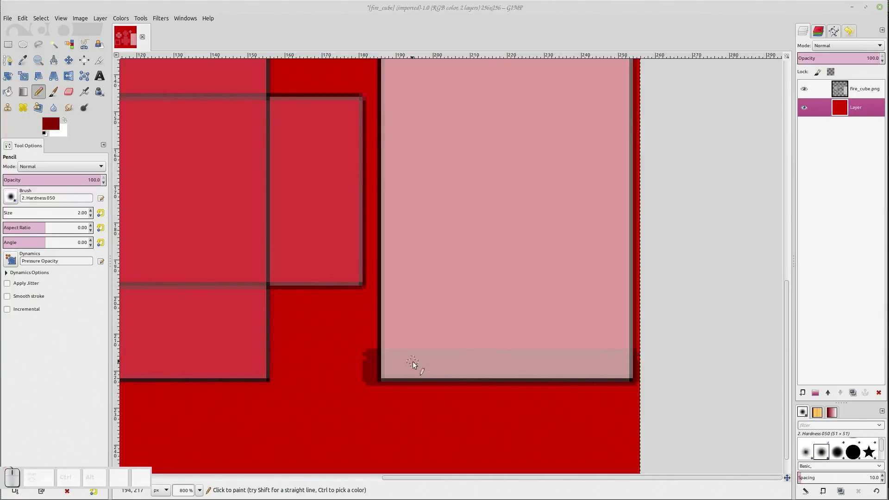
click(806, 93)
click(806, 92)
Step: Draw three parallel vertical dark red stripes about 120 pixels long above the band, starting near the tall island's left edge
scroll(481, 278, up, 4)
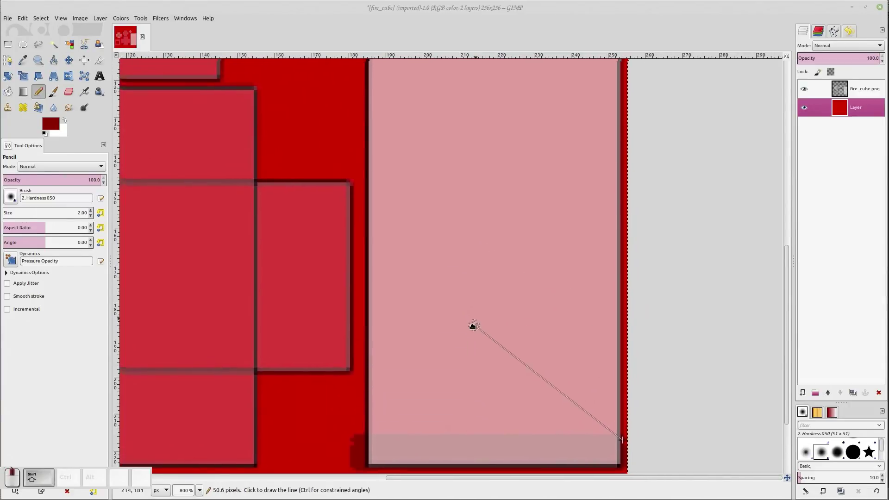
scroll(474, 316, down, 3)
ctrl+scroll(474, 315, down, 1)
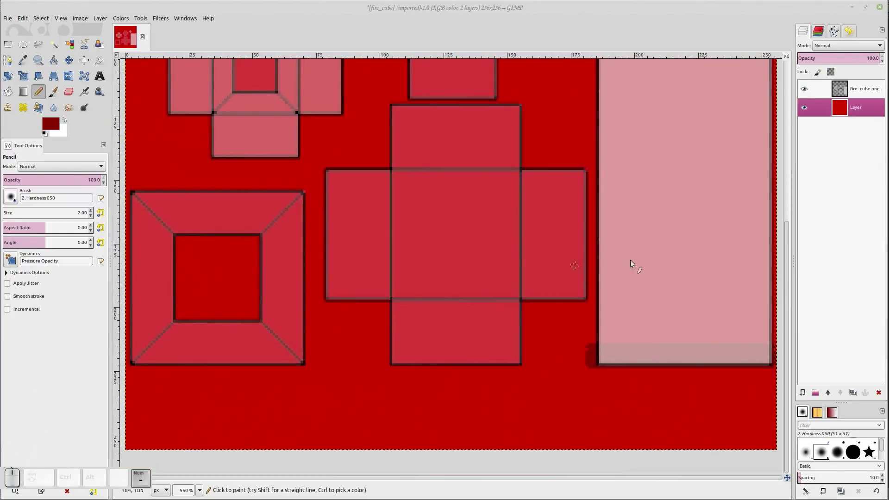
mouse_move(630, 260)
middle_down()
mouse_move(597, 286)
mouse_move(546, 303)
middle_up()
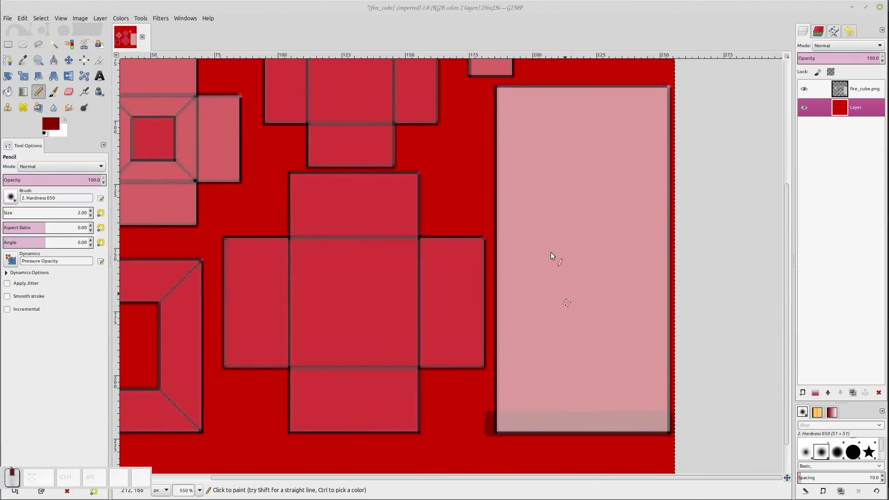
click(515, 99)
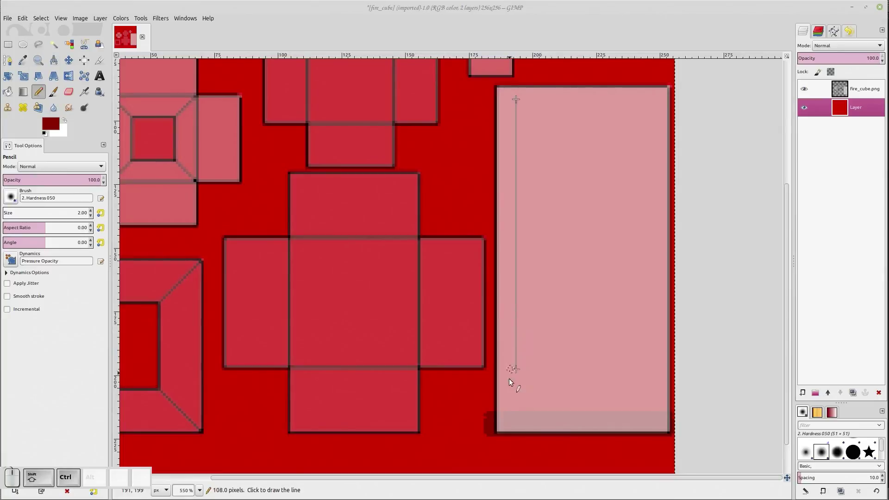
ctrl+shift+click(511, 404)
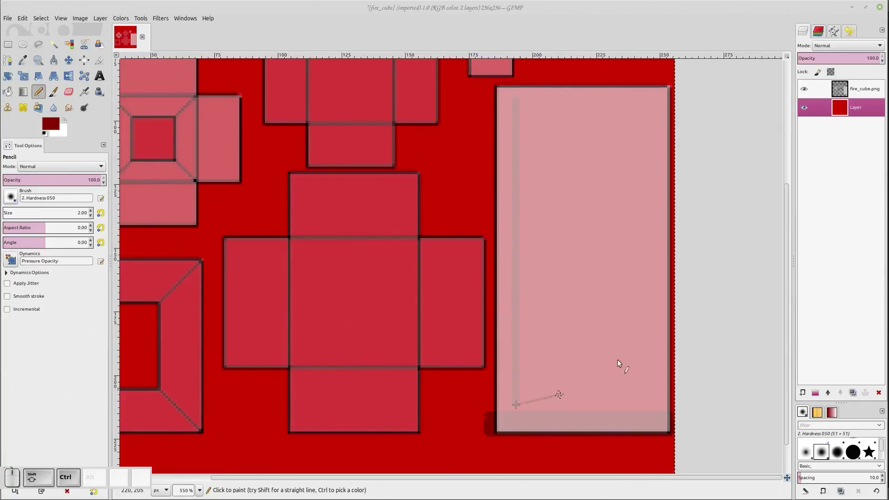
click(539, 100)
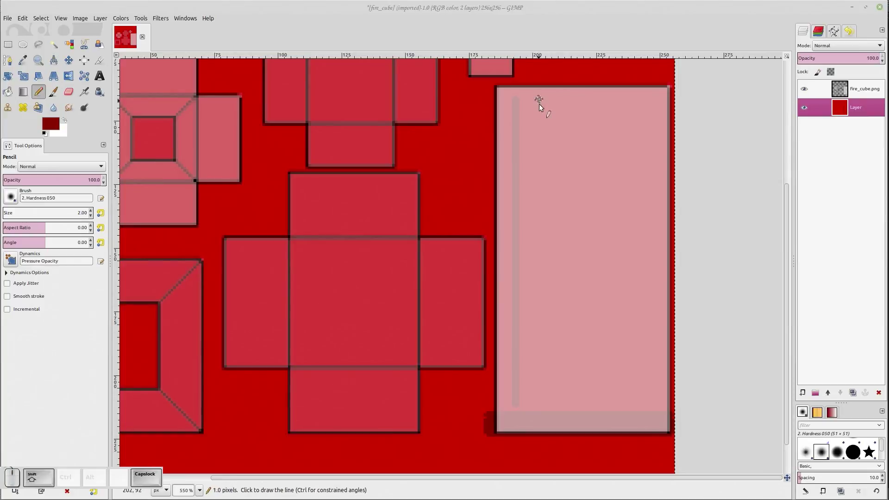
ctrl+shift+click(538, 404)
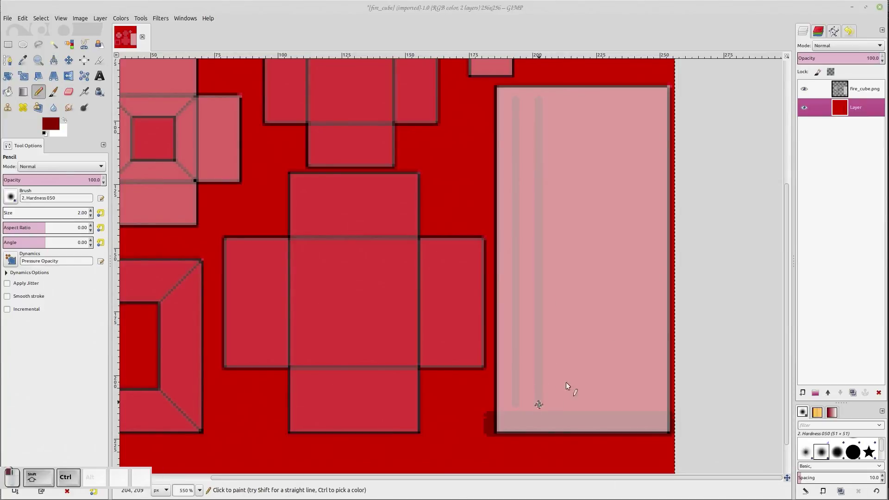
click(560, 99)
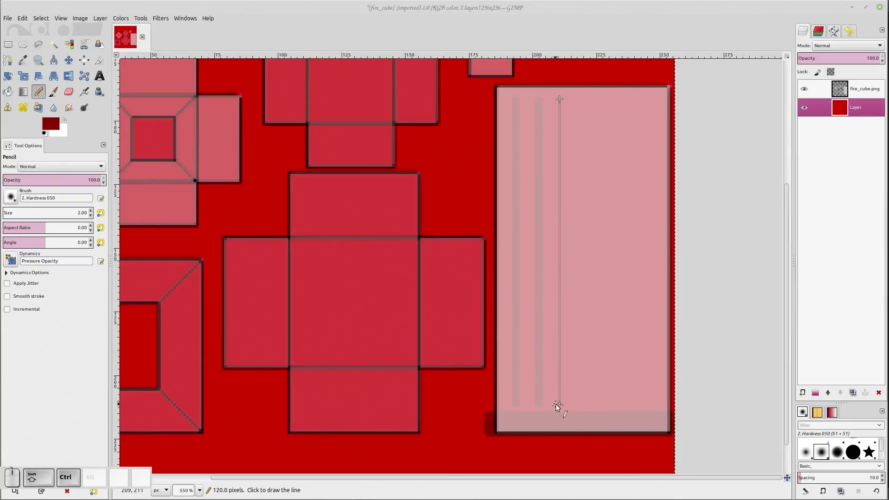
ctrl+shift+click(556, 402)
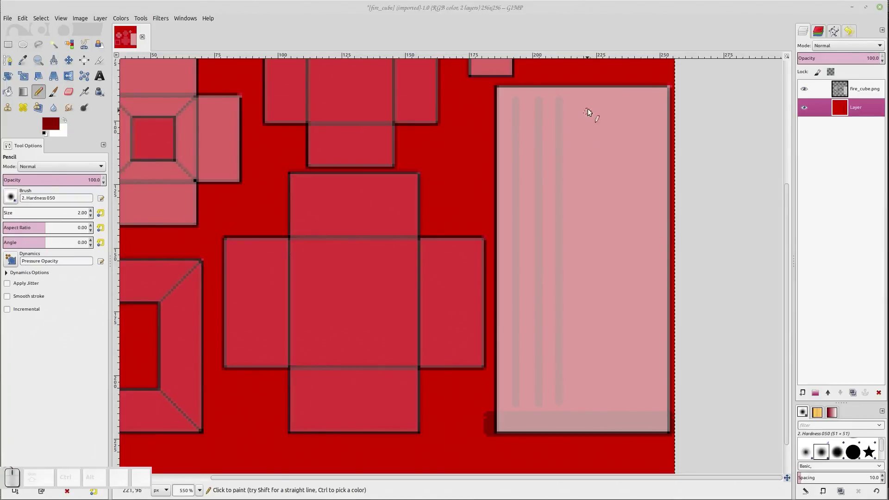
Step: Add four more vertical dark red stripes of matching length across the rest of the tall island, up to its right edge
click(582, 98)
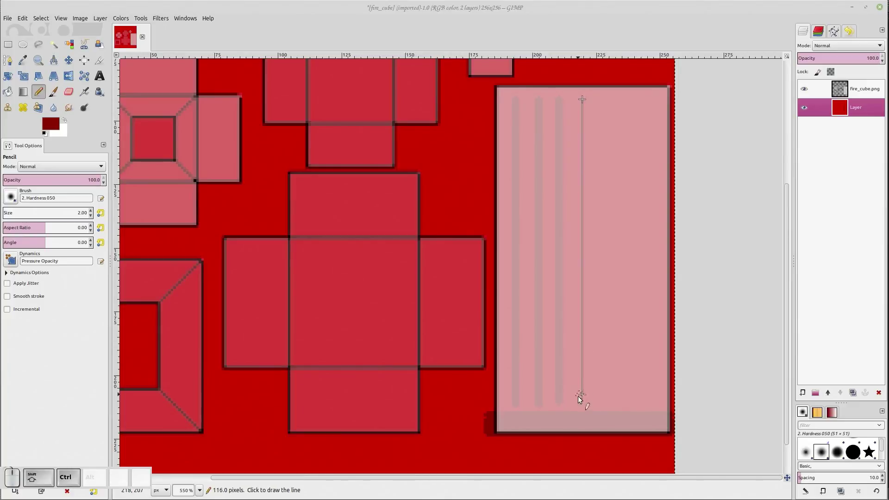
ctrl+shift+click(577, 402)
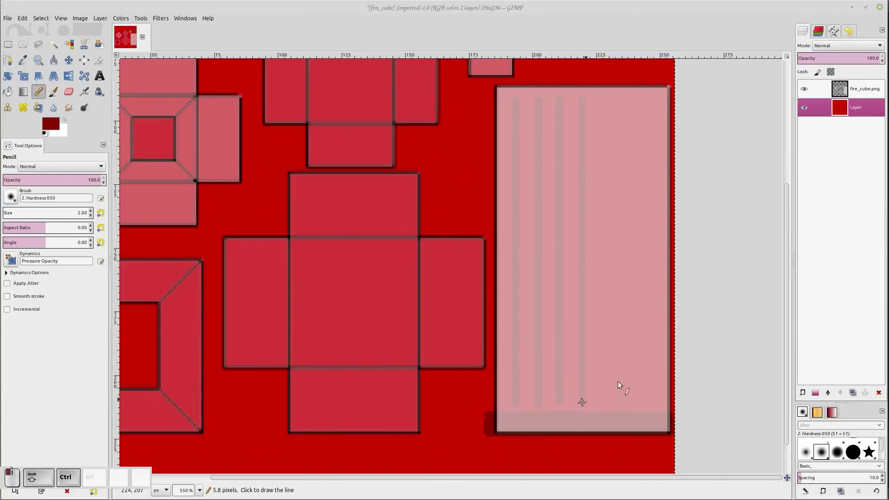
click(600, 99)
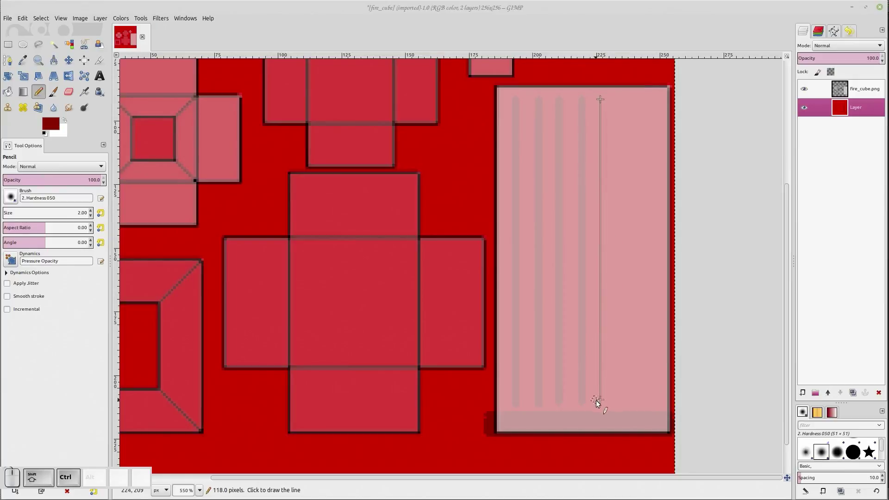
ctrl+shift+click(600, 403)
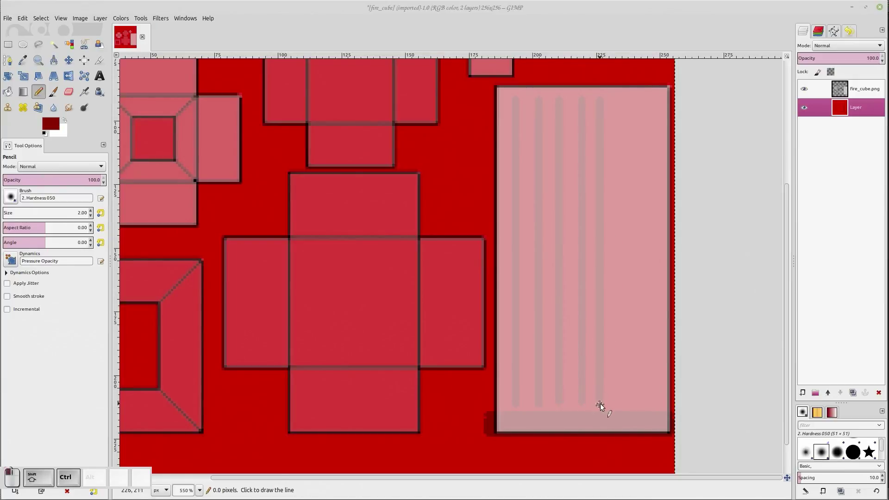
click(630, 97)
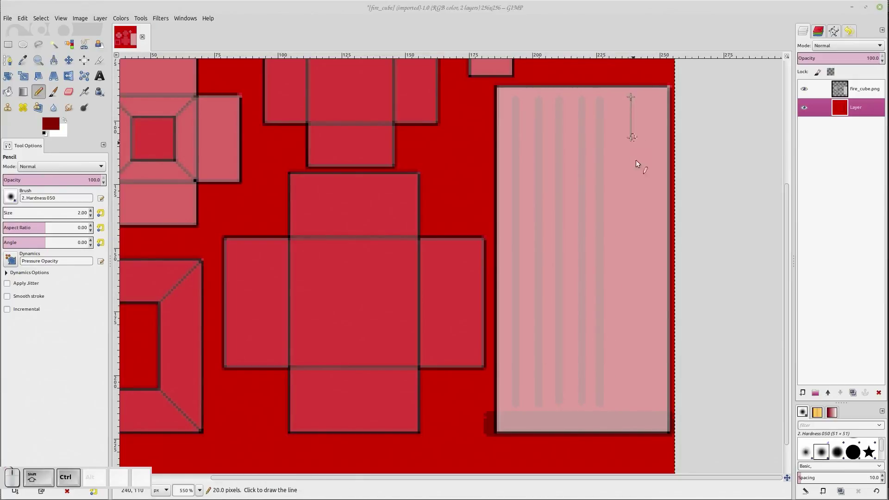
ctrl+shift+click(626, 400)
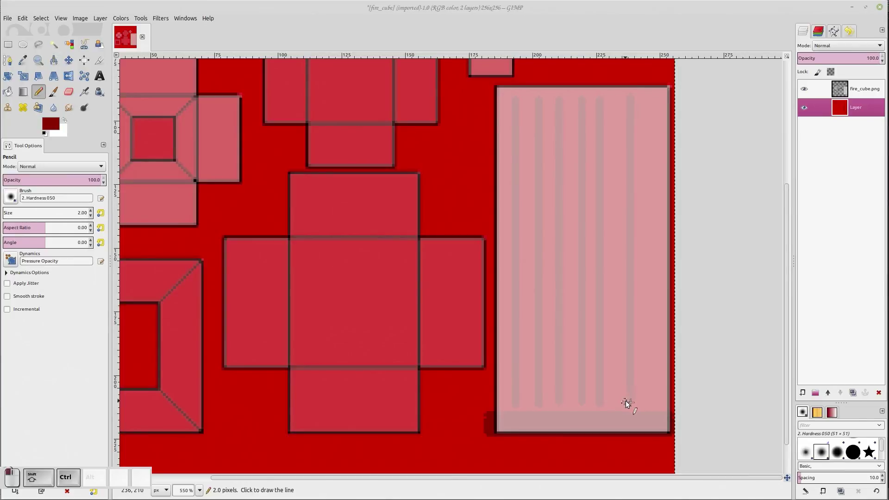
click(654, 98)
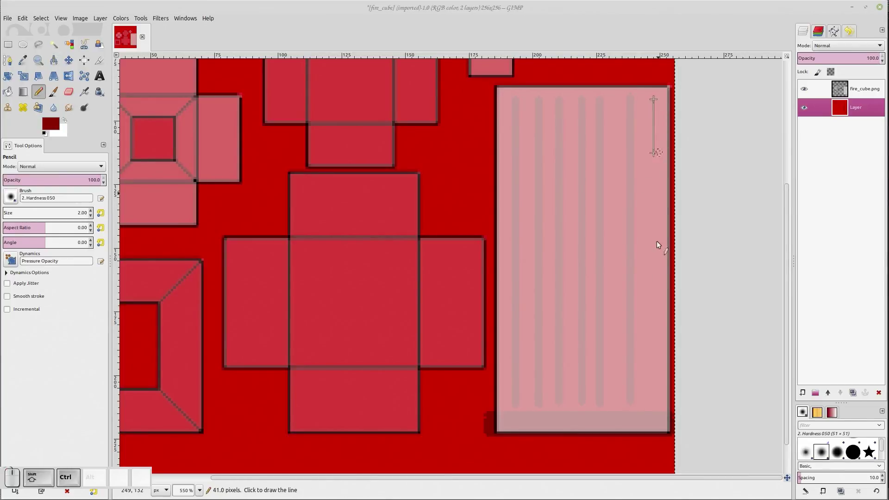
ctrl+shift+click(649, 399)
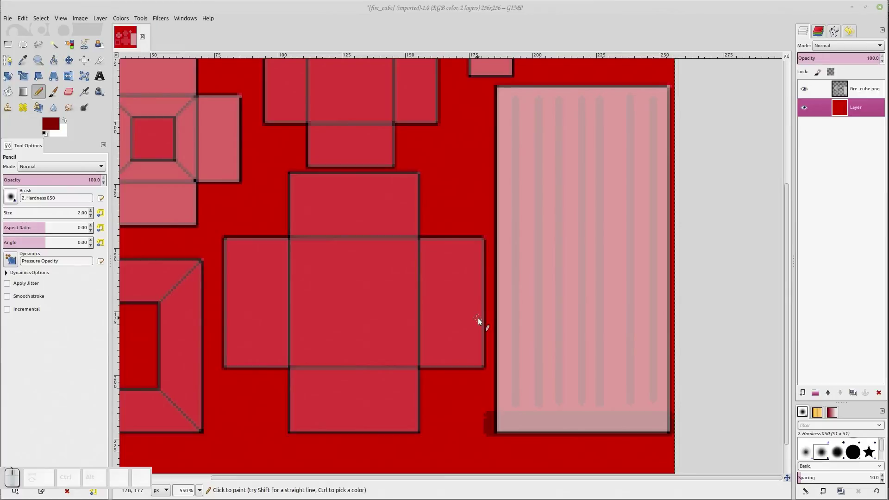
Step: Hide the fire_cube.png layer and examine the painted stripes and band on the whole red texture
click(803, 88)
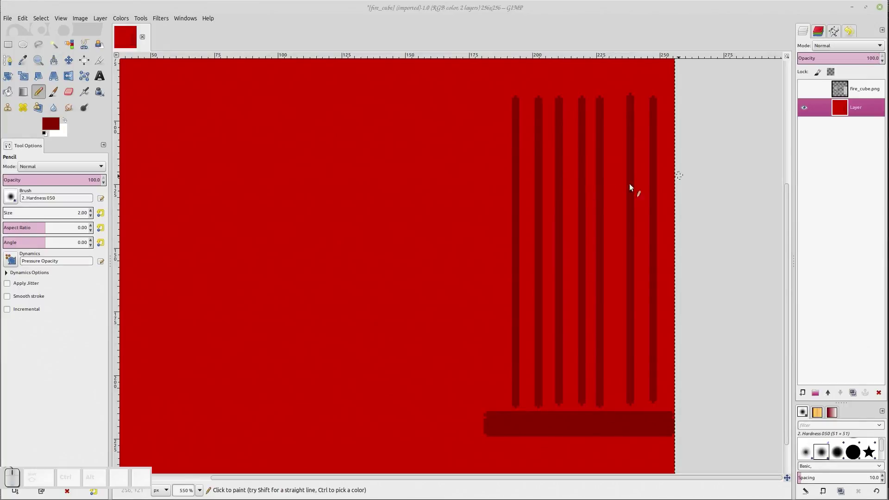
scroll(374, 167, up, 3)
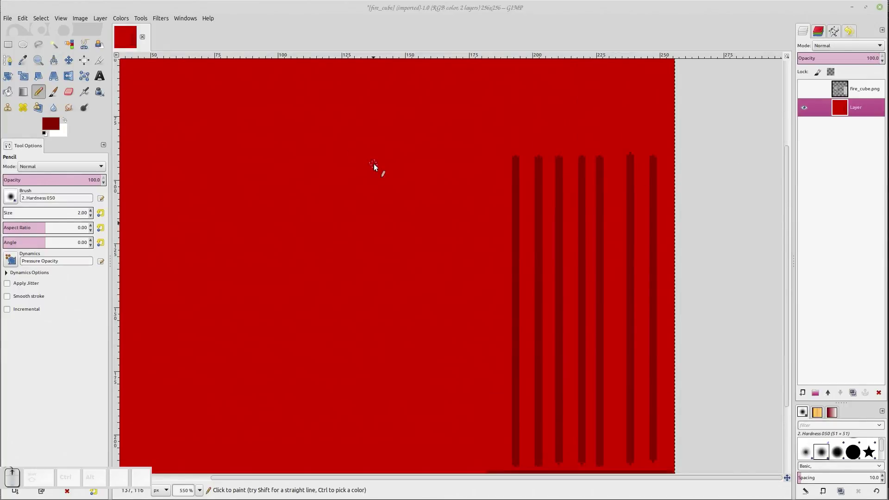
ctrl+scroll(374, 168, down, 2)
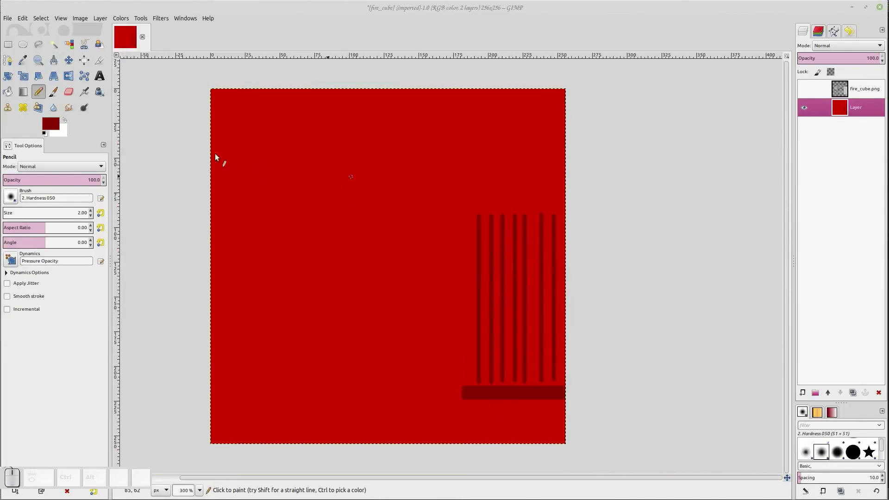
Step: Export the texture as fire_cube_col.png into the b3d4Minetest folder and check for the new file in the file manager
click(7, 19)
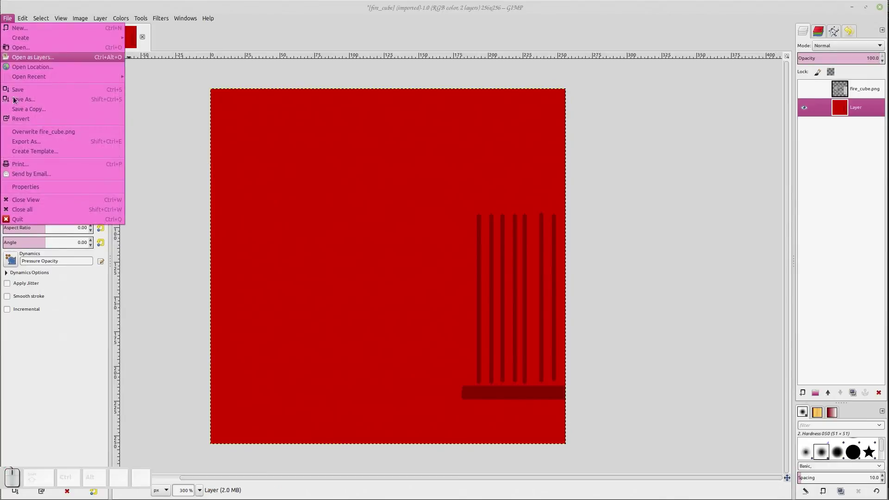
click(36, 142)
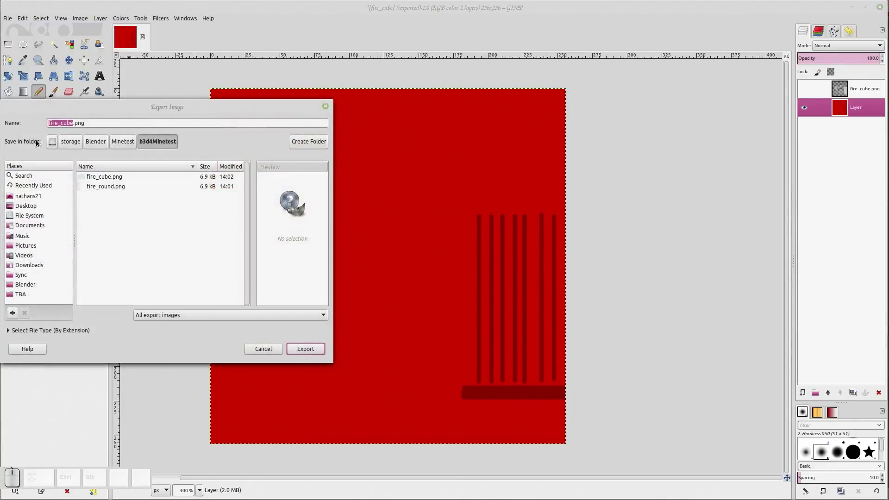
click(71, 123)
text(_col)
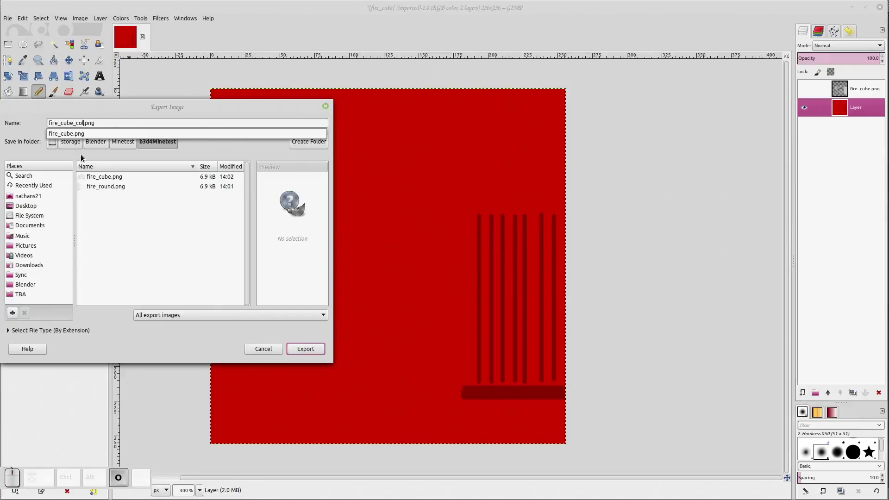
click(313, 352)
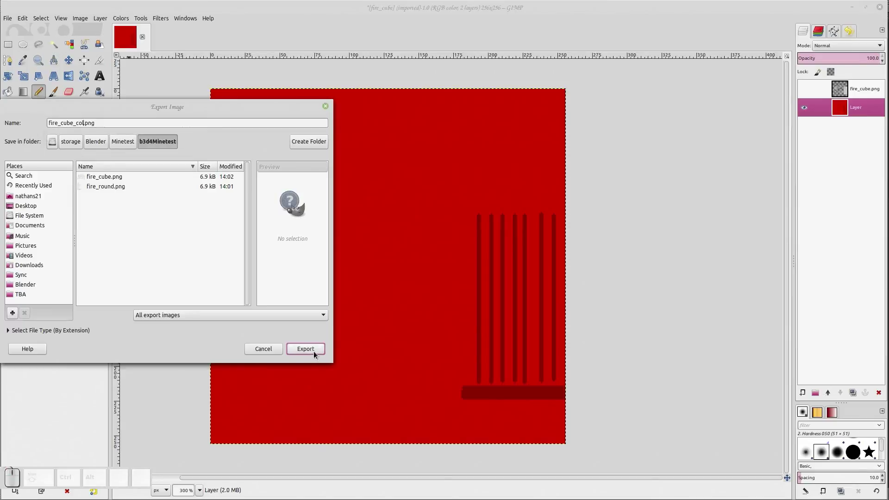
click(312, 349)
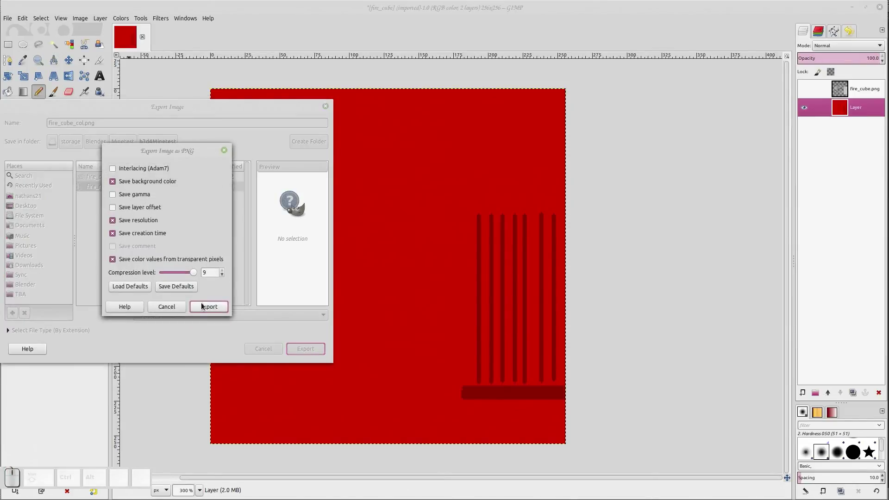
click(209, 306)
mouse_move(1, 1)
click(675, 150)
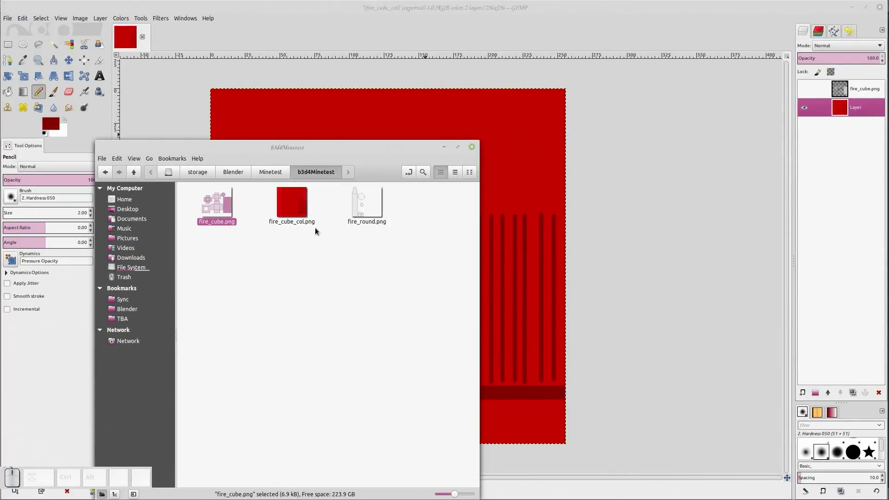
Step: Switch to Blender and open fire_cube_col.png from the b3d4Minetest folder as the texture for the block hydrant's whole mesh
mouse_move(1, 5)
click(419, 301)
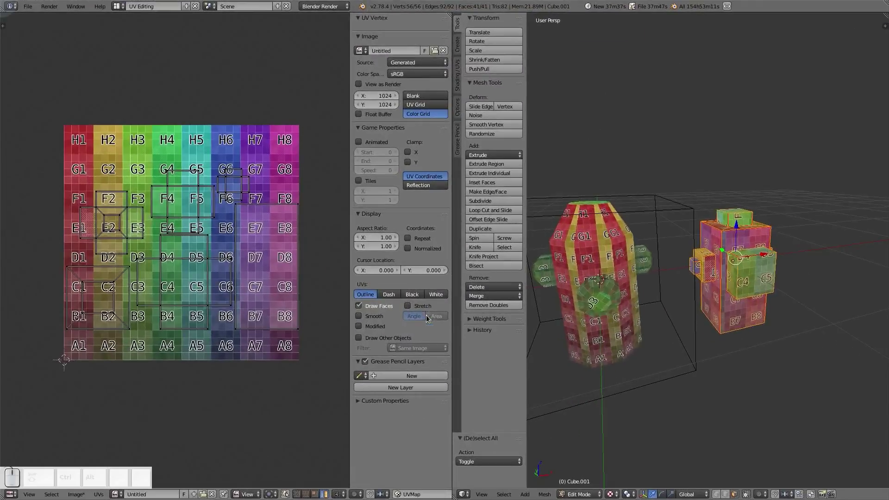
right_click(754, 271)
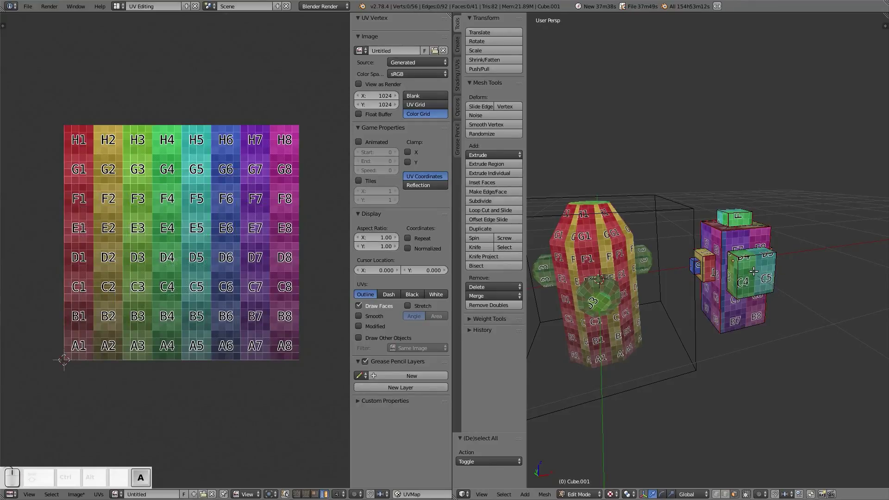
key(a)
click(119, 494)
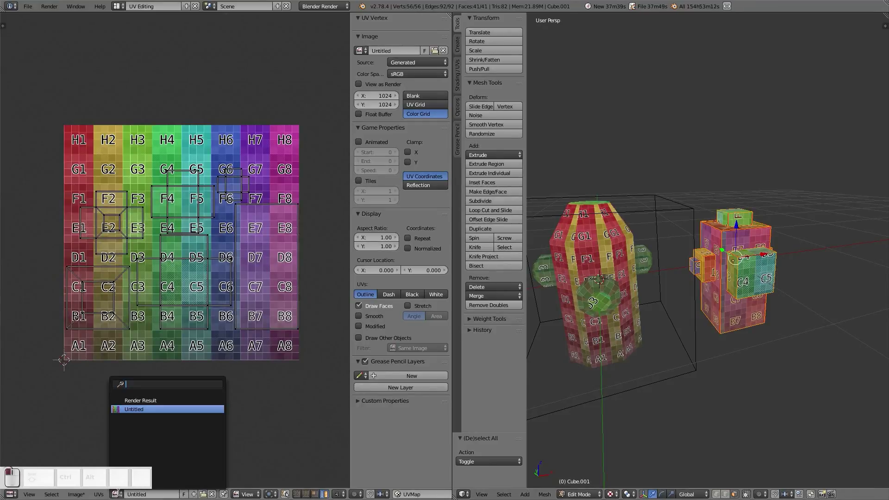
click(233, 468)
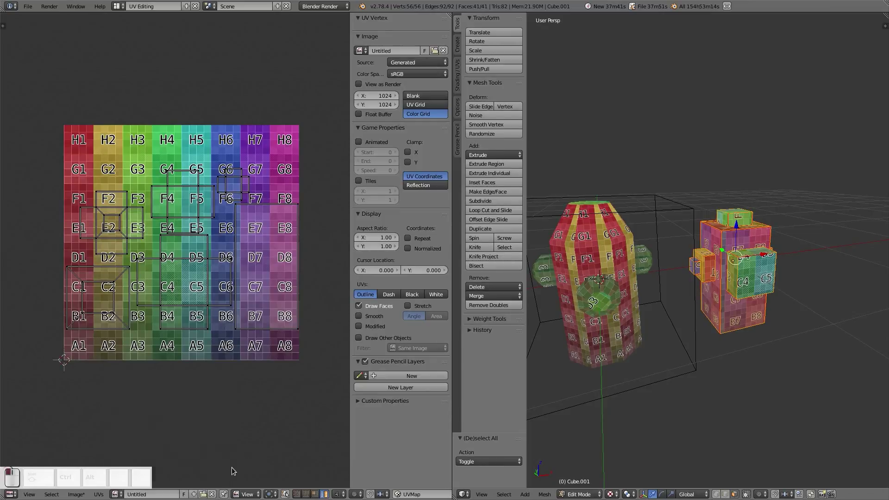
click(204, 494)
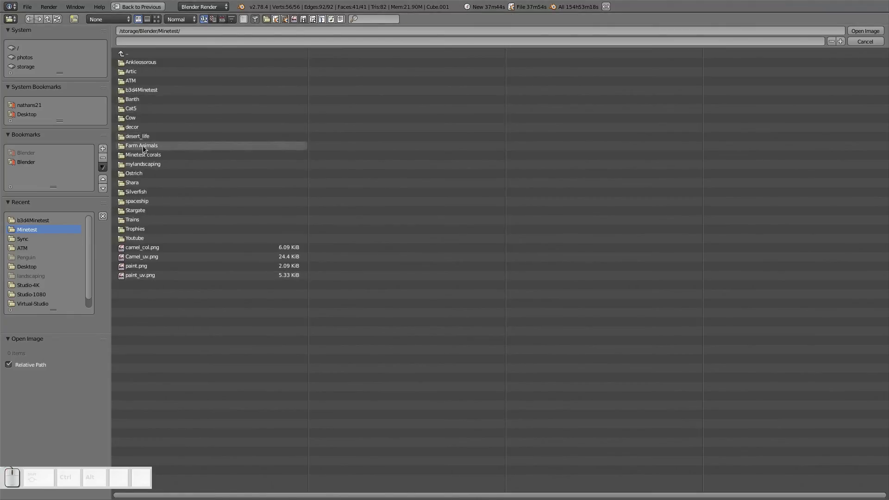
click(137, 88)
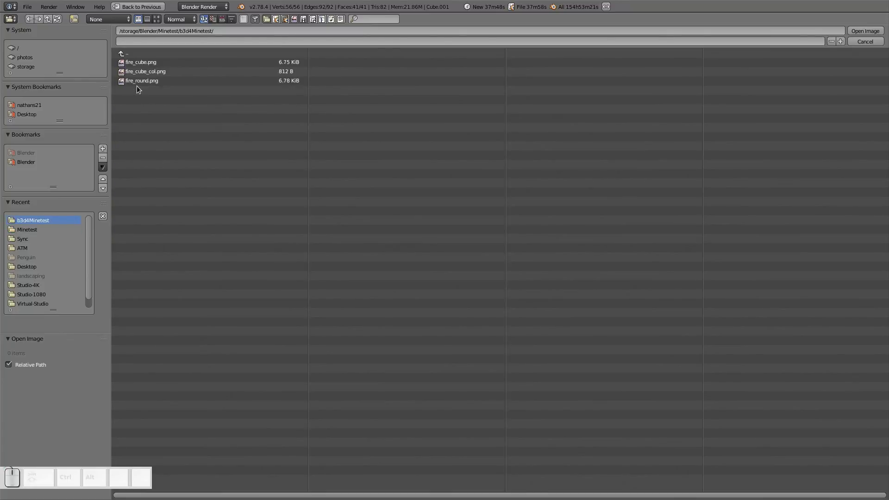
click(169, 73)
click(865, 31)
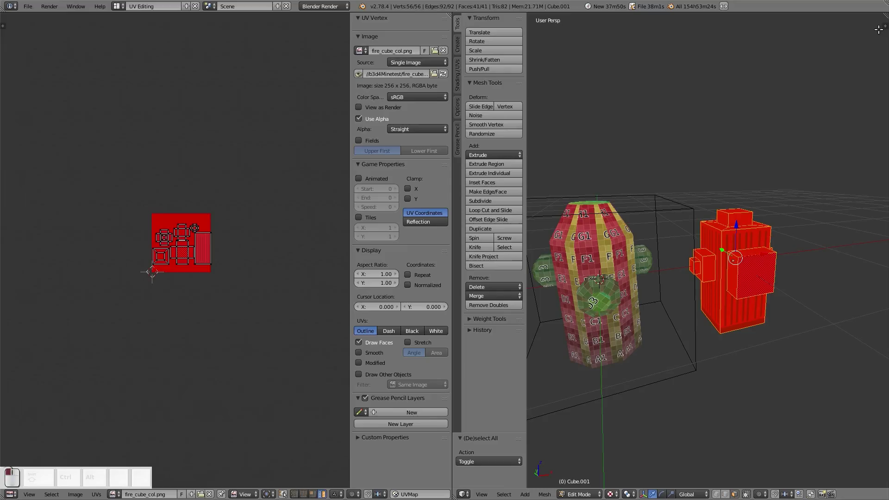
Step: Deselect the block hydrant's mesh, return to Object Mode and view the textured model up close
key(a)
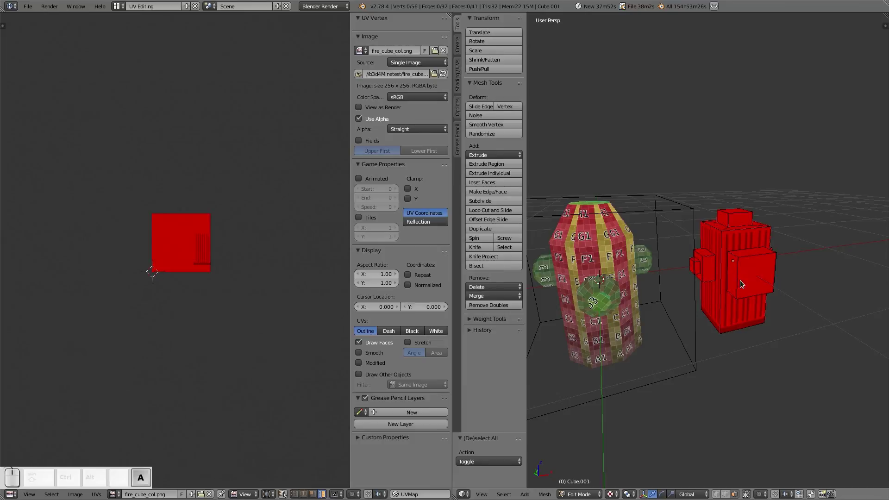
key(Tab)
key(KP_Decimal)
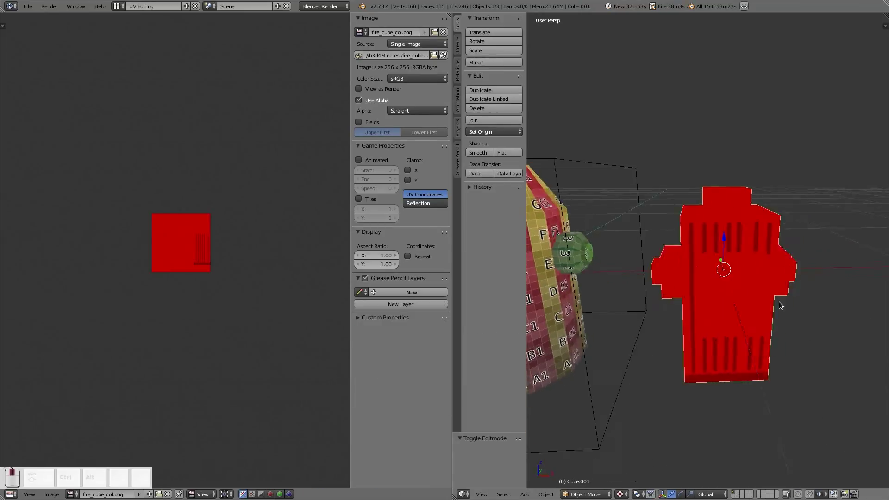
middle_drag(780, 305, 656, 271)
scroll(637, 299, up, 4)
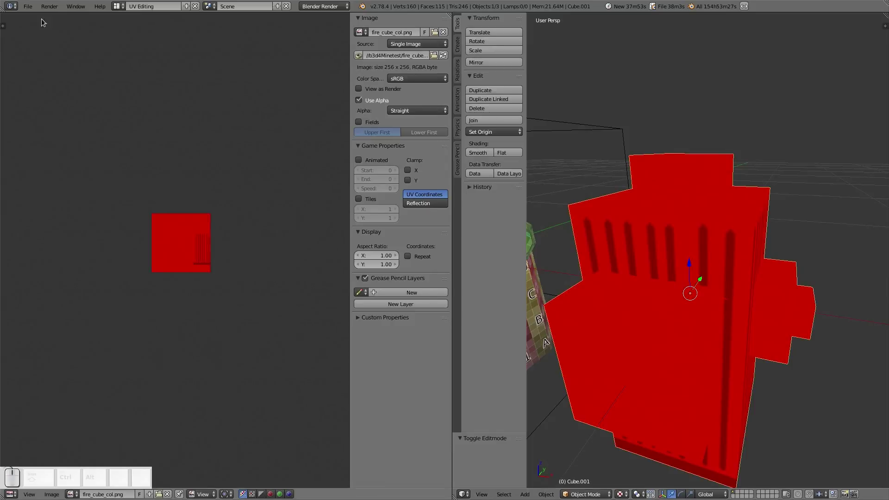
Step: Disable Mipmaps in the system user preferences and close the preferences window
click(26, 7)
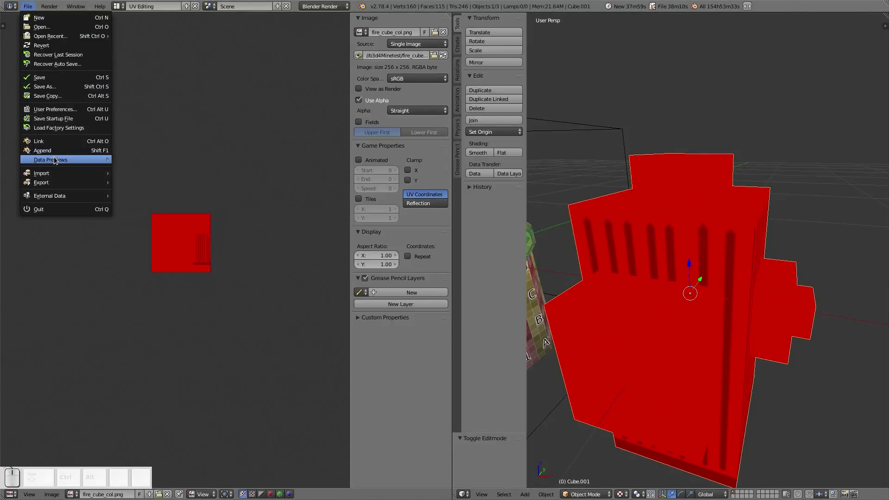
click(51, 109)
click(326, 24)
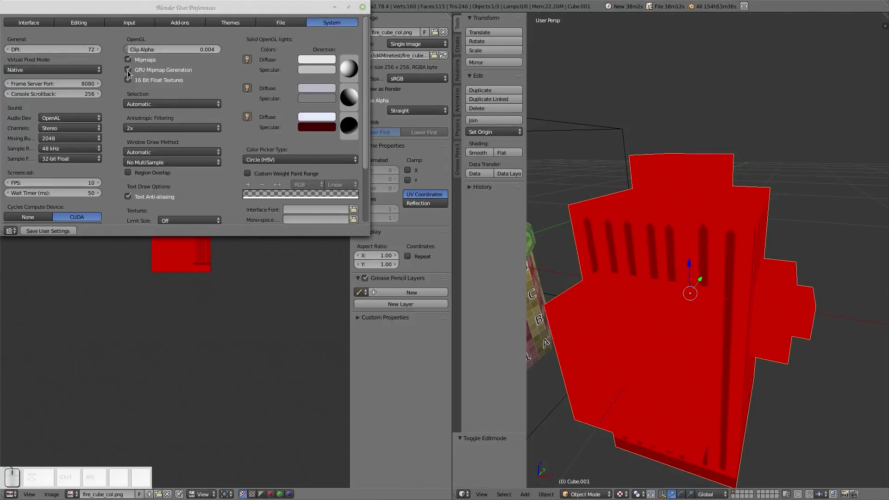
click(129, 59)
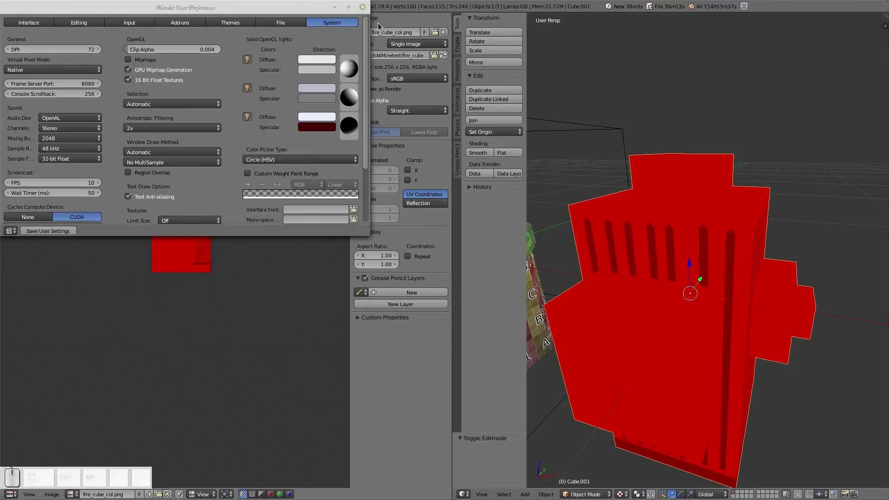
click(362, 8)
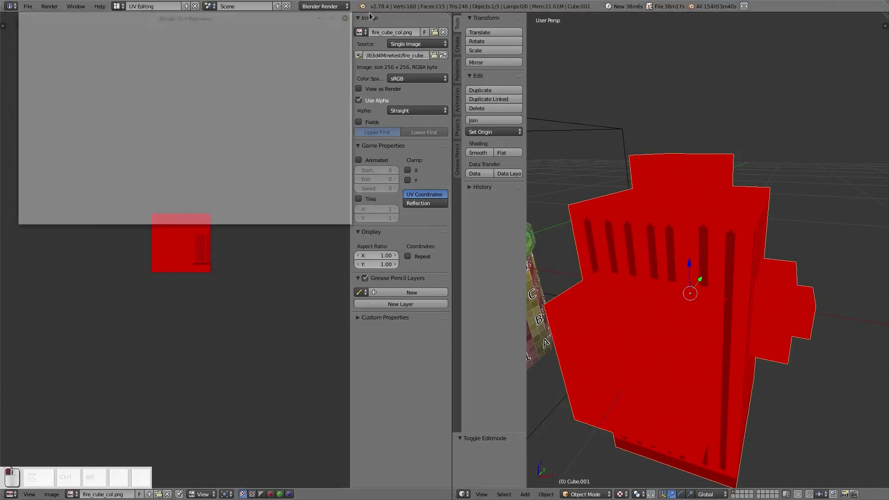
Step: Deselect everything and examine the stripes and base band on the block hydrant from several angles
scroll(621, 206, down, 6)
middle_drag(636, 216, 650, 199)
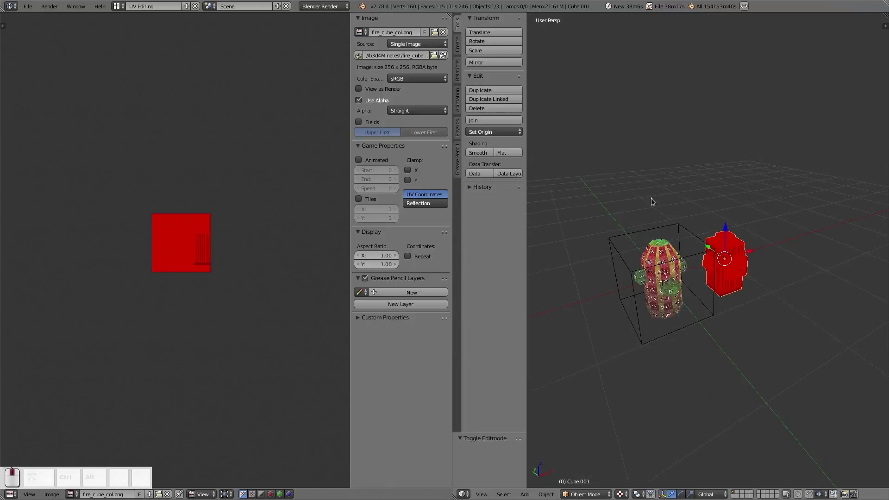
key(Tab)
scroll(701, 262, down, 6)
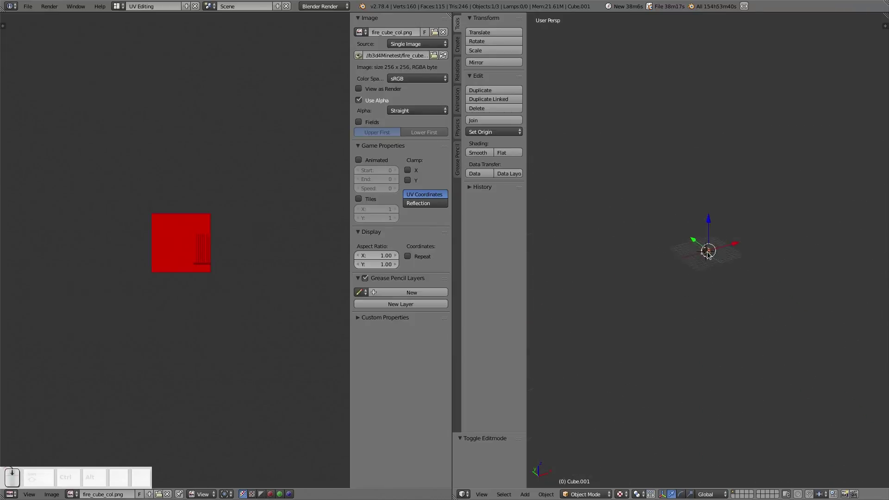
scroll(709, 255, up, 8)
middle_drag(710, 255, 743, 295)
scroll(728, 287, up, 3)
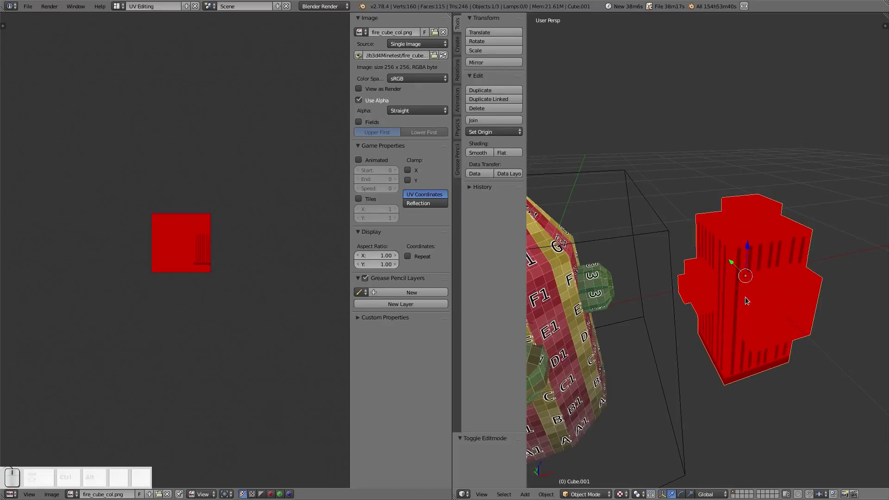
key(a)
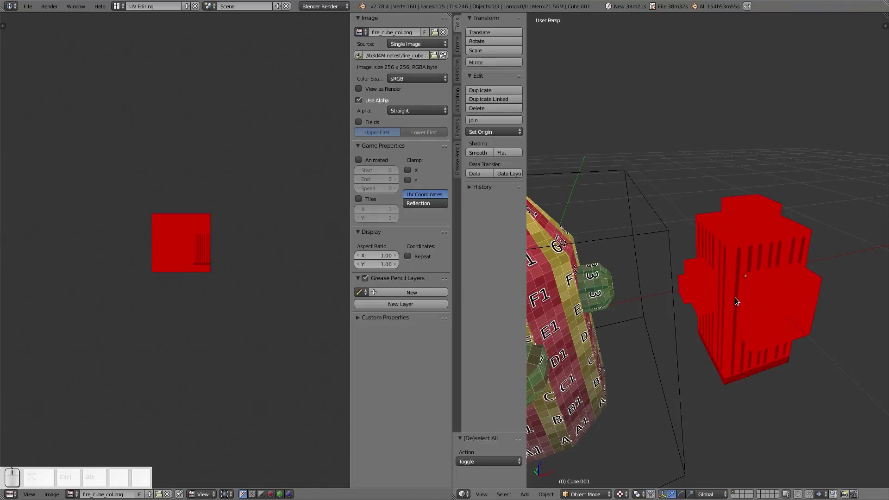
middle_drag(735, 297, 704, 269)
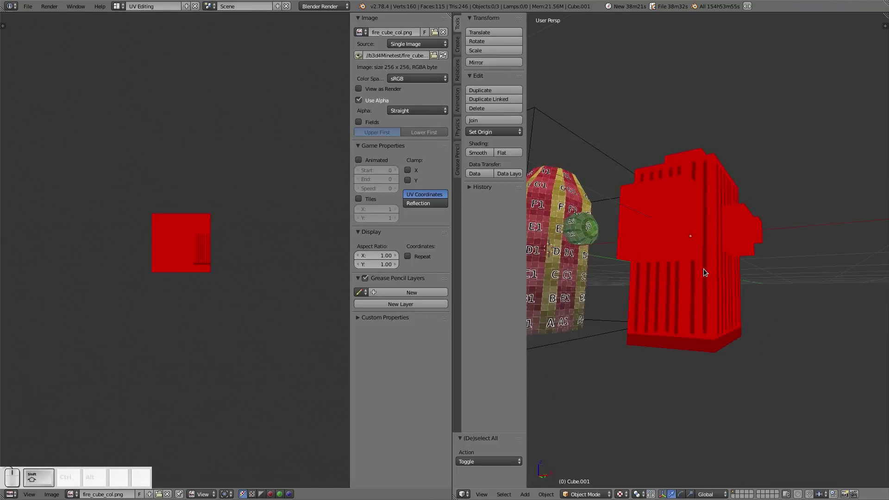
Step: Add a Sun lamp, raise it 1.792 units above the hydrants and rotate it by about -46°
key(shift+a)
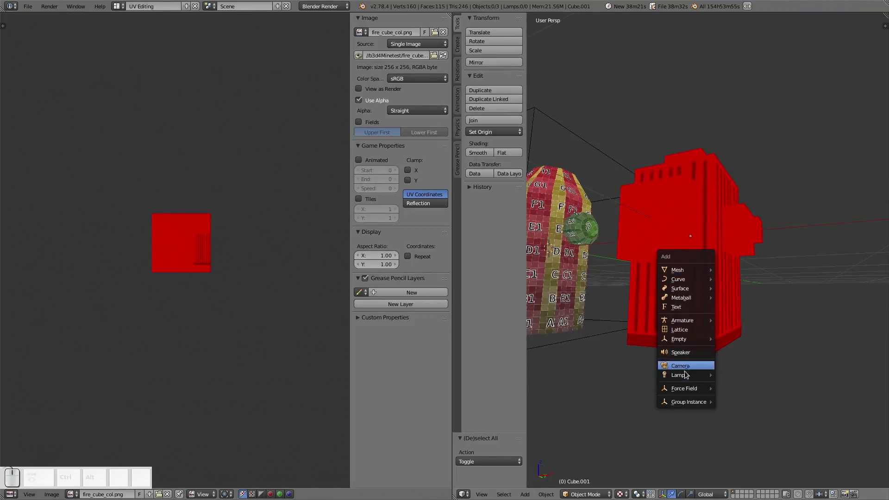
mouse_move(680, 375)
click(735, 386)
scroll(555, 279, down, 4)
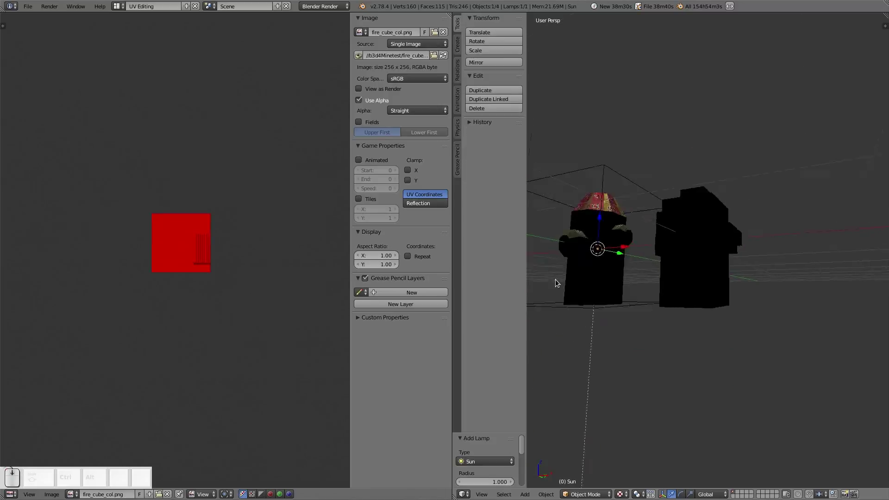
drag(634, 221, 636, 98)
key(r)
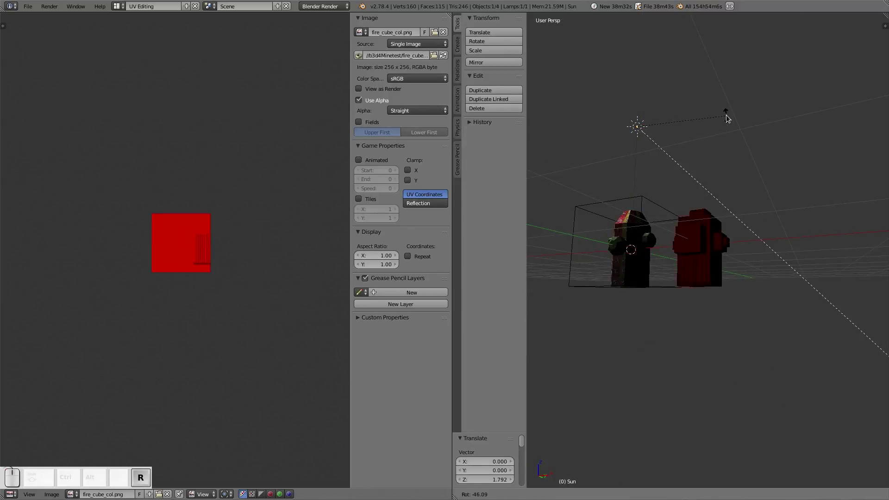
click(726, 115)
Step: Rotate the Sun lamp by about -43° in top view and check the lighting on the hydrants
key(KP_7)
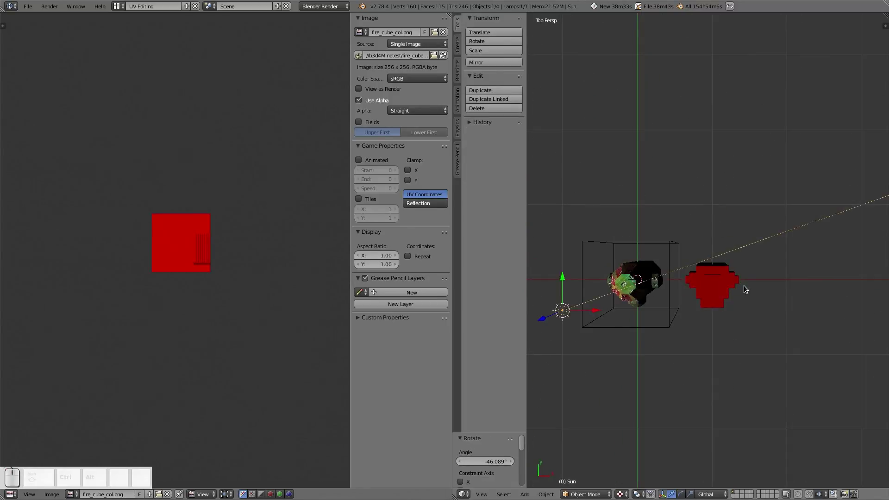
key(r)
click(688, 163)
middle_drag(688, 163, 700, 203)
scroll(700, 204, up, 6)
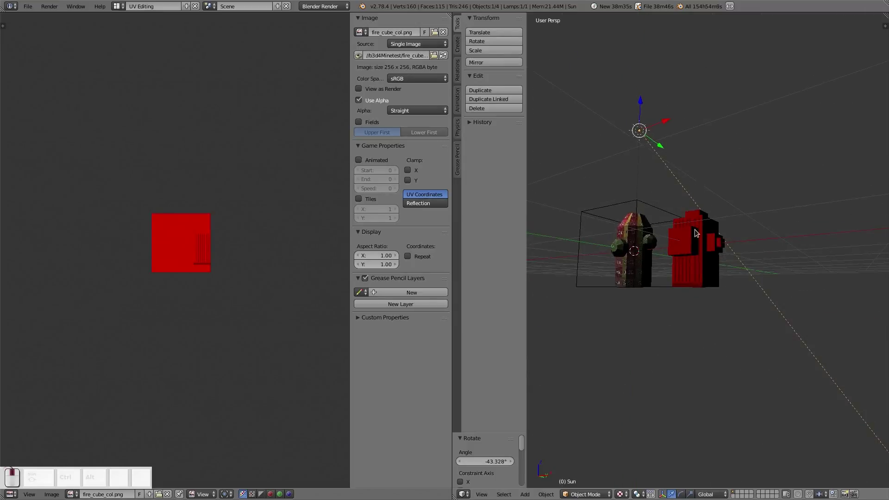
Step: Delete the Sun lamp and view the block hydrant's texture without it
middle_drag(757, 269, 638, 99)
key(x)
click(638, 95)
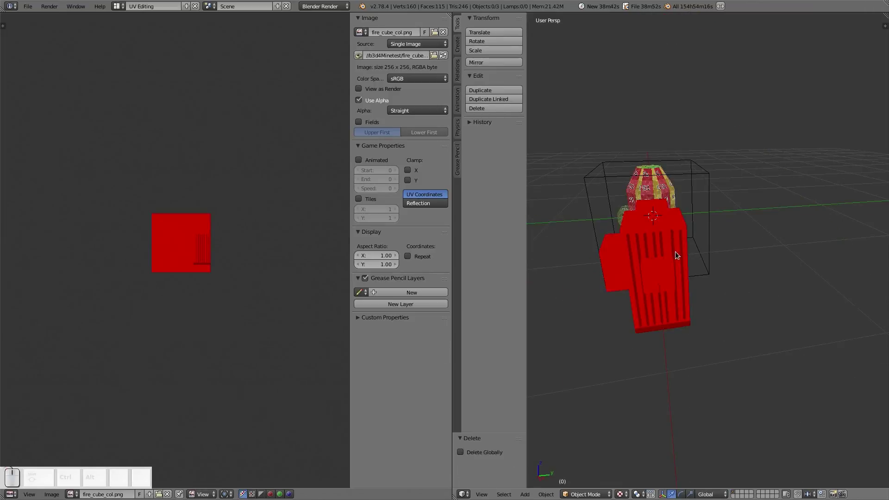
middle_drag(675, 251, 691, 312)
key(a)
key(a)
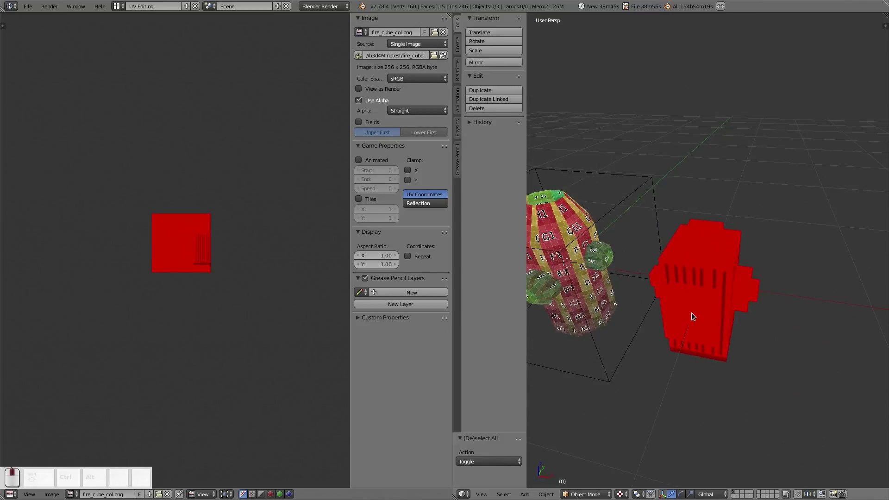
right_click(691, 312)
Step: Switch to GIMP and, using the fire_cube.png overlay as a guide, pencil short dark red dashes on the flaps of the three larger cross-shaped islands
mouse_move(0, 1)
click(435, 299)
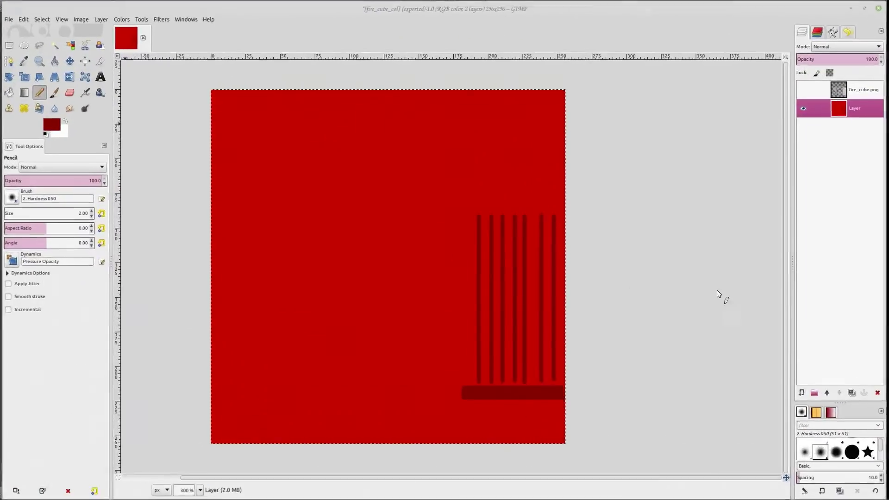
click(803, 89)
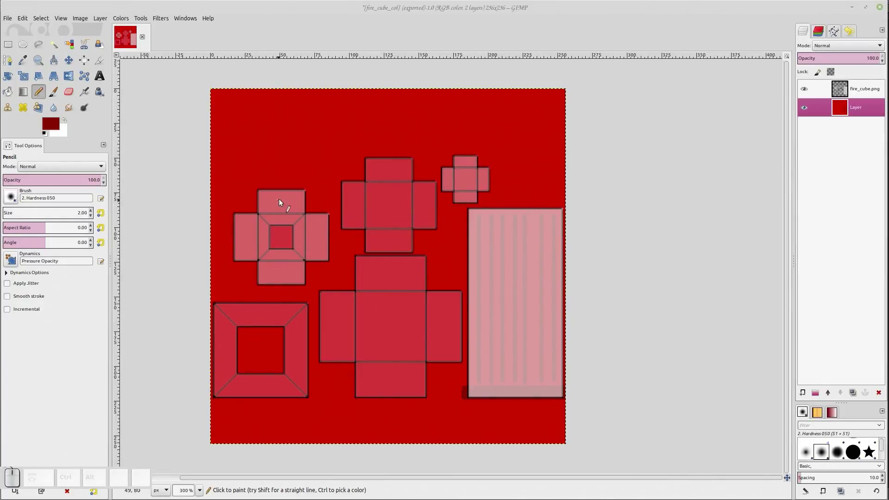
drag(273, 195, 287, 205)
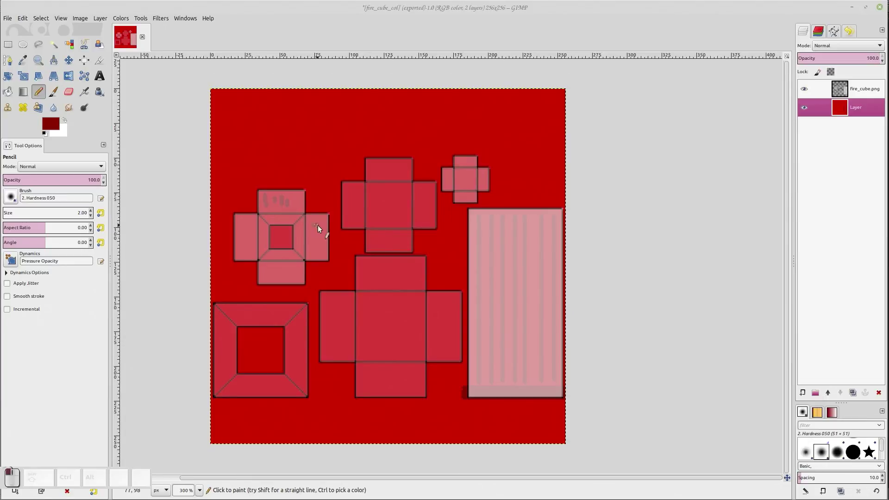
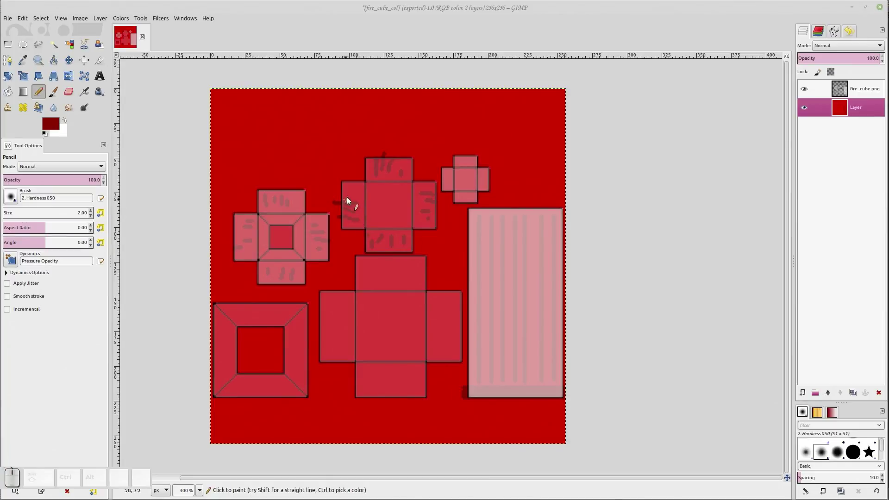
drag(354, 187, 349, 188)
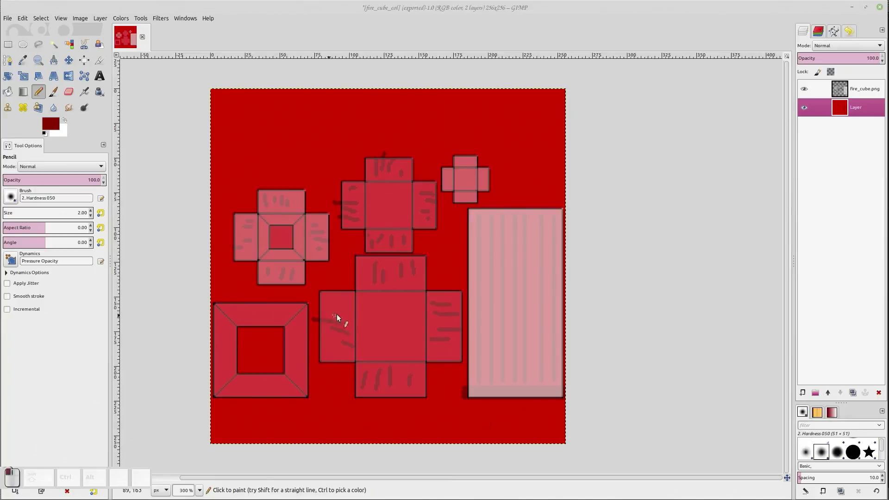
click(803, 88)
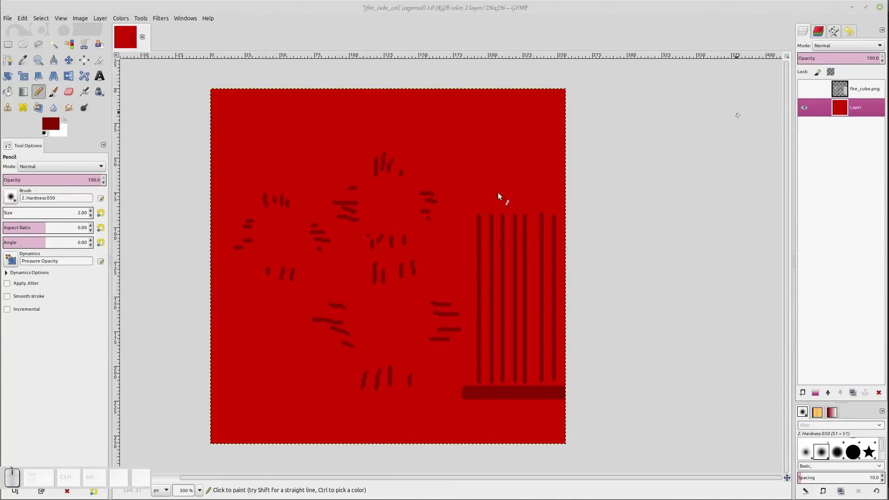
Step: Hide nothing further and export the painted image over fire_cube_col.png, switch to Blender and reload the texture
click(7, 19)
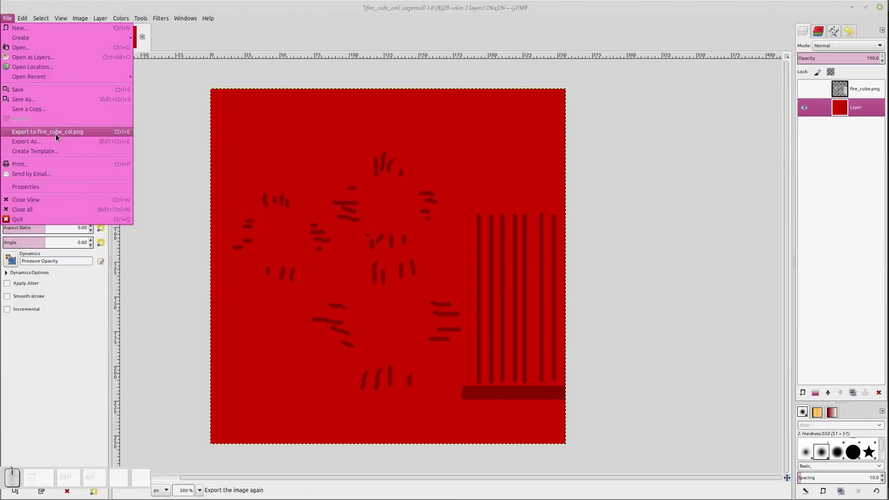
click(30, 132)
mouse_move(1, 1)
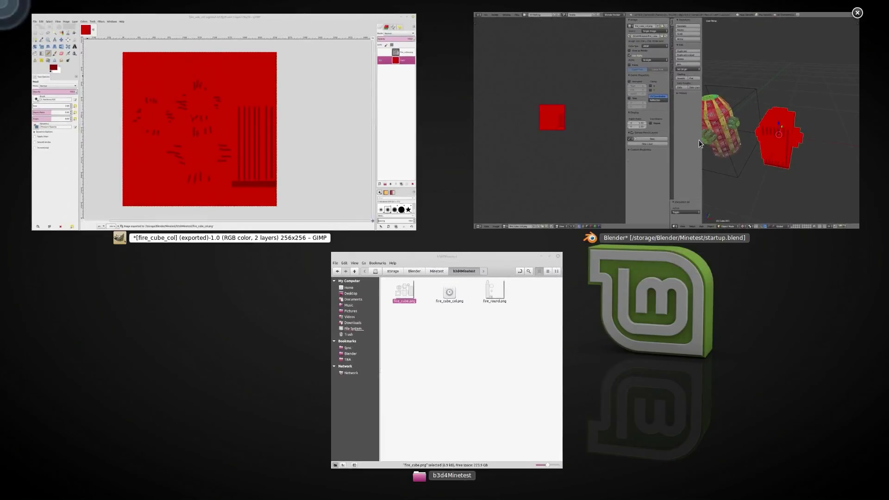
click(699, 140)
key(alt+r)
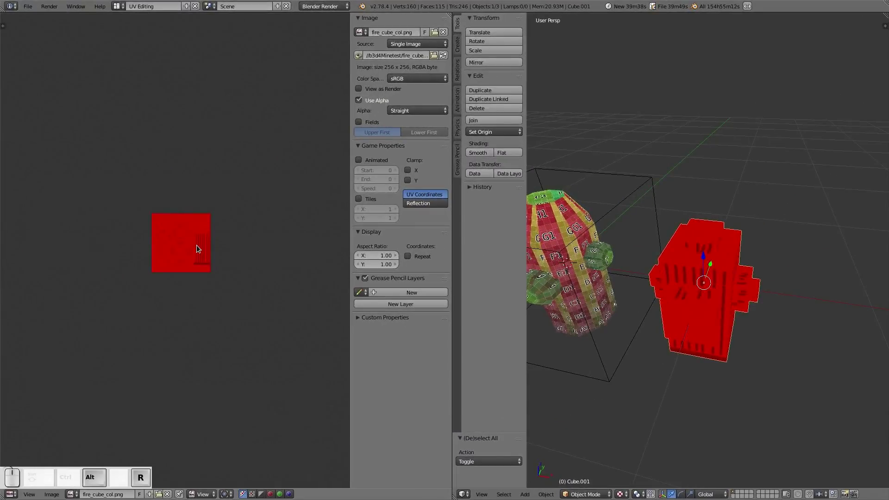
Step: Deselect everything, examine the new dashes on the block hydrant from several angles, and select and frame the round hydrant
scroll(195, 250, up, 3)
key(a)
key(a)
key(a)
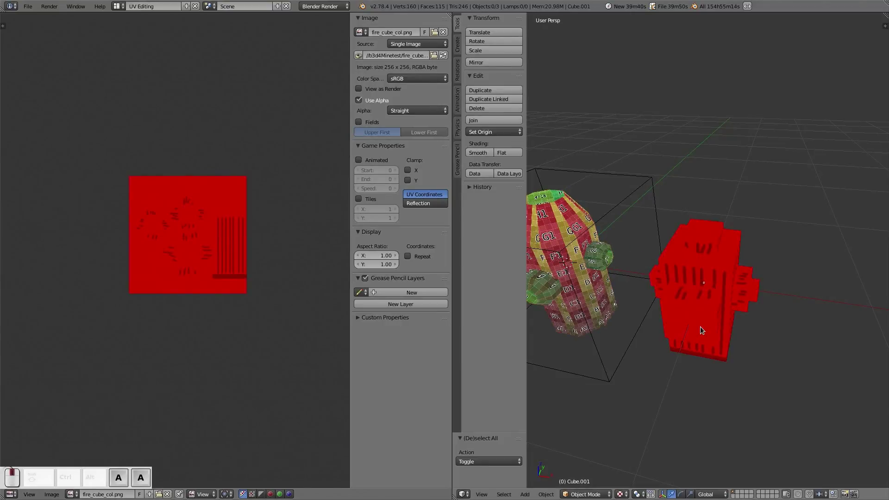
middle_drag(700, 326, 789, 304)
scroll(744, 307, up, 5)
scroll(790, 304, down, 2)
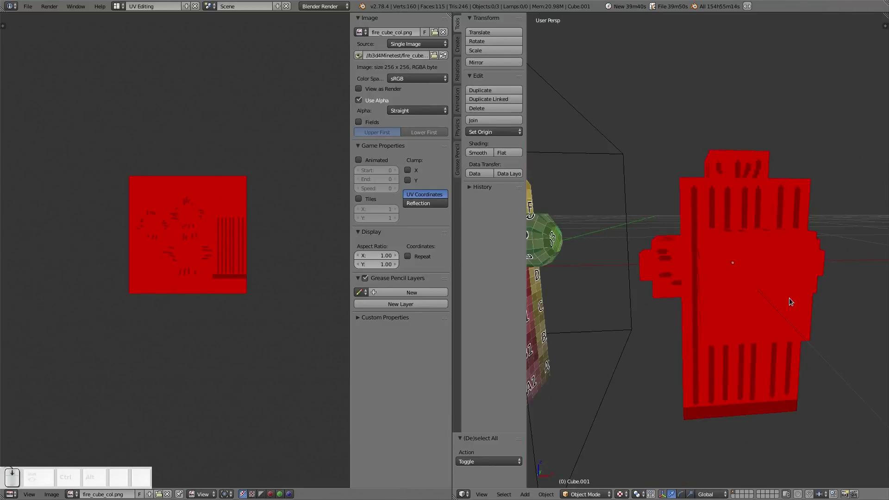
shift+right_click(585, 298)
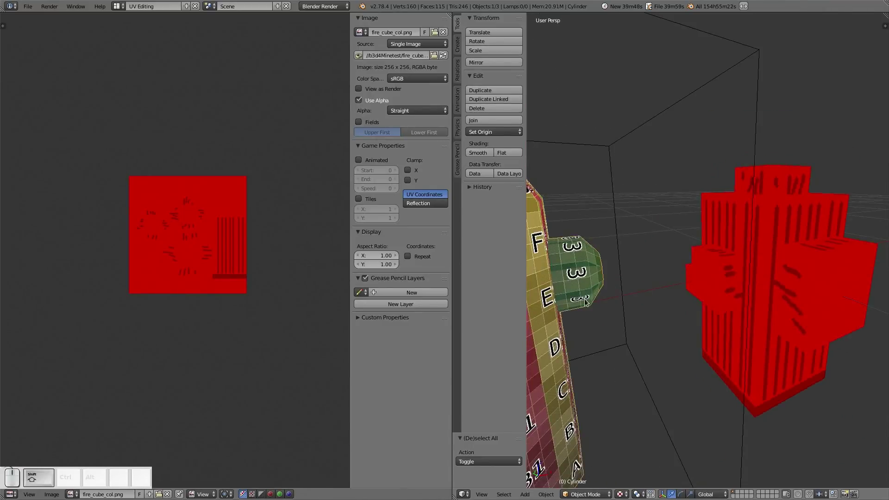
key(KP_Decimal)
Step: Open fire_round.png from the b3d4Minetest folder in GIMP
mouse_move(1, 1)
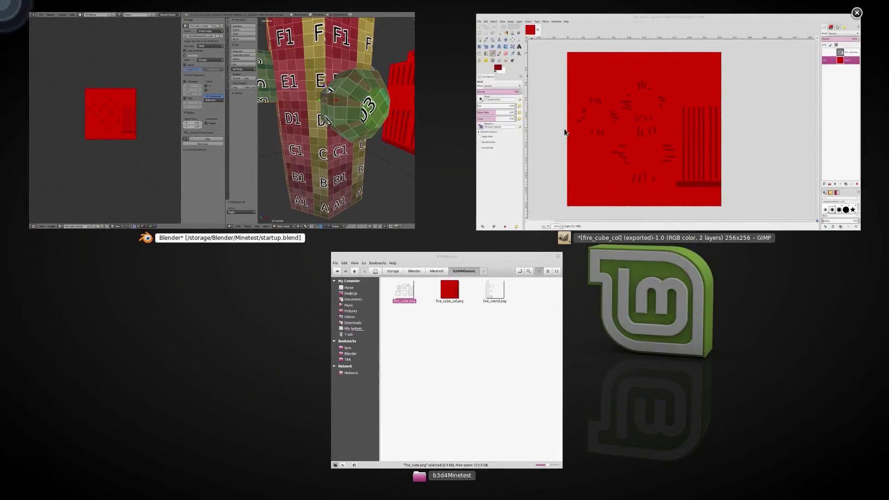
click(542, 82)
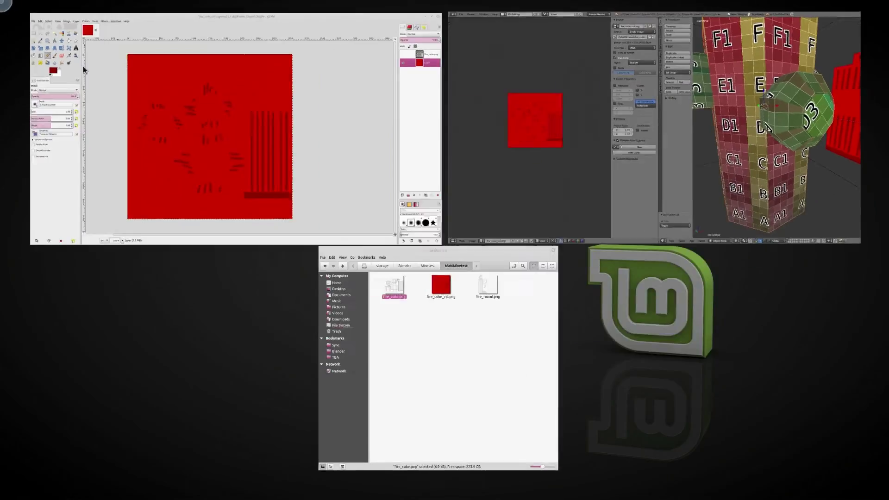
click(430, 316)
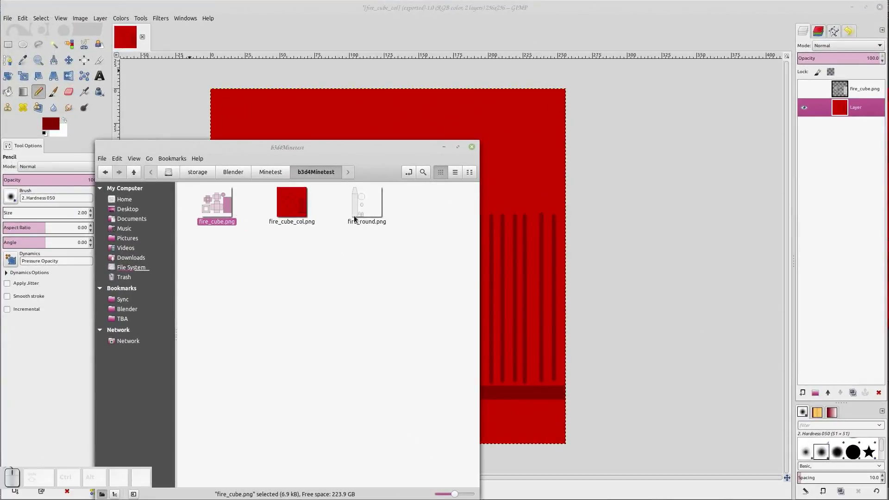
right_click(358, 216)
mouse_move(408, 231)
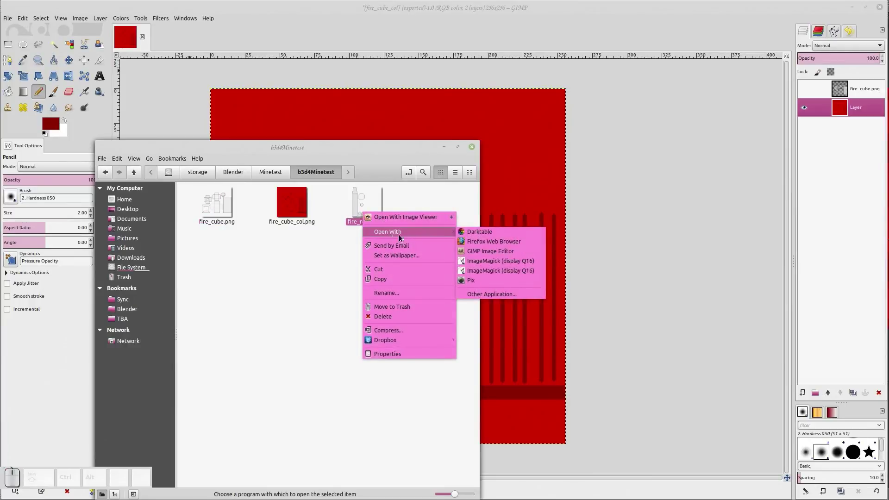
click(473, 251)
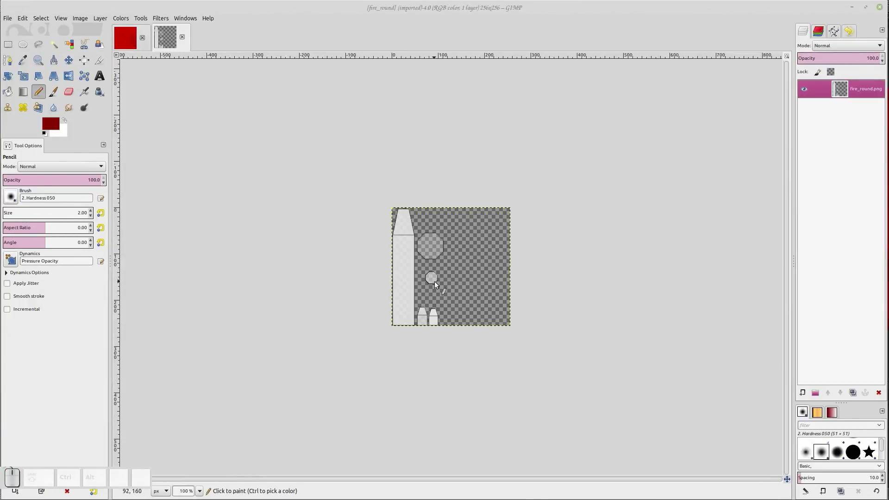
Step: Add a new transparent layer beneath the fire_round.png layer
ctrl+scroll(434, 281, up, 3)
right_click(829, 136)
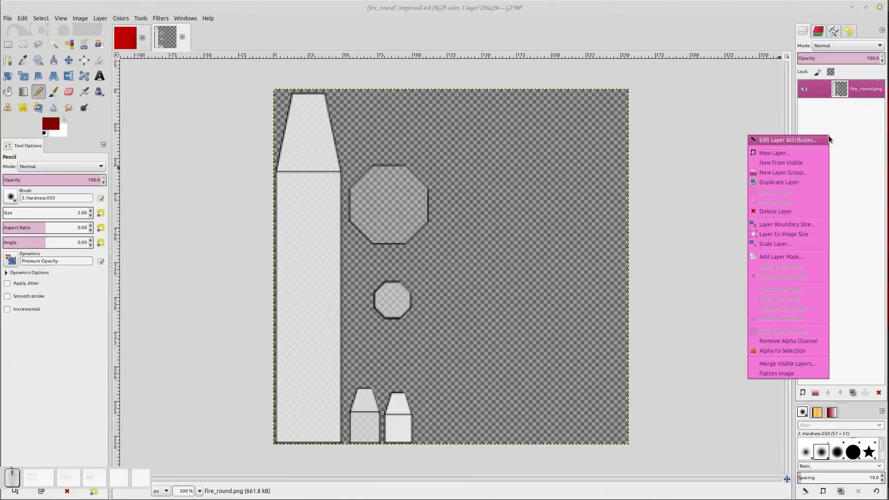
click(804, 153)
click(847, 227)
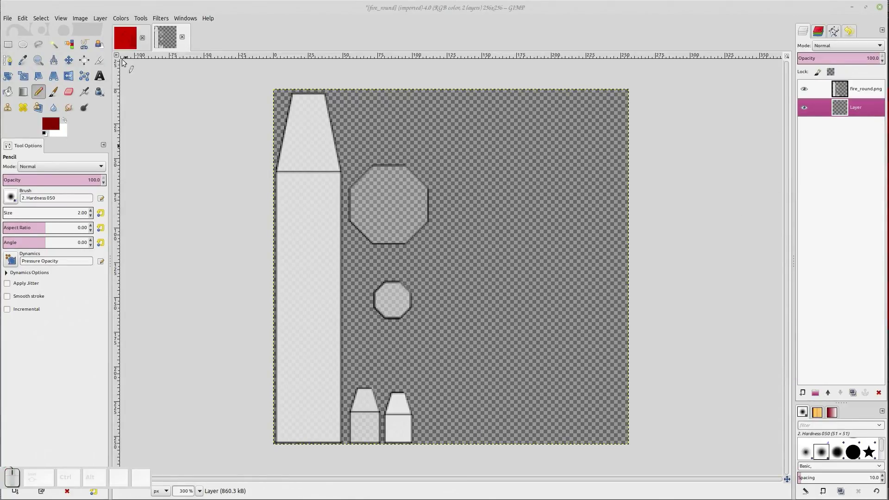
Step: Pick the bright red from the fire_cube_col image and bucket-fill the new layer under the fire_round.png overlay with it
click(125, 37)
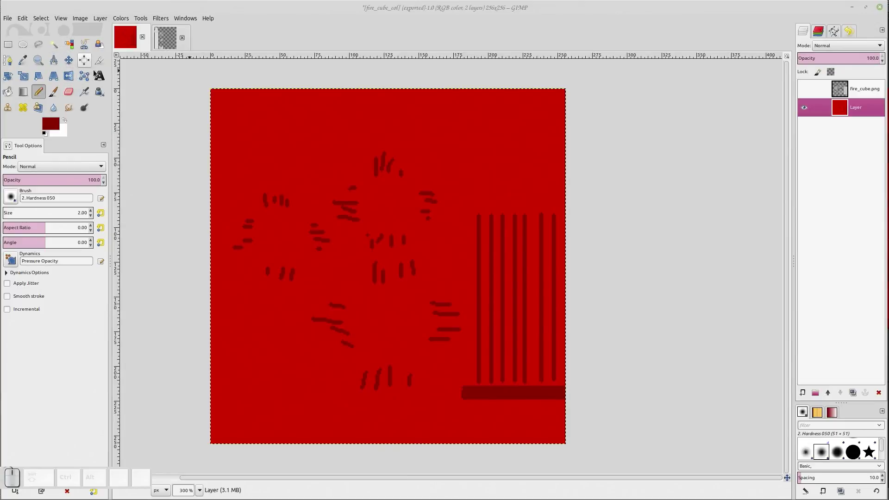
key(x)
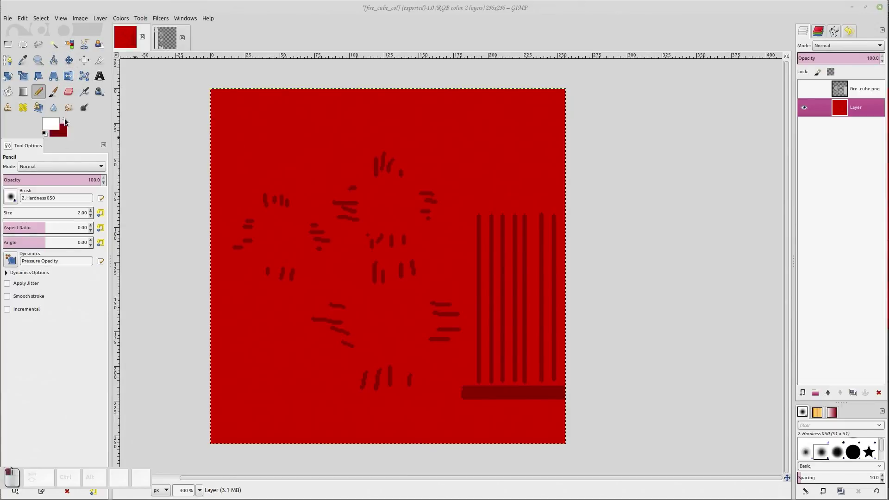
key(o)
click(312, 128)
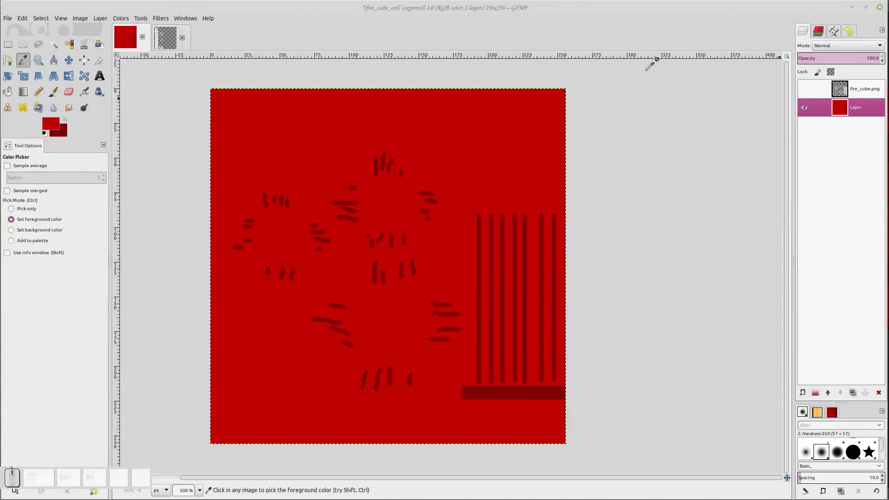
click(172, 35)
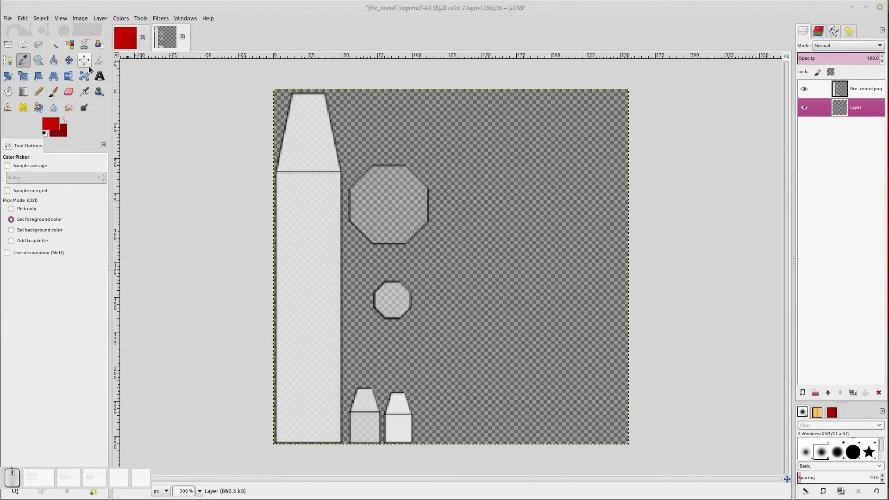
click(7, 92)
click(575, 196)
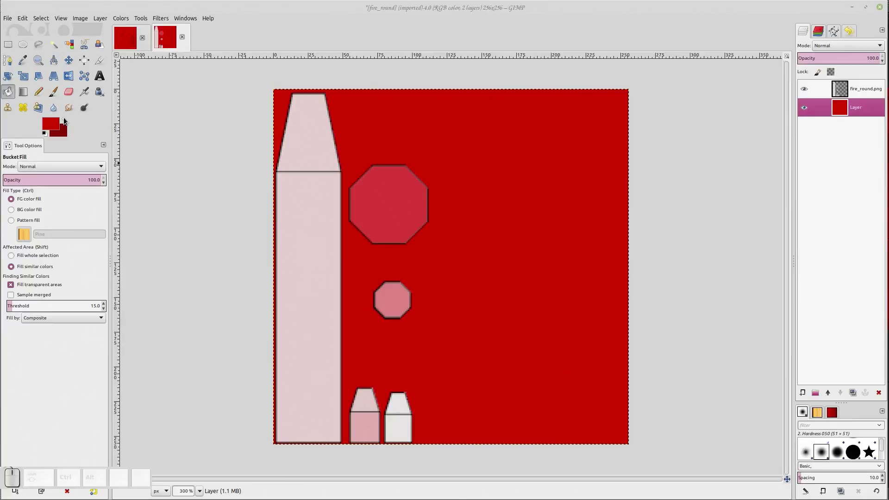
Step: Swap to dark red and draw five straight vertical Pencil stripes, size 2, down the rectangular part of the tall UV island
click(64, 120)
click(38, 91)
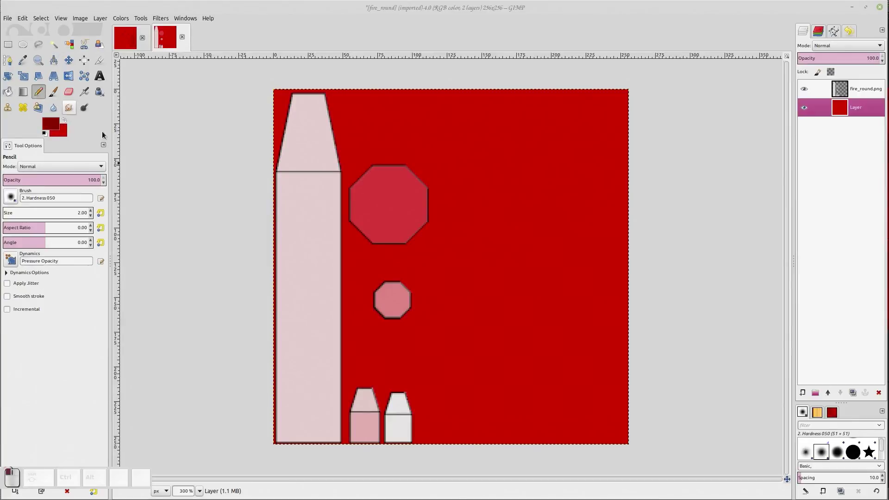
click(284, 177)
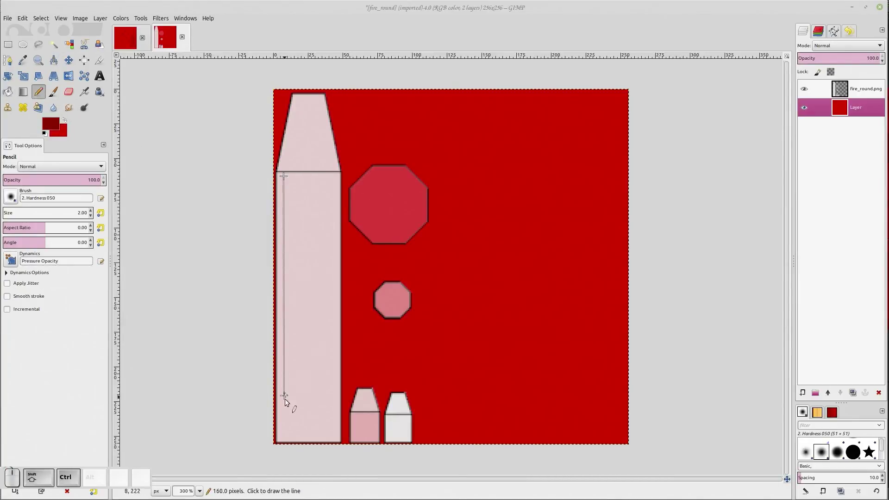
ctrl+shift+click(281, 436)
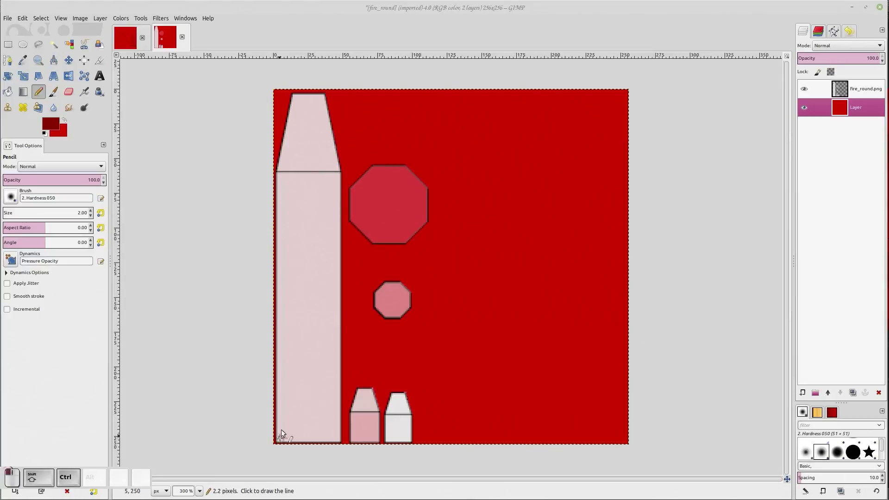
click(293, 176)
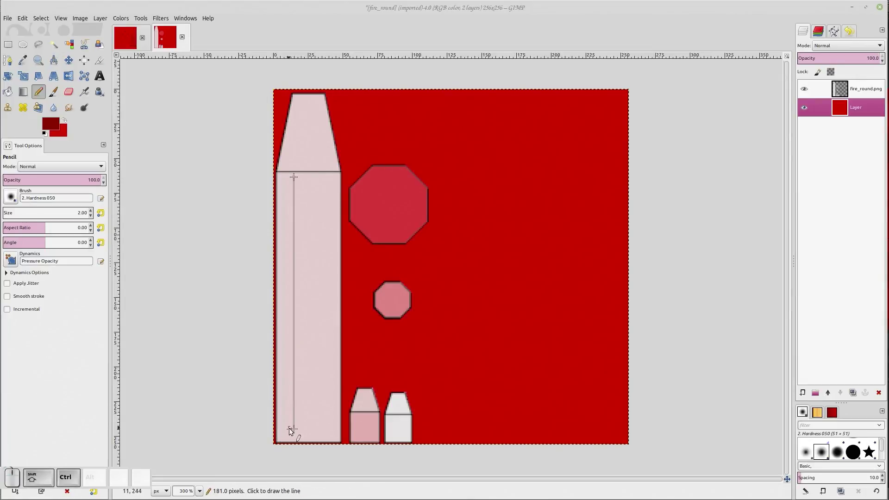
ctrl+shift+click(290, 437)
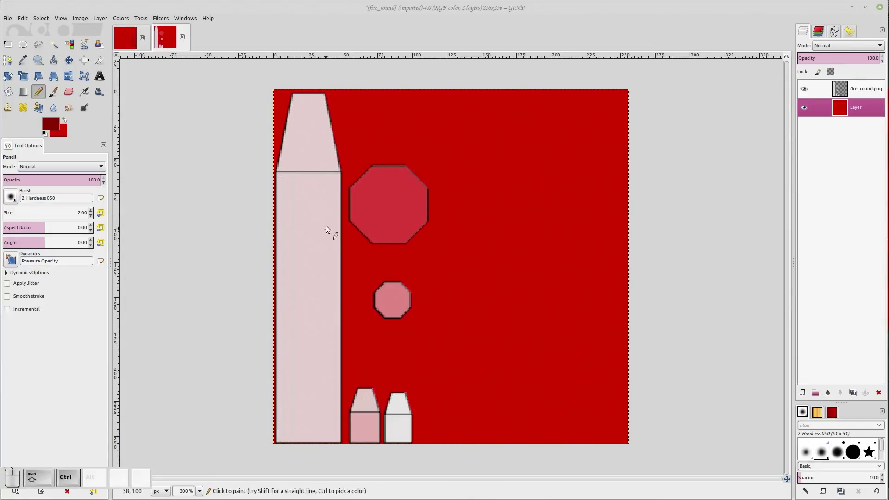
click(301, 179)
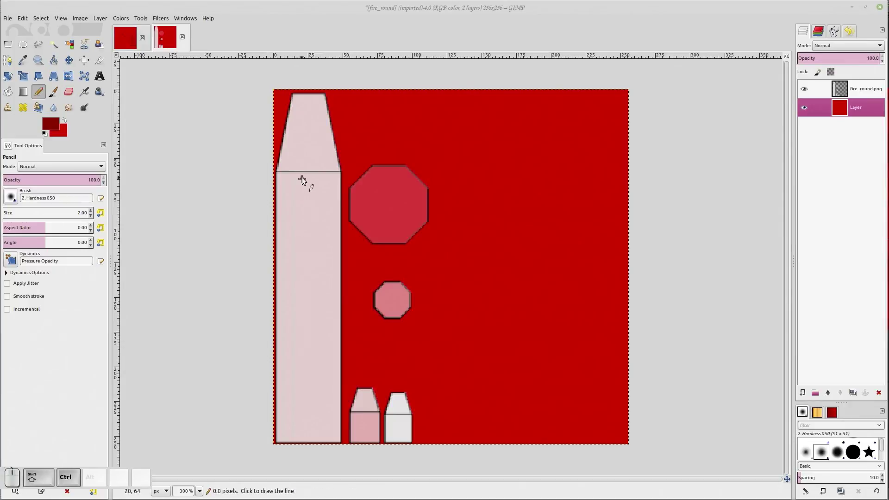
ctrl+shift+click(301, 438)
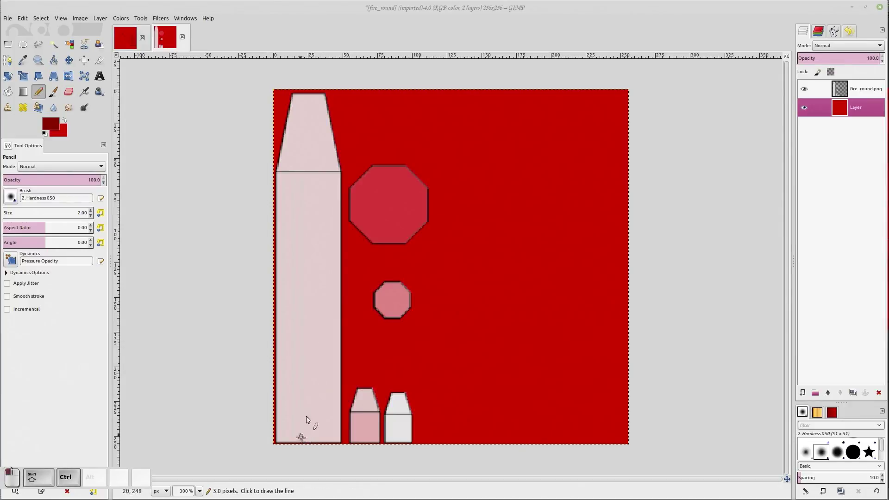
click(314, 180)
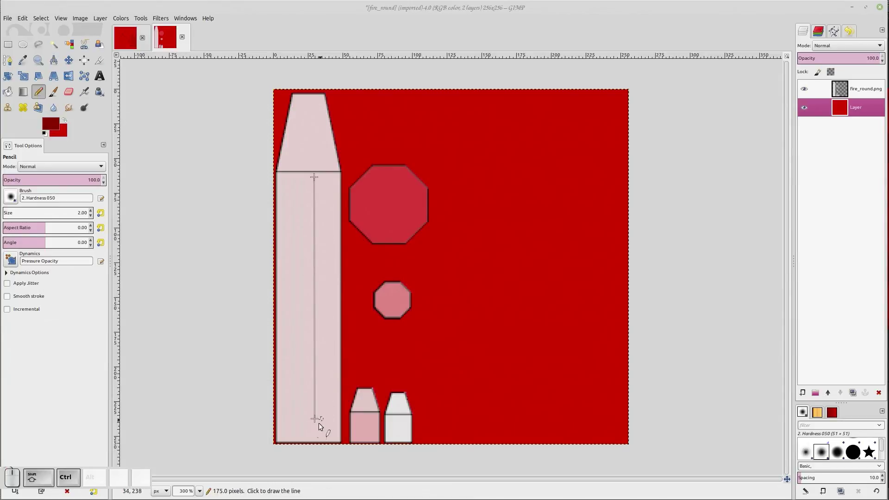
ctrl+shift+click(313, 440)
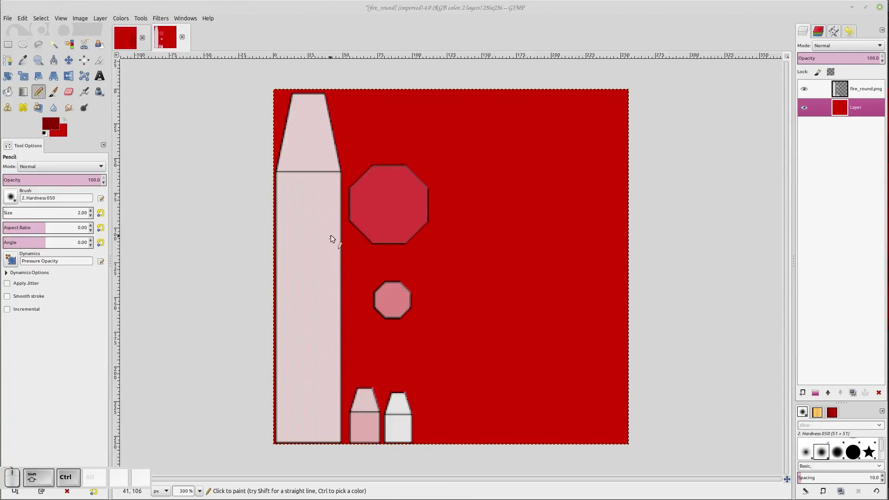
click(325, 180)
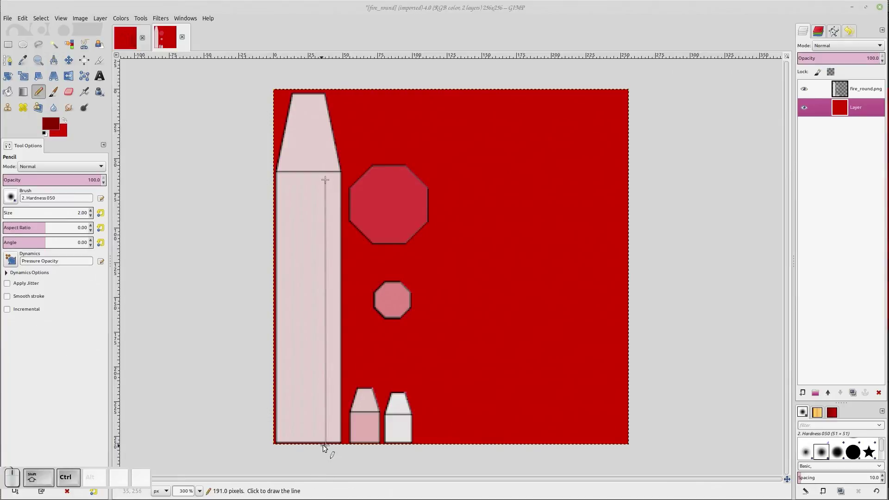
ctrl+shift+click(326, 435)
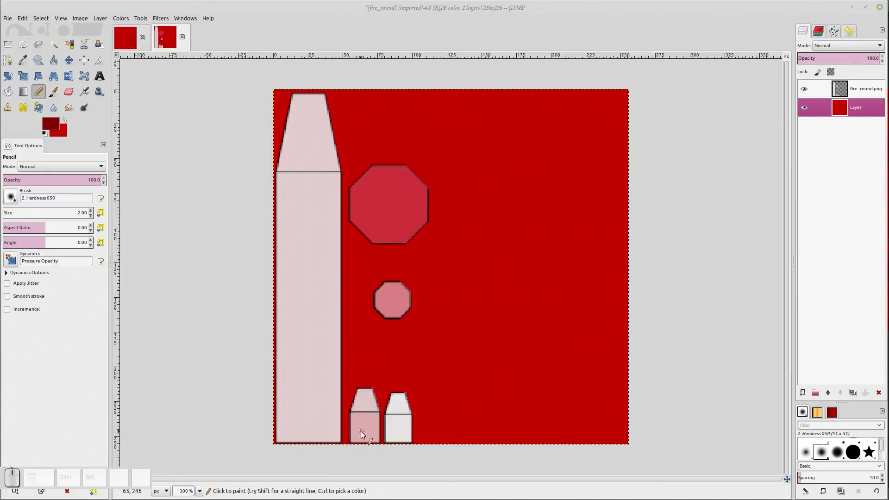
Step: Draw three short vertical dark red Pencil stripes on the rectangular part of each of the two small bottle-shaped islands
click(356, 438)
ctrl+shift+click(357, 412)
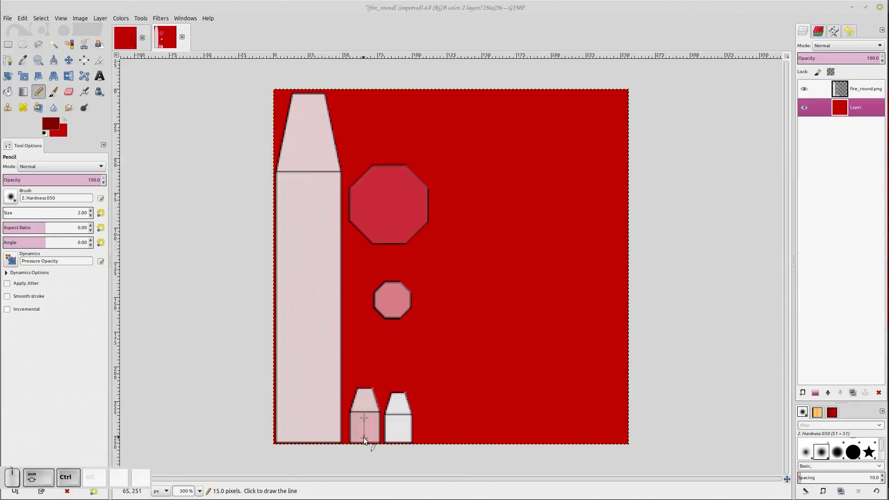
click(373, 418)
click(391, 419)
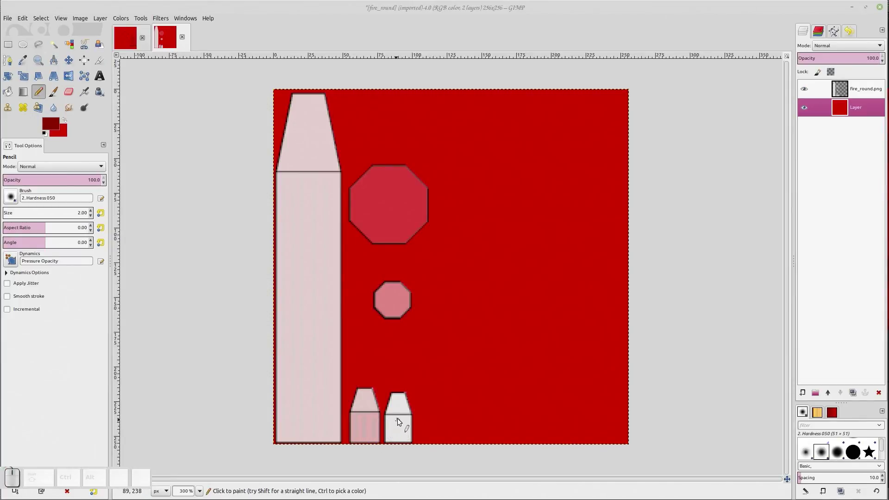
click(397, 418)
Step: Set the Pencil size to 8 and stamp one dark red dot in the centre of each of the two octagon islands
click(90, 210)
click(91, 211)
click(389, 204)
click(393, 301)
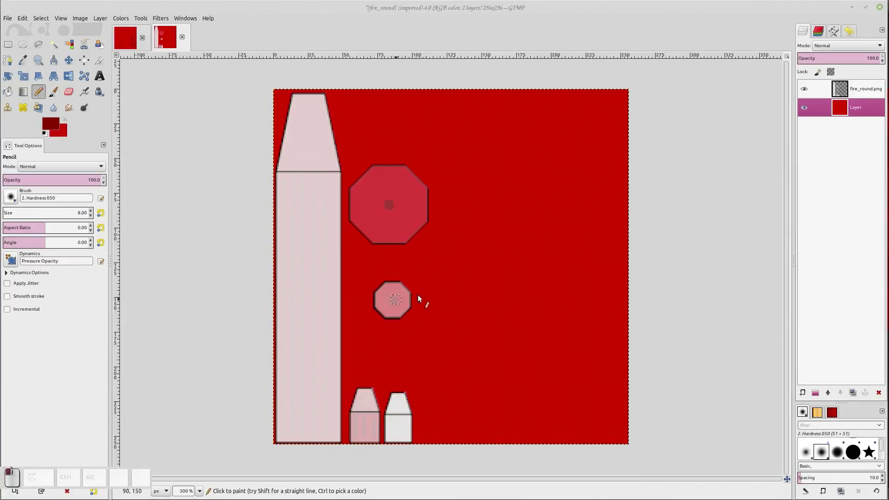
Step: Hide the fire_round.png overlay, and in the fire_cube_col image show the fire_cube.png overlay
click(804, 89)
click(124, 37)
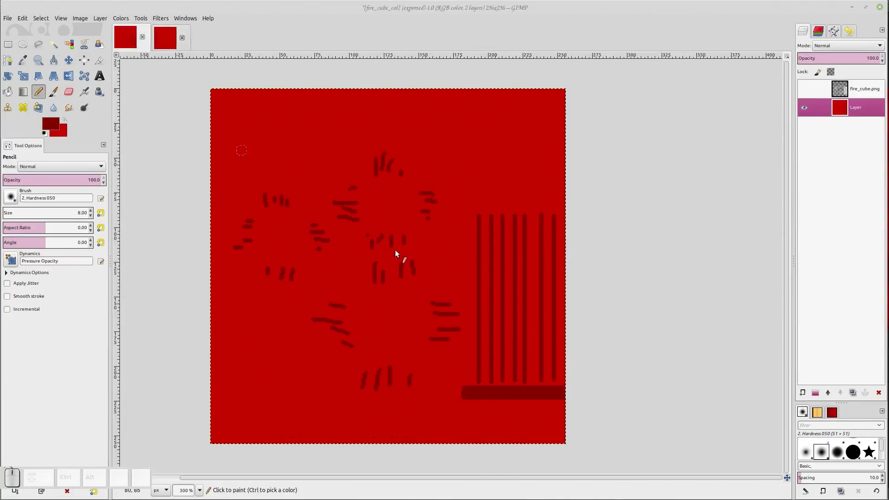
click(810, 89)
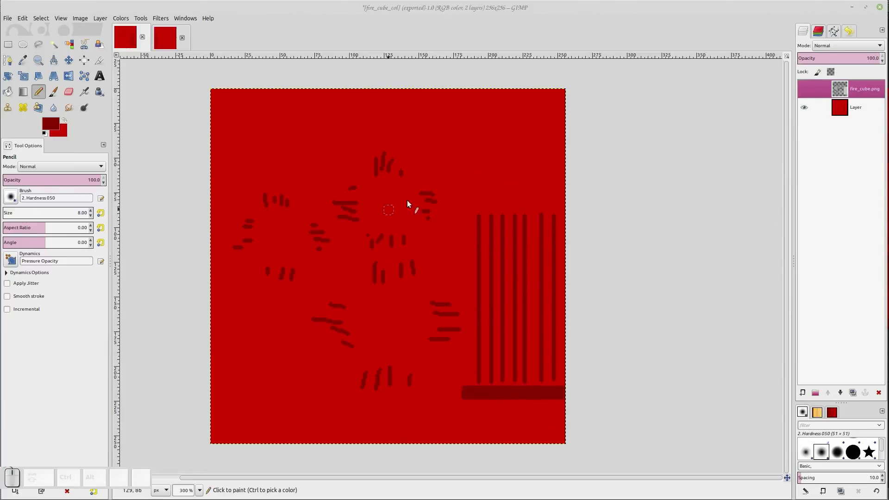
click(804, 89)
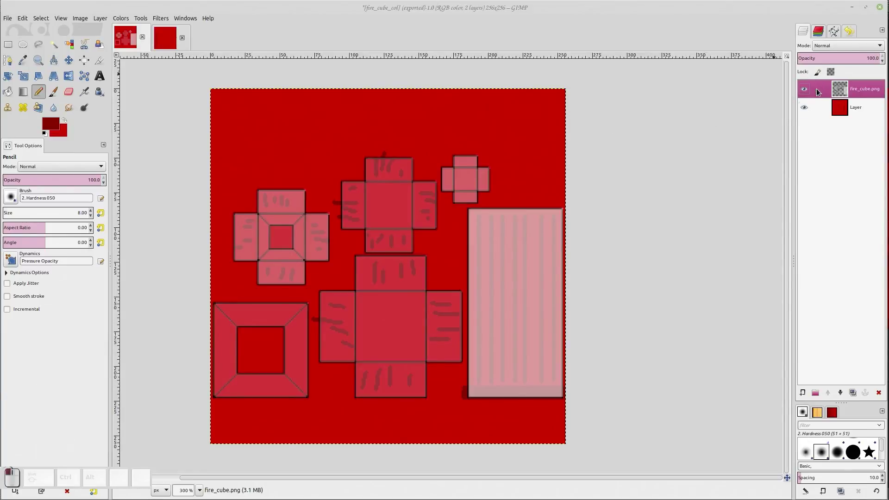
click(390, 206)
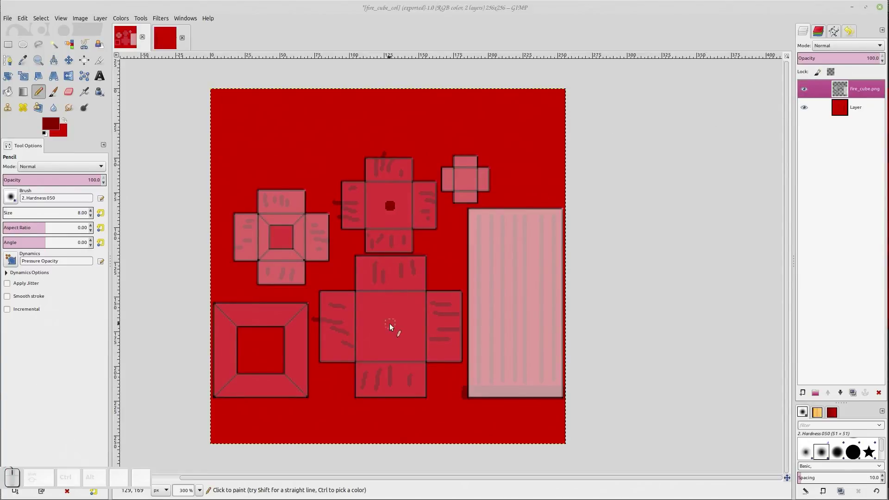
click(282, 237)
key(ctrl)
key(ctrl+z)
key(ctrl+z)
key(ctrl+z)
key(ctrl+z)
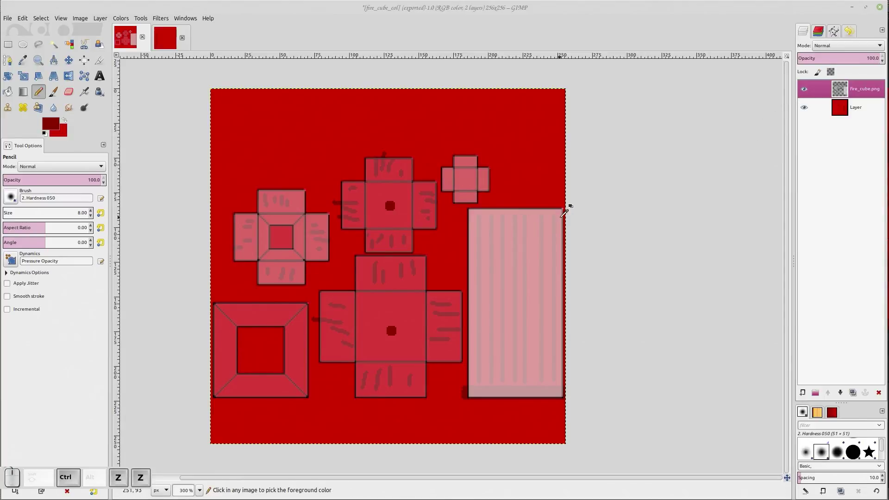
Step: On the red layer of fire_cube_col, stamp size 8 dark red dots in the centres of the four cross-shaped islands
click(848, 109)
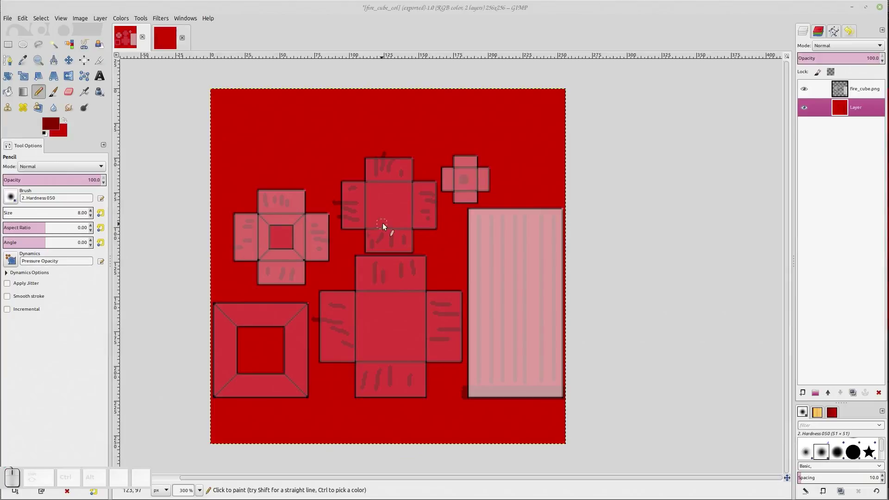
click(387, 204)
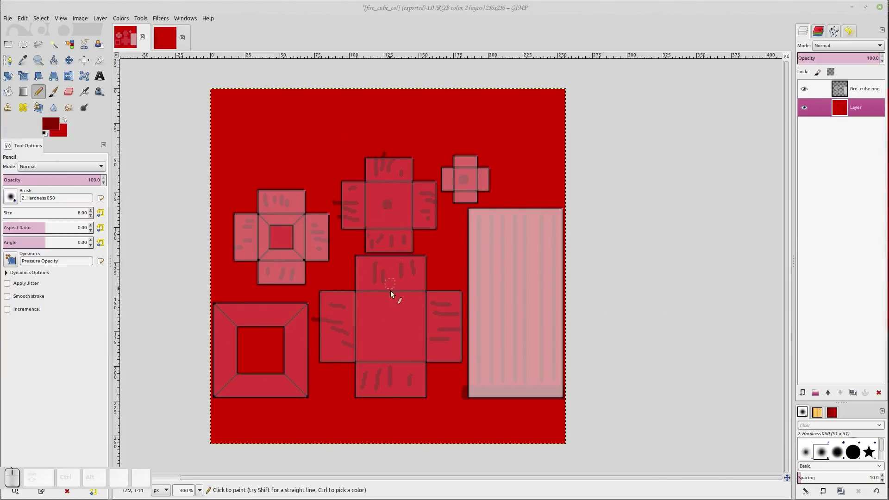
click(392, 330)
Step: Hide the fire_cube.png overlay and export the image over the existing fire_cube_col.png
click(802, 109)
click(803, 107)
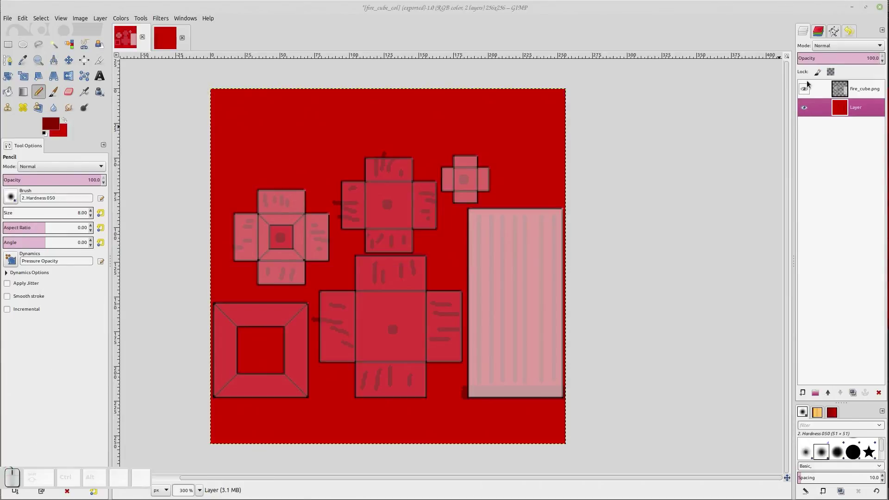
click(804, 88)
click(6, 20)
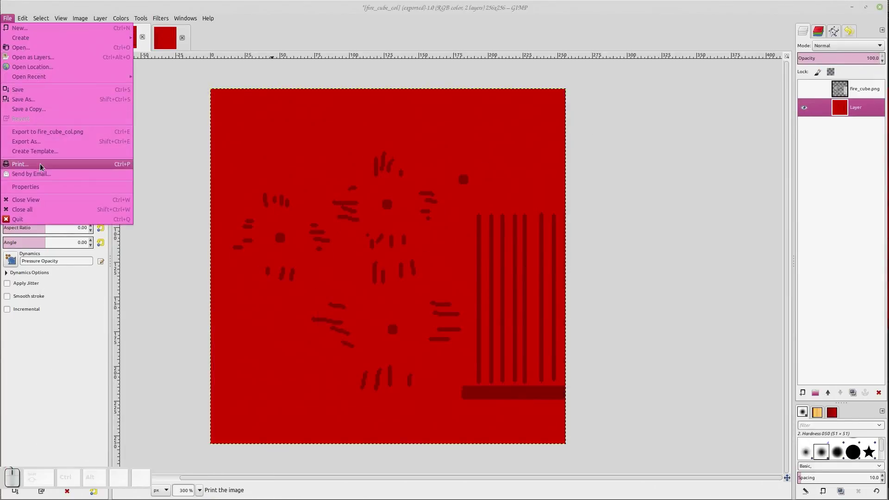
click(76, 131)
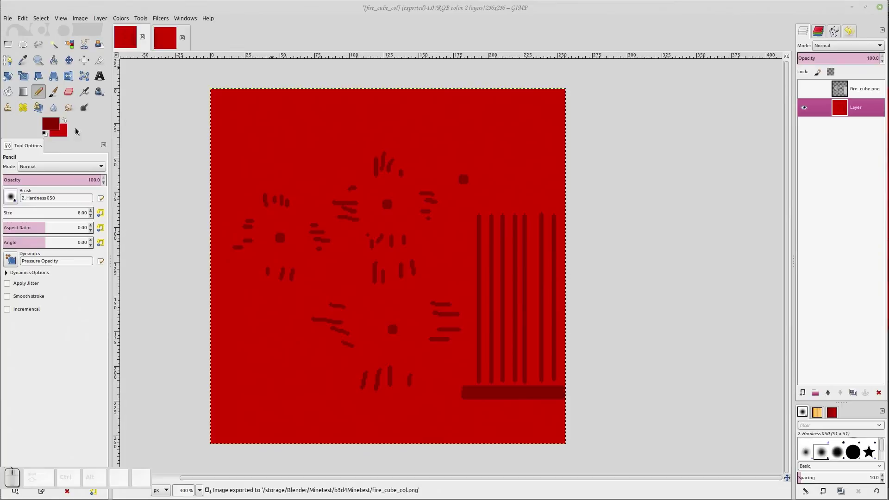
Step: Export the fire_round image as fire_round_col.png in the b3d4Minetest folder
click(167, 39)
click(8, 19)
click(40, 143)
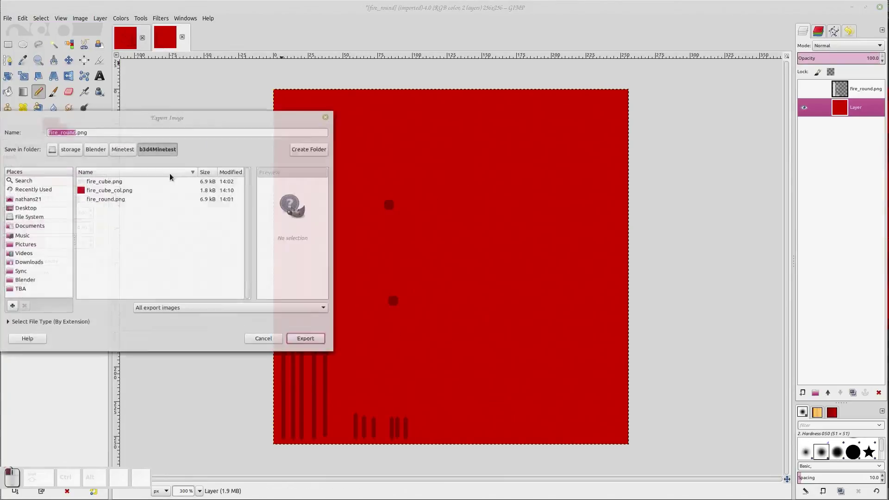
click(75, 122)
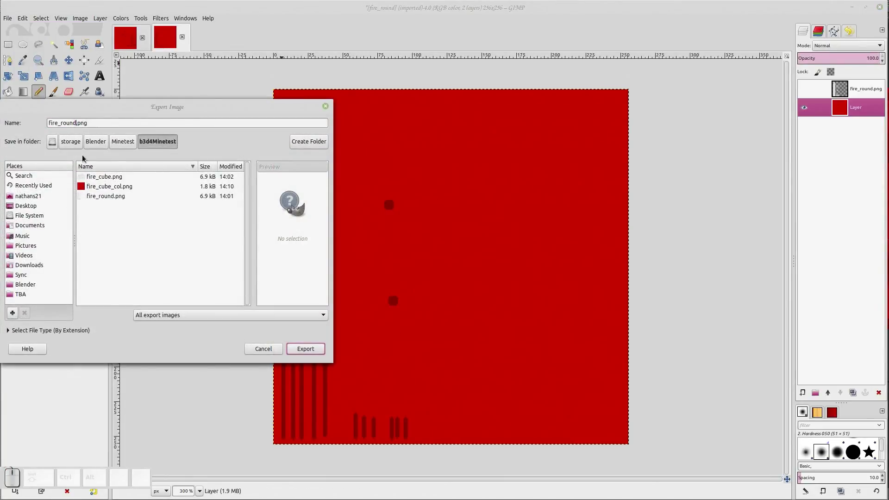
text(_col)
key(Return)
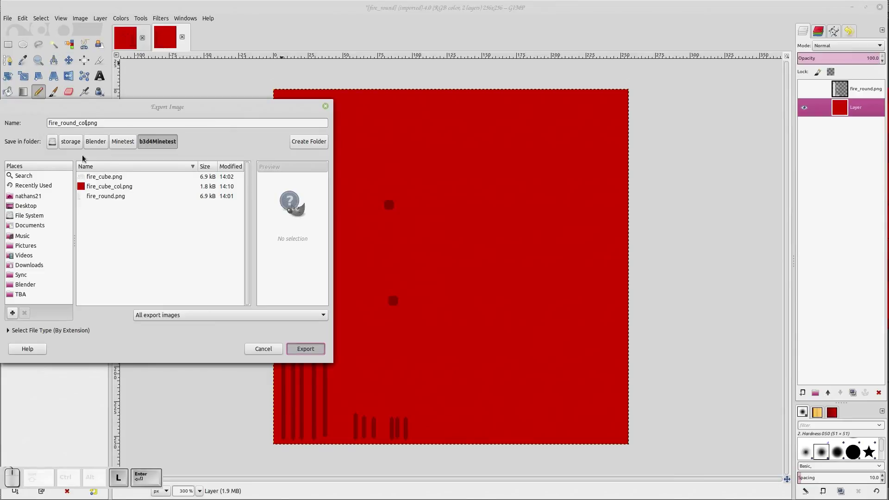
key(Return)
Step: Switch to Blender and reload the fire_cube_col.png texture in the UV editor
mouse_move(0, 0)
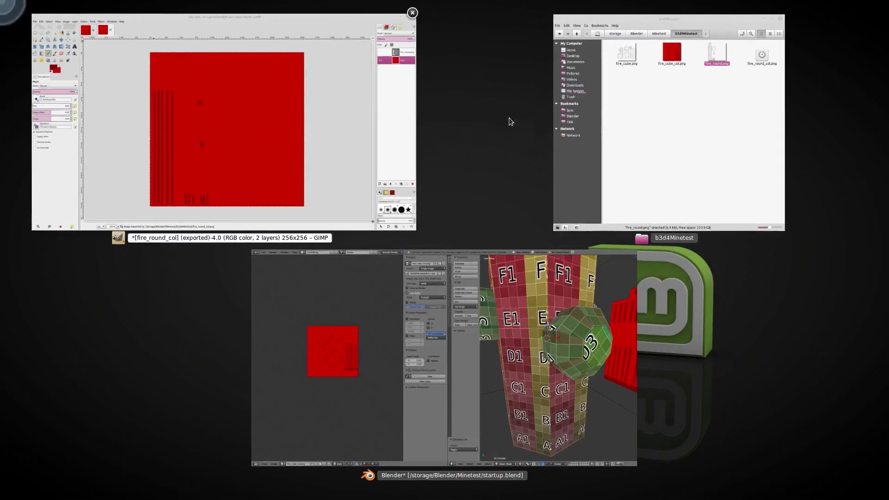
click(466, 312)
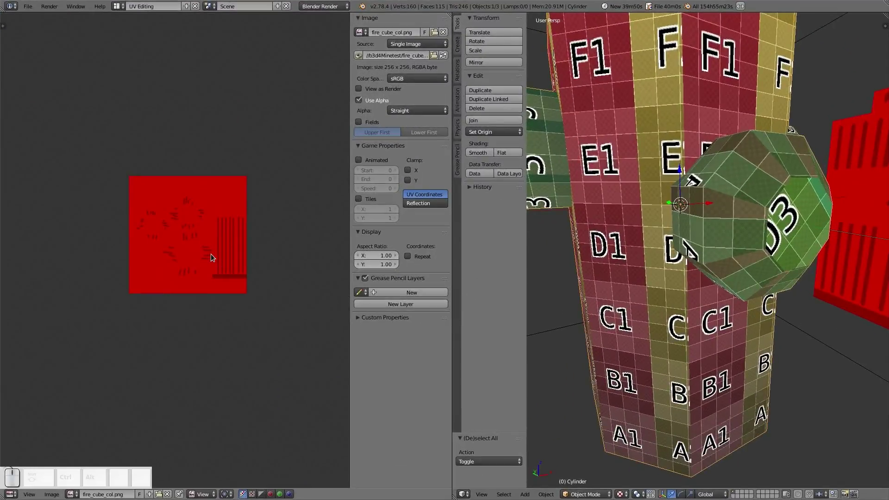
key(alt+r)
scroll(829, 221, down, 3)
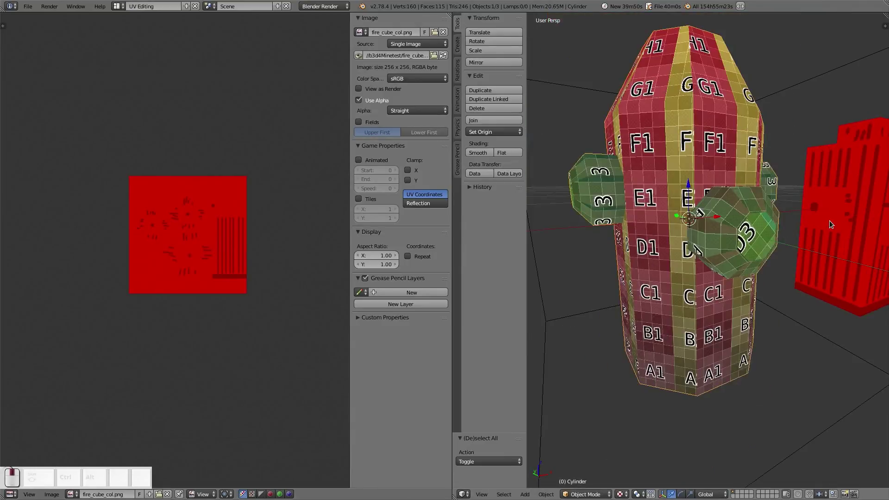
Step: In Edit Mode, assign fire_round_col.png from the b3d4Minetest folder to the round hydrant's UVs and return to Object Mode
middle_drag(829, 220, 793, 234)
key(Tab)
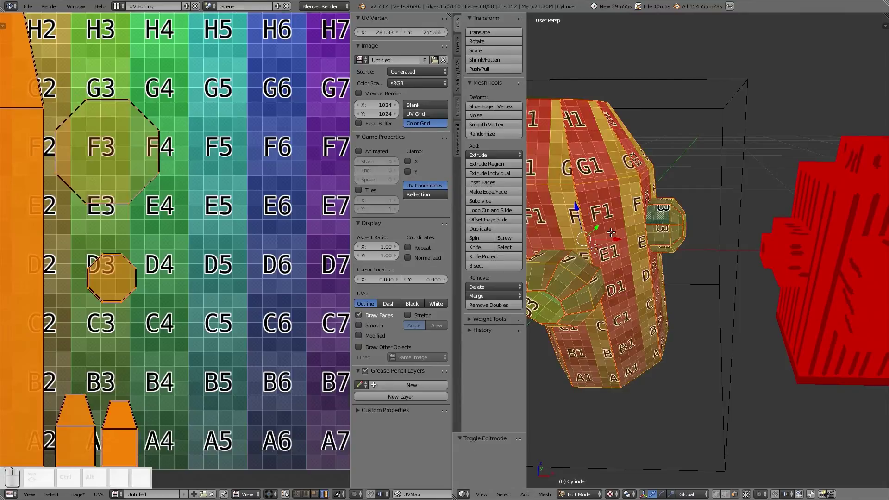
key(alt+o)
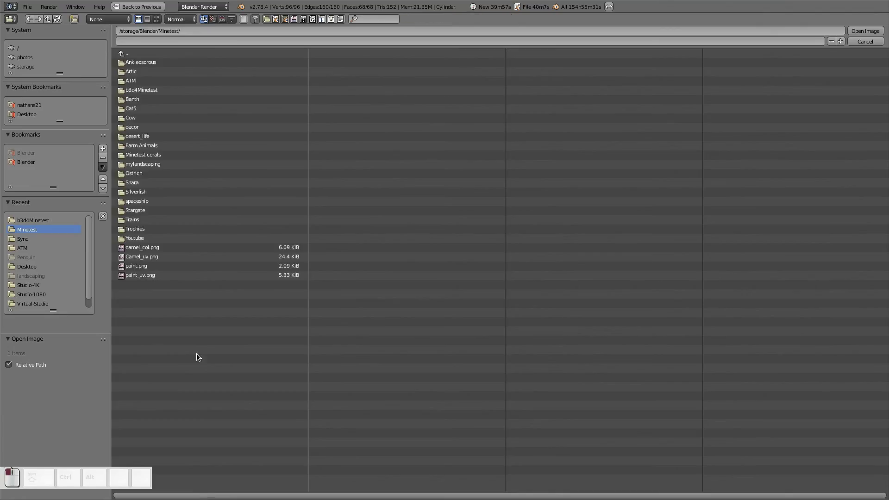
click(33, 220)
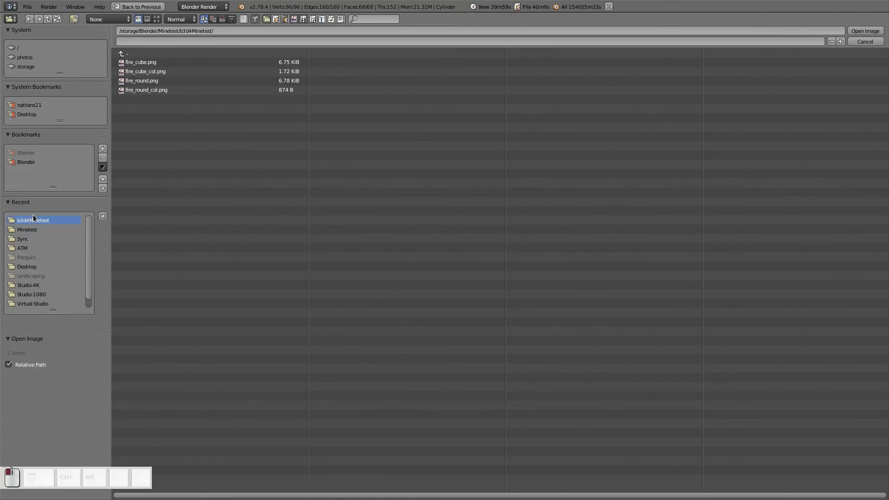
click(151, 91)
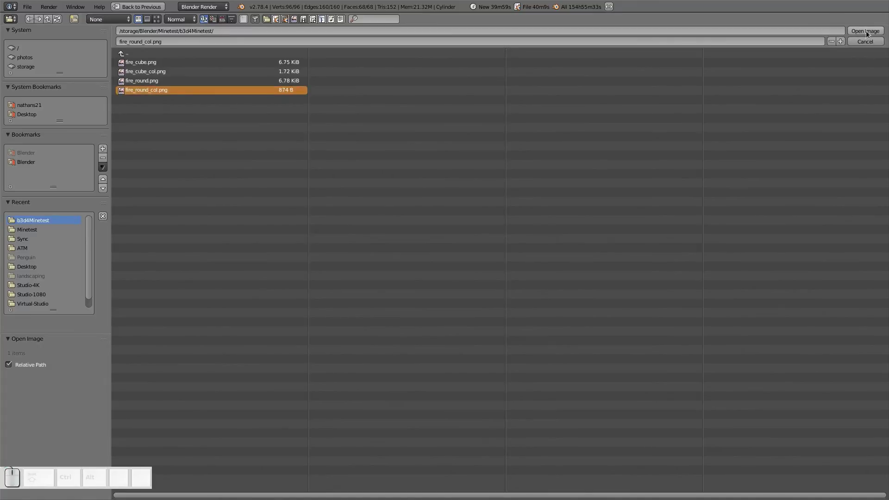
click(865, 31)
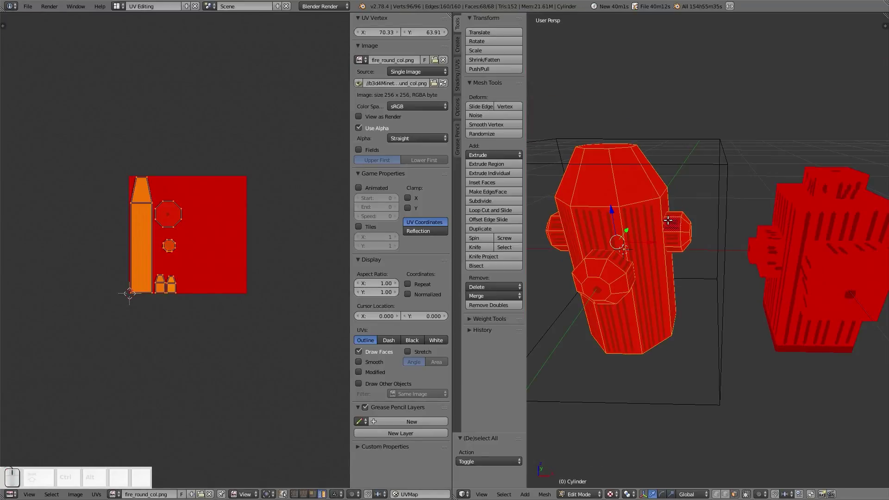
key(Tab)
Step: Select the cube hydrant and enter Edit Mode with its whole mesh selected
mouse_move(622, 234)
middle_down()
mouse_move(644, 237)
mouse_move(618, 246)
middle_up()
scroll(618, 246, up, 2)
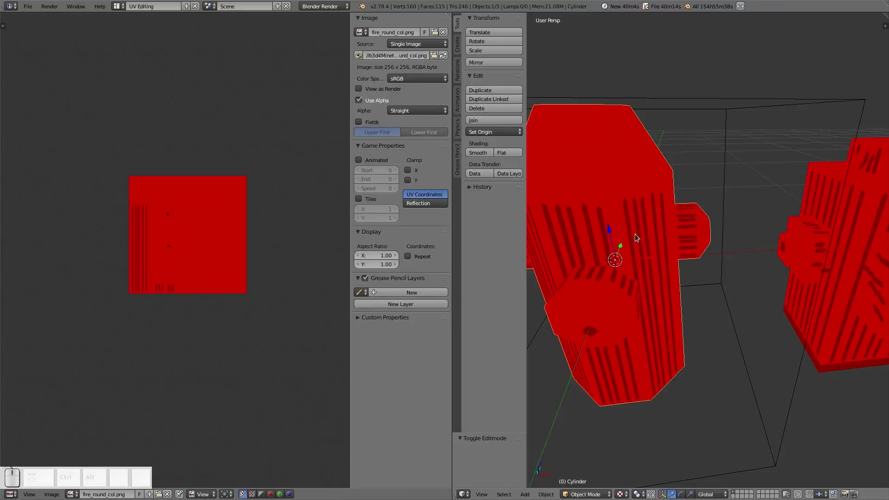
shift+middle_drag(835, 243, 784, 240)
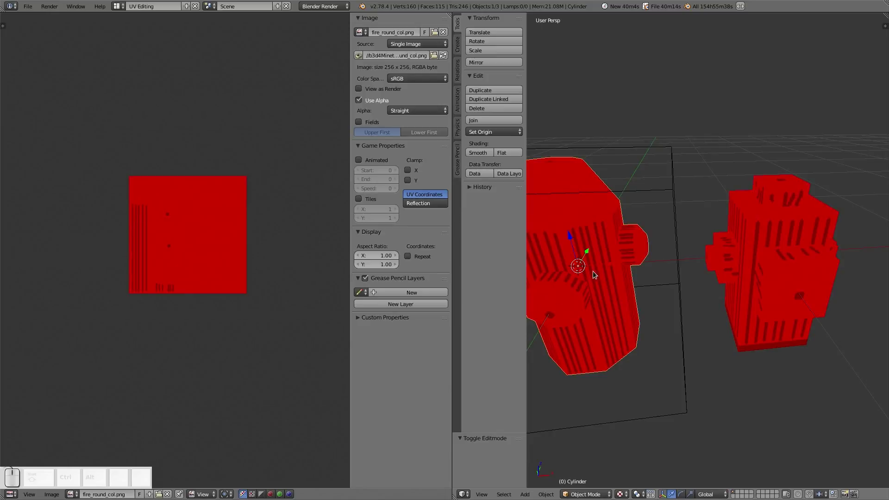
middle_drag(593, 270, 580, 249)
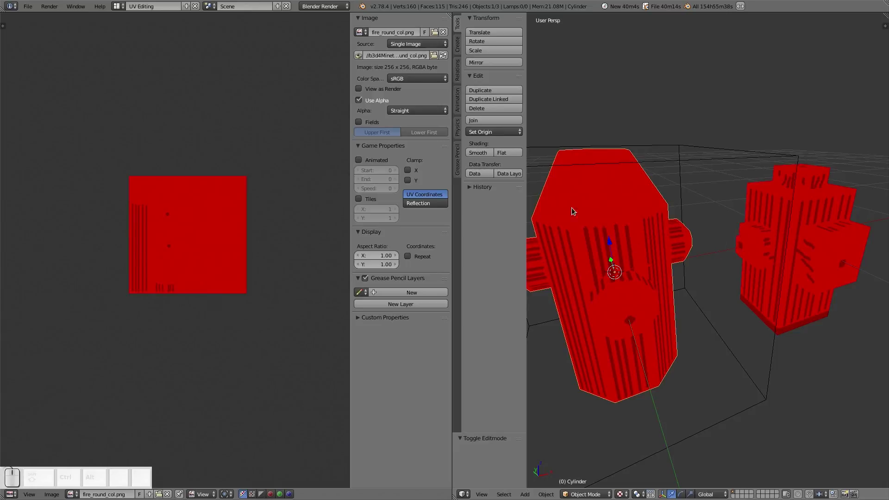
middle_drag(611, 202, 795, 250)
right_click(793, 246)
key(Tab)
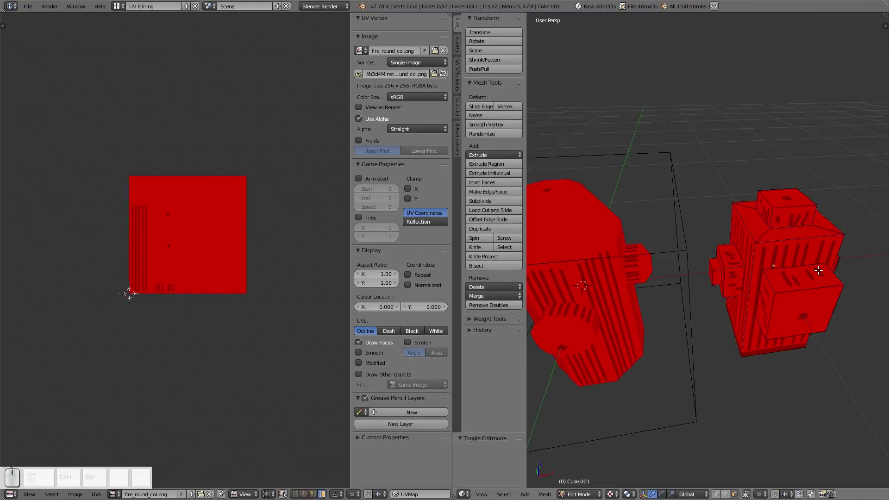
scroll(818, 272, up, 2)
key(a)
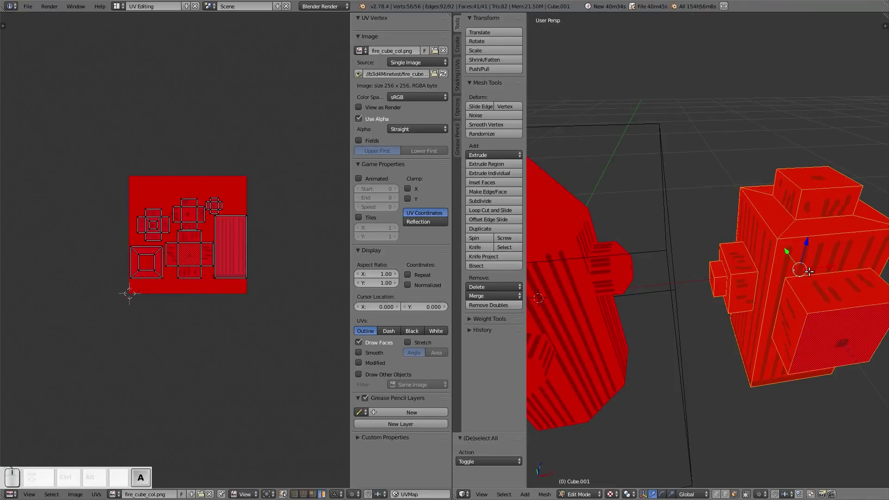
middle_drag(808, 272, 259, 410)
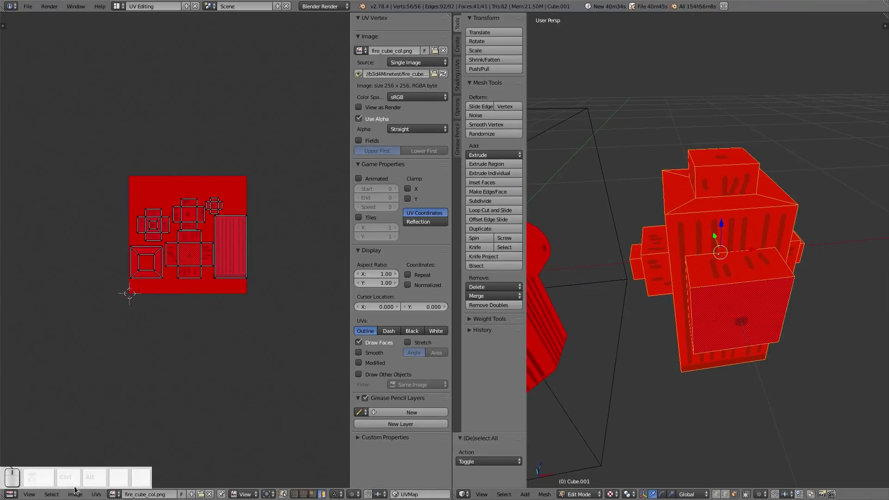
Step: Turn on pixel snapping for UVs and move the large square frame island into the texture's lower-left corner
click(93, 494)
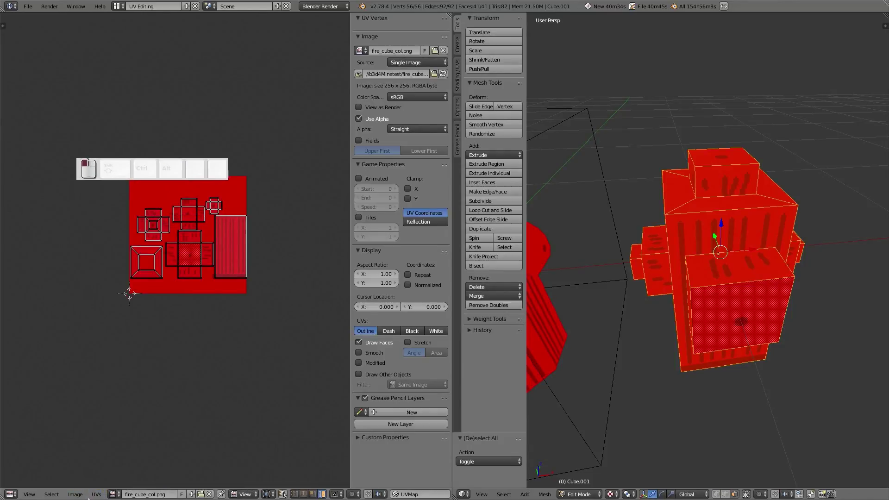
click(96, 494)
click(102, 482)
scroll(209, 284, up, 3)
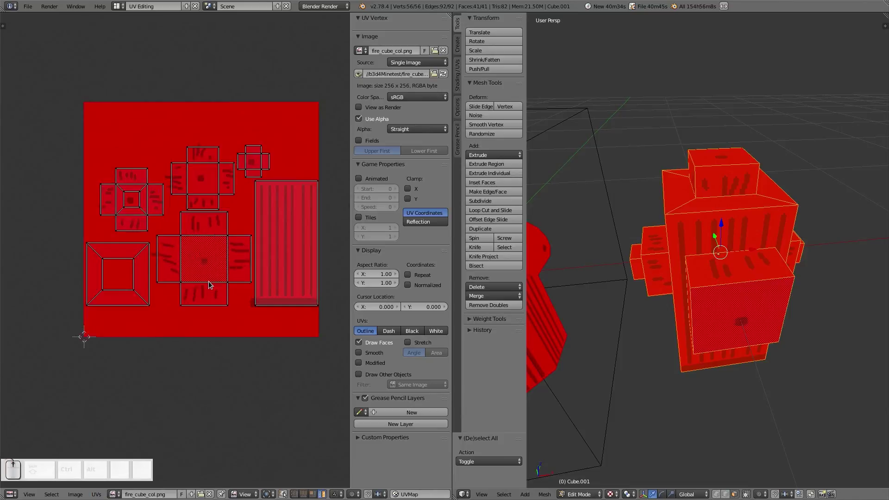
scroll(210, 284, up, 2)
right_click(95, 292)
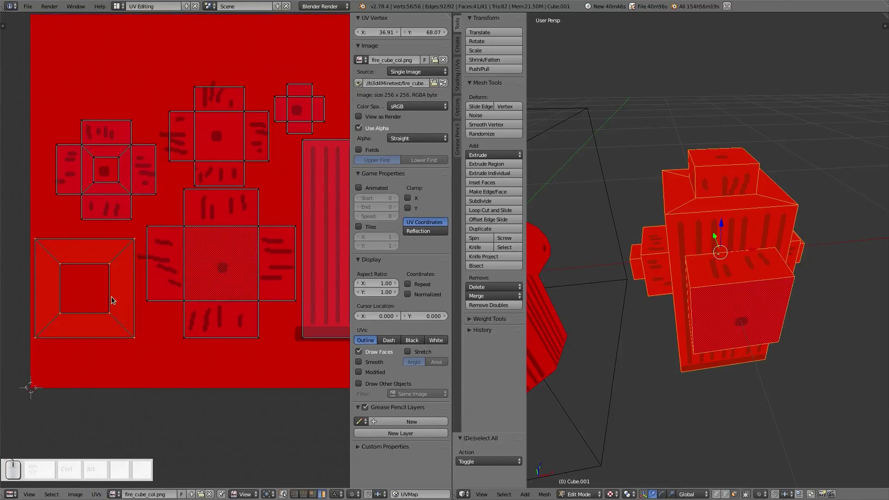
key(g)
click(102, 351)
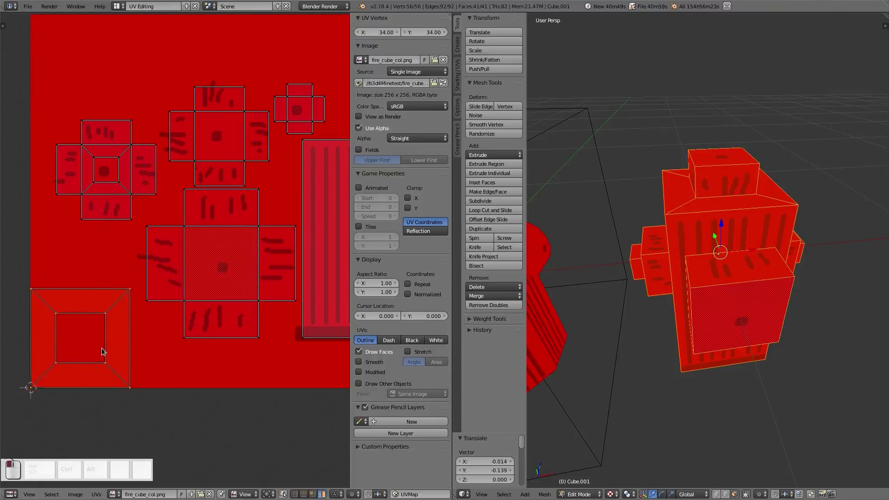
scroll(101, 351, up, 1)
scroll(101, 363, down, 2)
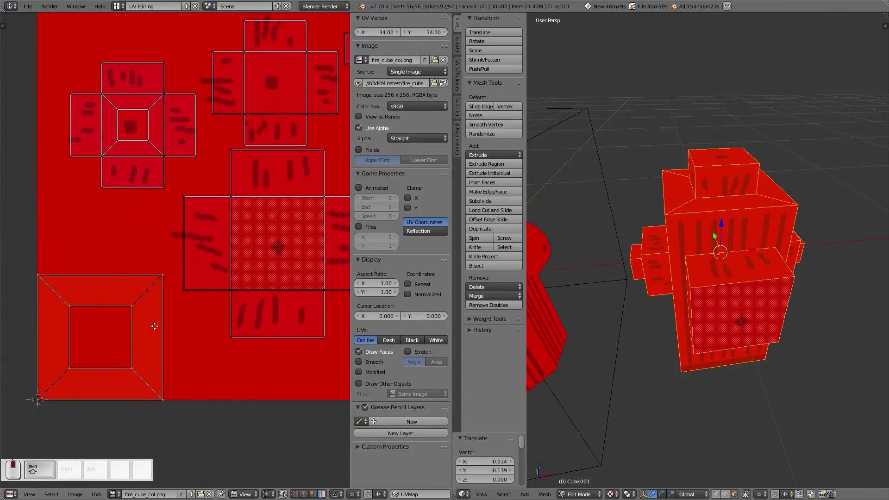
Step: Nudge the cross-shaped UV island with the inner square about 0.001 along X, and select the neighbouring cross-shaped island
right_click(162, 163)
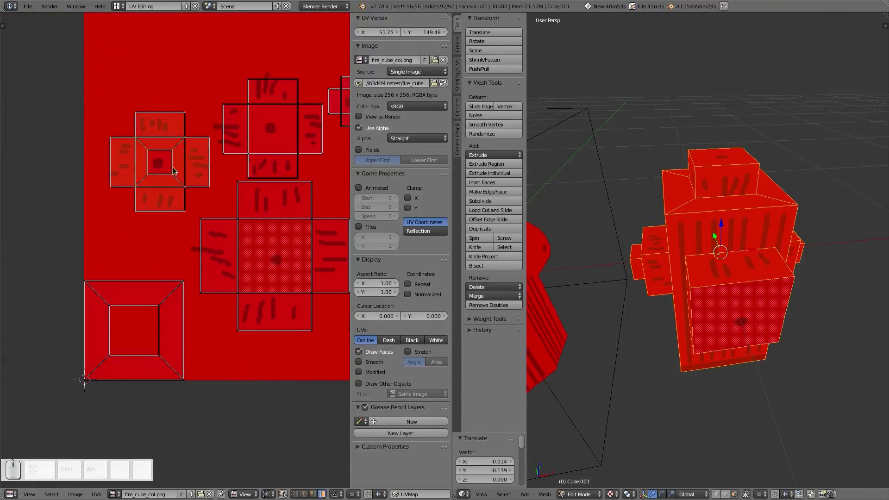
key(g)
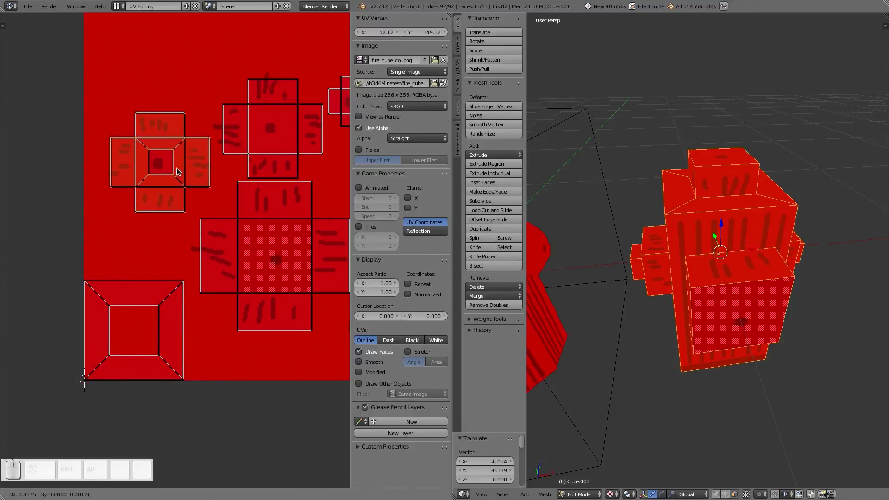
click(179, 182)
scroll(210, 231, down, 1)
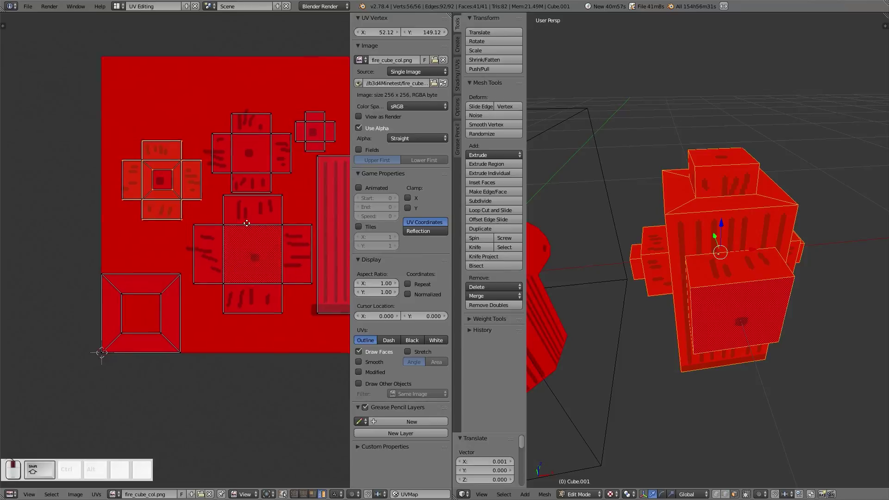
shift+middle_drag(246, 222, 180, 213)
right_click(165, 131)
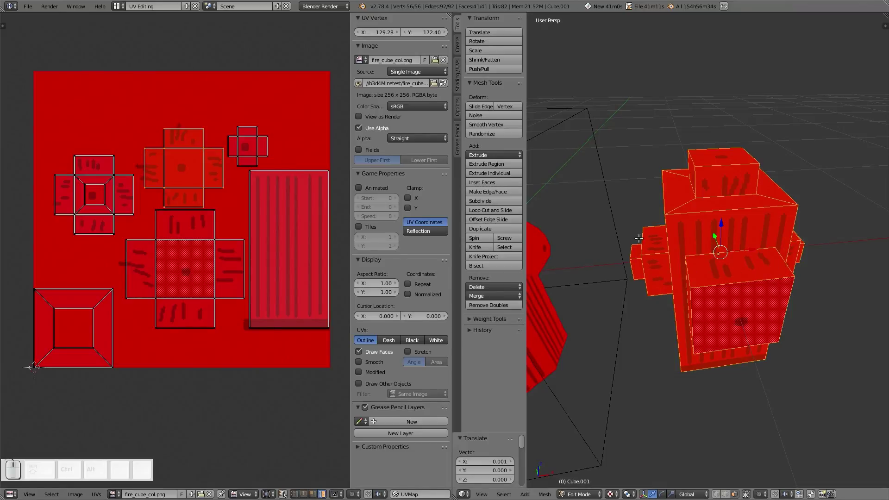
Step: Return the cube hydrant to Object Mode and enter Edit Mode on the round hydrant
middle_drag(742, 271, 745, 262)
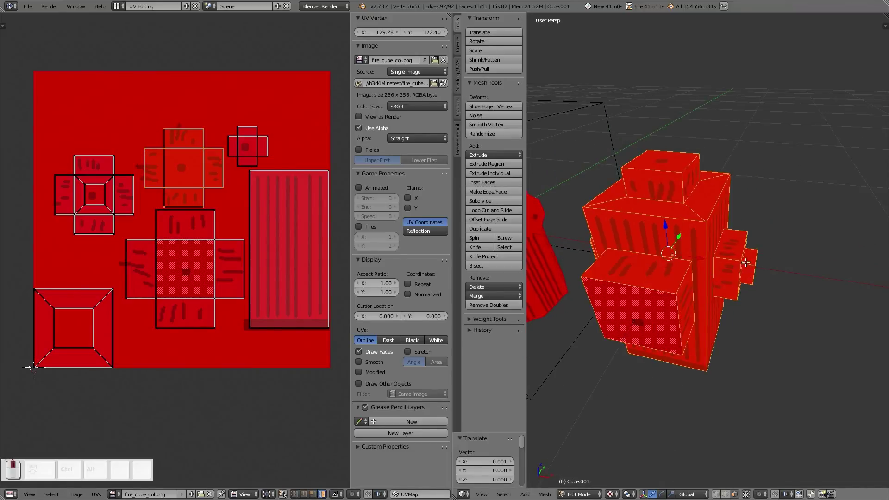
middle_drag(636, 272, 660, 273)
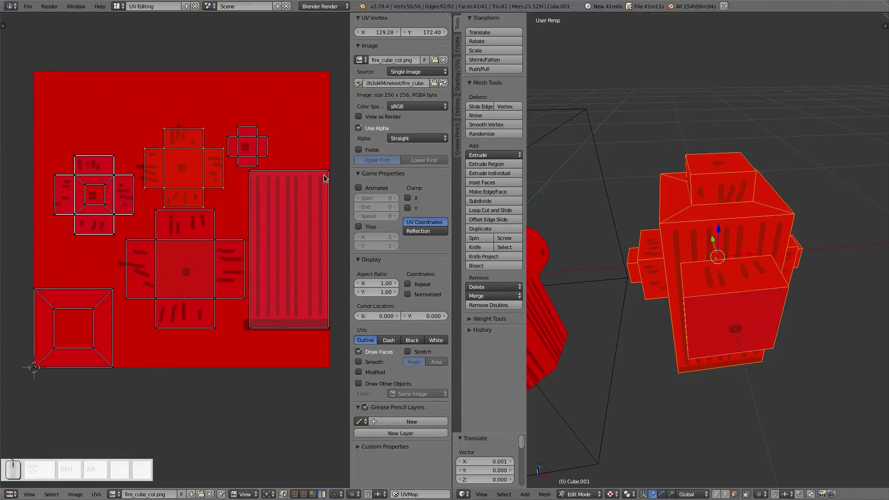
middle_drag(715, 257, 710, 265)
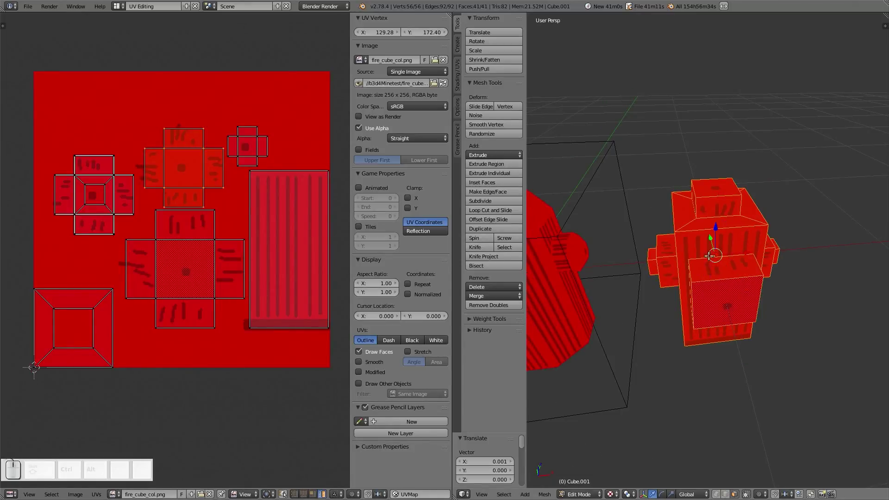
mouse_move(659, 258)
shift+middle_down()
mouse_move(742, 251)
mouse_move(651, 264)
shift+middle_up()
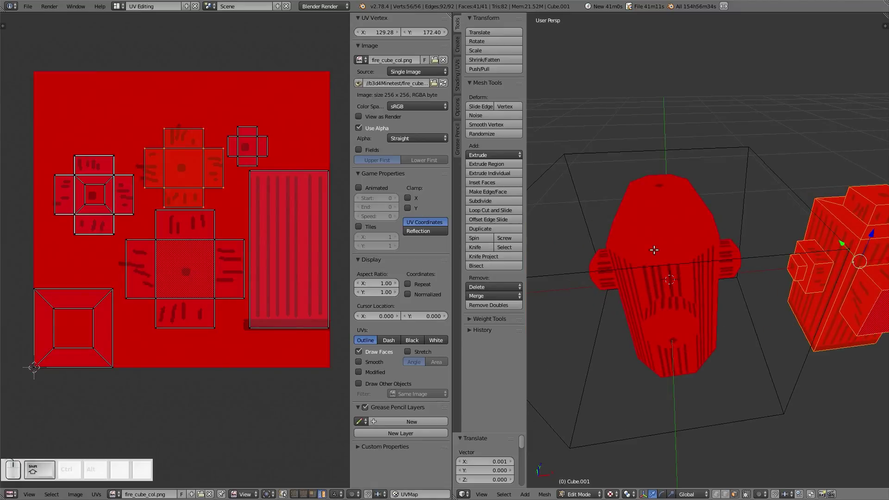
key(Tab)
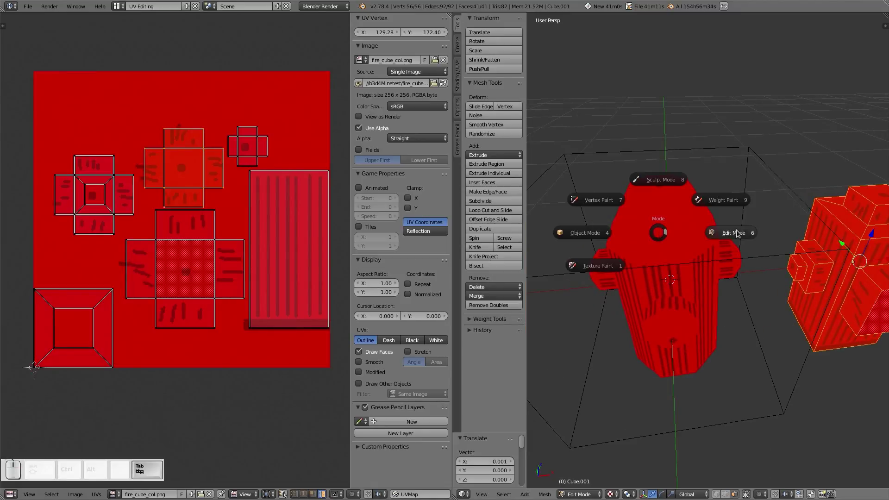
click(616, 231)
key(Tab)
click(709, 230)
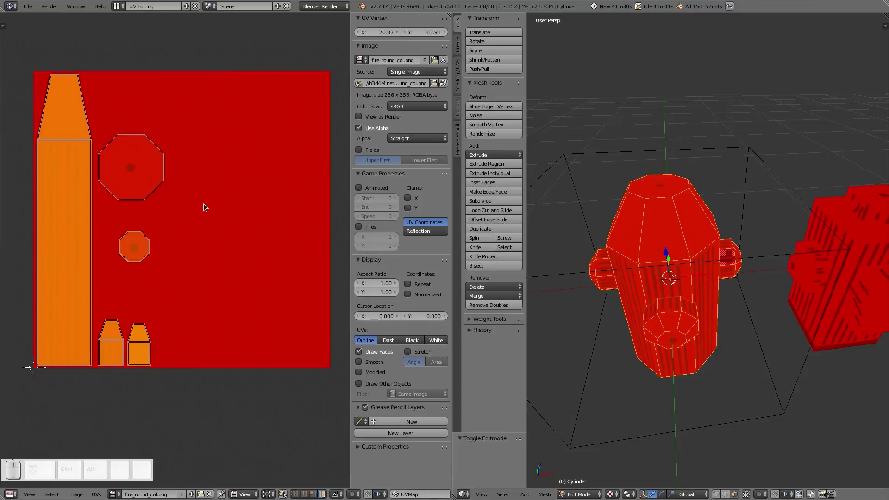
Step: Move the large octagonal UV island about -0.005 in X and -0.009 in Y, centring it on its dark dot
click(133, 177)
key(g)
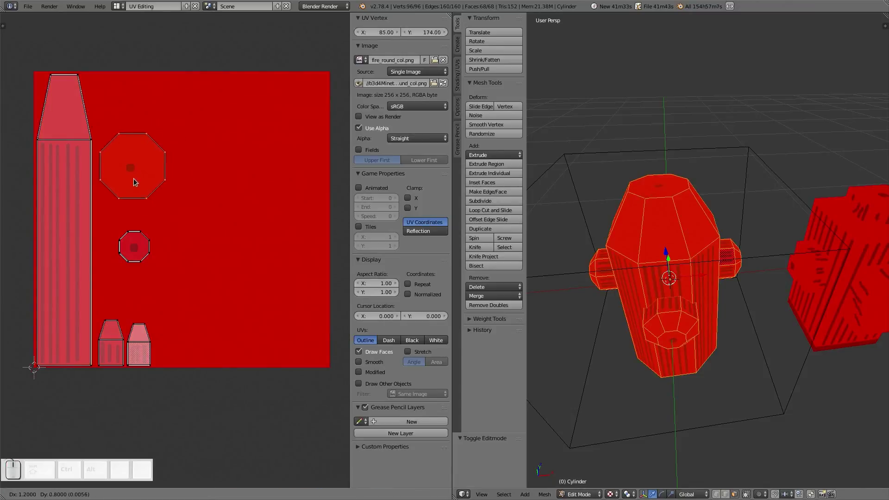
click(133, 180)
click(143, 358)
scroll(143, 357, up, 4)
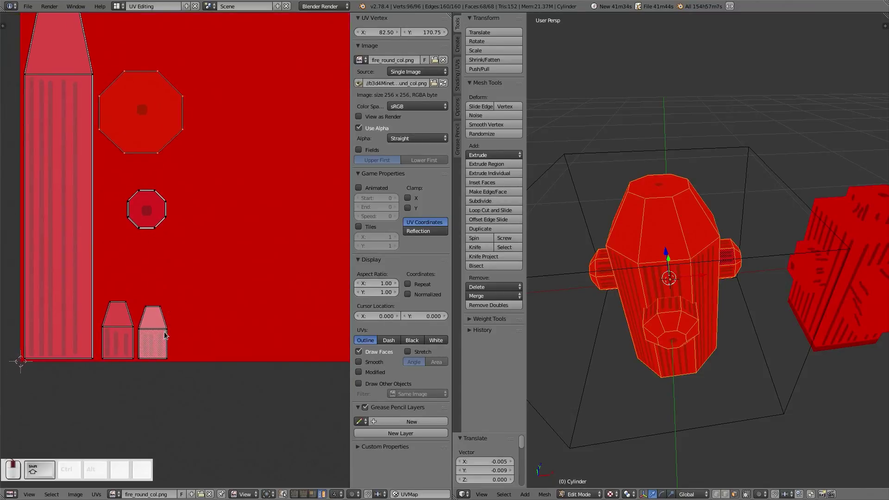
key(g)
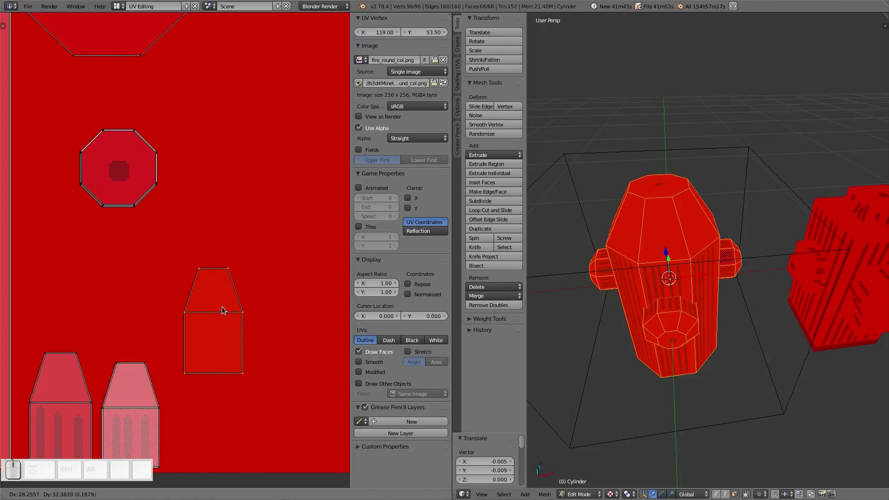
click(135, 416)
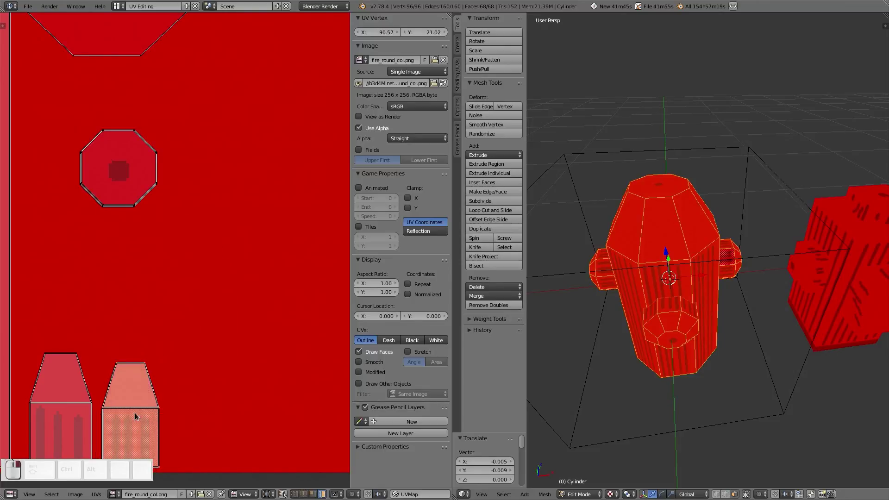
scroll(158, 407, down, 2)
Step: Deselect all UVs, turn off pixel snapping for UV editing and deselect the round hydrant's whole mesh
key(a)
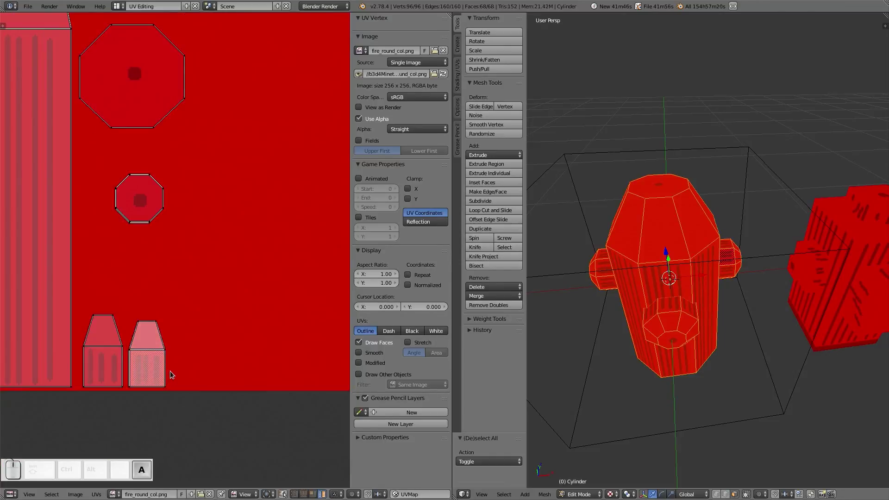
click(96, 493)
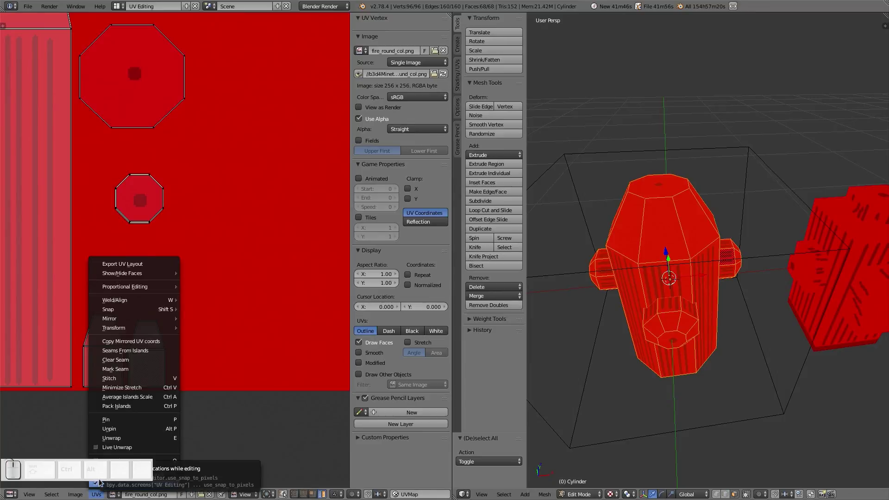
click(99, 486)
scroll(198, 342, down, 1)
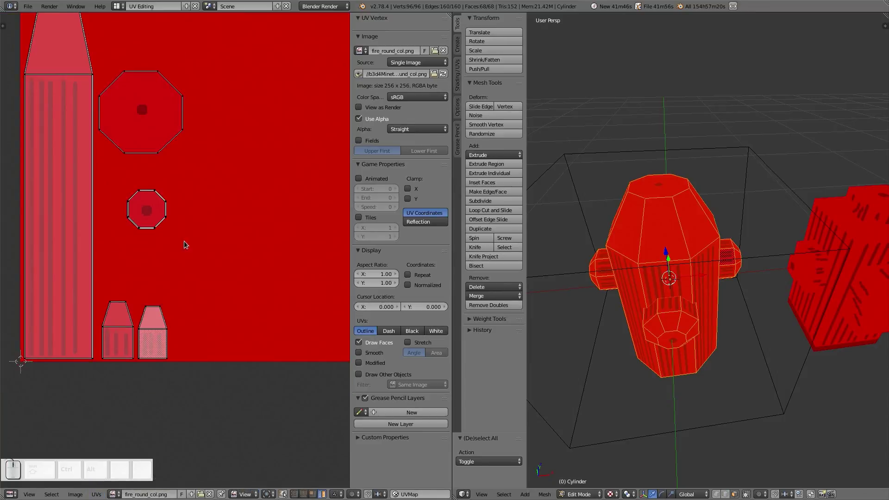
key(a)
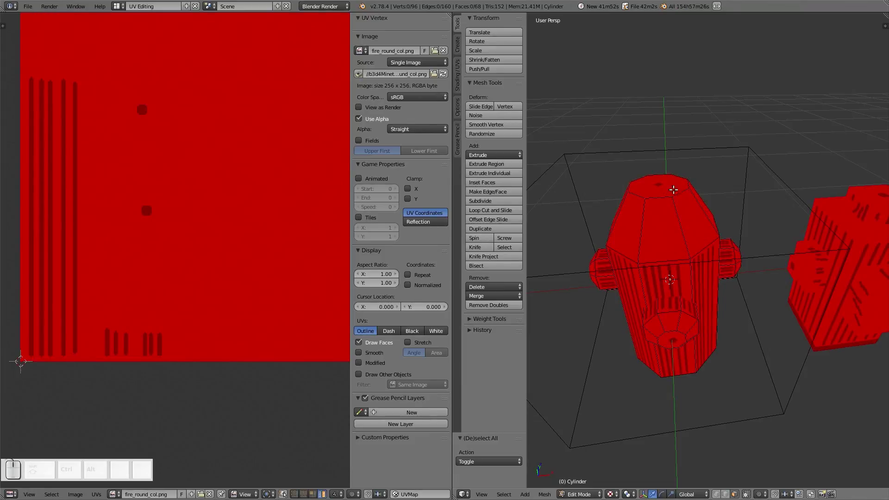
Step: Return the round hydrant to Object Mode and deselect all objects
middle_drag(232, 219, 212, 284)
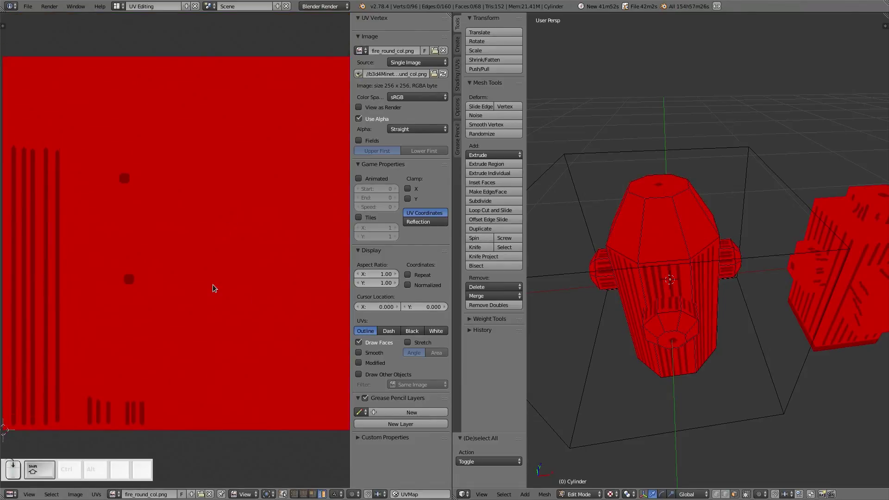
scroll(213, 284, down, 1)
key(a)
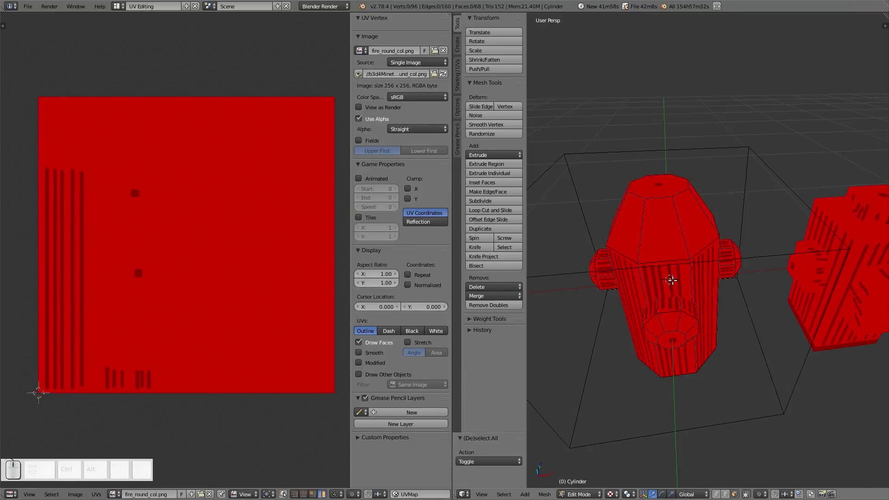
key(a)
key(Tab)
click(609, 286)
middle_drag(609, 286, 713, 275)
key(a)
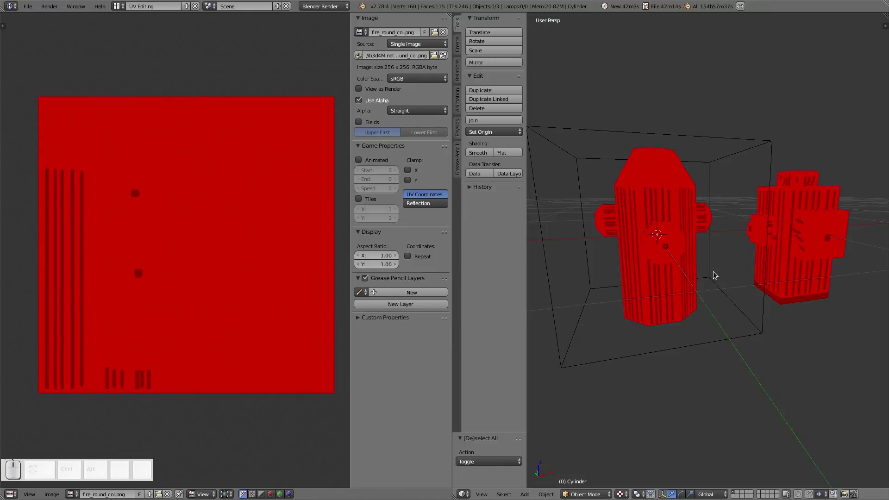
Step: Examine the textures on the round and cube hydrants from above, below and several sides
right_click(673, 227)
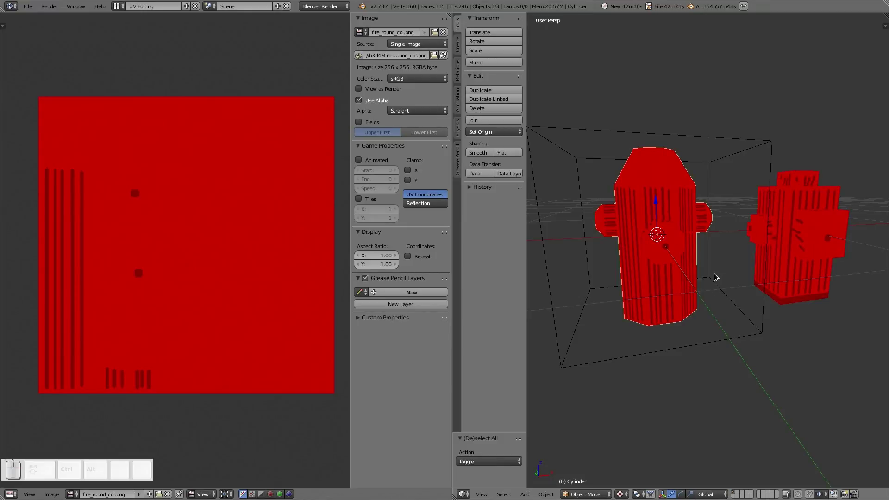
key(a)
mouse_move(655, 252)
middle_down()
mouse_move(666, 266)
mouse_move(643, 265)
middle_up()
right_click(807, 244)
right_click(623, 249)
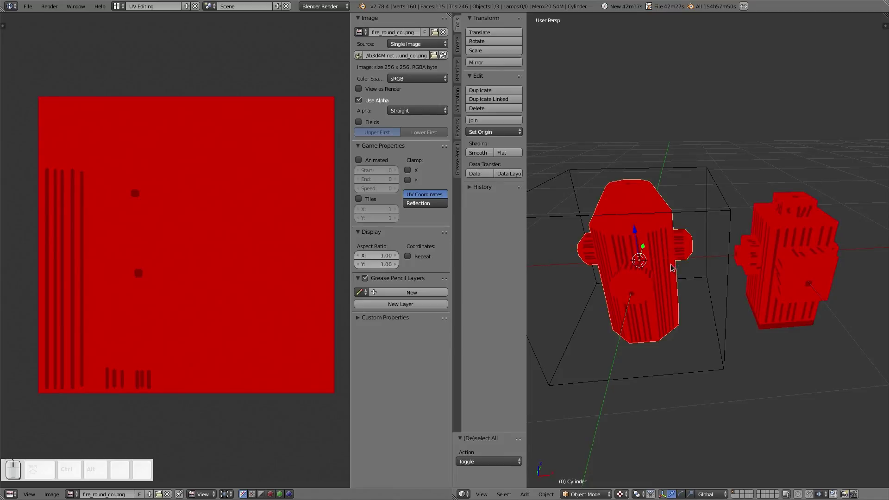
middle_drag(670, 280, 663, 218)
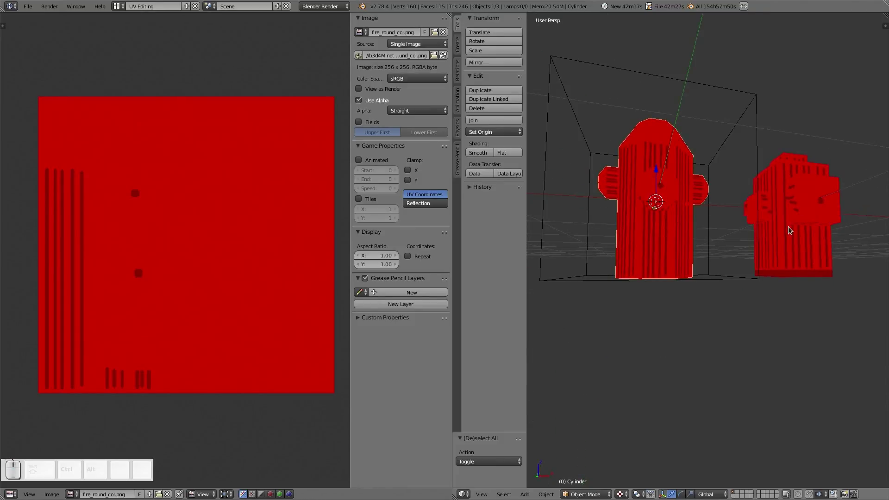
middle_drag(662, 185, 661, 196)
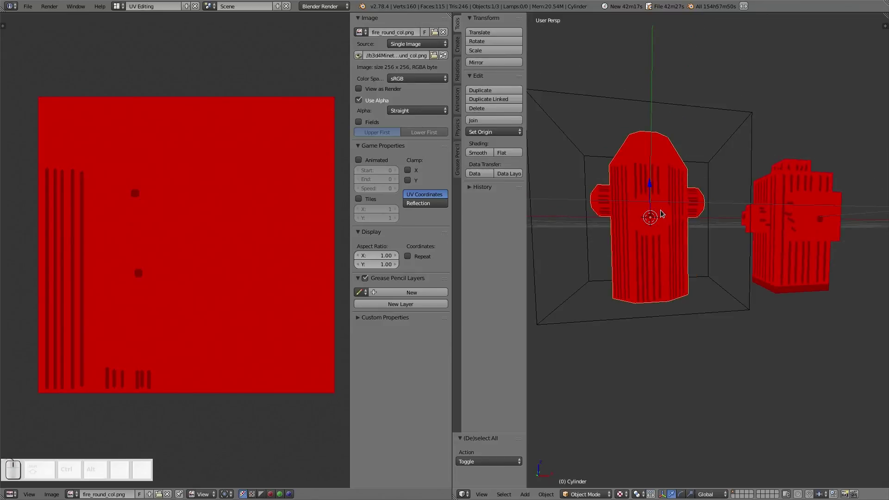
middle_drag(830, 229, 728, 262)
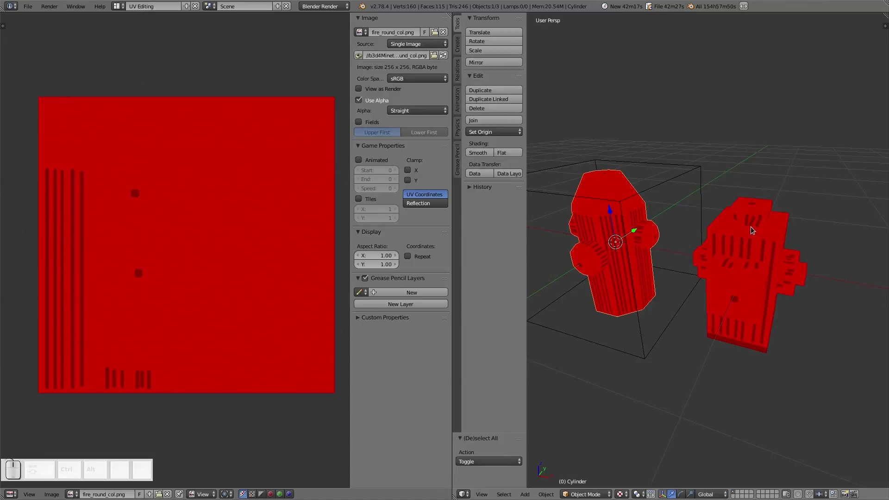
middle_drag(616, 284, 654, 218)
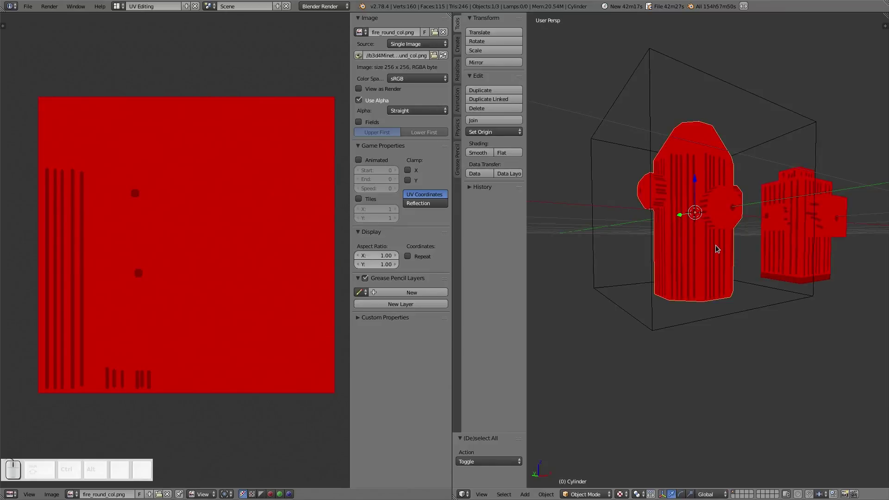
middle_drag(716, 245, 701, 294)
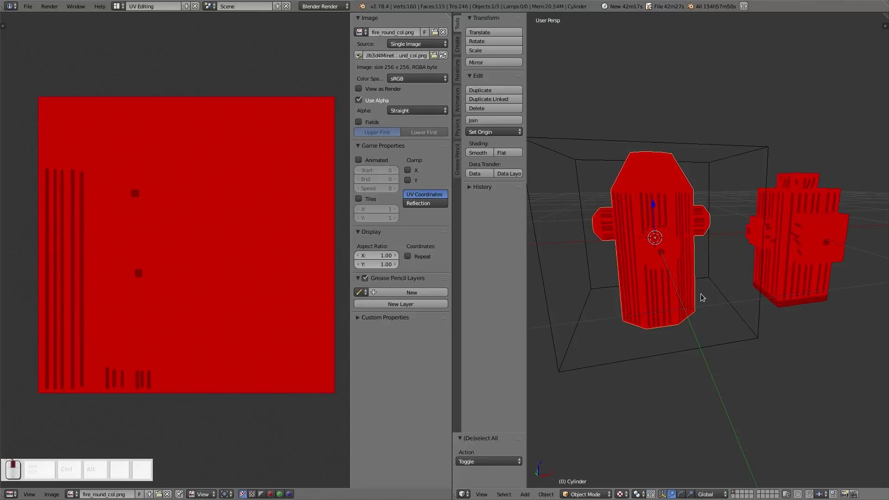